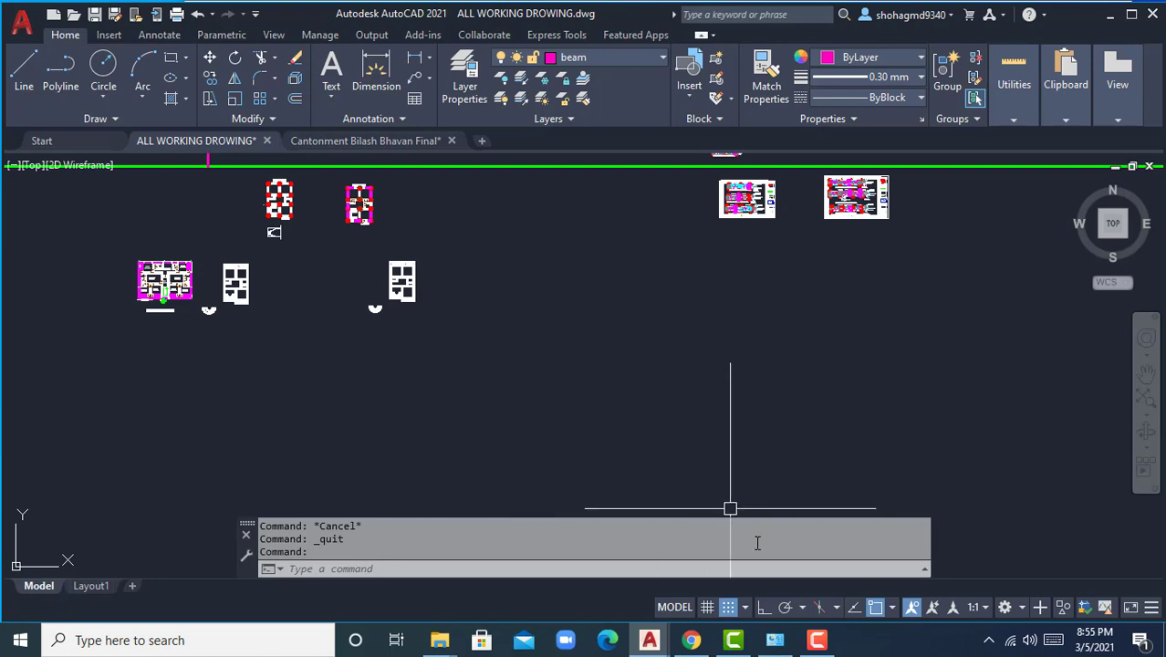
Examine the half-ring outline that stands separately beside the white floor plan at the far end of the drawing.
scroll(712, 398, "down", 2)
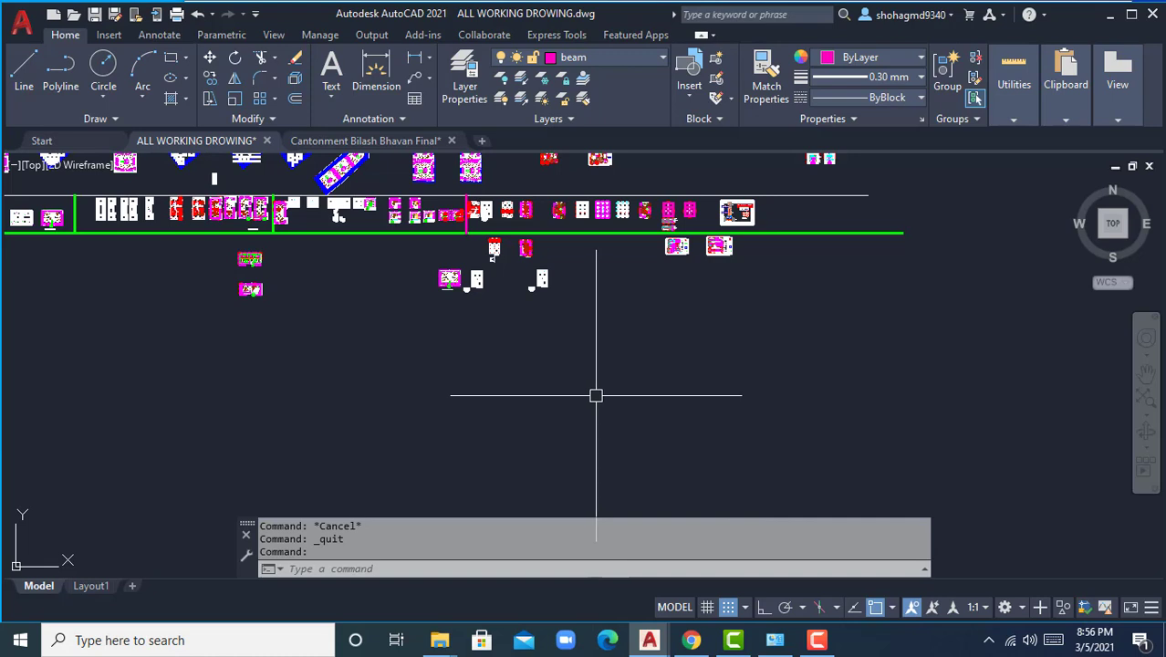
scroll(521, 311, "down", 2)
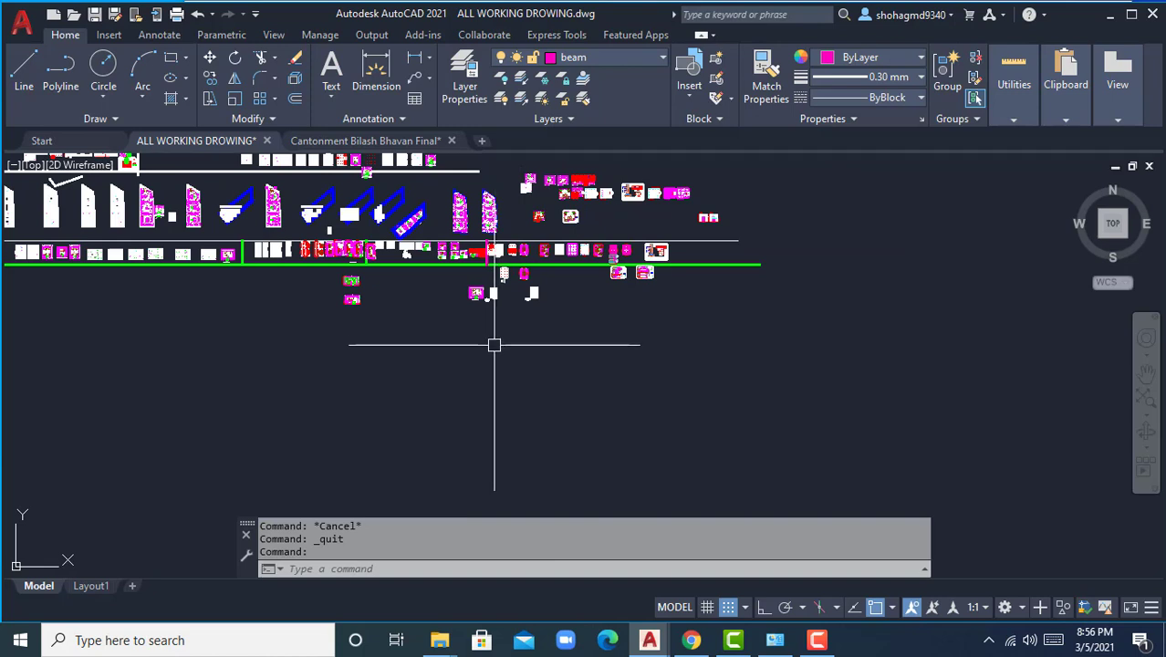
scroll(534, 315, "up", 5)
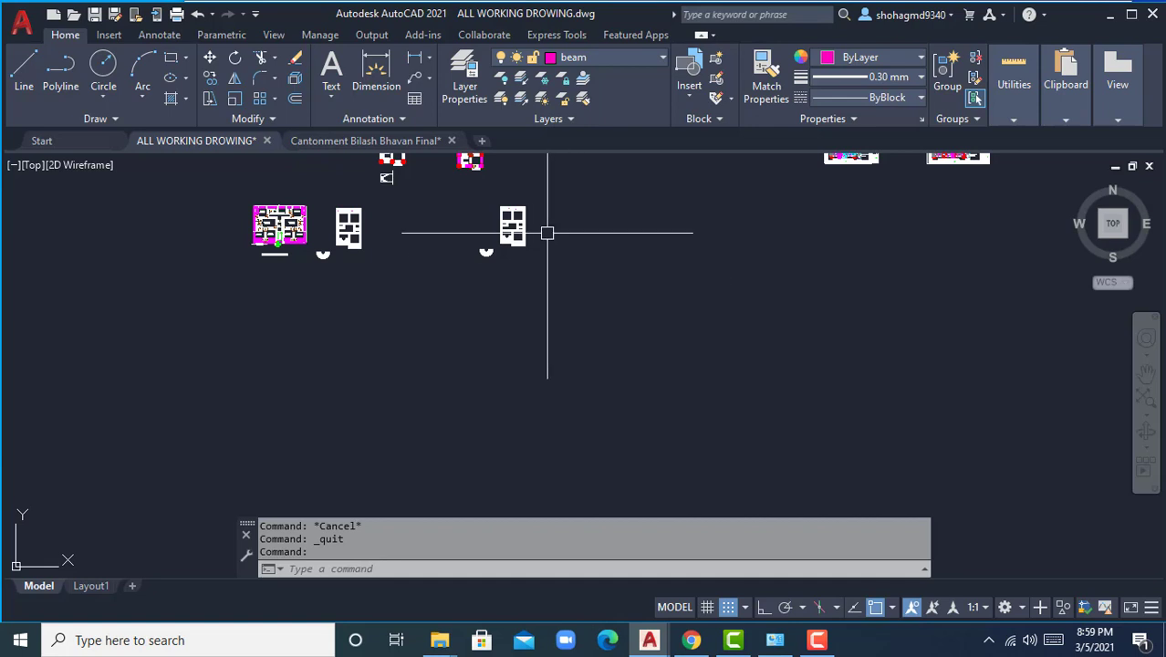
scroll(552, 237, "up", 4)
middle_click_drag(561, 242, 533, 309)
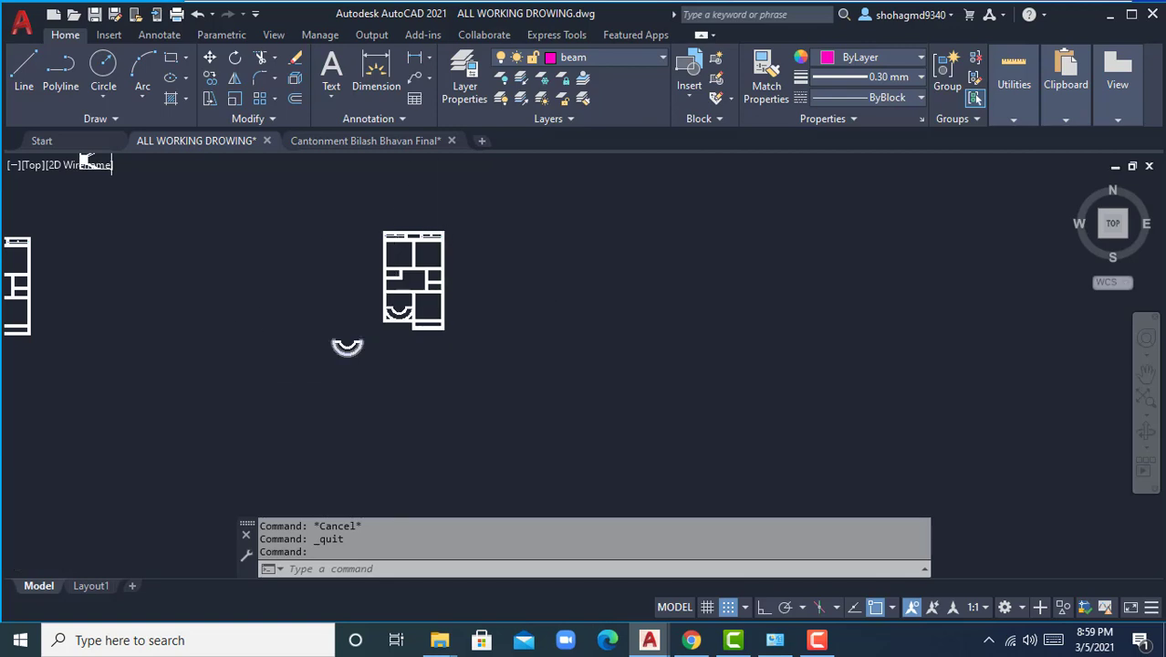
scroll(351, 348, "up", 8)
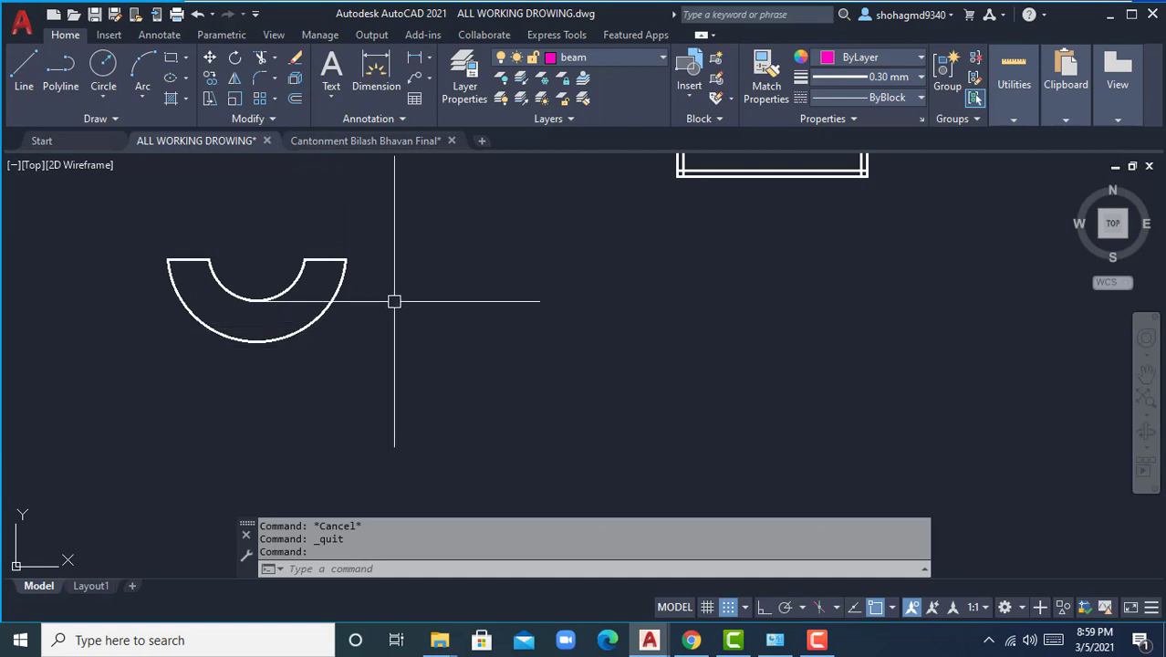
scroll(300, 333, "up", 2)
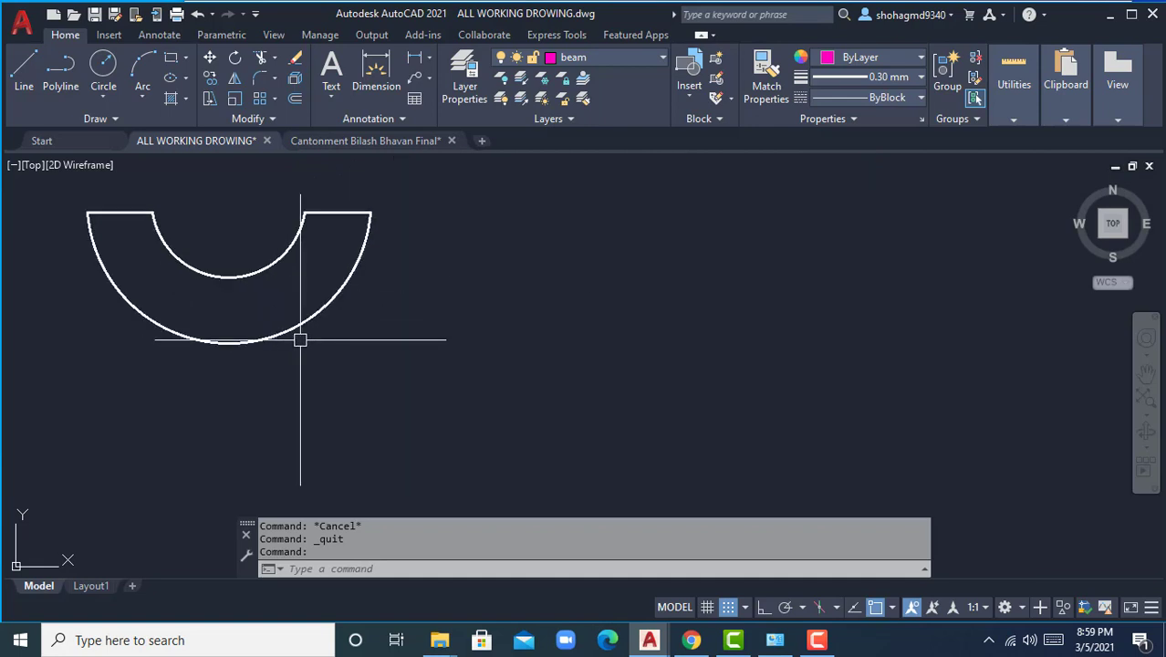
middle_click_drag(299, 333, 347, 364)
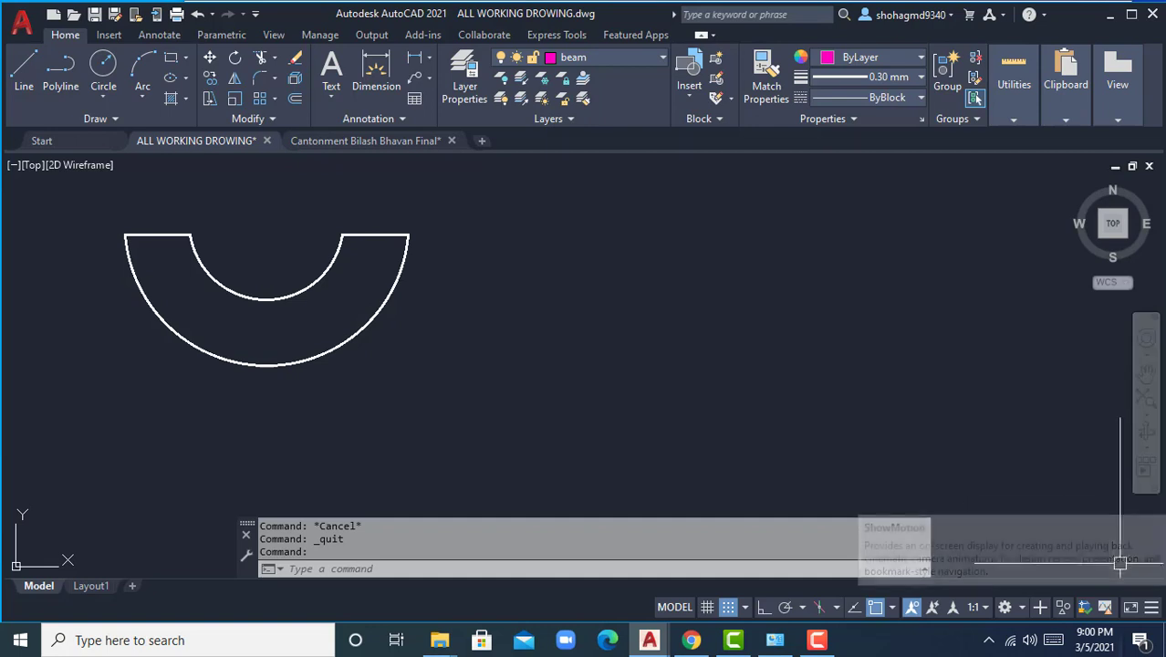
left_click(817, 640)
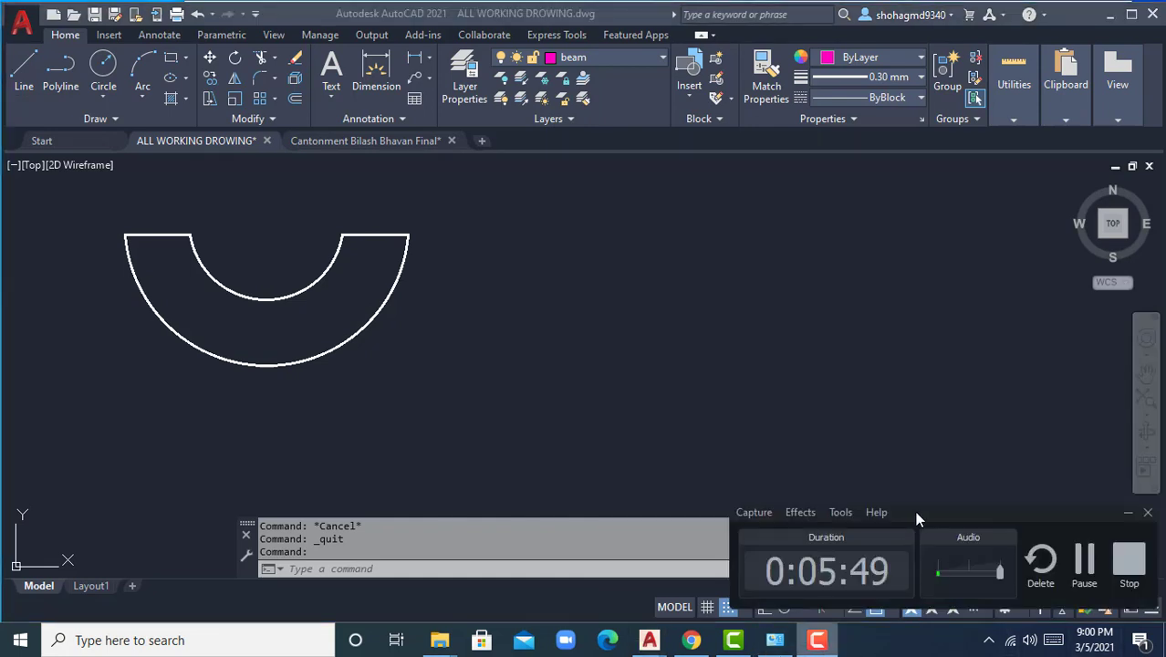
left_click(1081, 561)
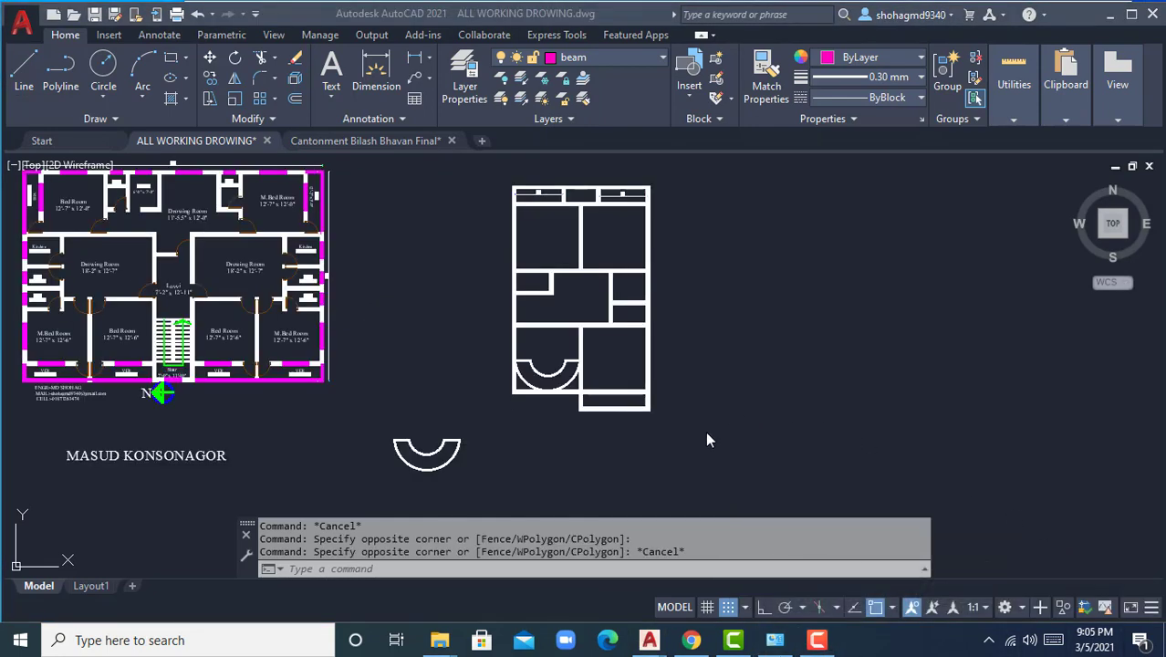
scroll(416, 467, "up", 4)
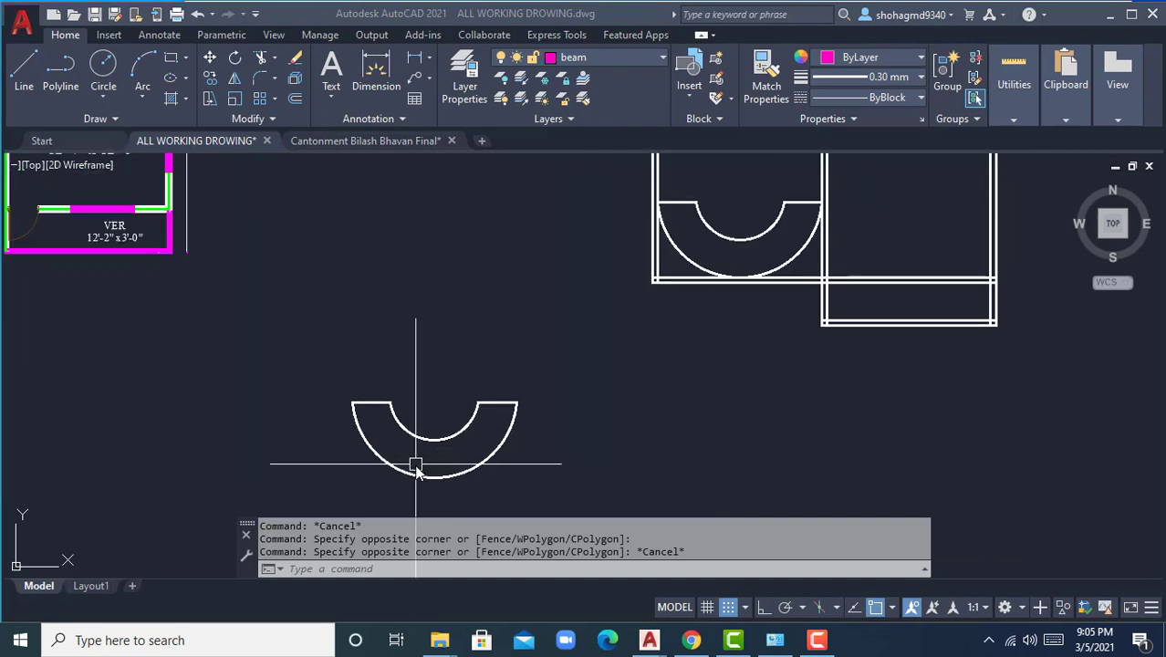
scroll(689, 401, "down", 2)
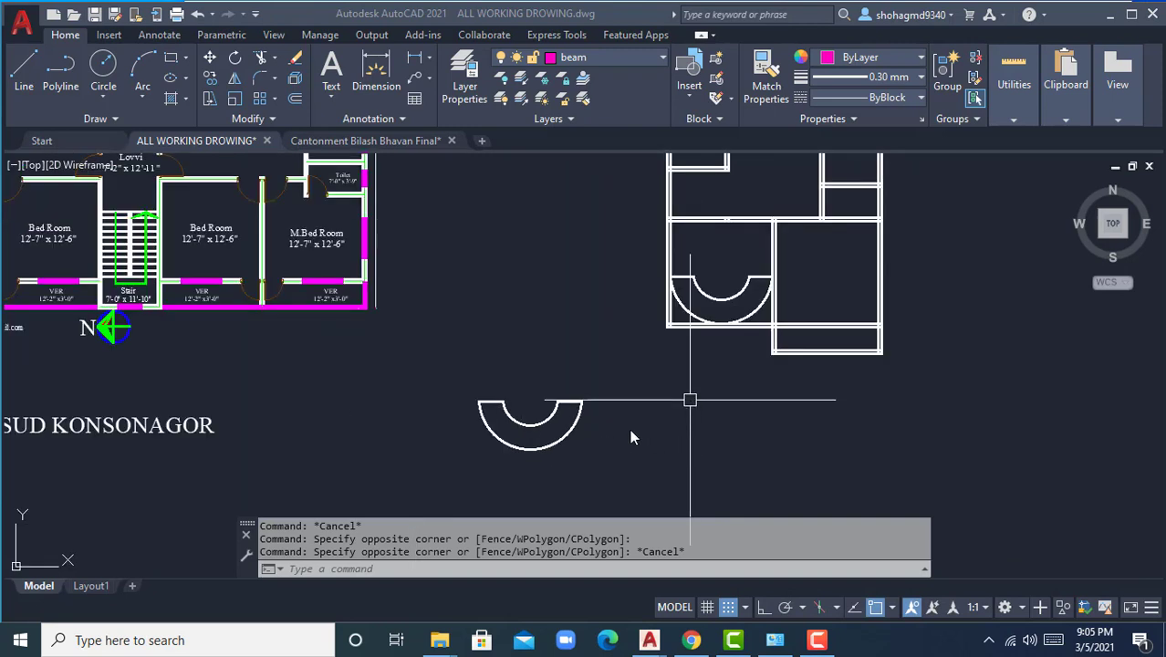
key("Escape")
scroll(538, 457, "up", 2)
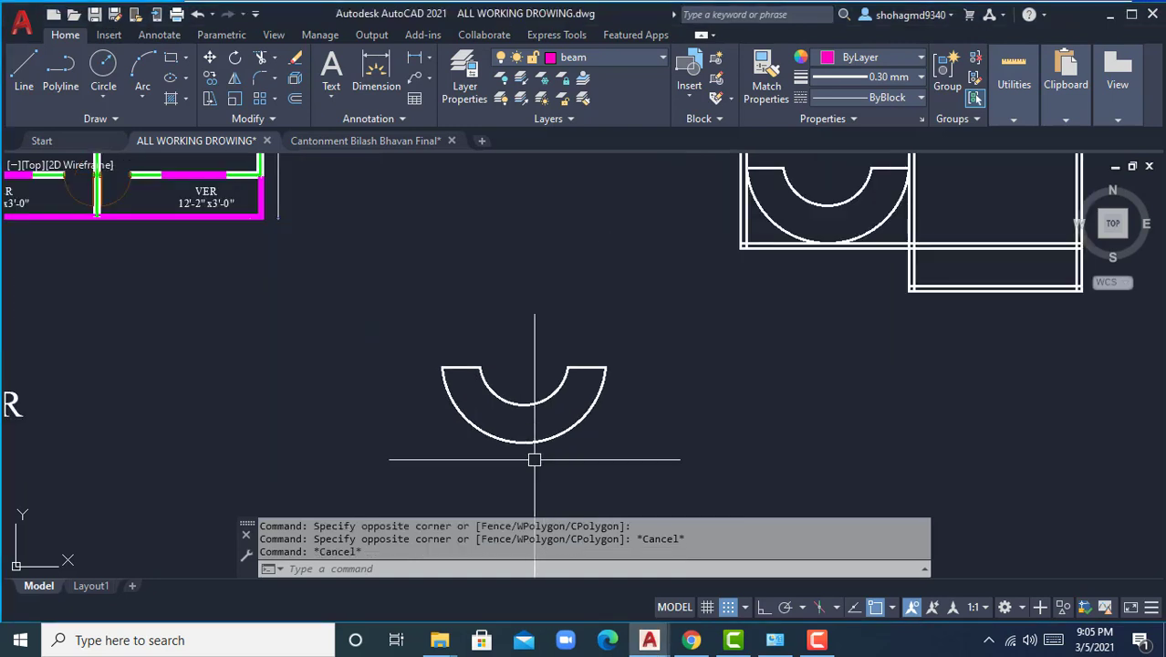
scroll(547, 448, "up", 1)
scroll(416, 370, "up", 4)
left_click(474, 353)
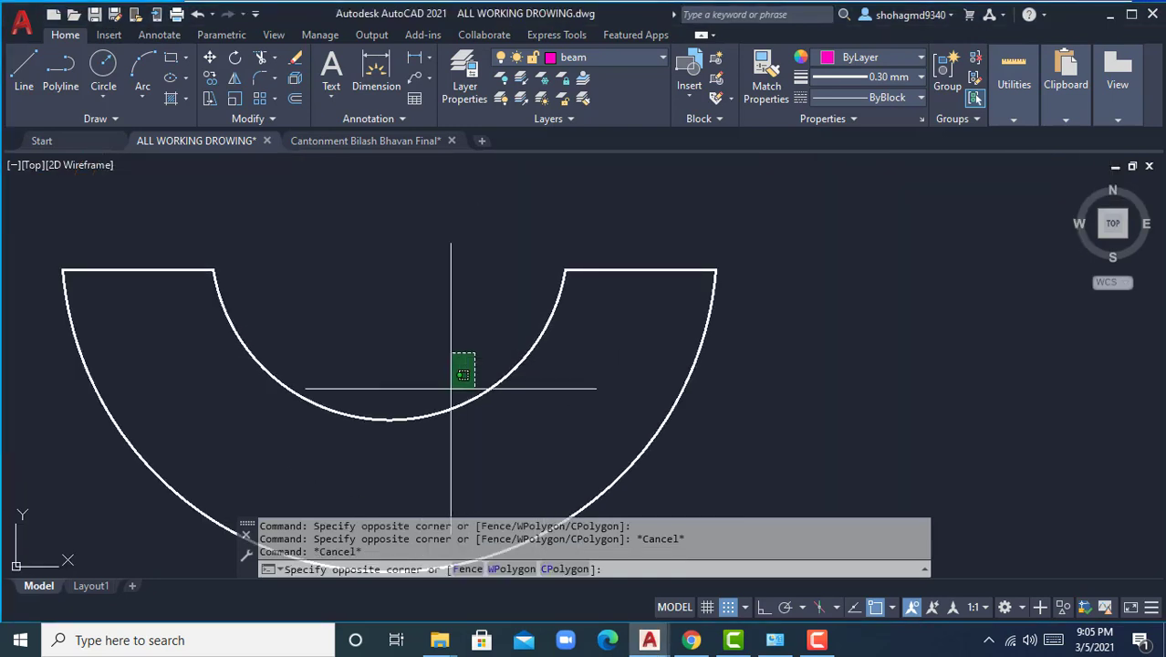
left_click(401, 443)
scroll(446, 391, "down", 5)
key("Escape")
left_click(503, 423)
left_click(453, 410)
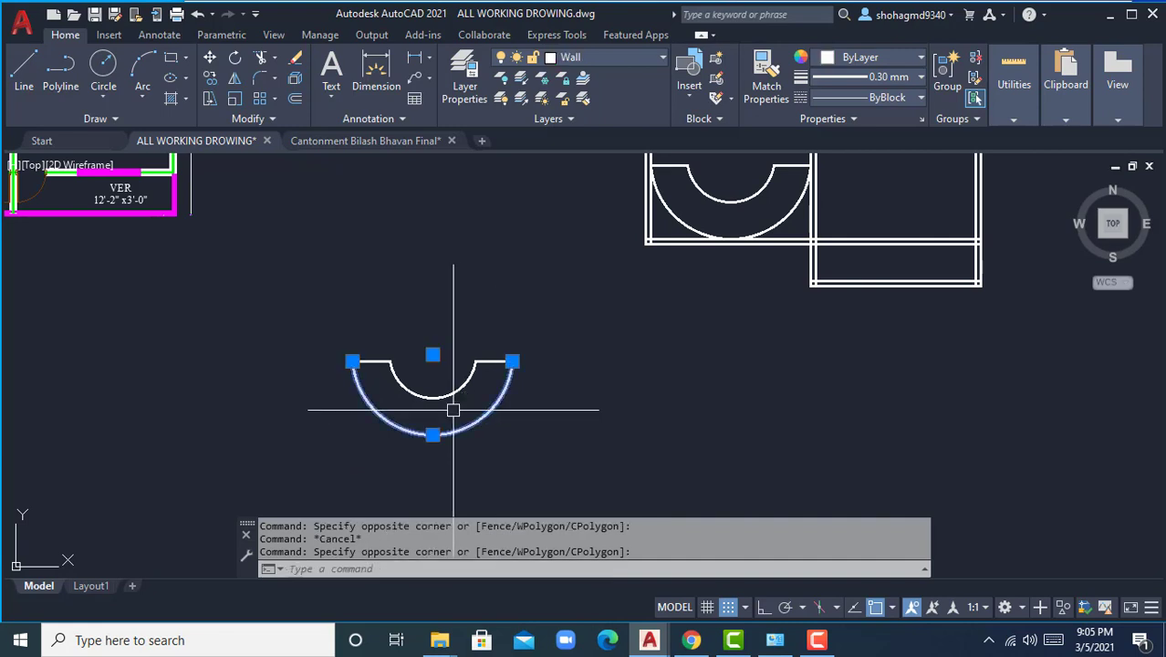
key("Escape")
Compare the half-ring outline inside the floor plan's lower room with the separate copy outside the plan.
middle_click_drag(691, 355, 663, 396)
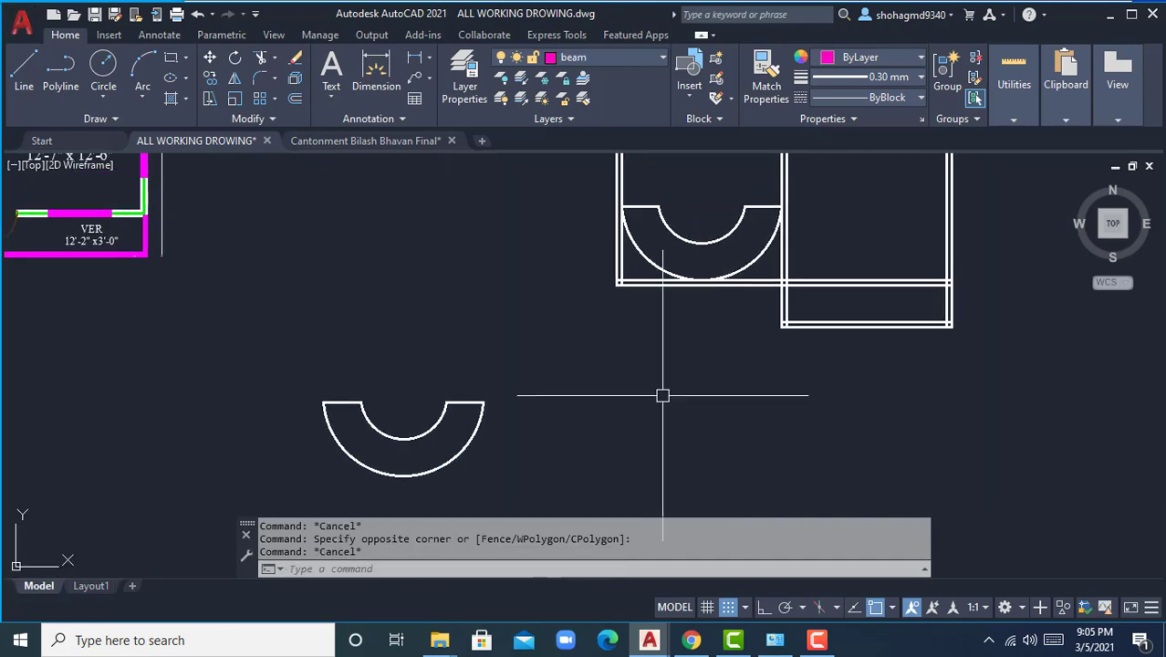
scroll(721, 216, "up", 6)
scroll(499, 286, "down", 4)
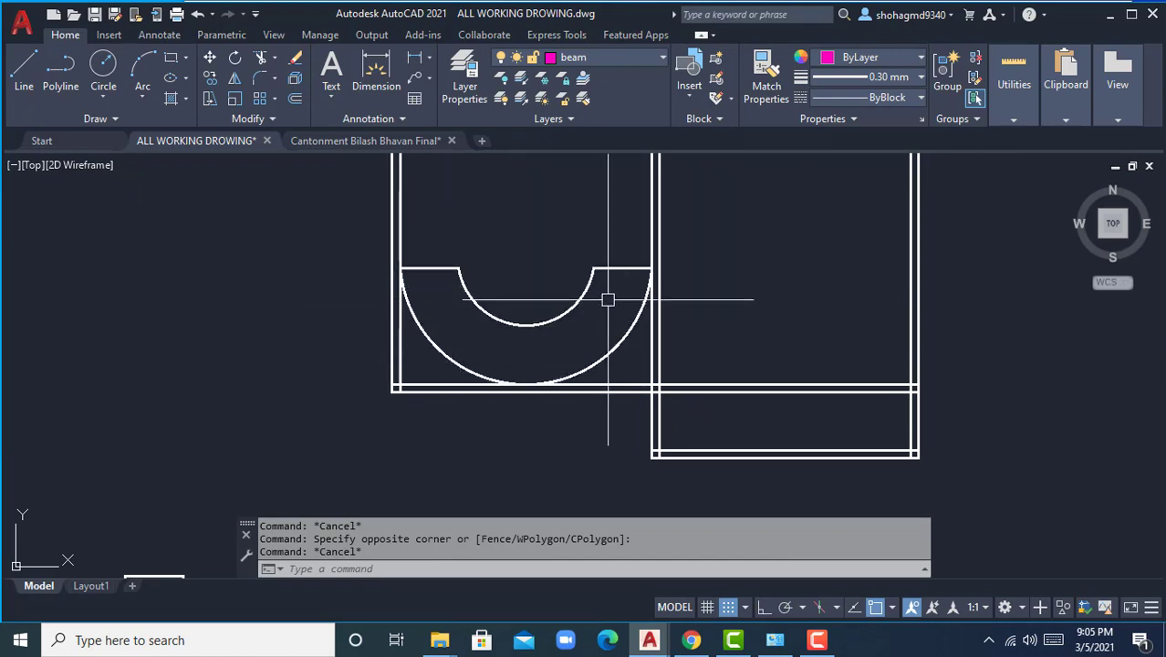
scroll(588, 296, "down", 4)
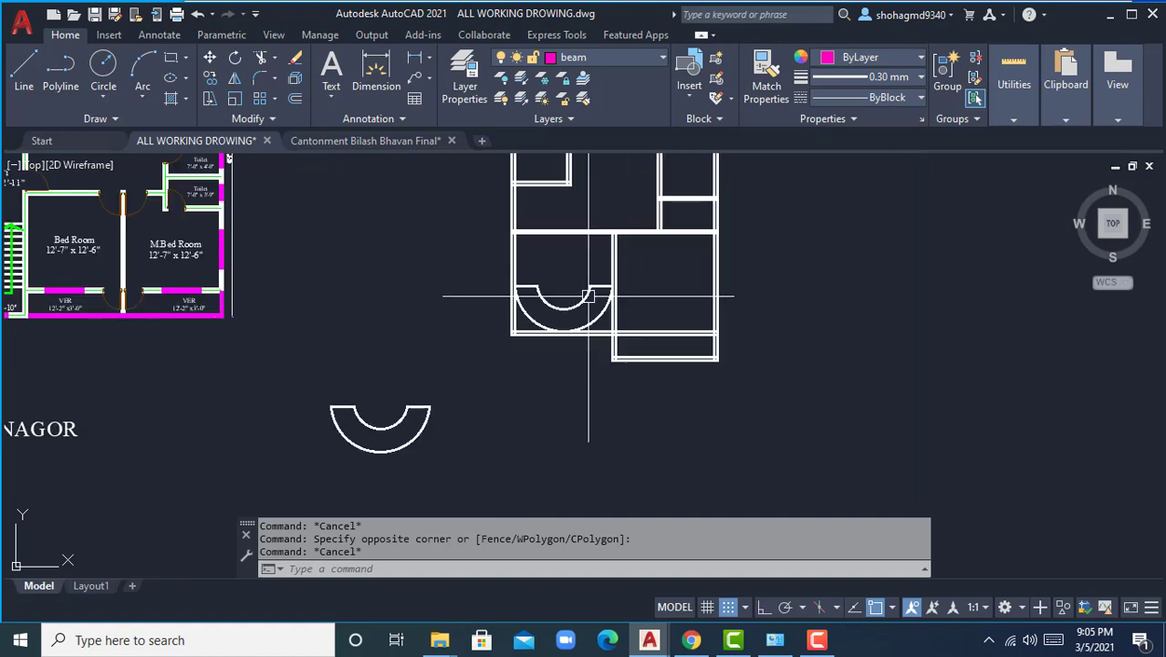
scroll(582, 310, "up", 2)
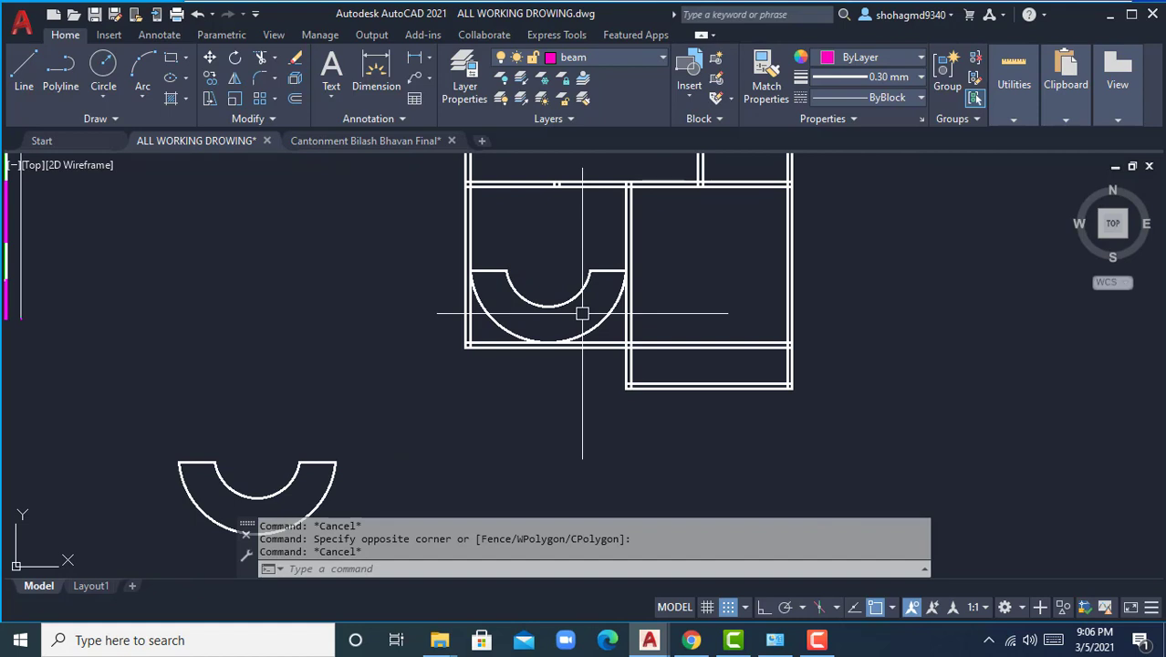
scroll(582, 314, "down", 2)
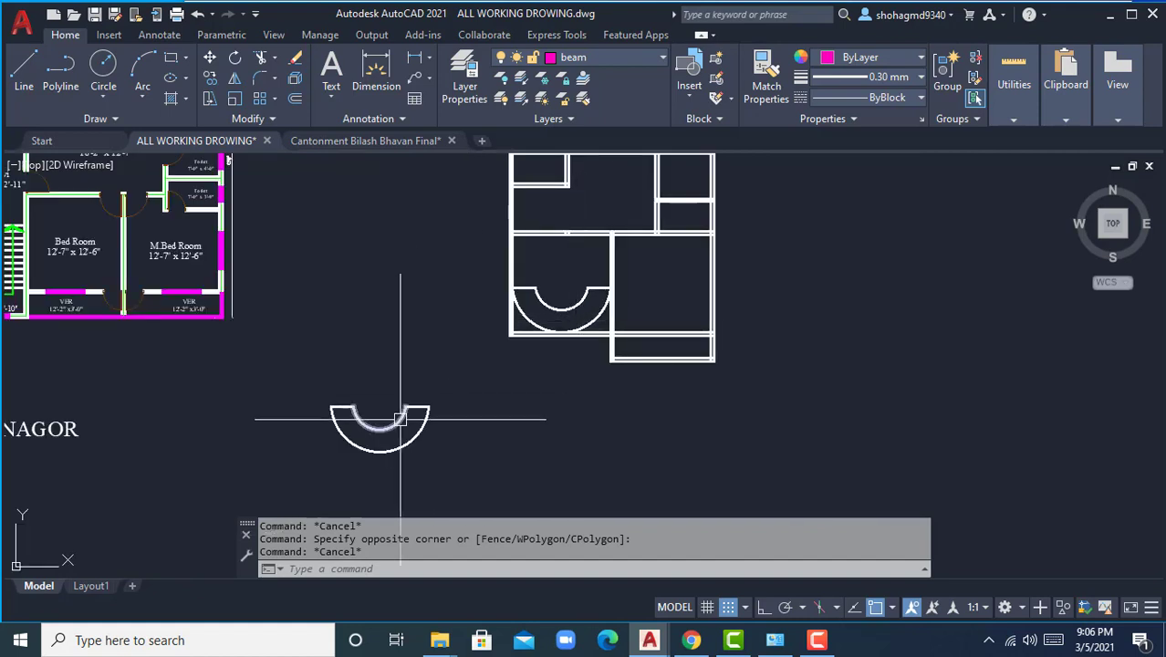
scroll(396, 410, "up", 3)
scroll(426, 383, "up", 4)
scroll(493, 365, "down", 1)
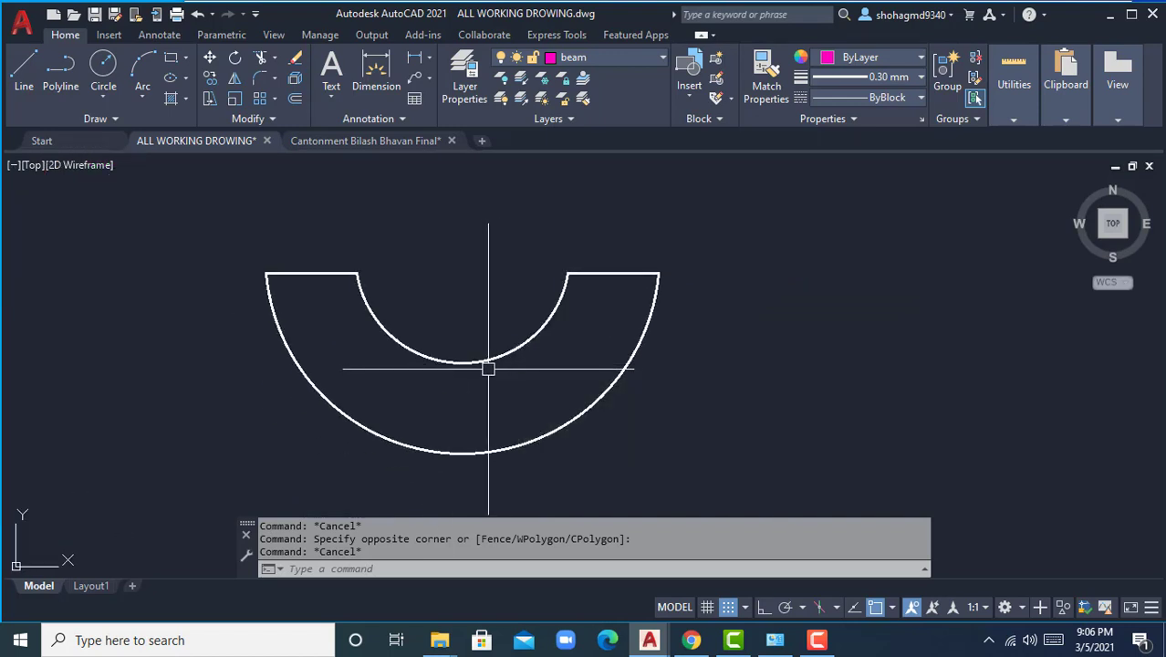
scroll(488, 369, "up", 2)
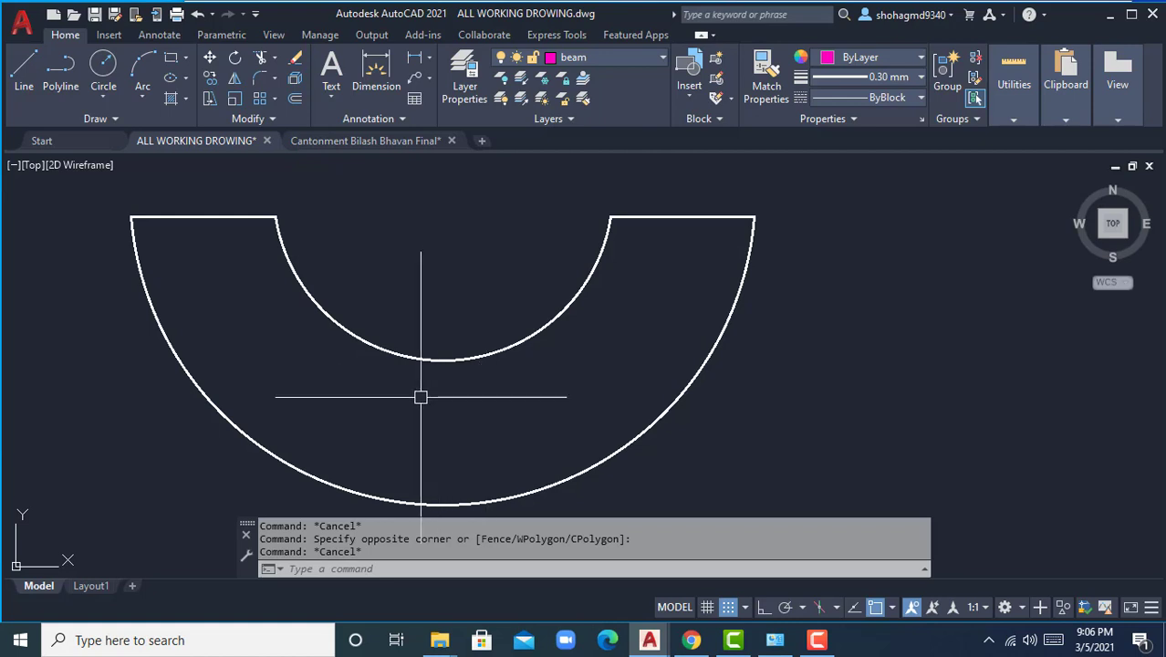
left_click(817, 640)
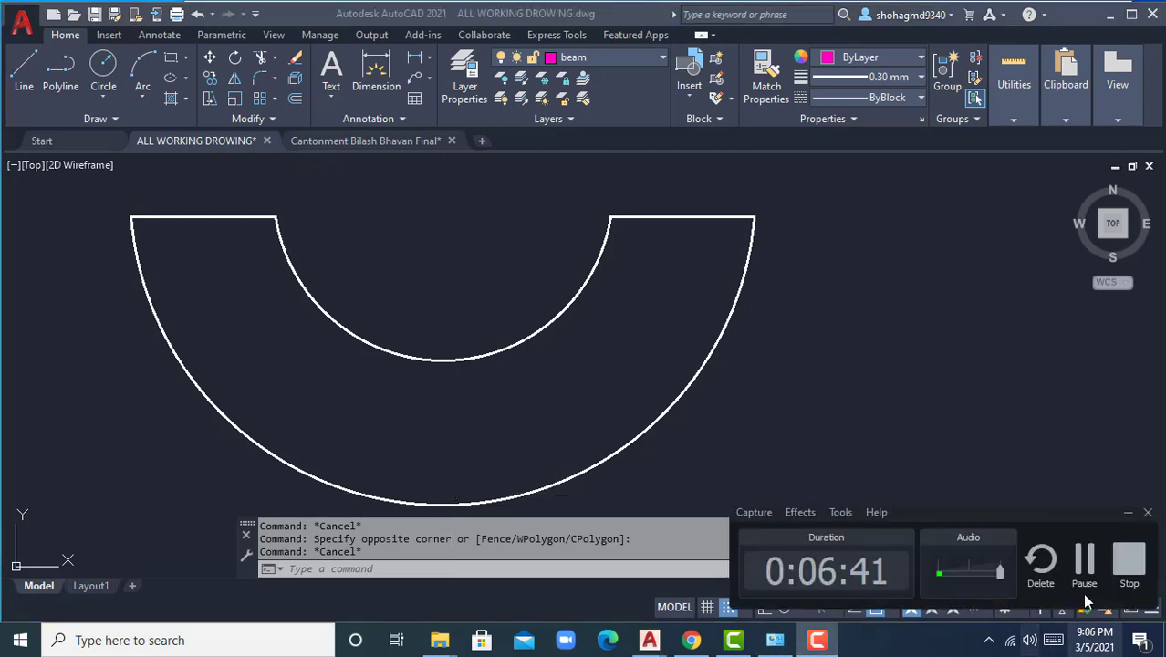
left_click(1077, 570)
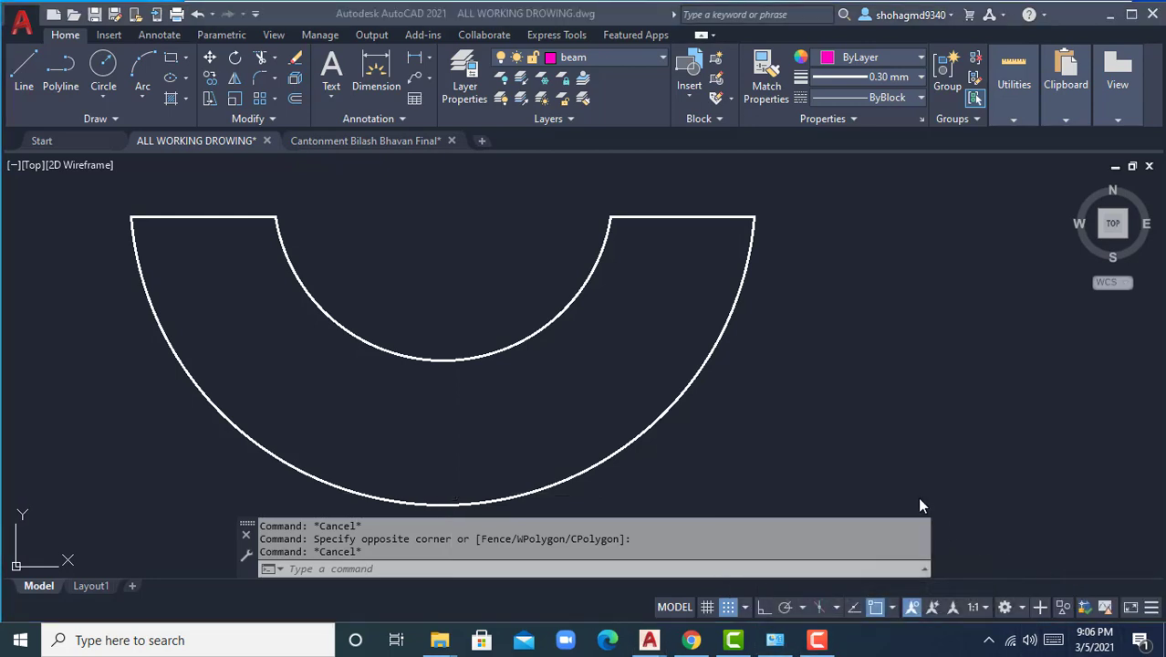
left_click(817, 640)
left_click(821, 640)
left_click(821, 640)
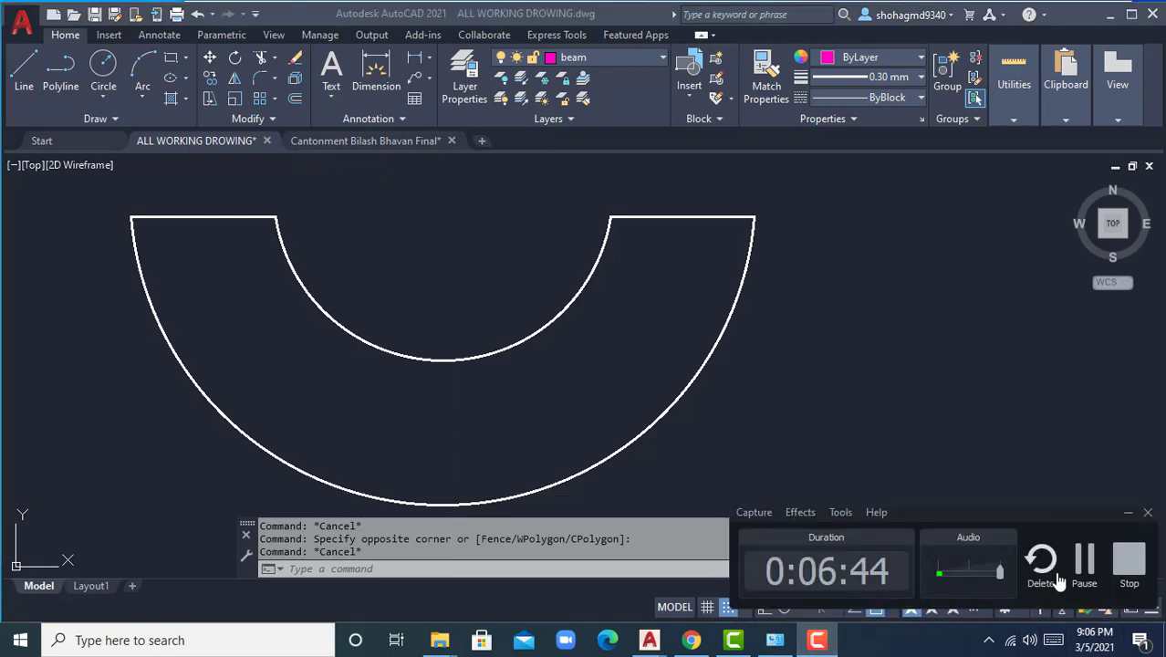
left_click(816, 642)
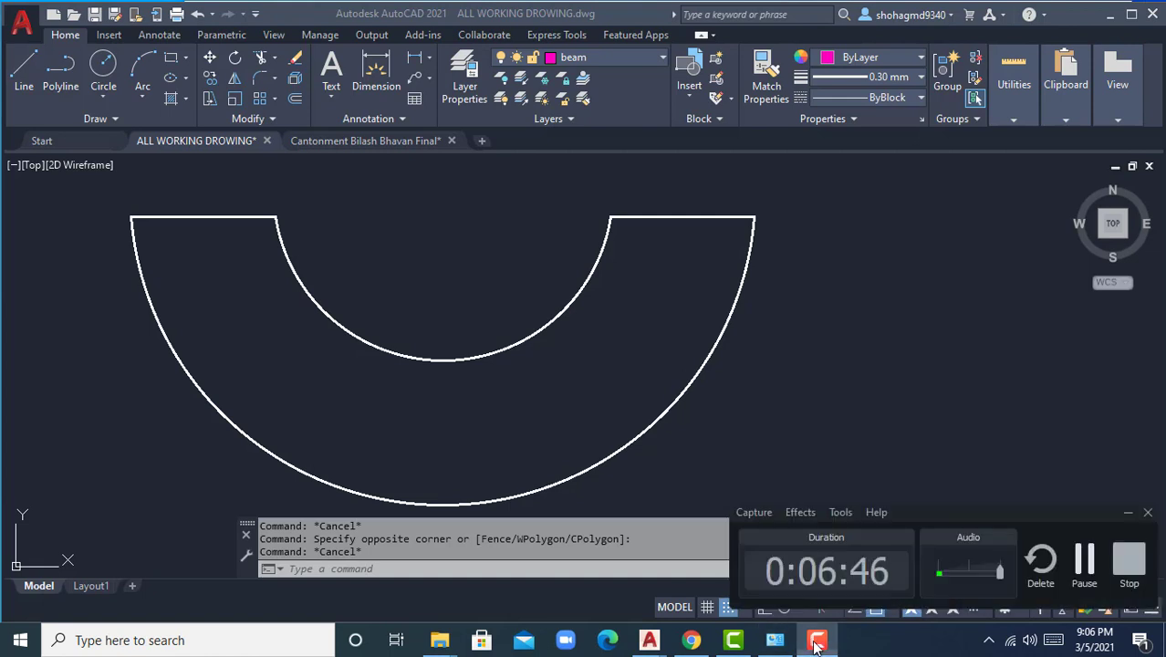
Inspect the inner and outer arcs of the separate half-ring outline up close.
scroll(849, 433, "down", 4)
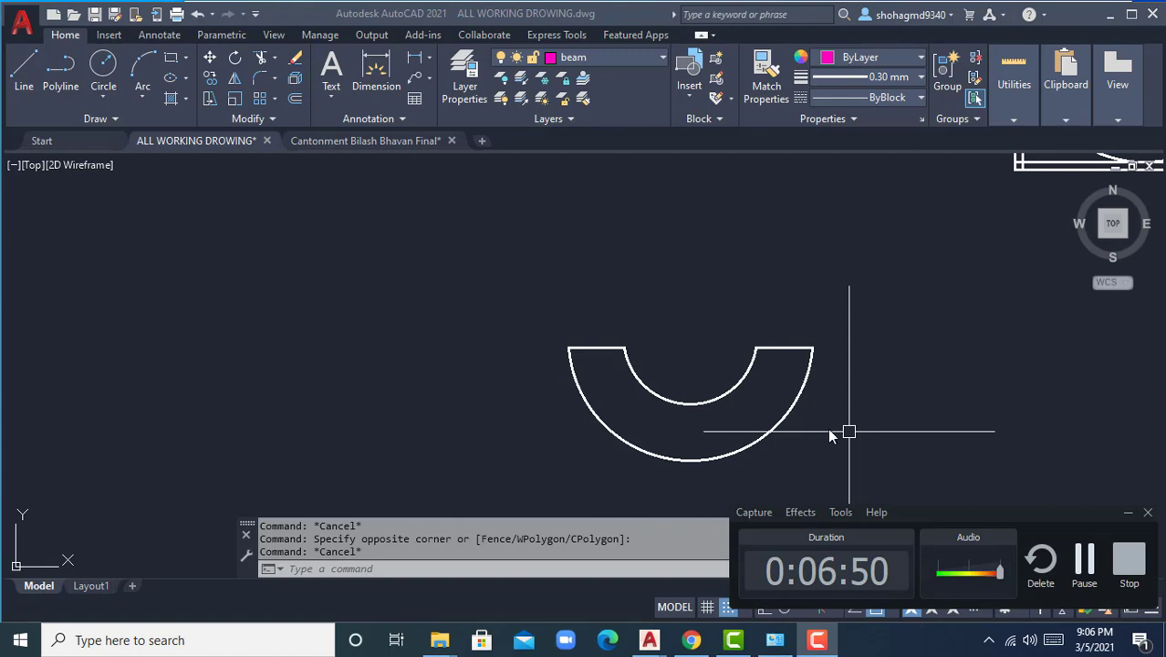
left_click(907, 372)
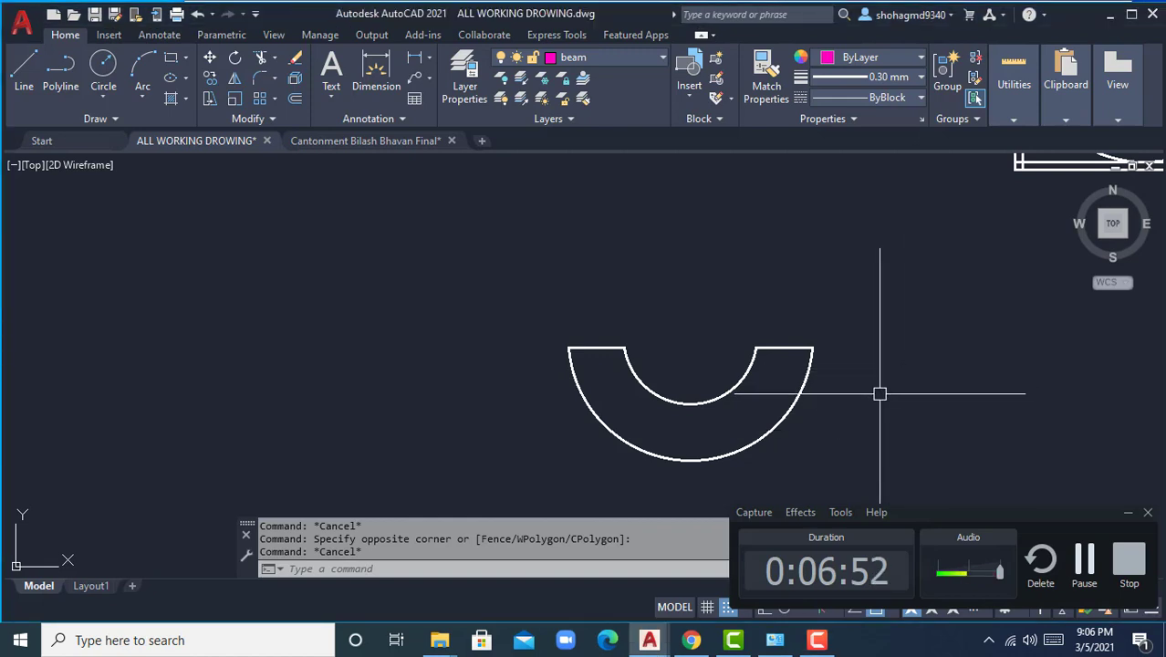
mouse_move(834, 404)
middle_mouse_down()
mouse_move(649, 367)
mouse_move(638, 348)
middle_mouse_up()
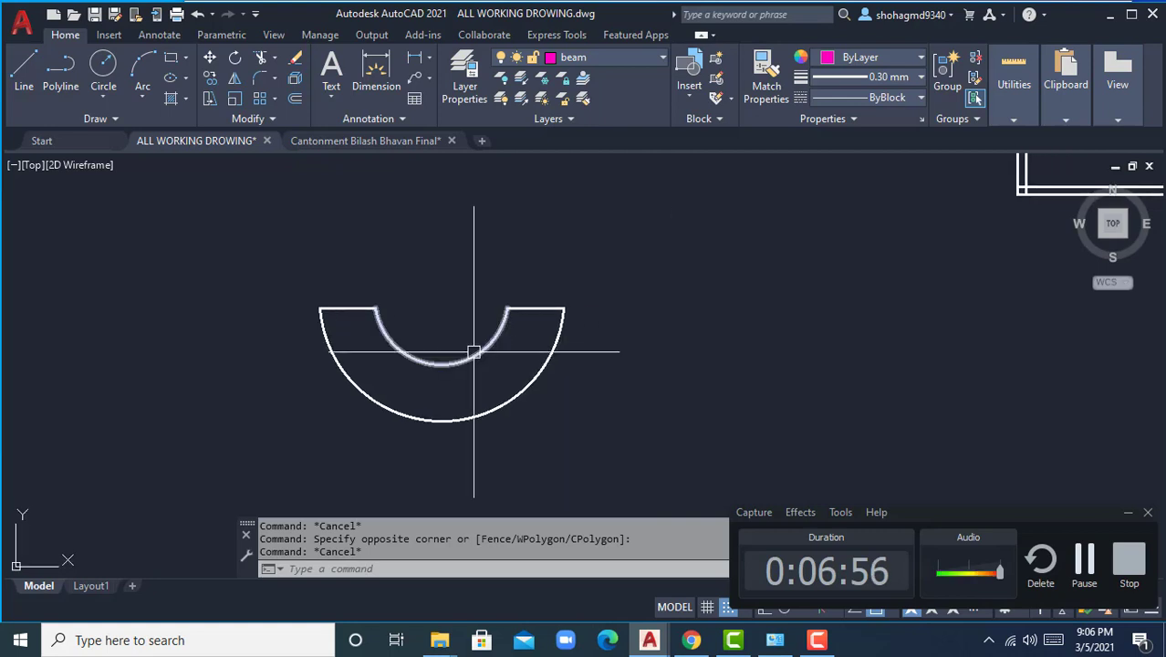
scroll(492, 353, "down", 5)
scroll(504, 382, "up", 1)
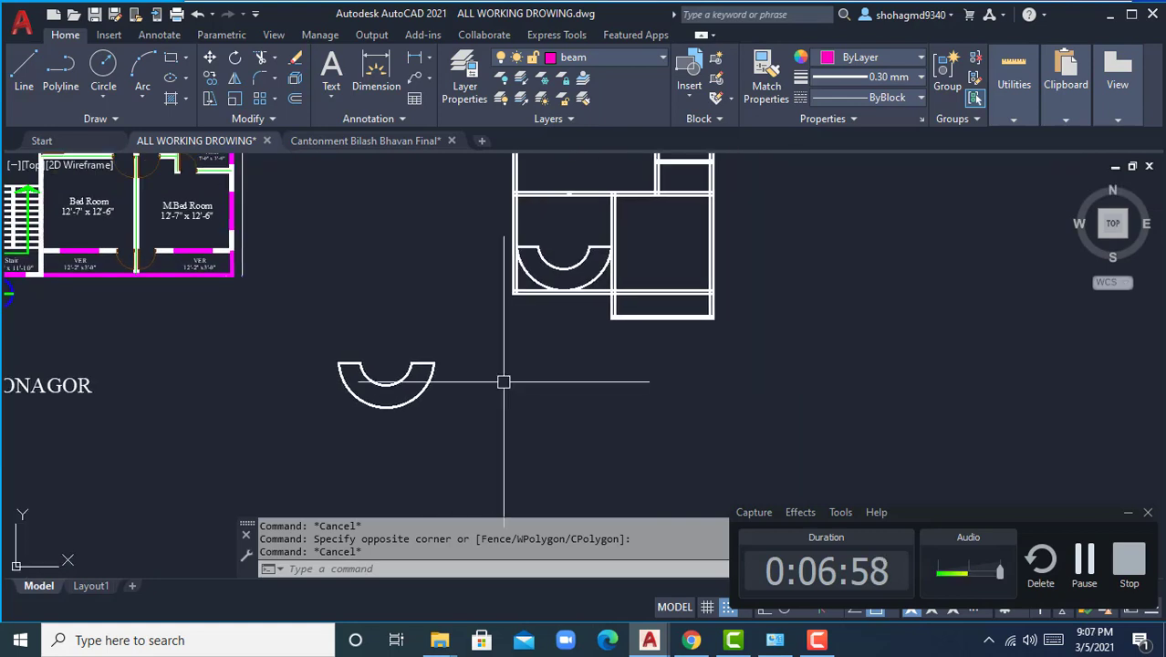
scroll(393, 385, "up", 5)
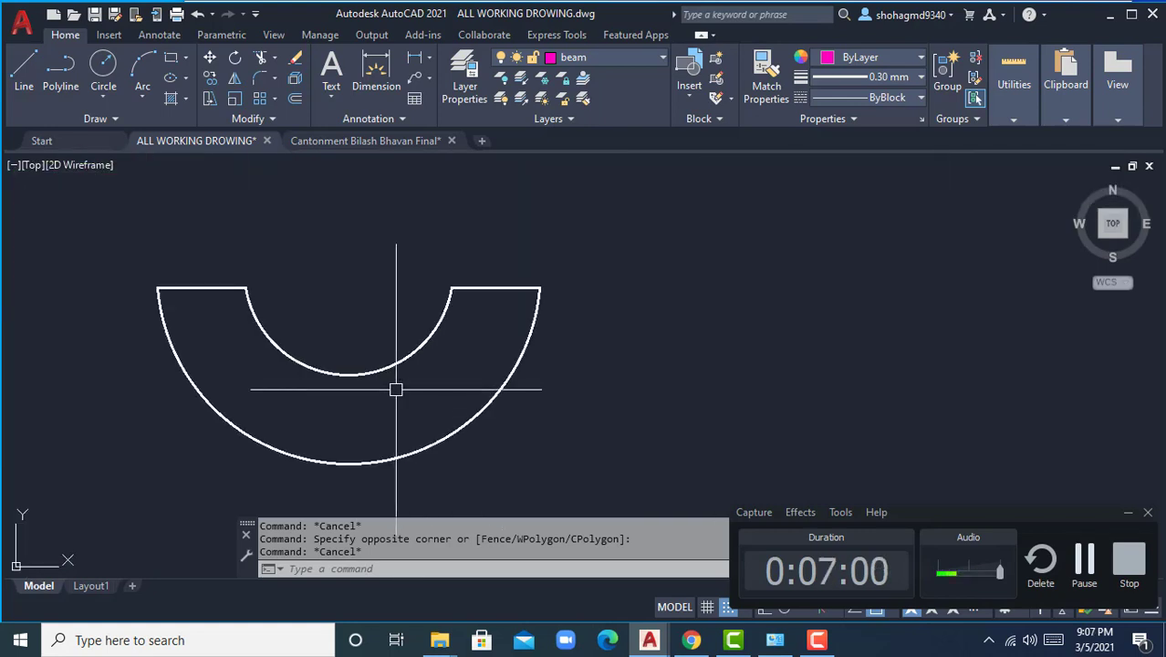
scroll(378, 399, "down", 1)
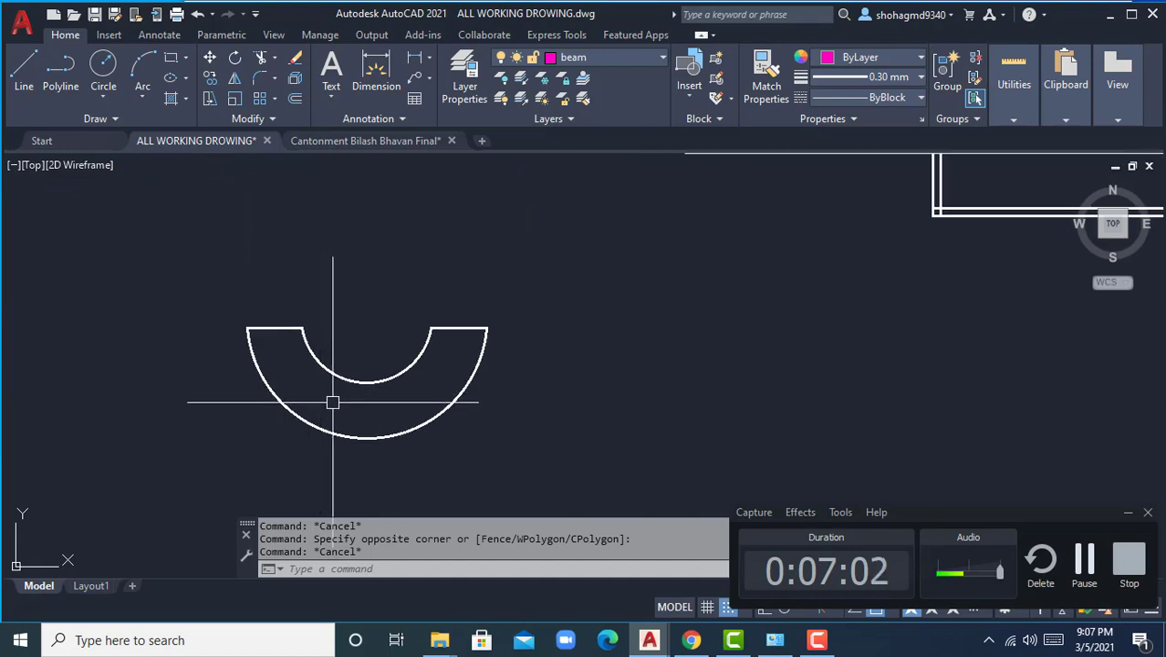
scroll(424, 404, "up", 3)
middle_click_drag(462, 422, 458, 359)
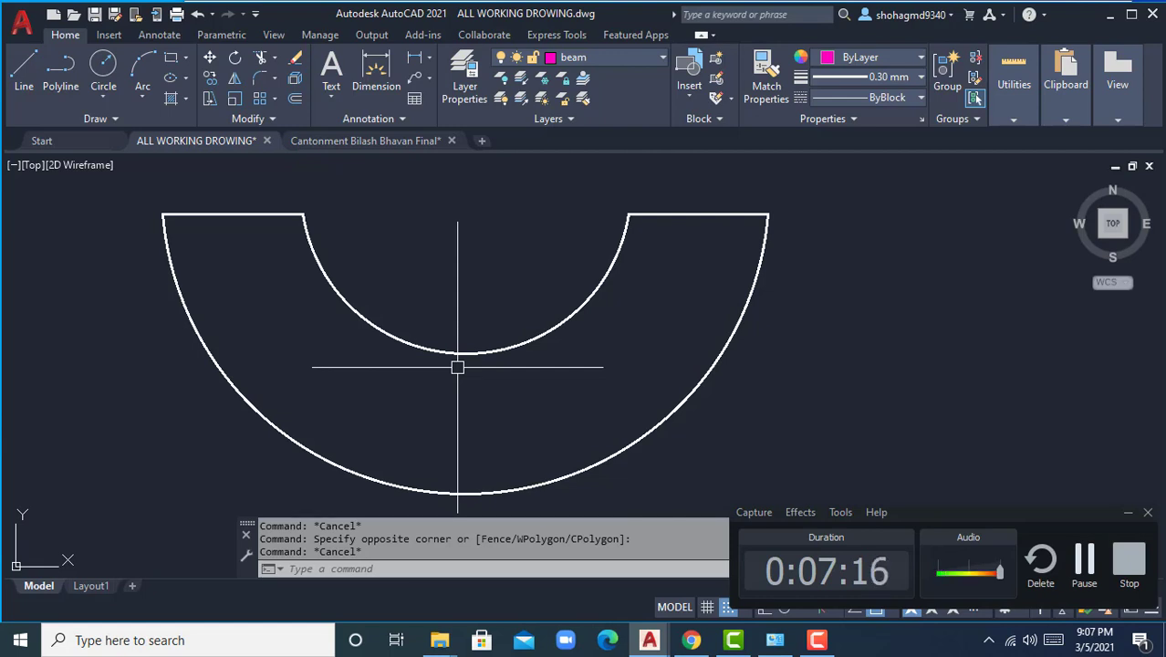
scroll(500, 382, "up", 4)
scroll(518, 397, "down", 6)
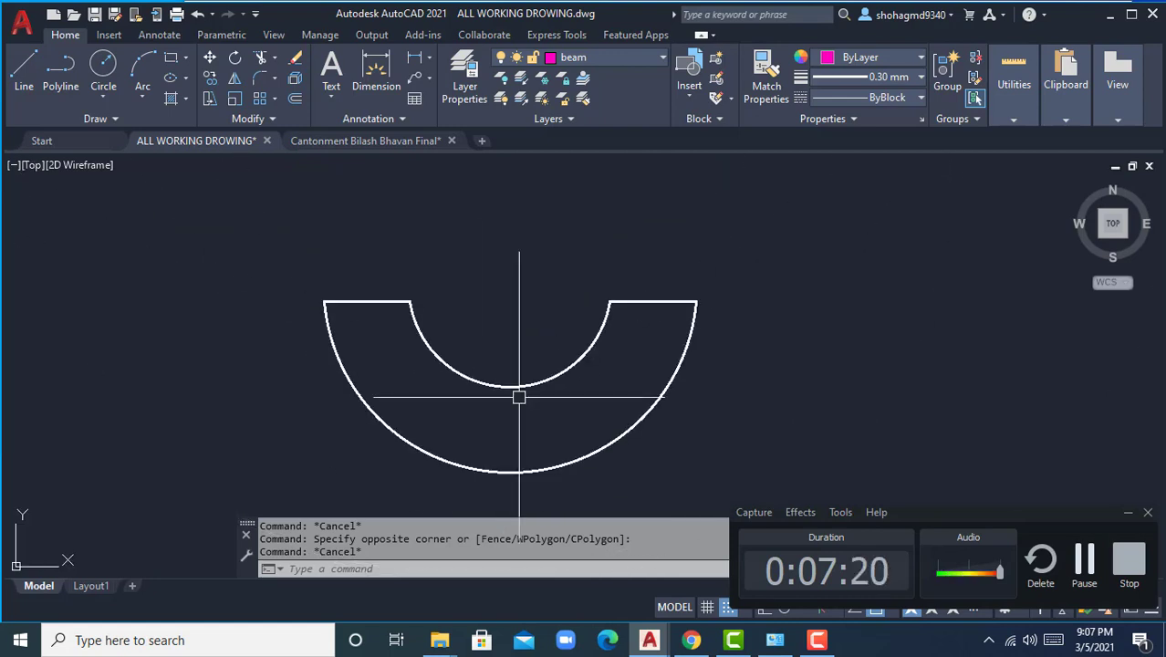
key("Escape")
type("div")
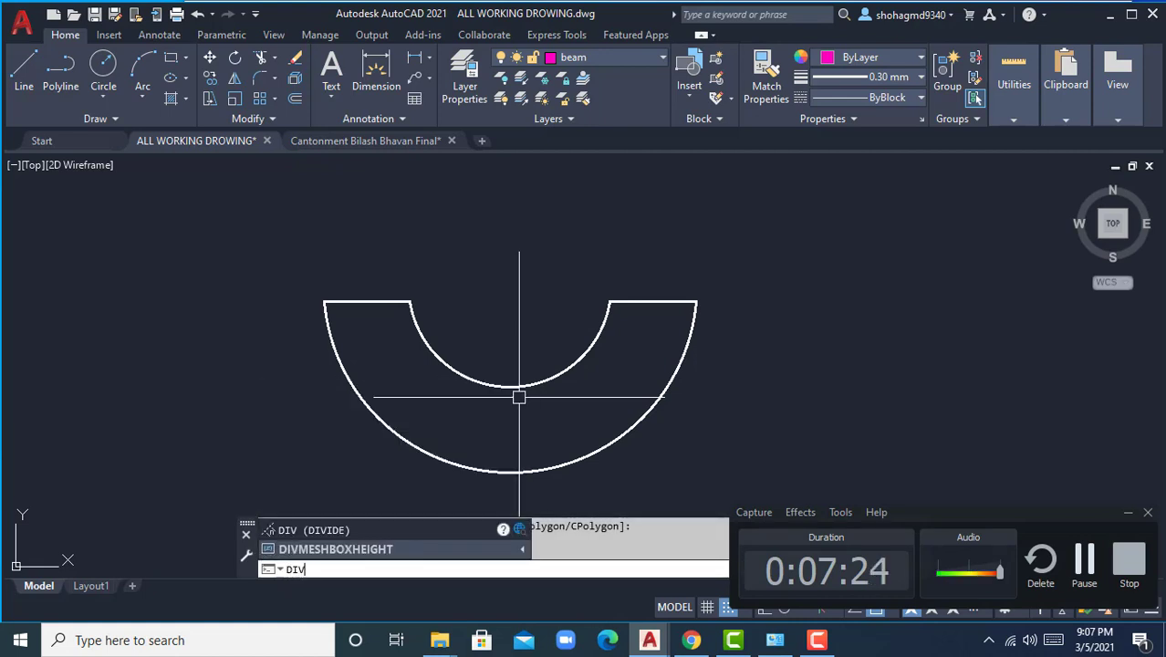
key("Return")
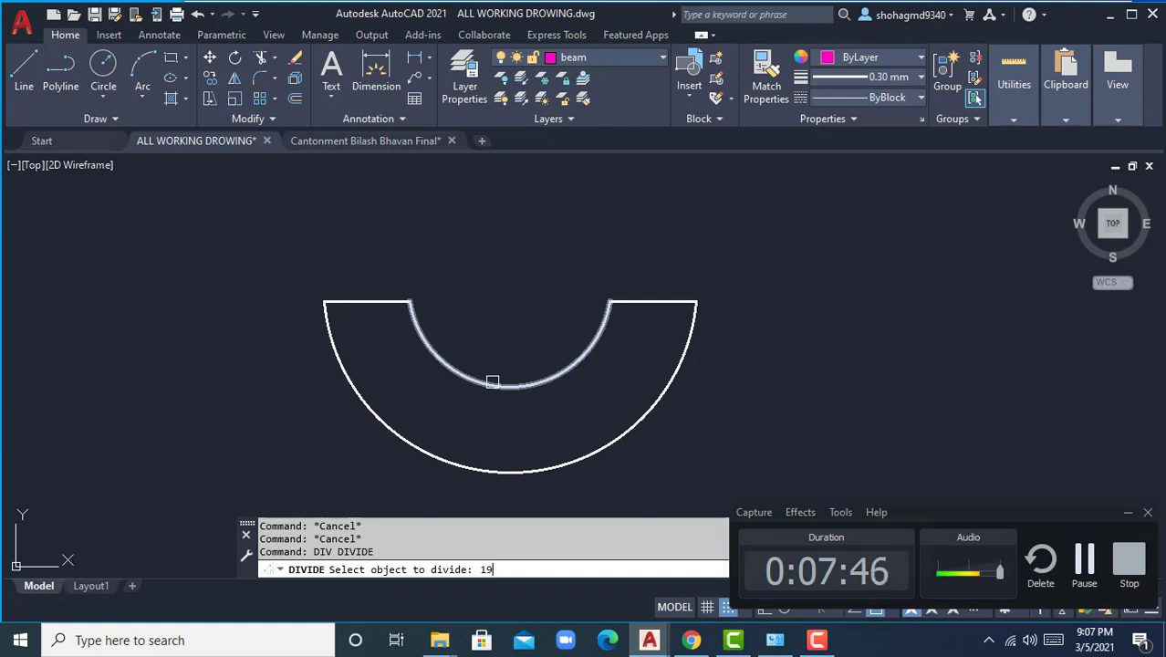
left_click(492, 381)
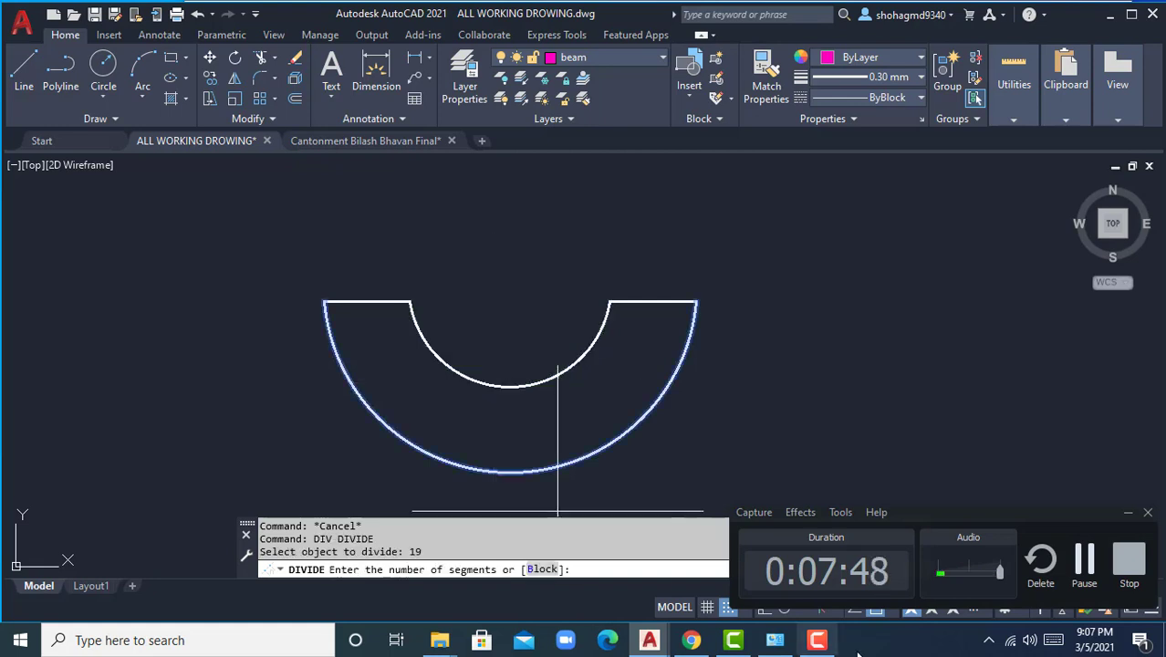
left_click(818, 641)
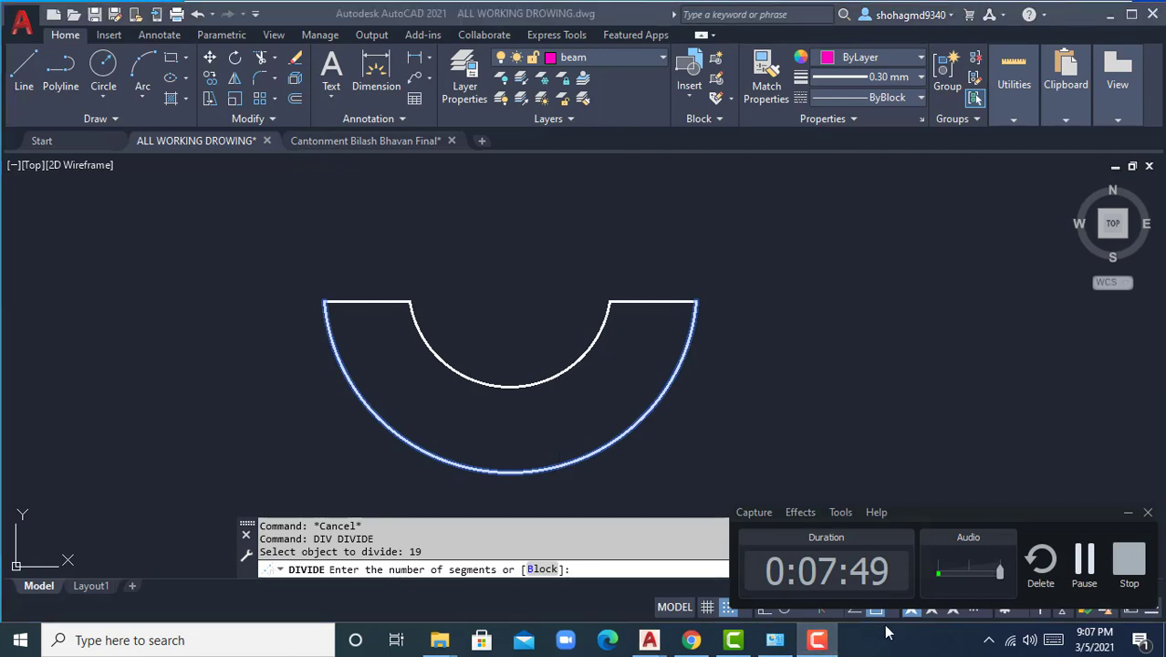
left_click(1093, 567)
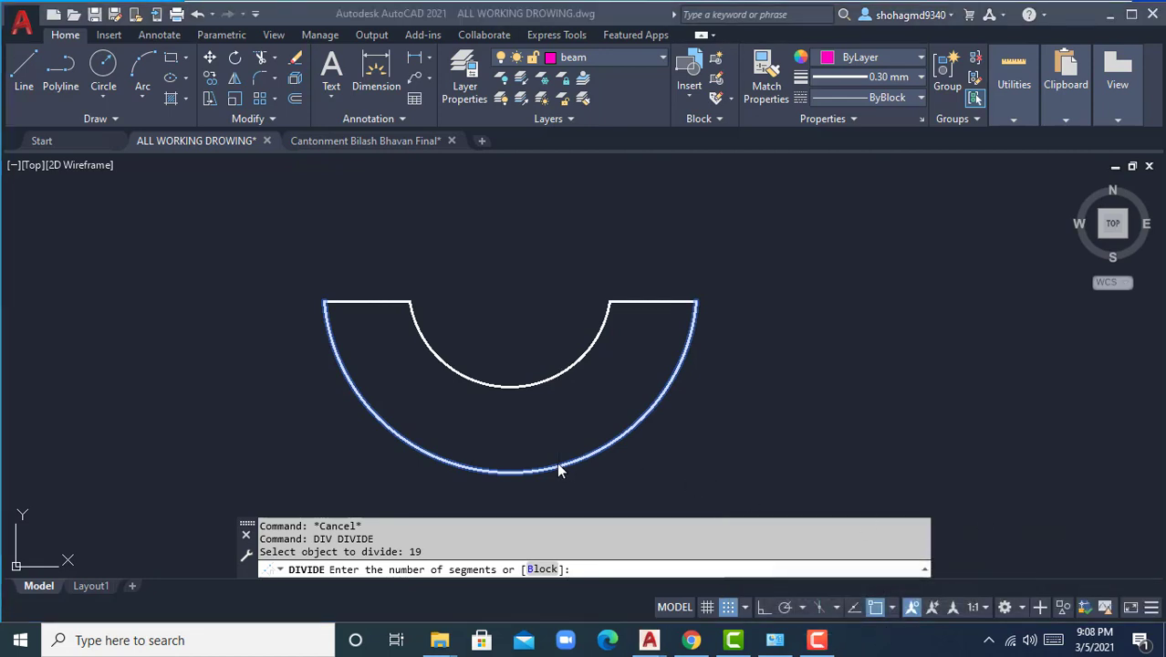
left_click(543, 408)
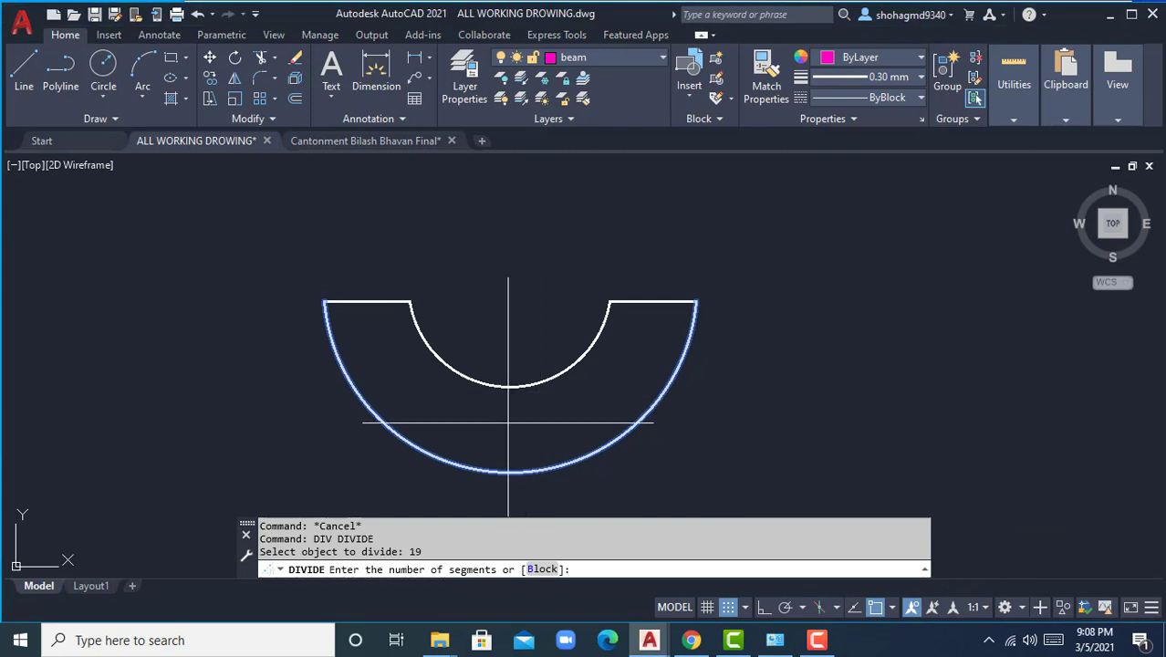
left_click(508, 423)
key("Escape")
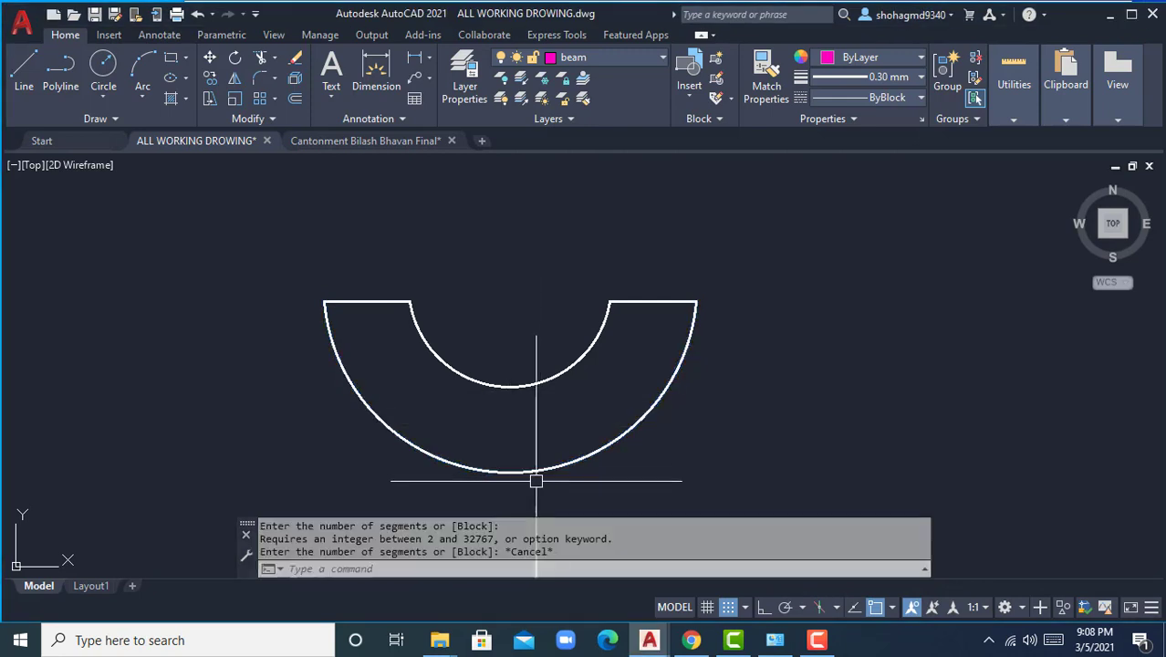
Divide the outer arc of the separate half-ring outline into 19 equal segments.
key("Return")
left_click(526, 472)
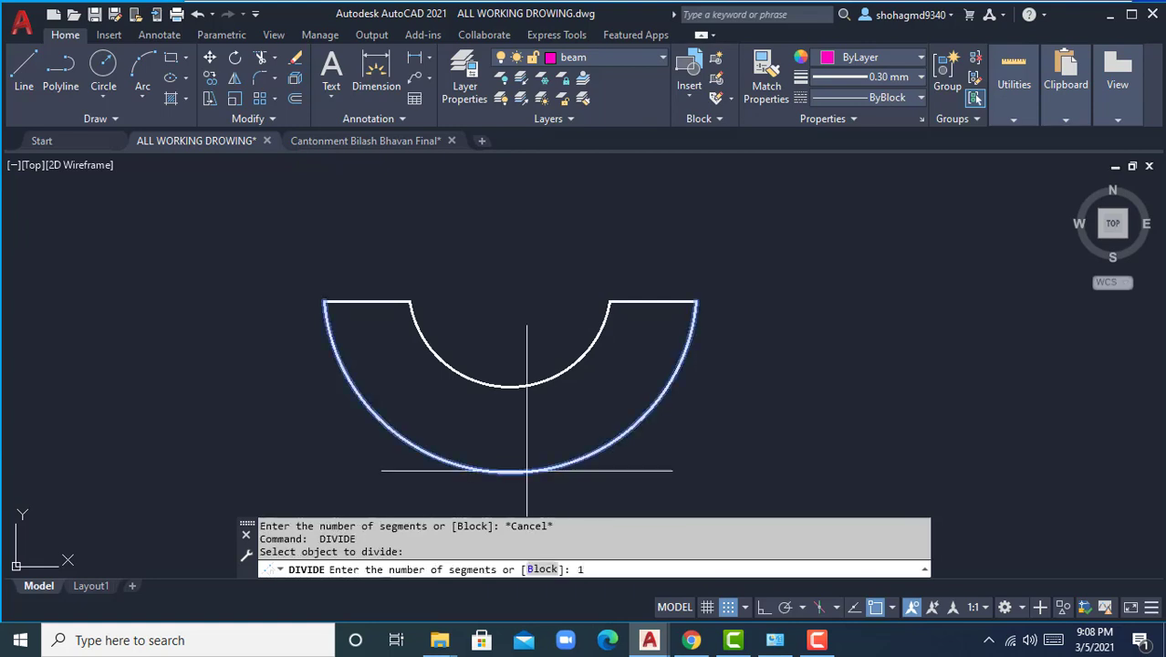
type("19")
key("Return")
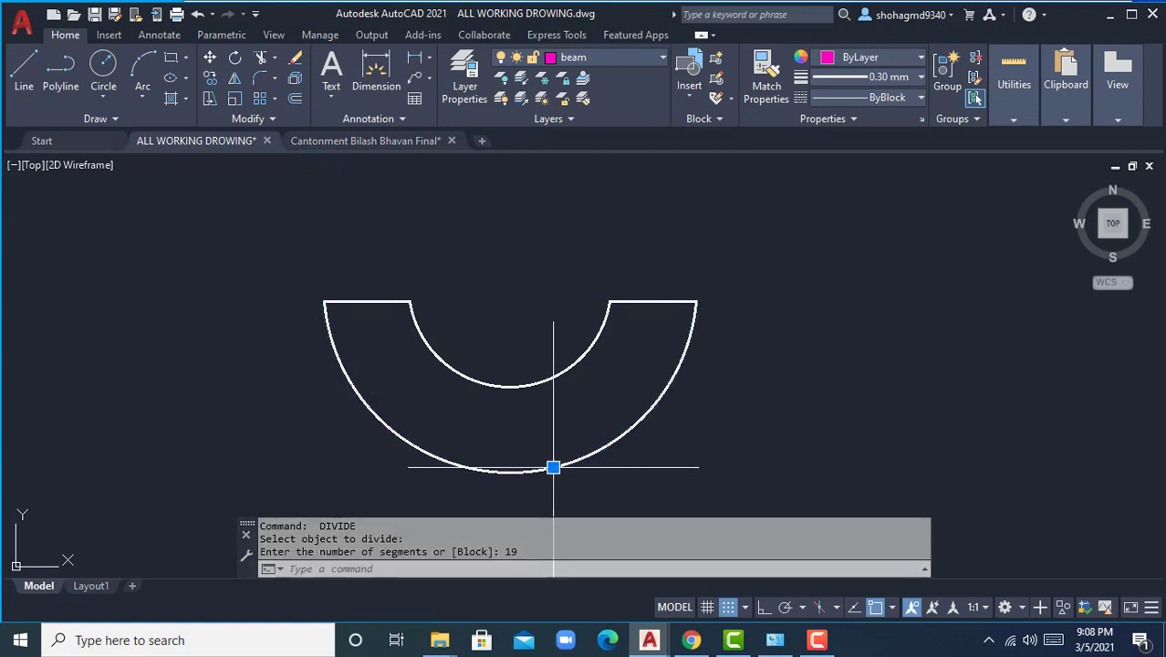
key("Escape")
Erase the outer arc of the half-ring outline while keeping its division points.
scroll(511, 485, "up", 3)
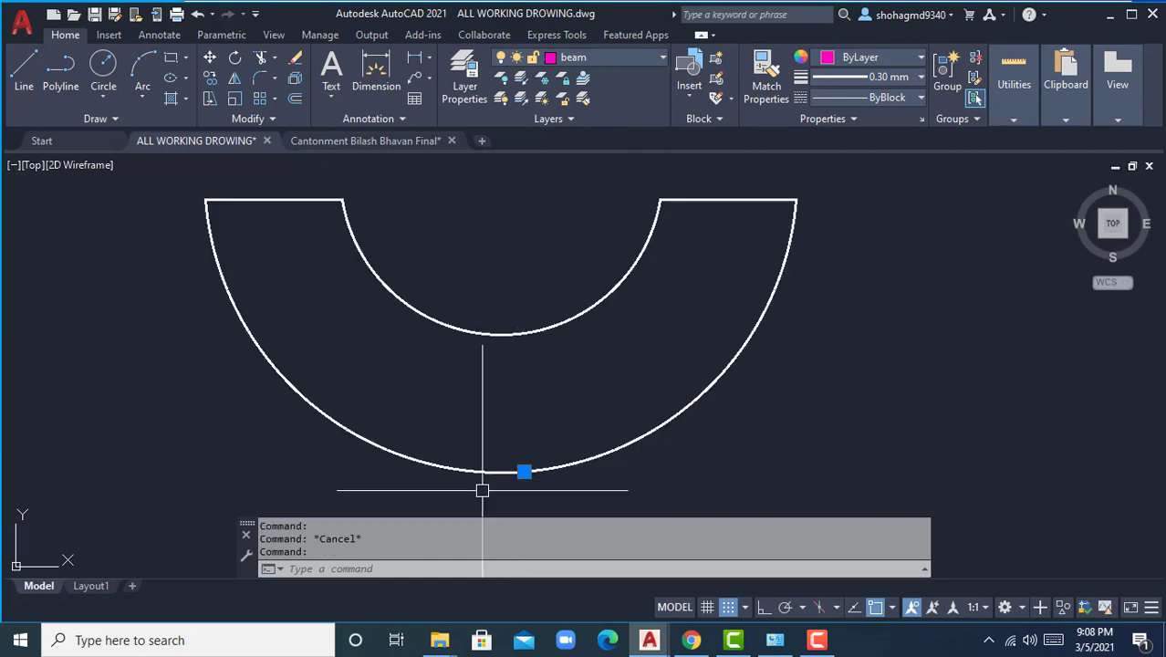
key("Escape")
scroll(482, 486, "up", 3)
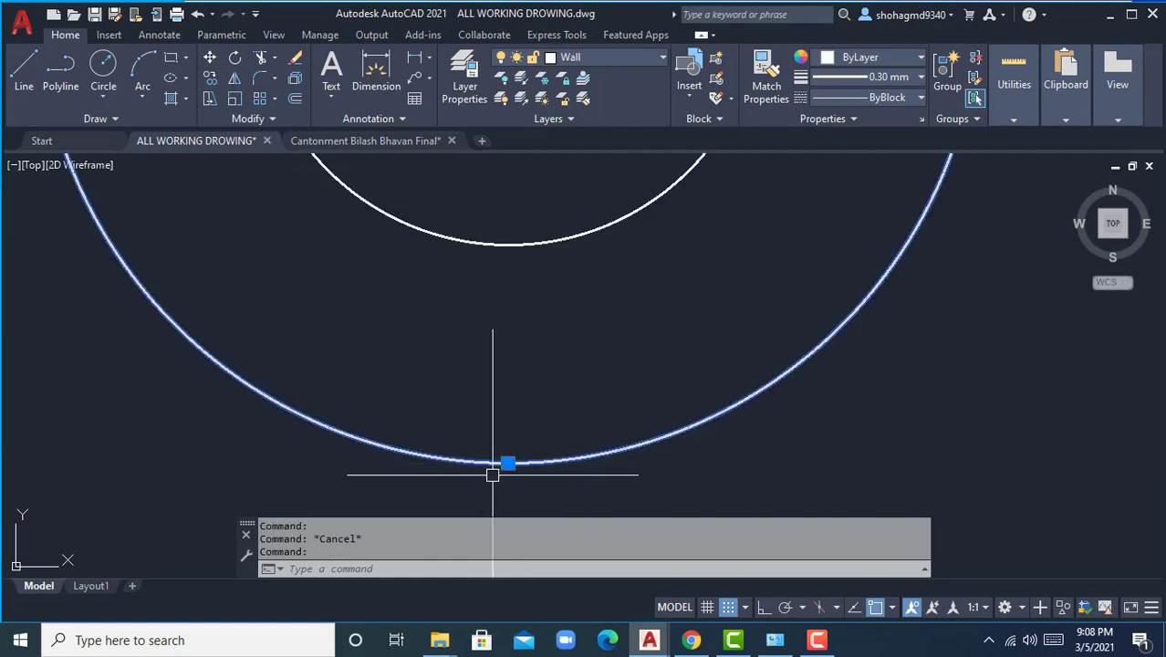
left_click(483, 466)
key("Escape")
scroll(489, 461, "up", 4)
left_click(487, 462)
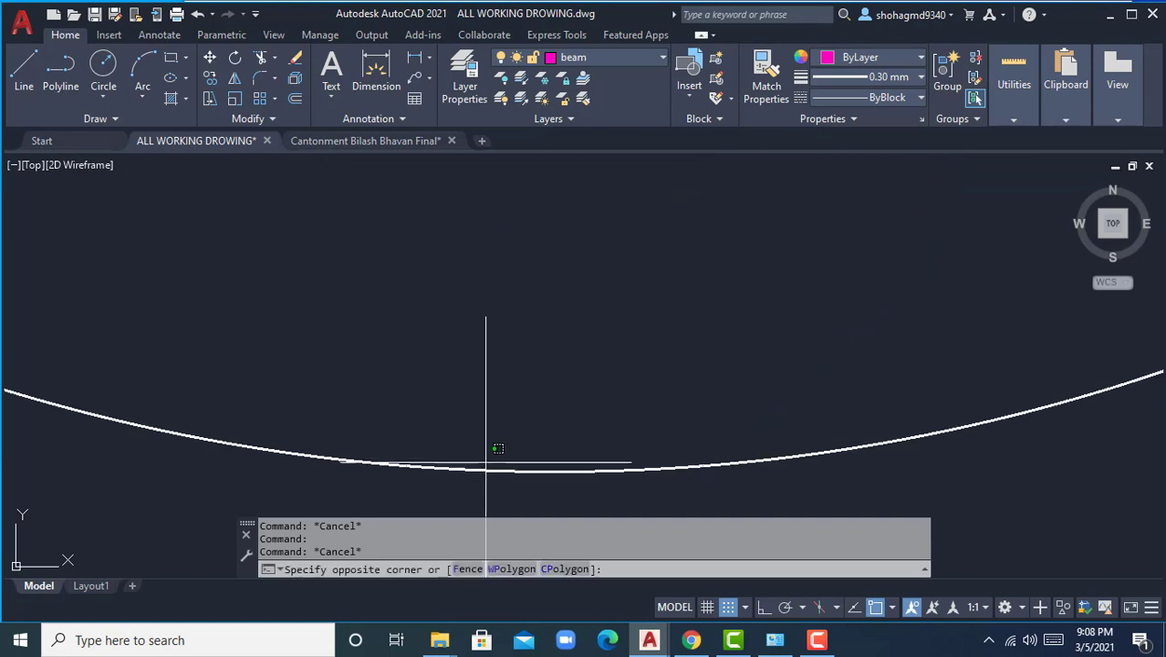
left_click(481, 473)
scroll(480, 473, "down", 6)
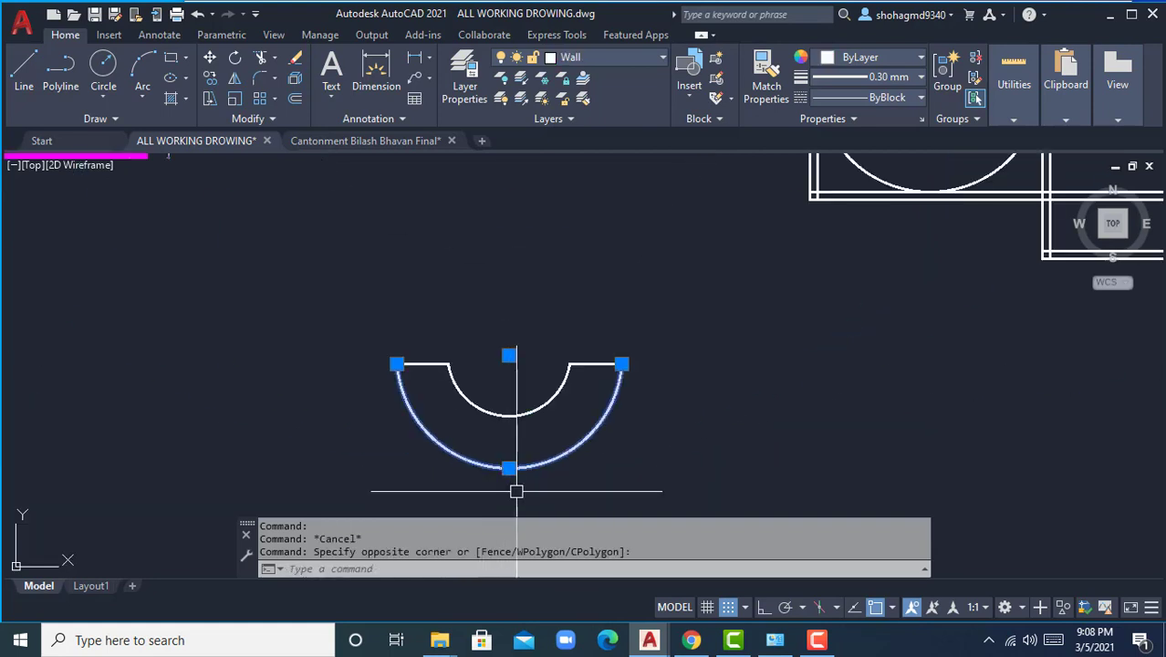
key("Delete")
Erase the half-ring's inner arc and undo that erasure.
scroll(513, 411, "up", 5)
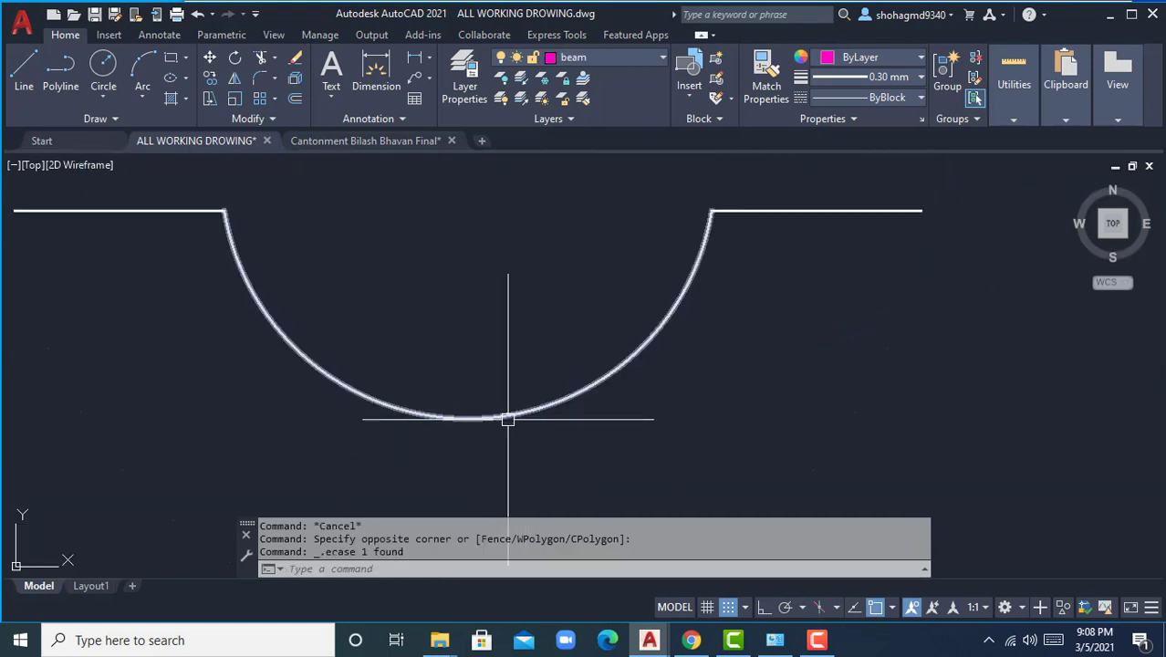
left_click(507, 417)
key("Delete")
scroll(577, 421, "down", 4)
scroll(560, 424, "up", 2)
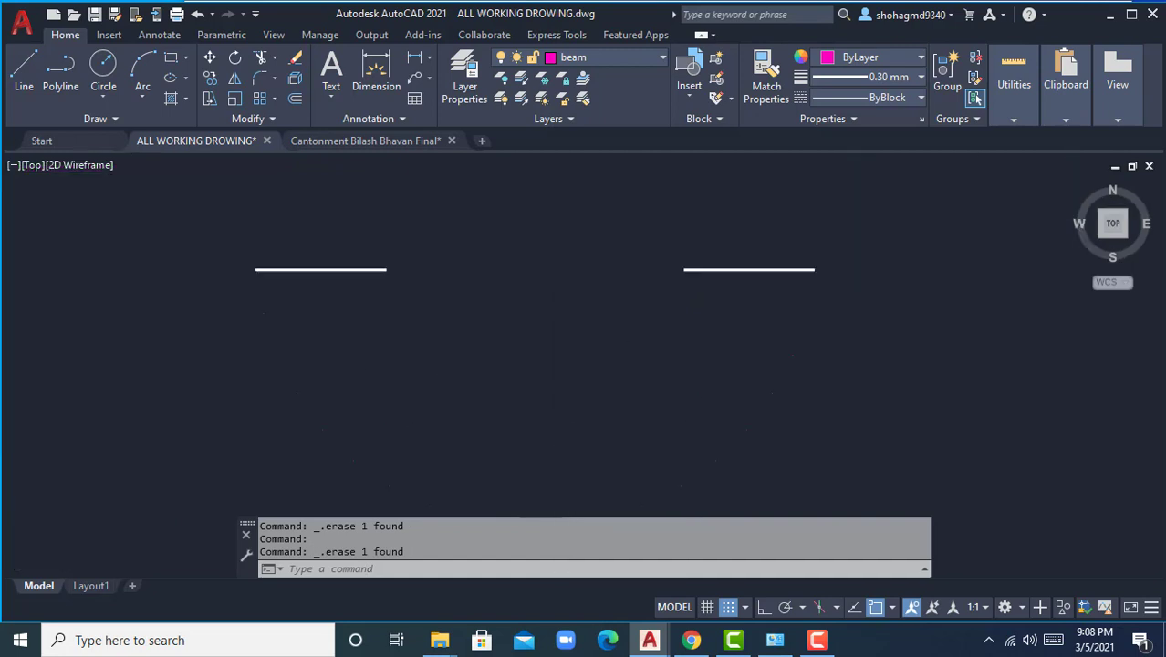
scroll(561, 424, "down", 4)
key("ctrl+z")
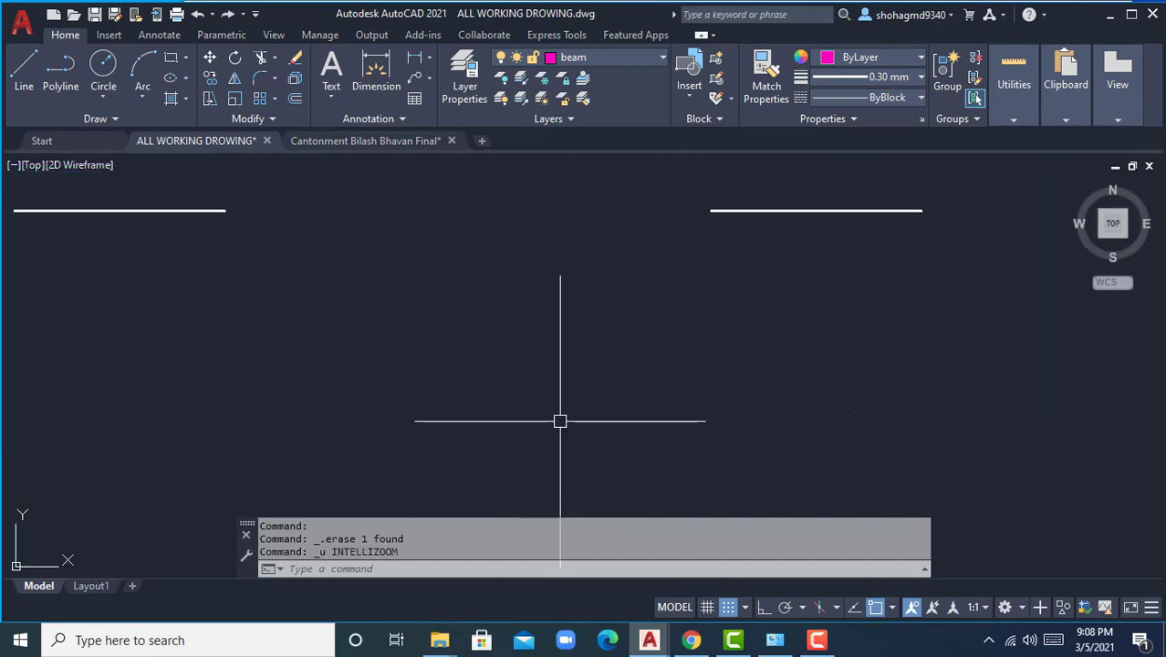
key("ctrl+z")
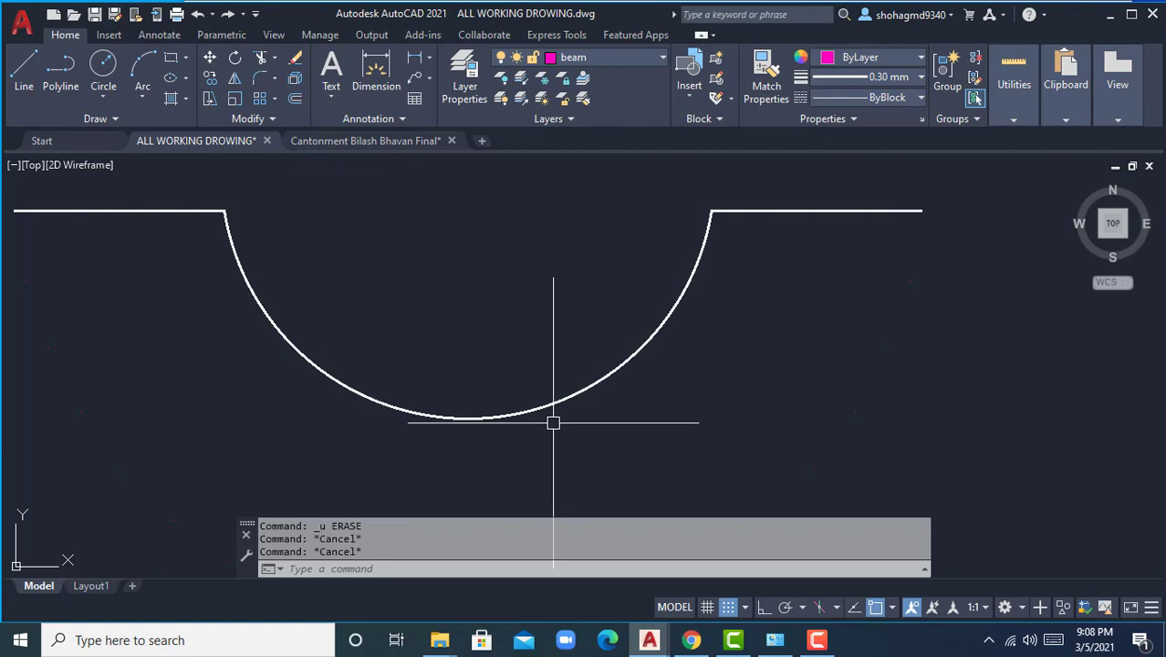
Divide the half-ring's inner arc into 19 equal segments and erase the arc itself.
type("div")
key("Return")
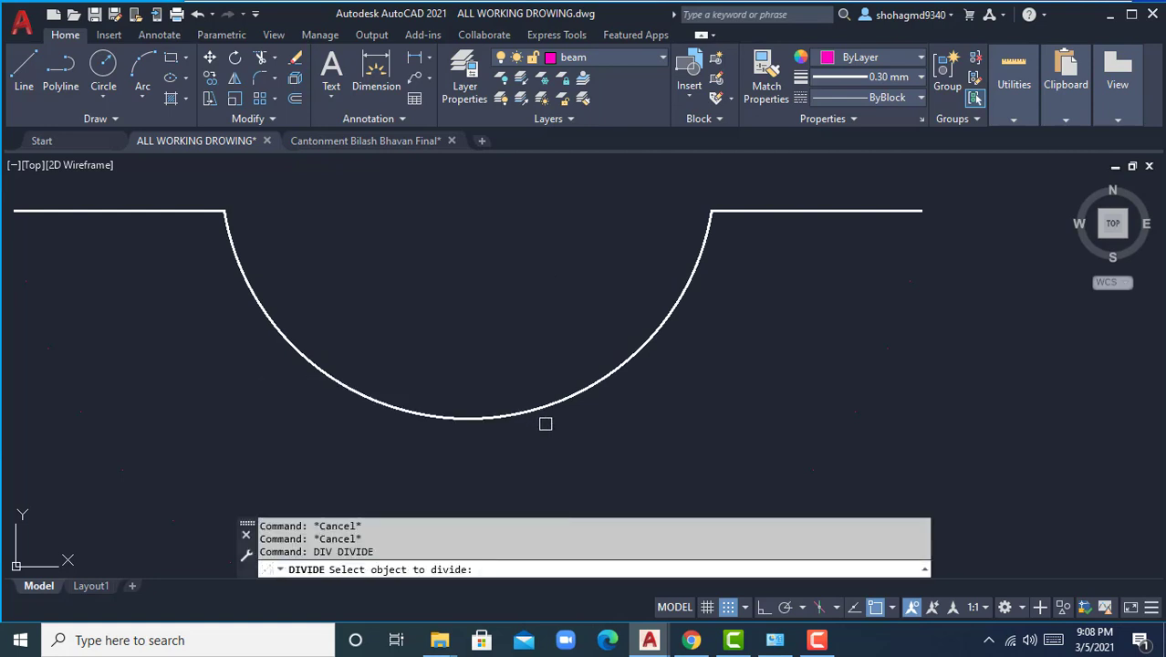
left_click(520, 414)
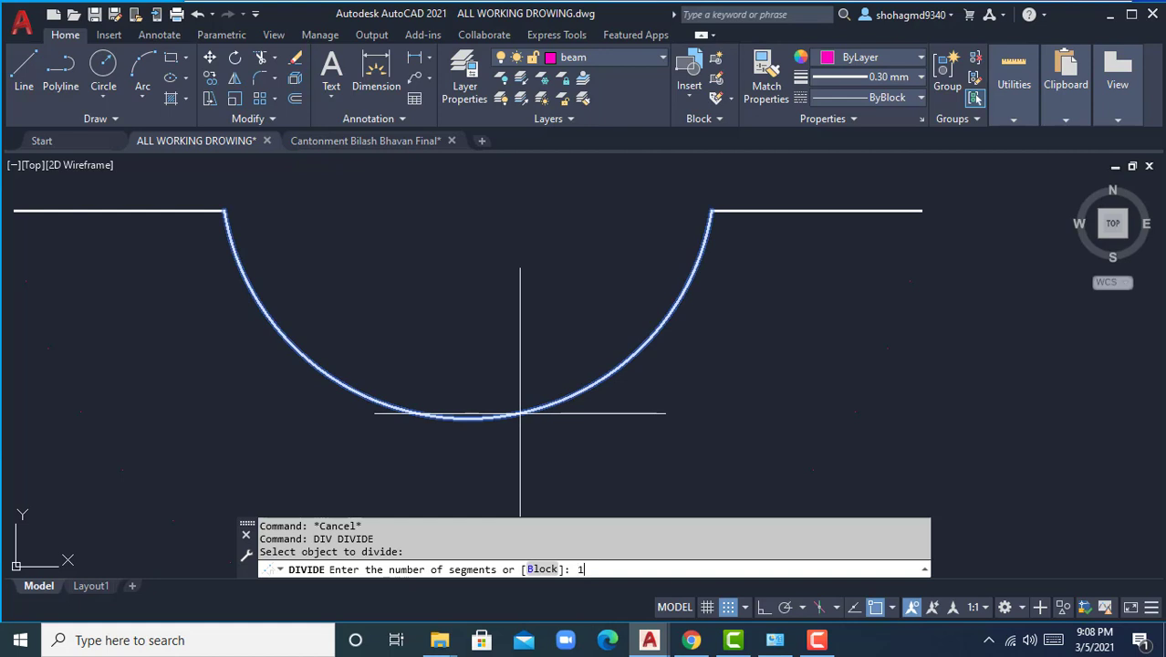
type("19")
key("Return")
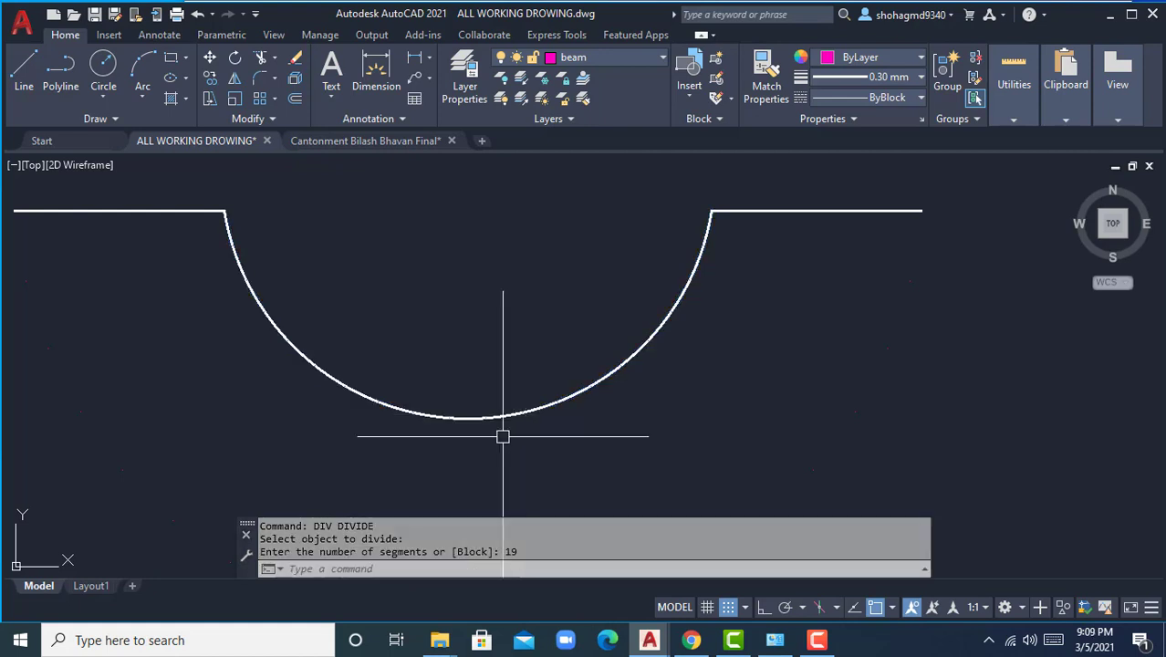
key("Escape")
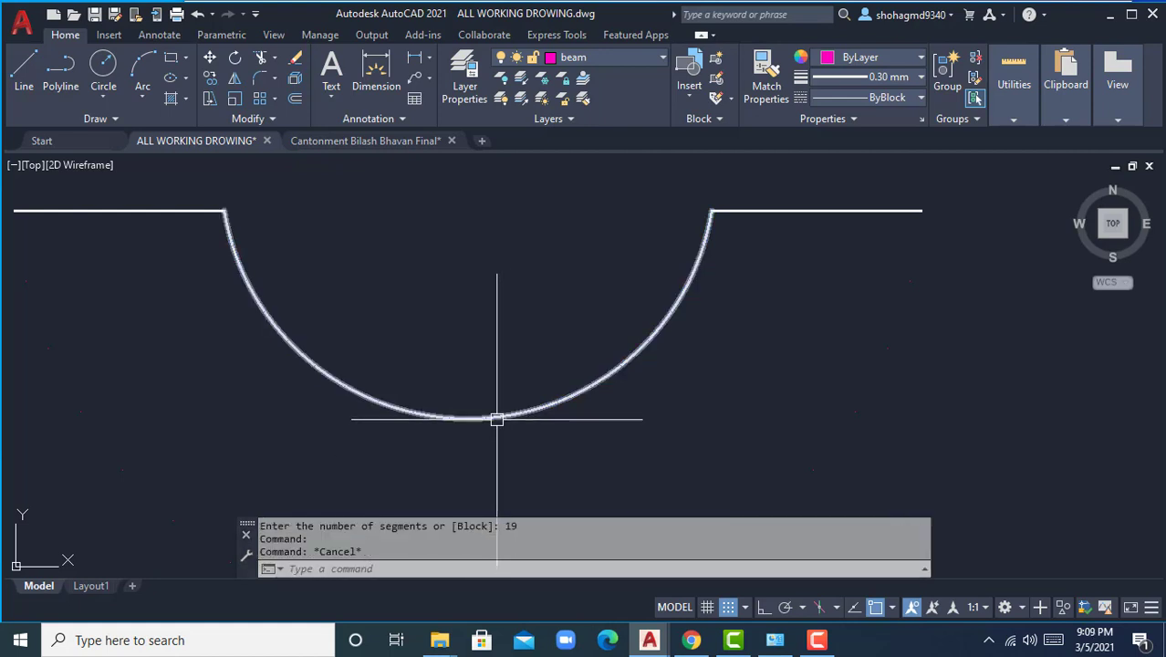
left_click(495, 417)
key("Delete")
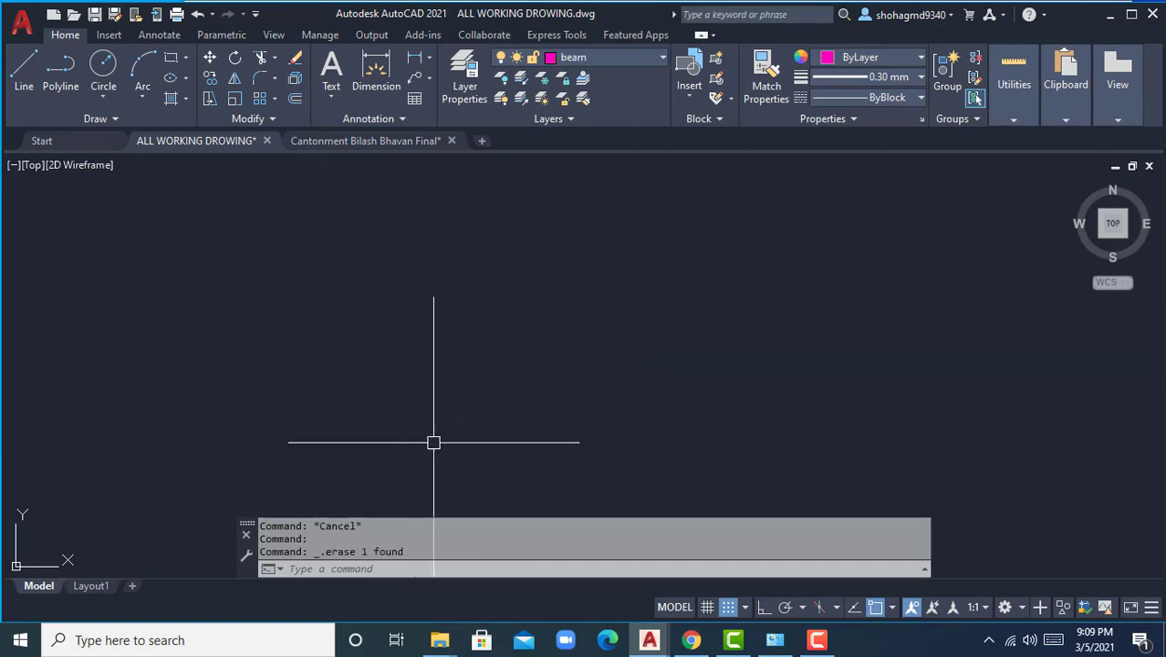
Draw a line joining the first outer division point below the short horizontal line to the matching first inner division point.
scroll(594, 422, "down", 9)
scroll(454, 442, "up", 2)
middle_click_drag(369, 395, 340, 486)
left_click(28, 66)
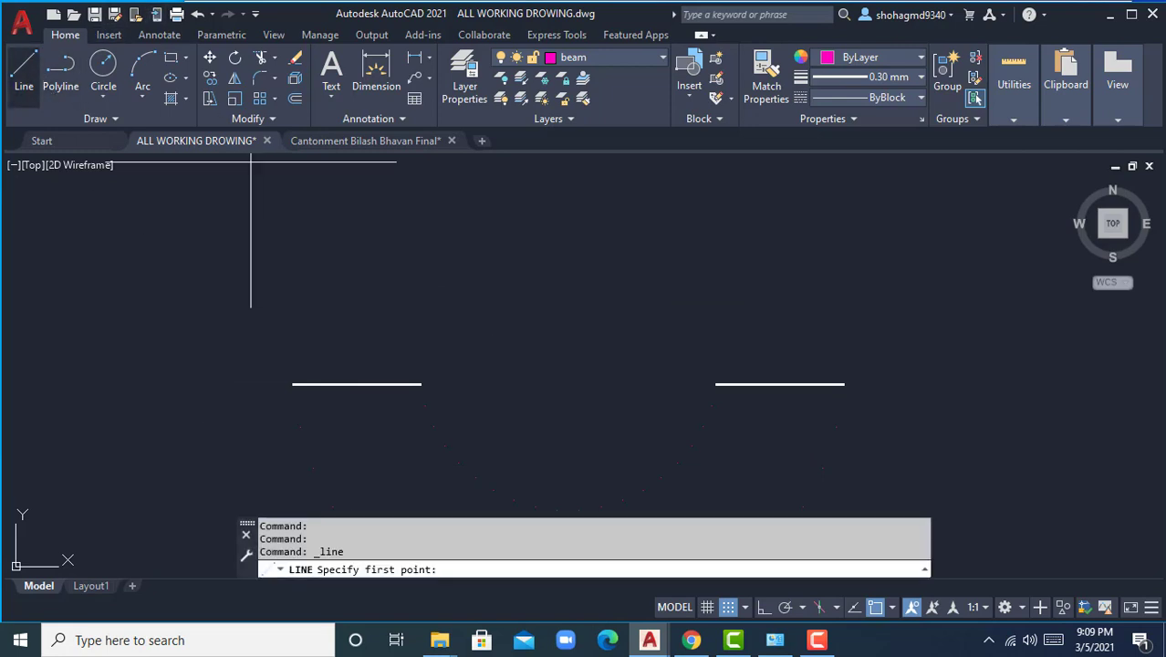
middle_click_drag(649, 450, 578, 317)
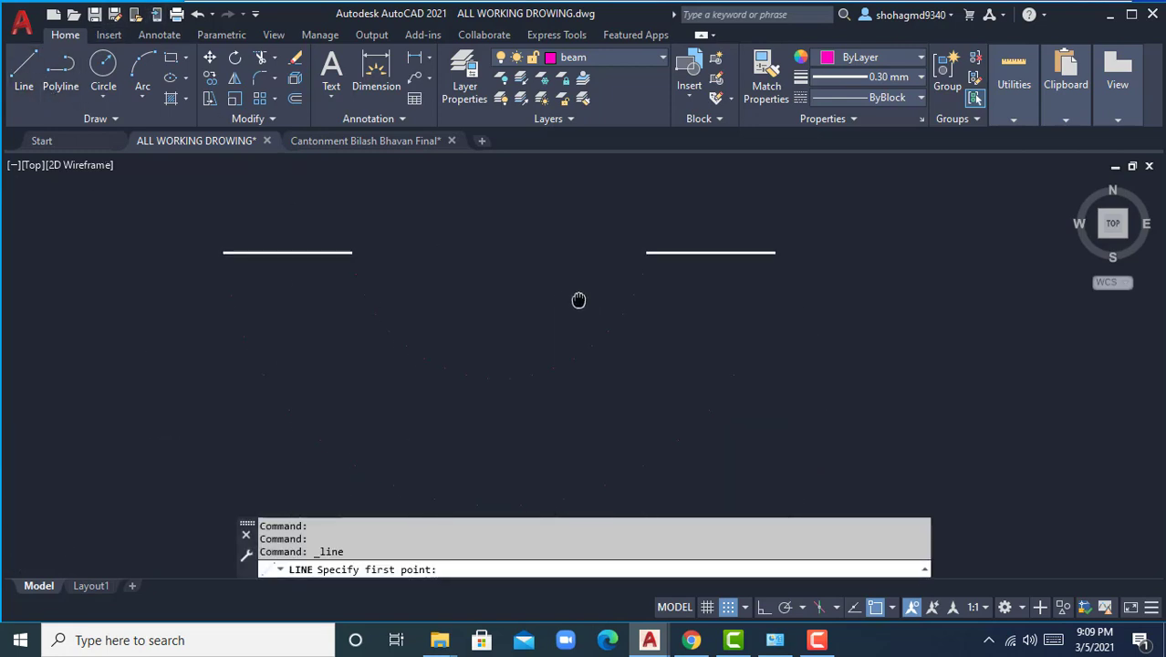
left_click(229, 290)
scroll(353, 274, "up", 4)
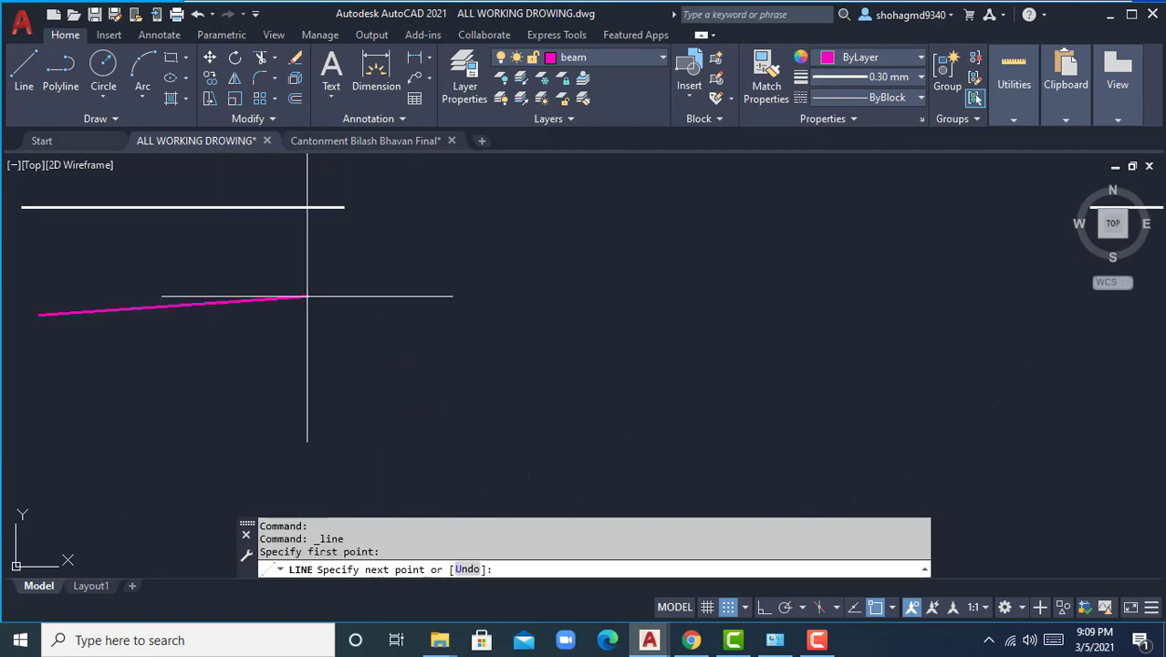
left_click(355, 263)
key("Return")
Draw a second line joining the next outer division point to its matching inner division point.
middle_click_drag(226, 387, 300, 312)
key("Return")
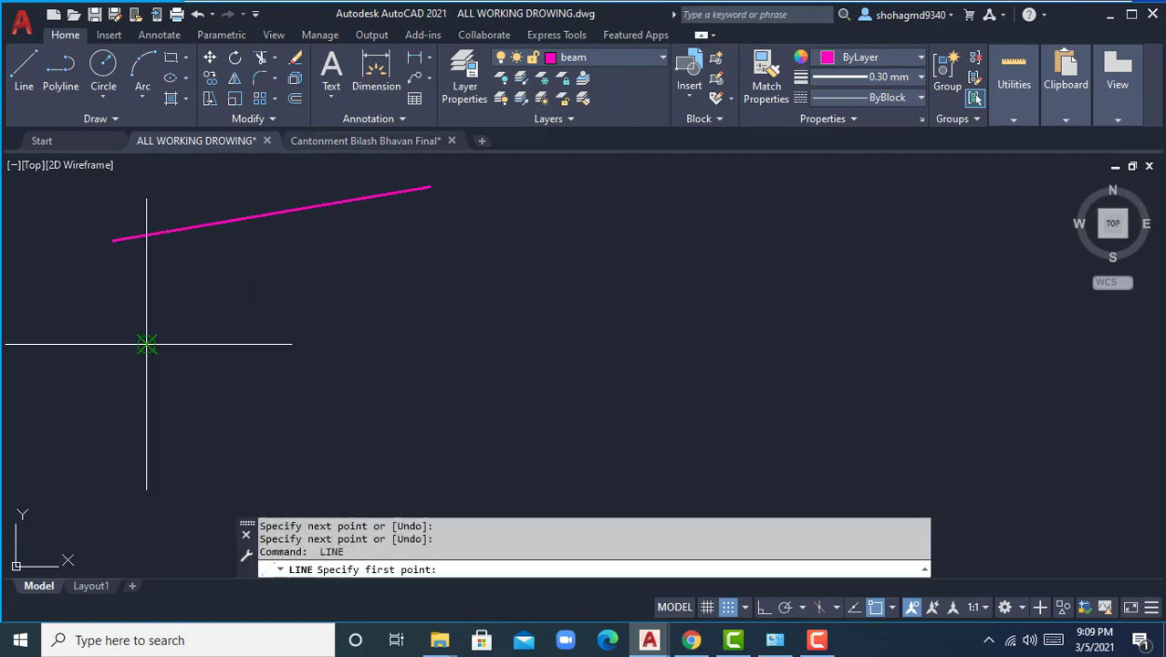
left_click(146, 343)
left_click(444, 247)
key("Return")
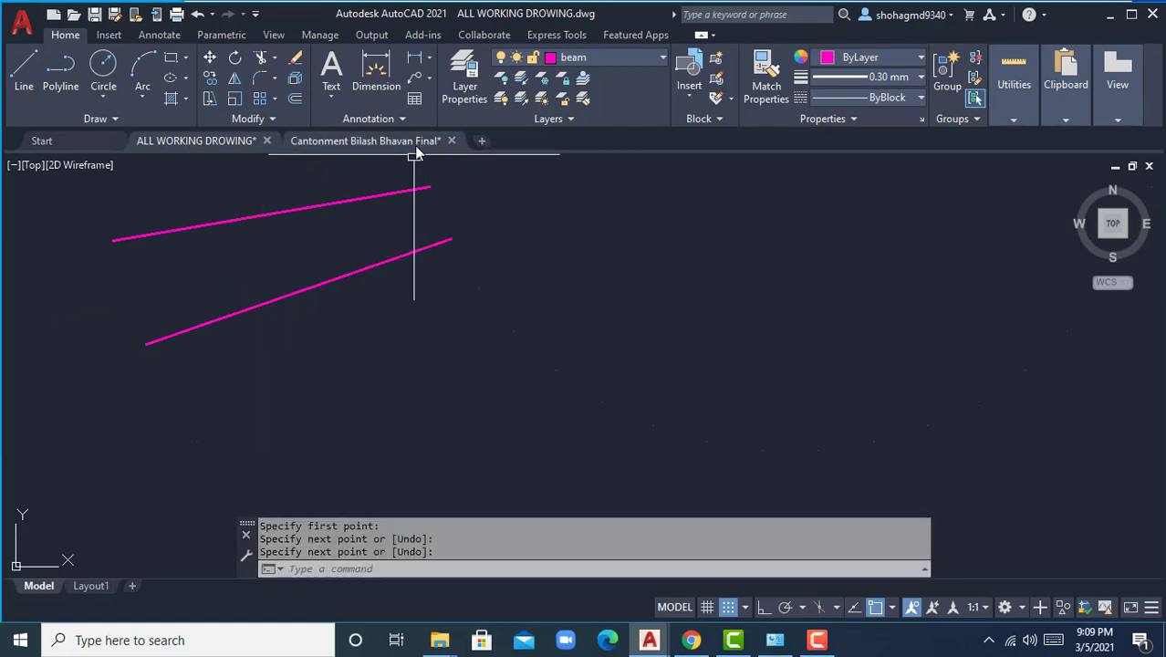
Add a vertical linear dimension between the outer ends of the two magenta lines.
left_click(415, 61)
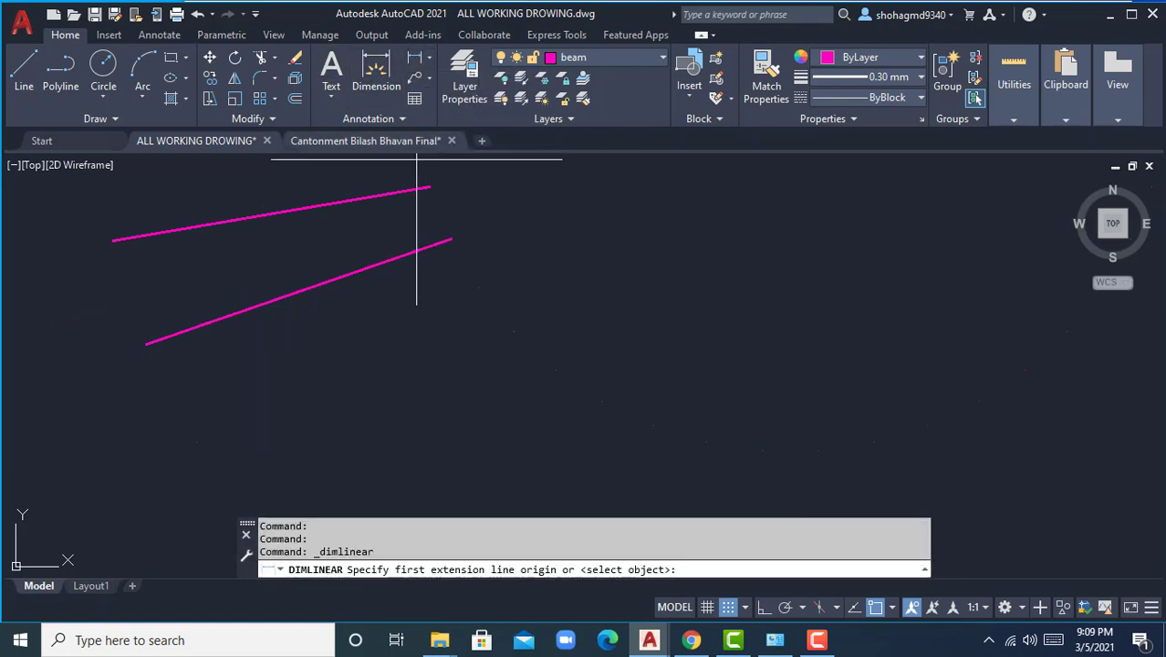
left_click(428, 60)
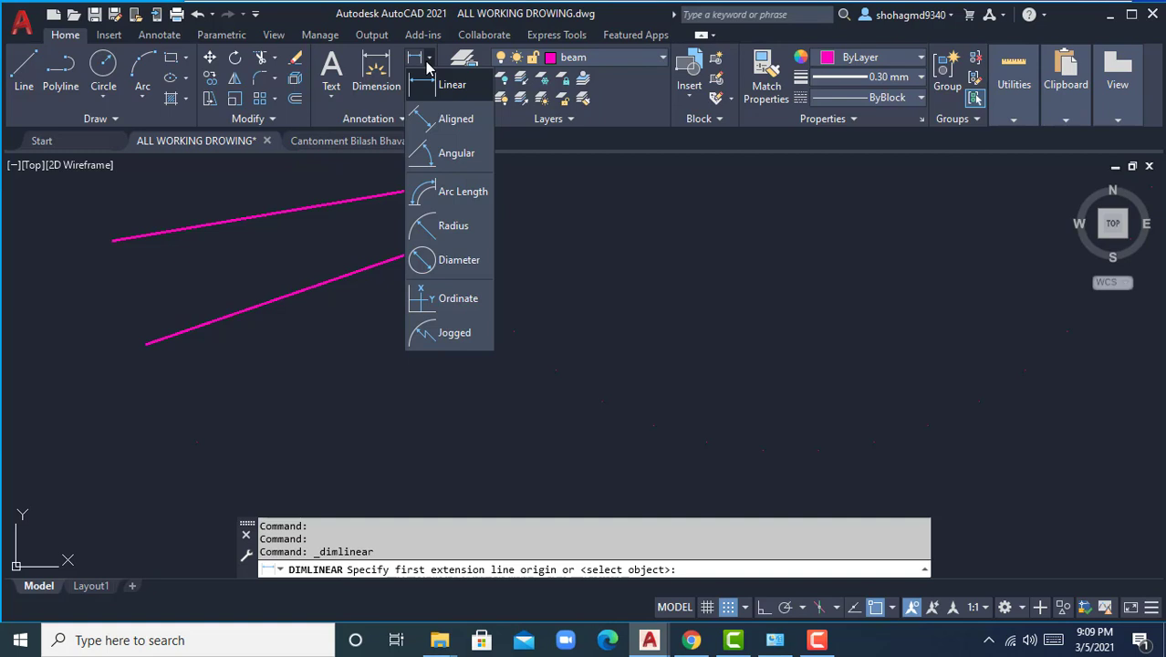
left_click(430, 60)
left_click(431, 60)
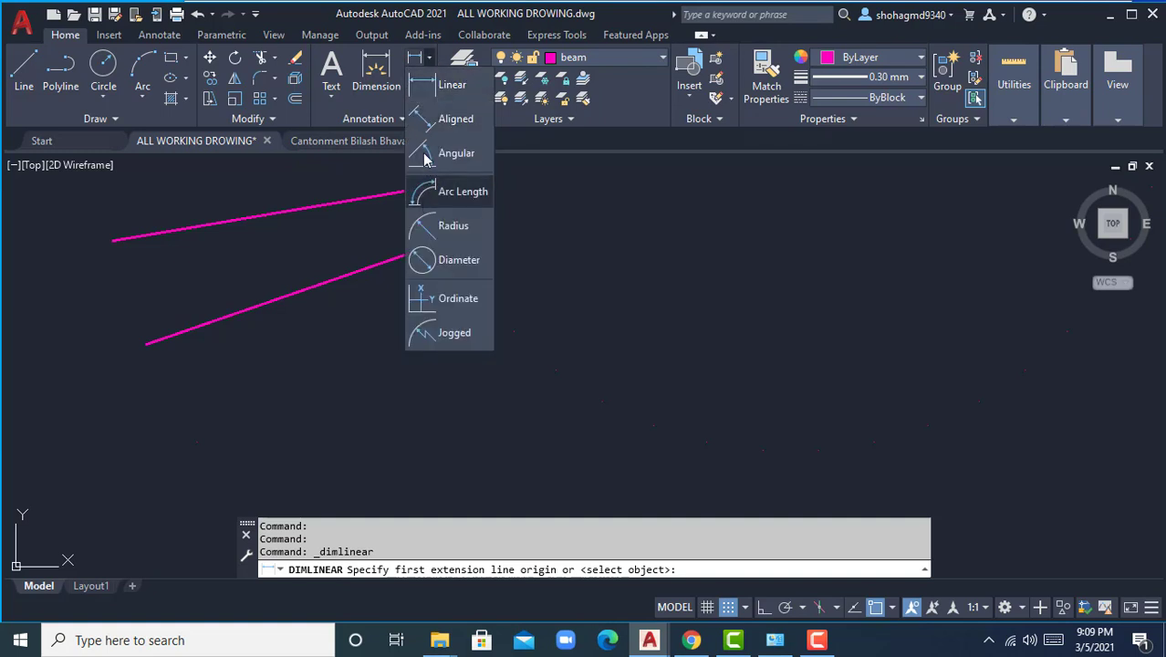
left_click(447, 85)
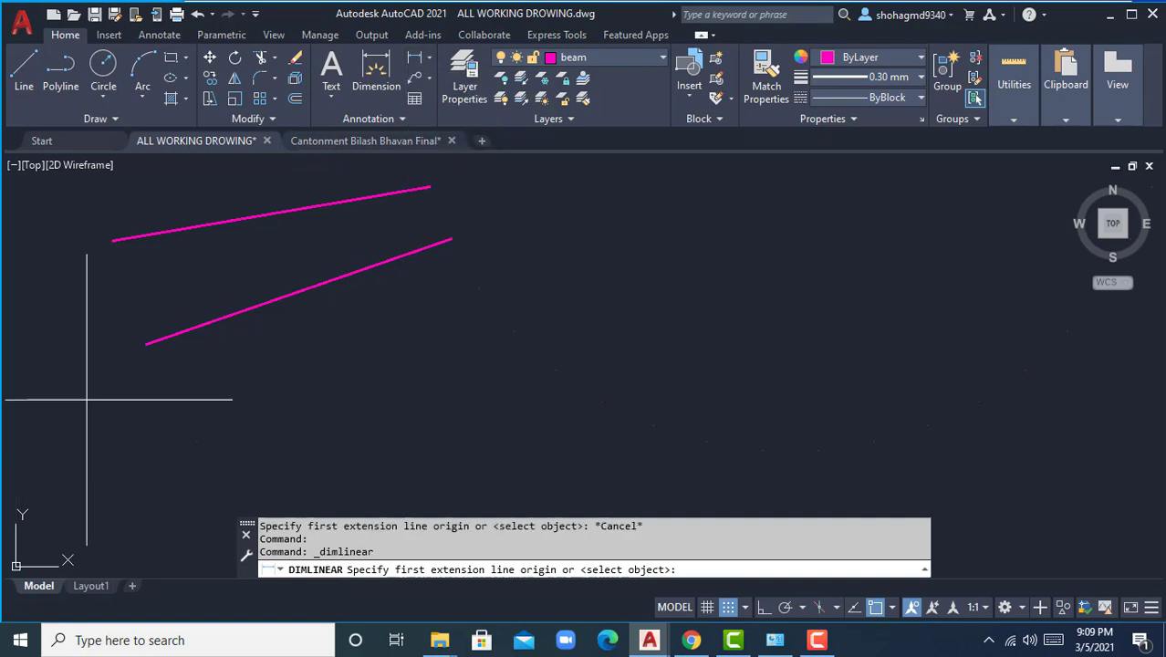
left_click(146, 343)
left_click(112, 240)
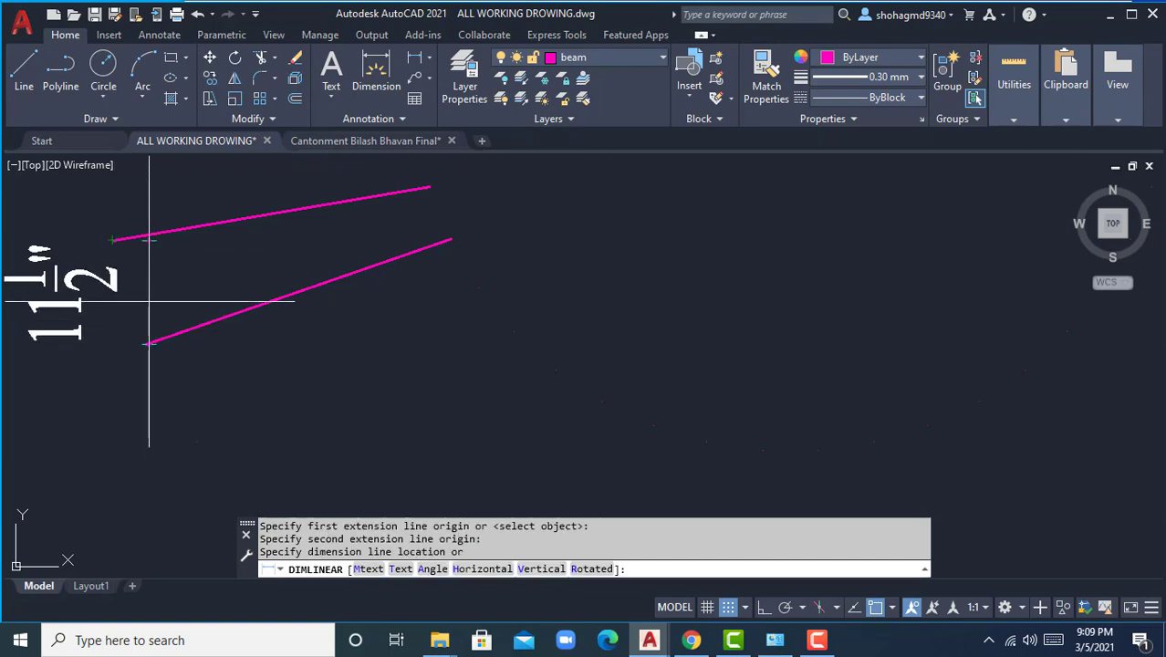
left_click(149, 301)
Add a horizontal linear dimension between the inner ends of the two magenta lines.
middle_click_drag(125, 396, 61, 456)
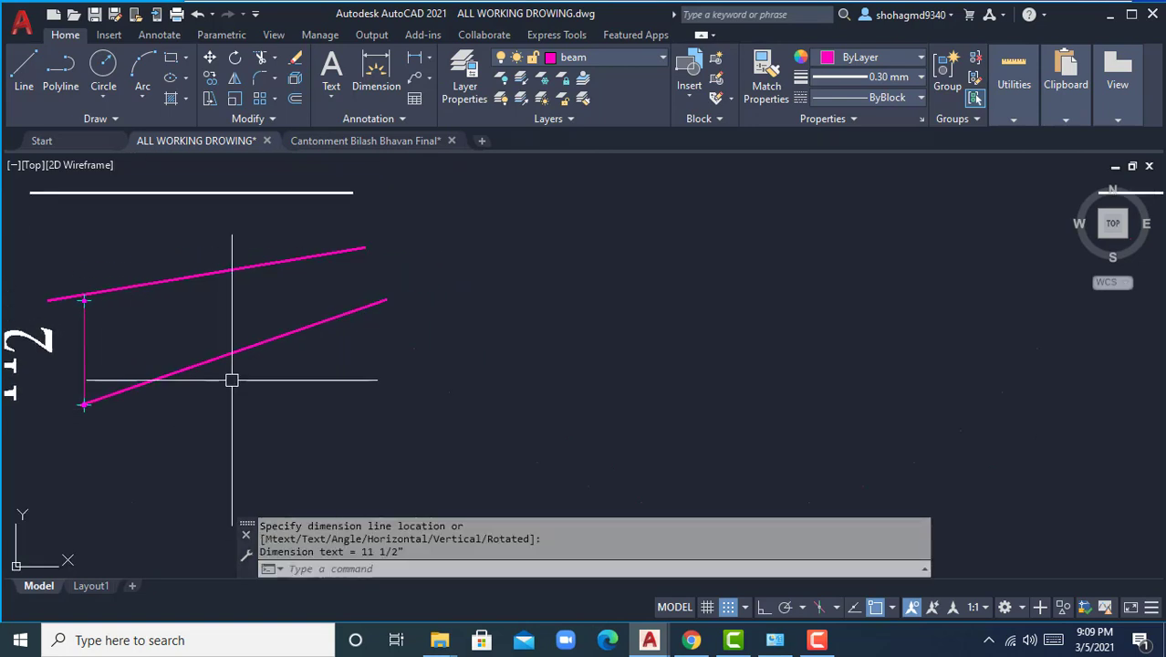
key("Return")
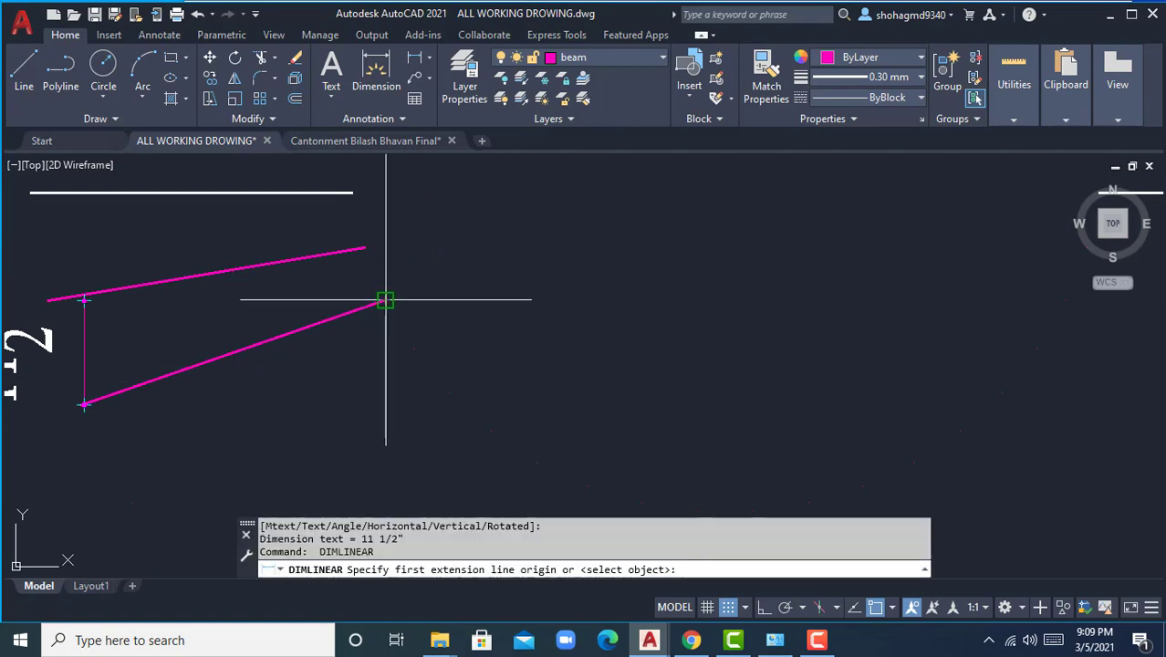
left_click(385, 299)
left_click(364, 247)
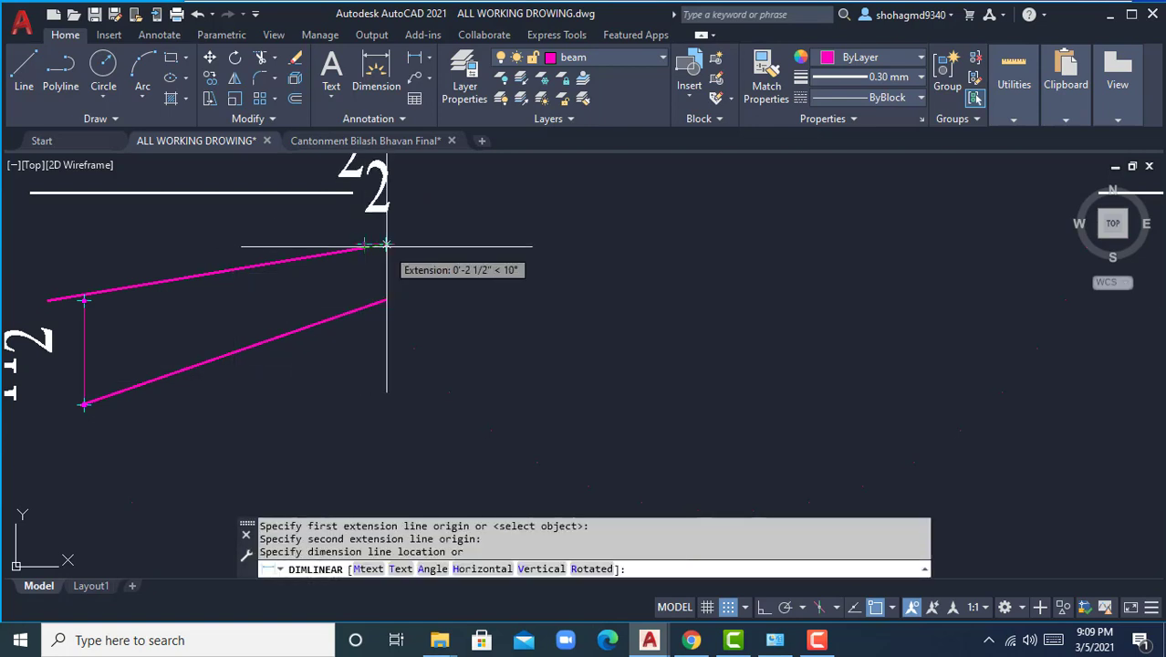
left_click(396, 255)
scroll(412, 378, "down", 2)
middle_click_drag(451, 383, 447, 394)
scroll(396, 356, "up", 5)
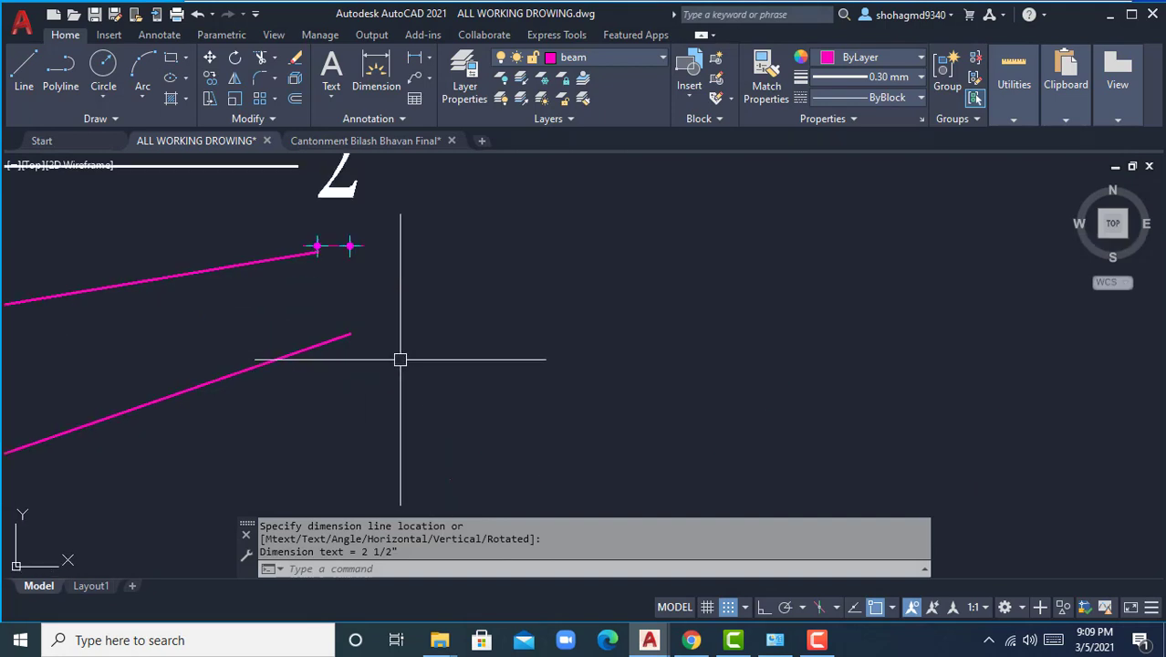
Add a vertical linear dimension for the spacing between the magenta lines at their inner ends.
key("Return")
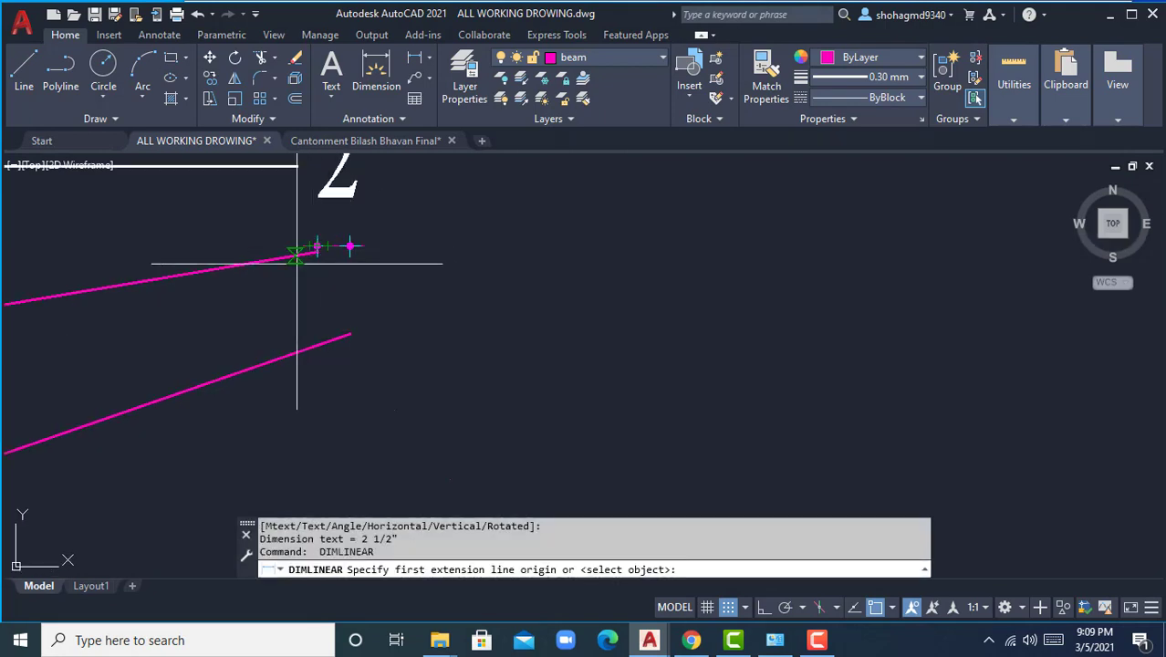
left_click(299, 259)
left_click(324, 337)
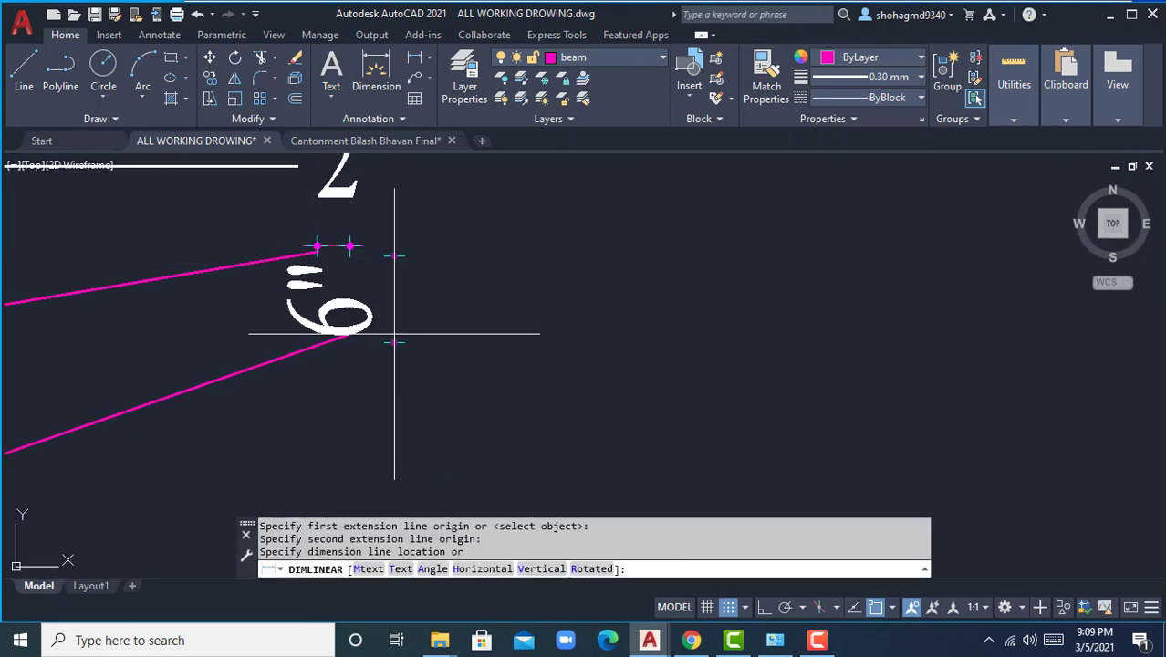
left_click(451, 305)
scroll(430, 308, "down", 3)
middle_click_drag(279, 339, 521, 369)
scroll(398, 413, "up", 1)
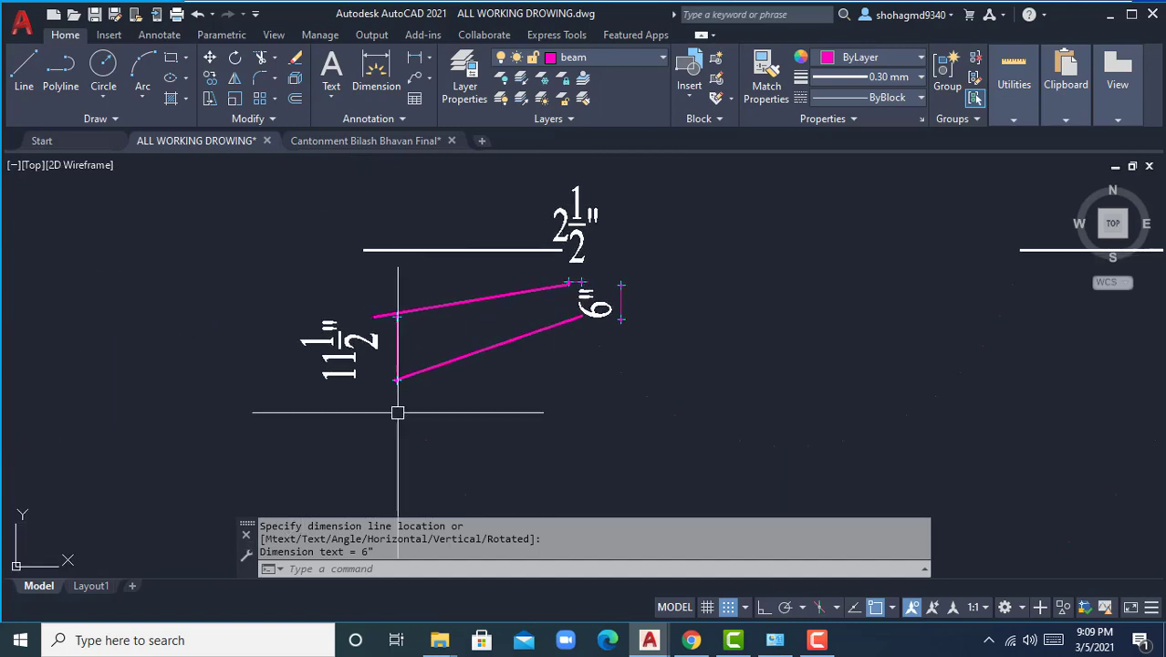
Erase the three linear dimensions placed around the two magenta lines.
left_click(387, 361)
left_click(301, 372)
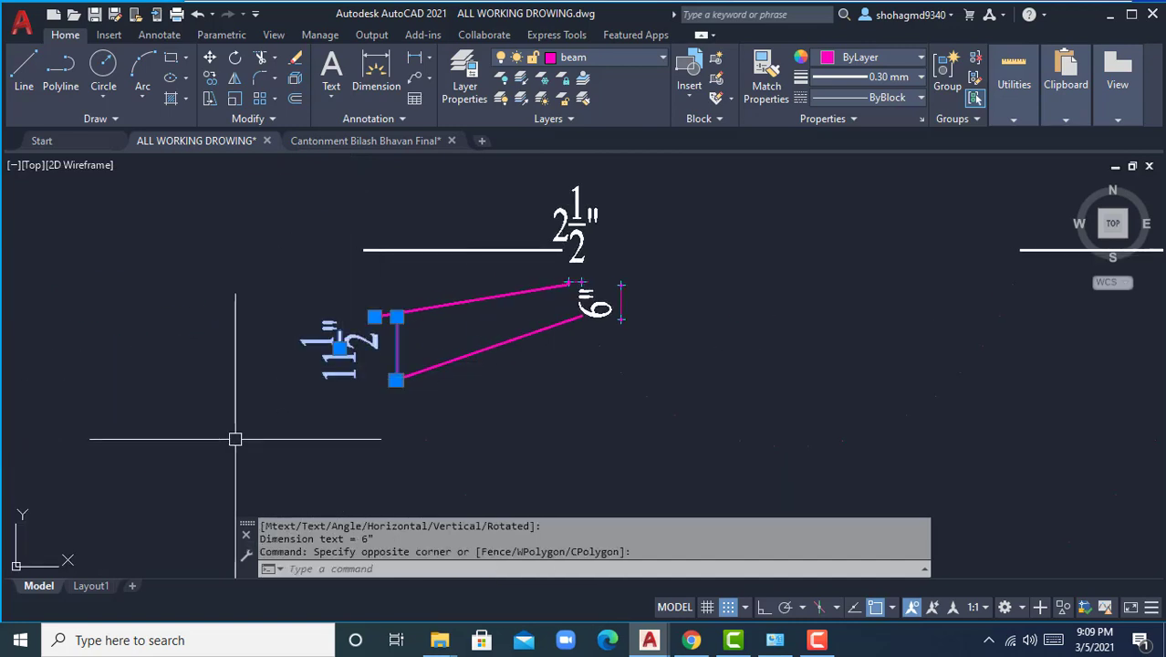
key("Delete")
left_click(605, 292)
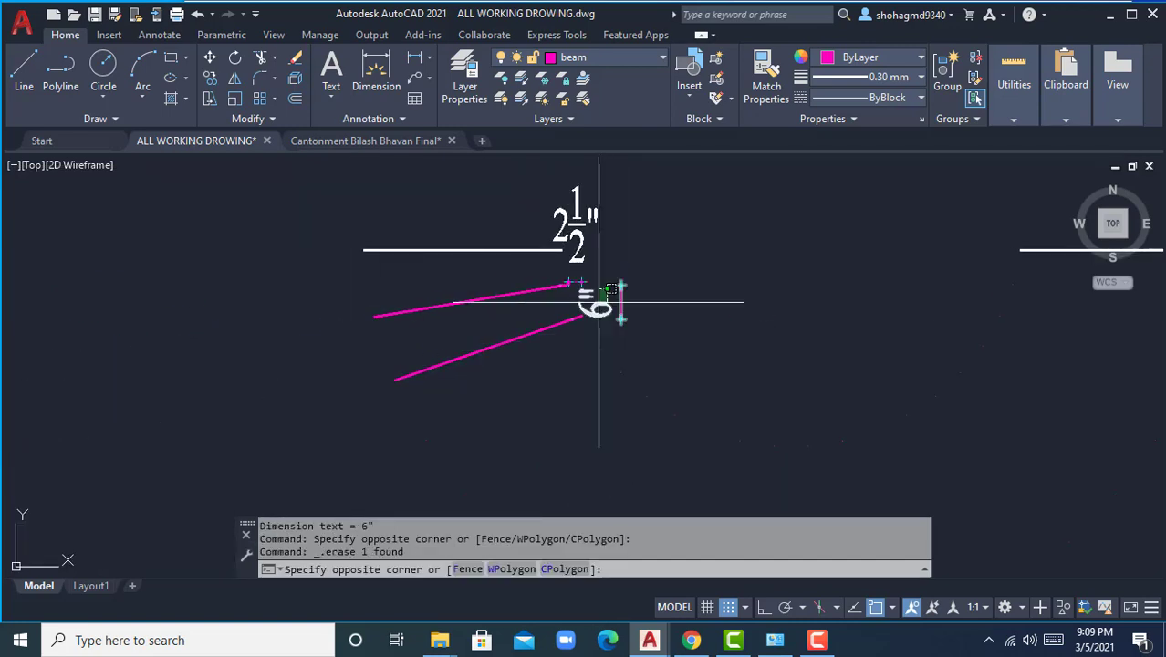
left_click(584, 291)
key("Delete")
left_click(574, 223)
key("Delete")
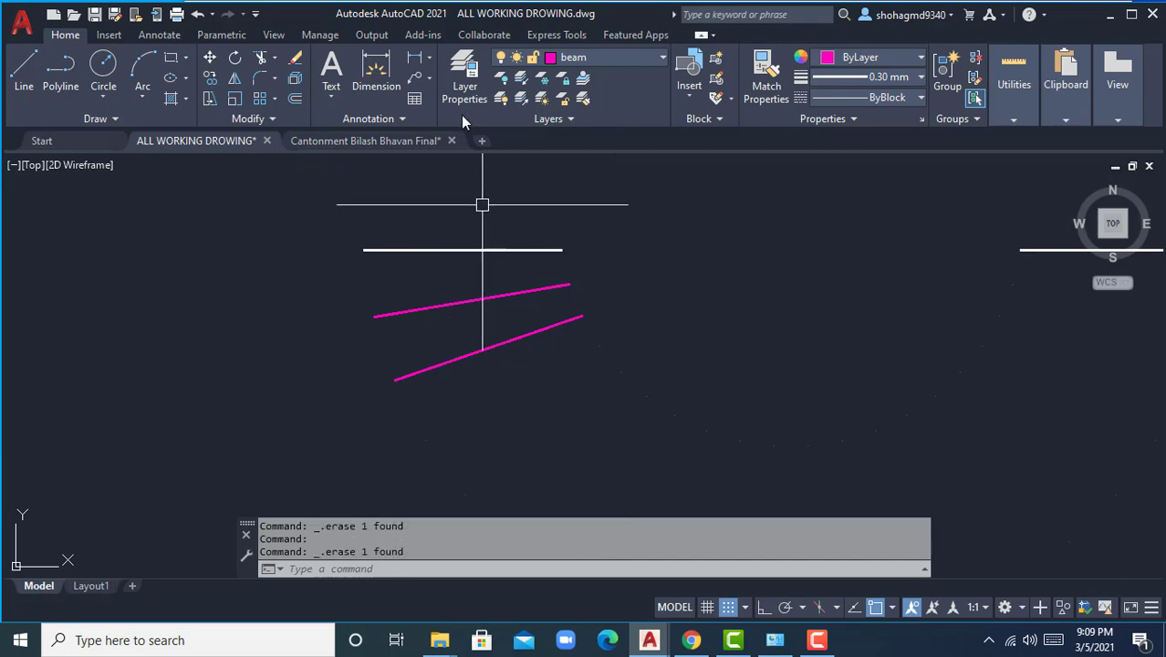
Draw the third and fourth radial lines, joining the next two inner division points to their matching outer points.
left_click(24, 68)
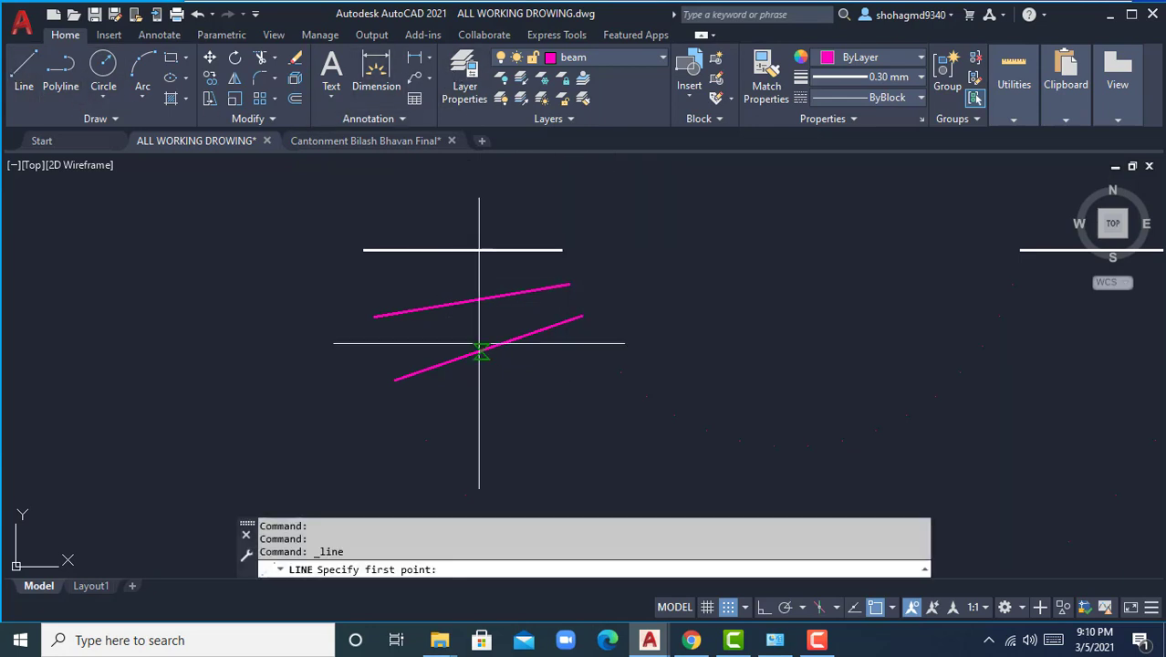
left_click(601, 345)
left_click(425, 441)
key("Return")
key("Return")
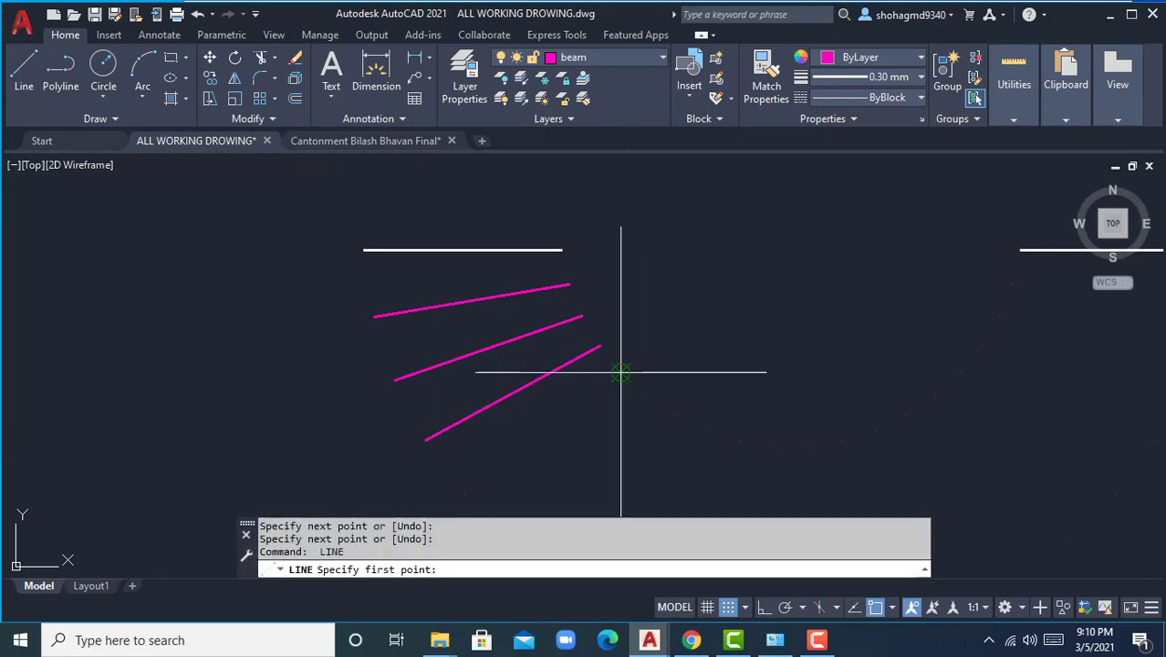
left_click(622, 373)
middle_click_drag(462, 495, 513, 373)
left_click(516, 371)
key("Return")
Draw the fifth and sixth radial lines, each from an inner division point to its matching outer point.
key("Return")
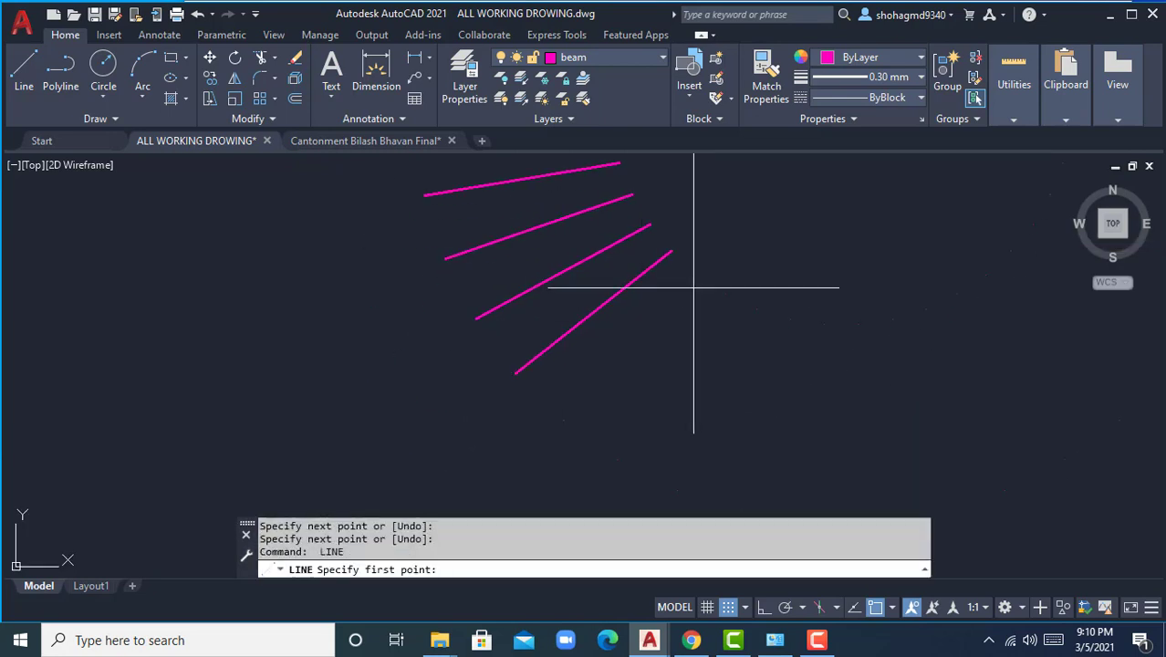
left_click(697, 274)
left_click(563, 421)
key("Return")
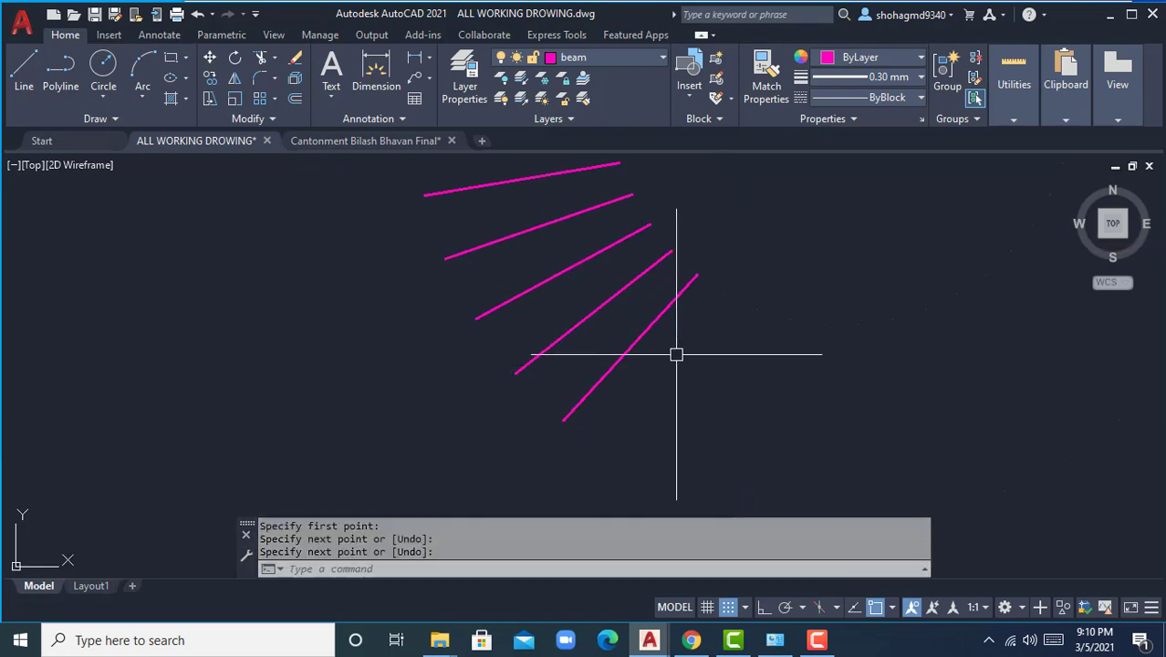
key("Return")
left_click(725, 293)
left_click(618, 460)
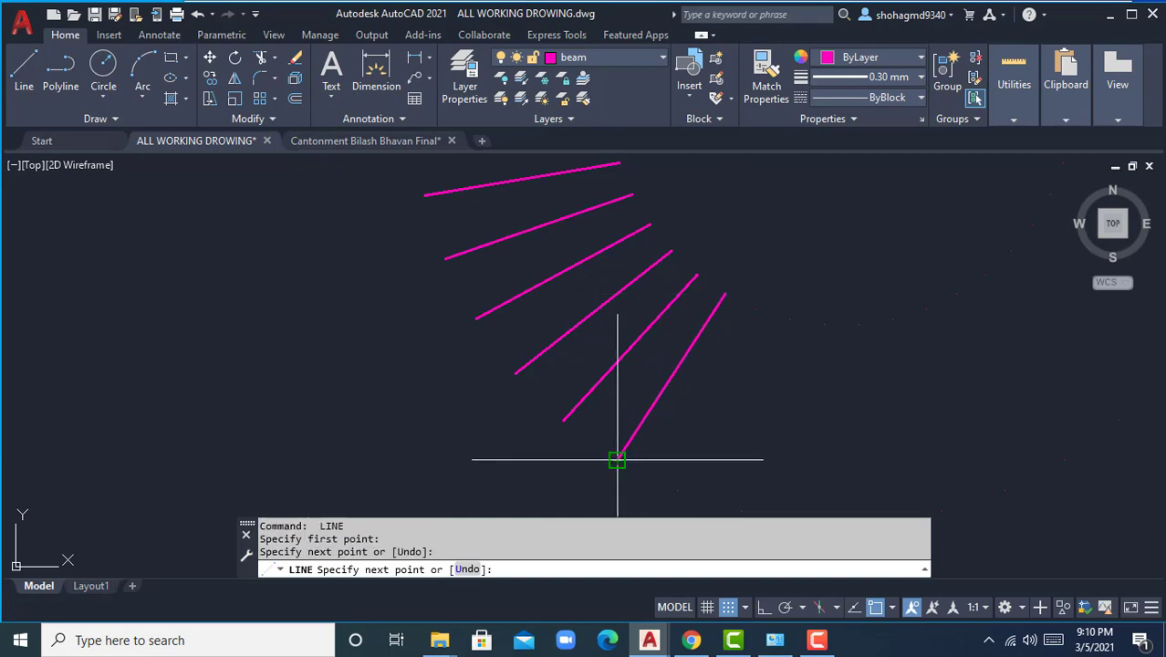
key("Return")
Draw the seventh and eighth radial lines between the next matching inner and outer division points.
middle_click_drag(717, 426, 595, 408)
key("Return")
left_click(635, 294)
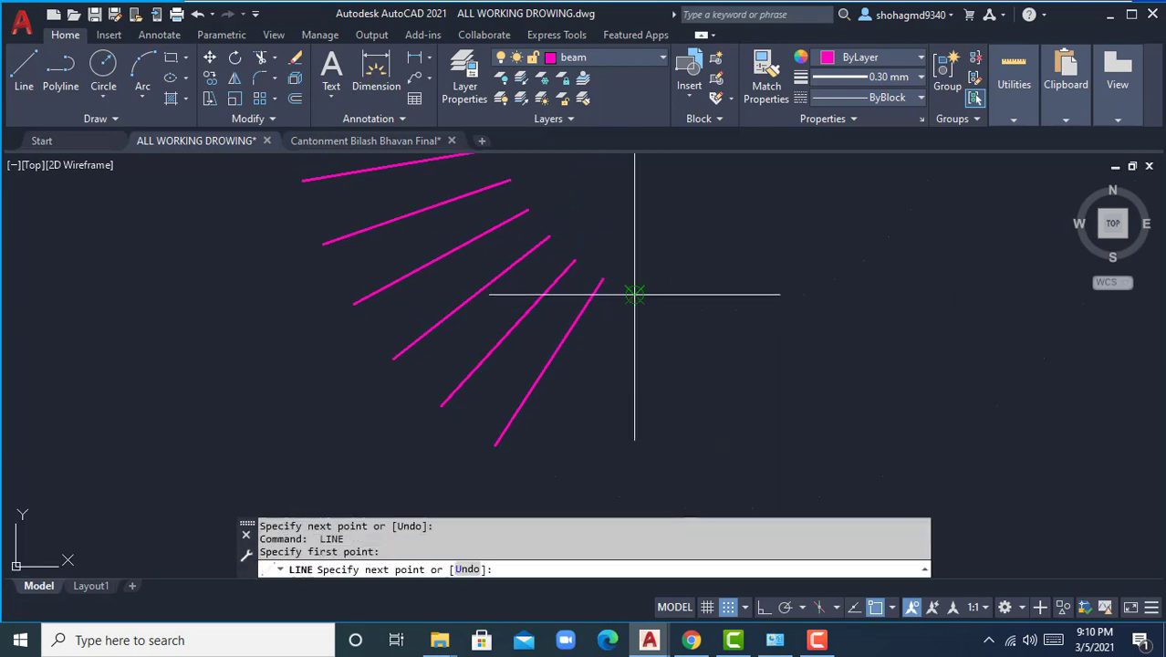
left_click(555, 476)
key("Return")
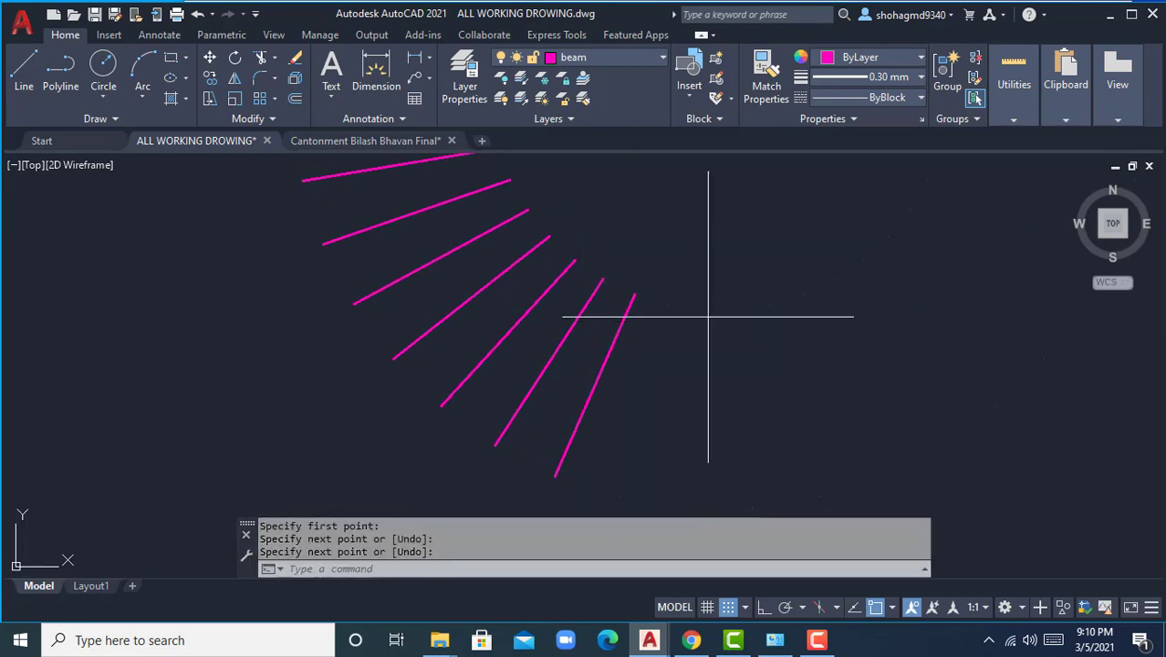
key("Return")
left_click(668, 304)
left_click(618, 495)
key("Return")
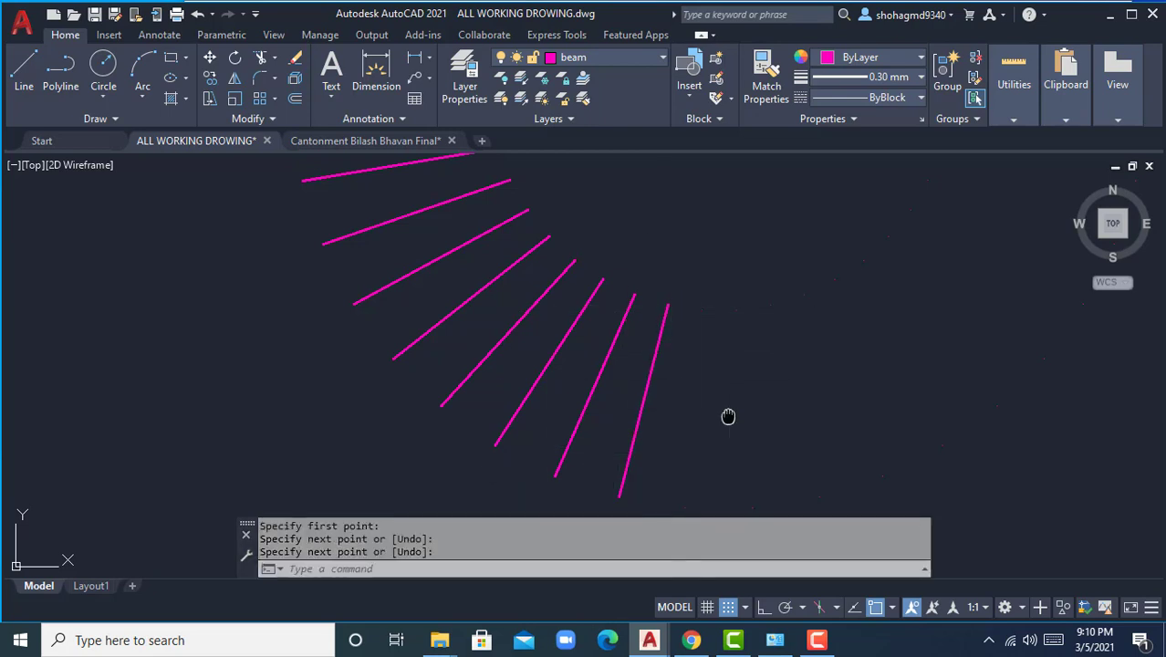
Draw the ninth and tenth radial lines across the lowest part of the half-ring, between matching division points.
middle_click_drag(729, 416, 643, 395)
key("Return")
left_click(614, 288)
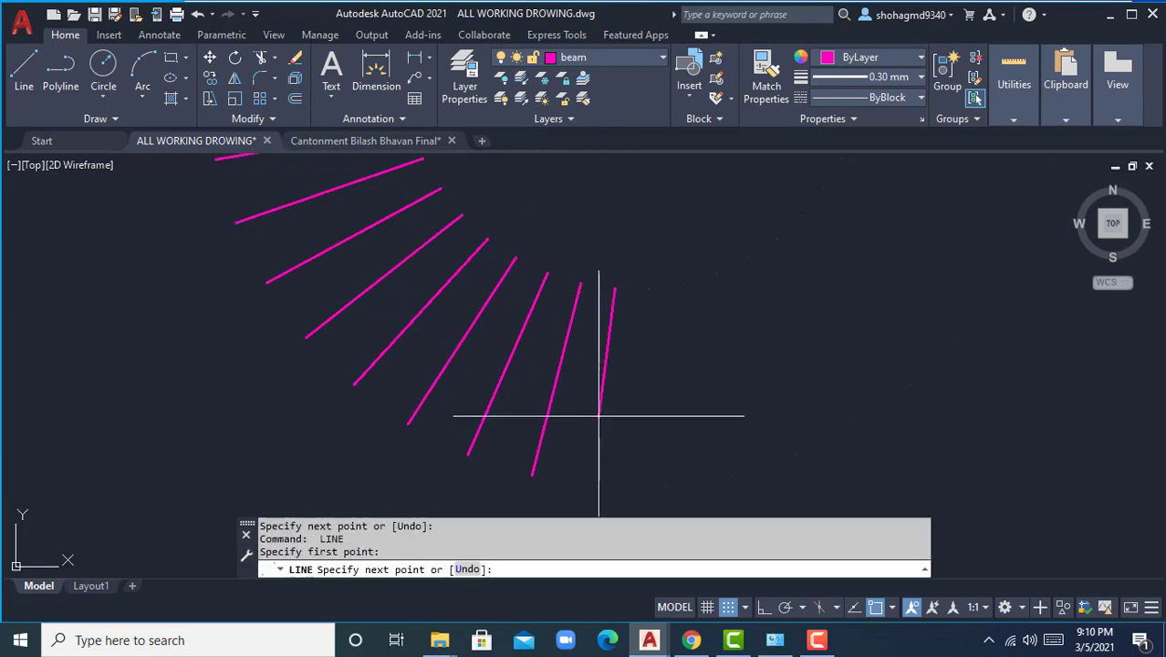
left_click(599, 487)
key("Return")
key("Return")
left_click(649, 289)
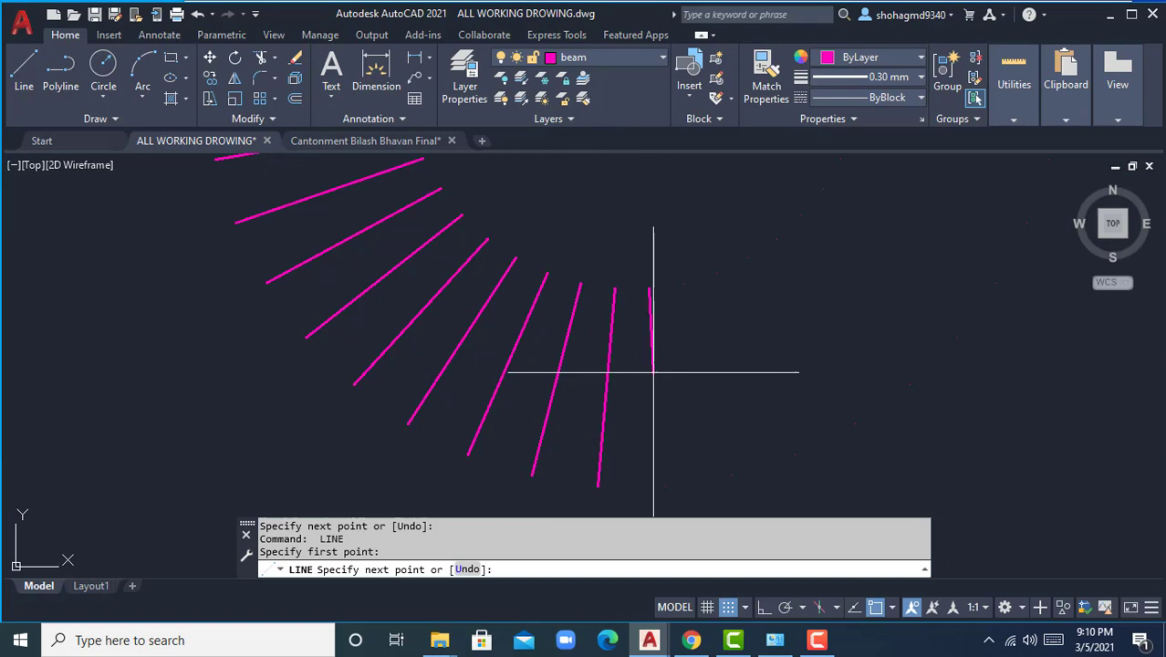
left_click(665, 486)
key("Return")
Draw the eleventh and twelfth radial lines, joining the next inner division points to their outer counterparts.
key("Return")
left_click(684, 285)
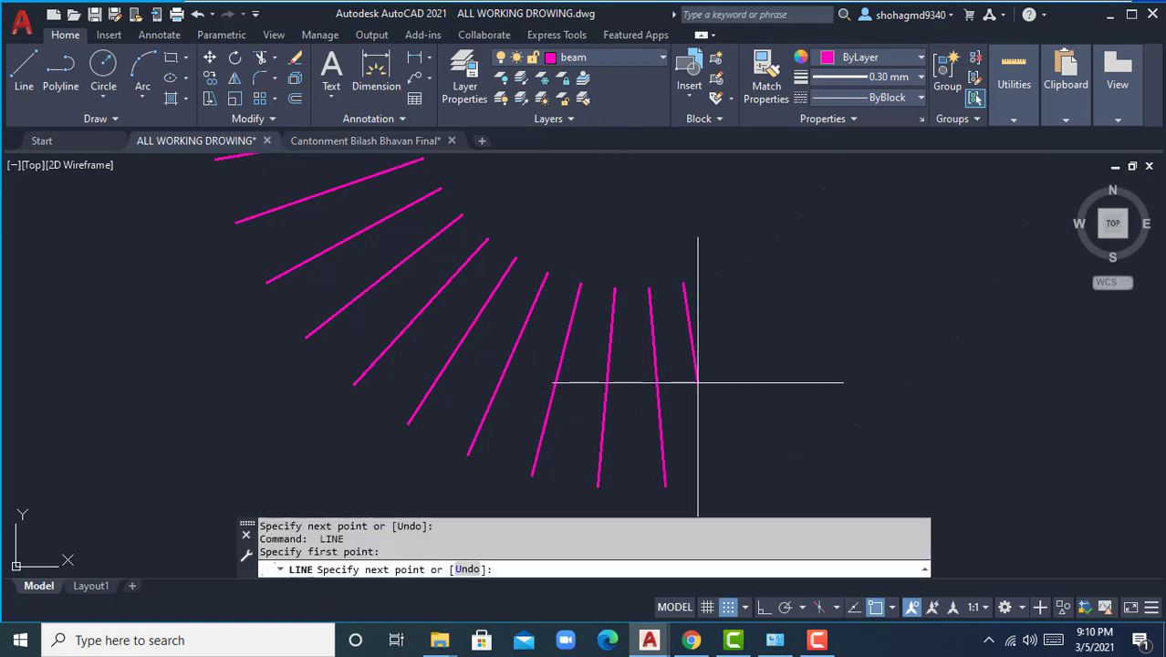
left_click(731, 475)
key("Return")
key("Return")
left_click(717, 273)
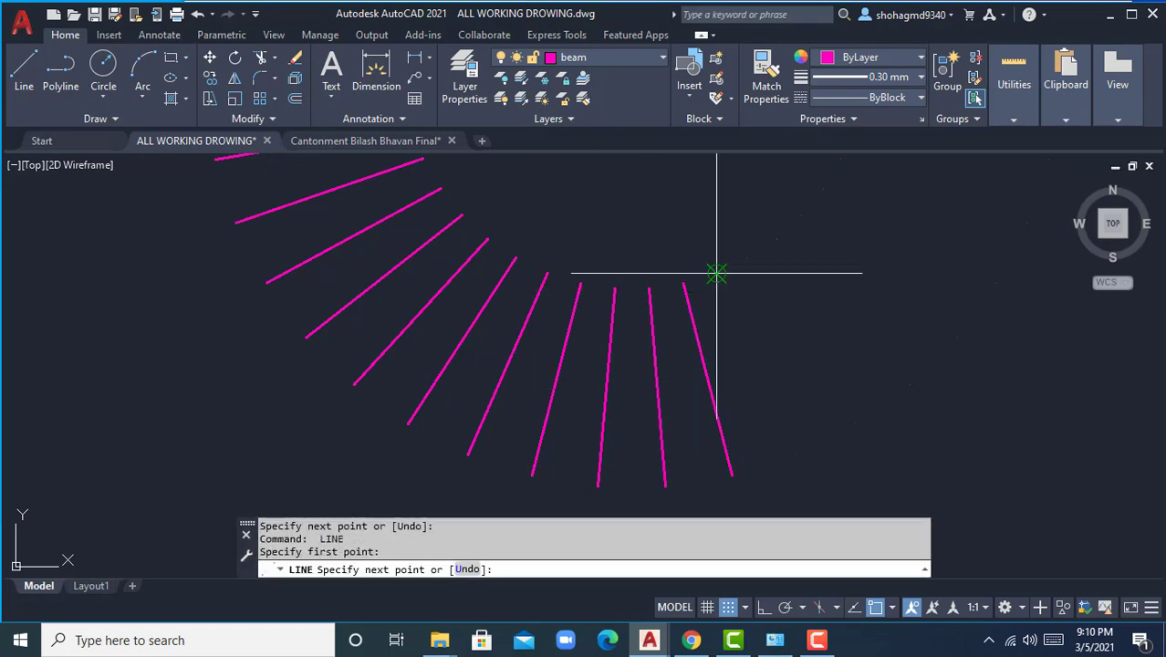
left_click(795, 456)
key("Return")
Draw the thirteenth and fourteenth radial lines from the inner division points to the matching outer points.
middle_click_drag(852, 352, 658, 417)
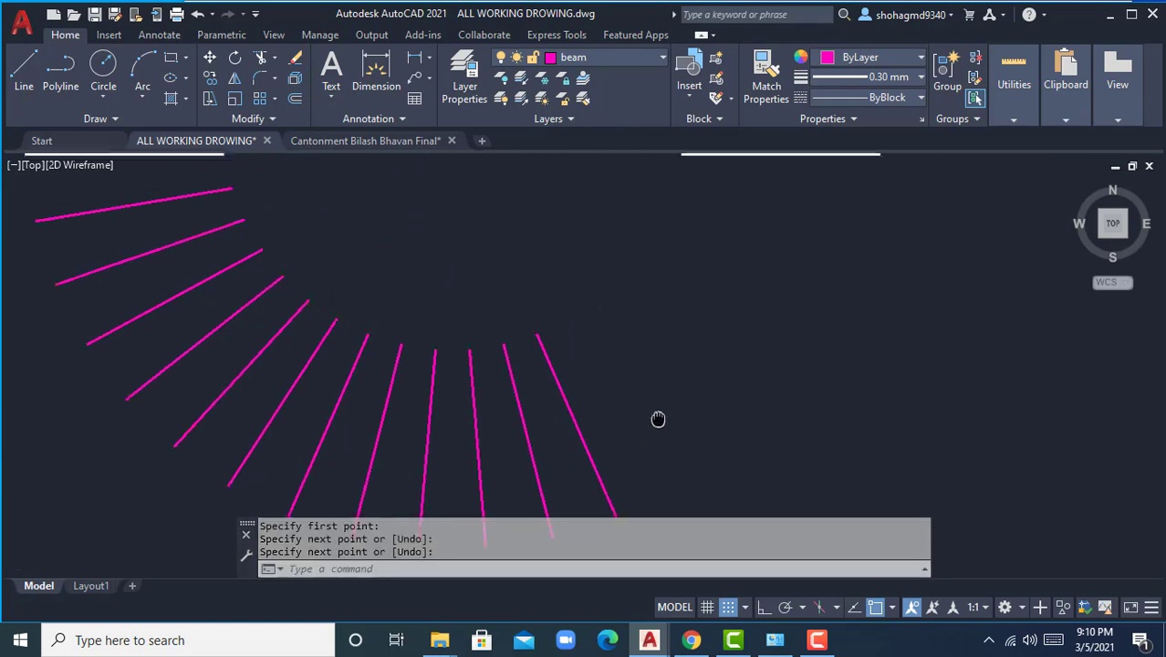
key("Return")
left_click(556, 321)
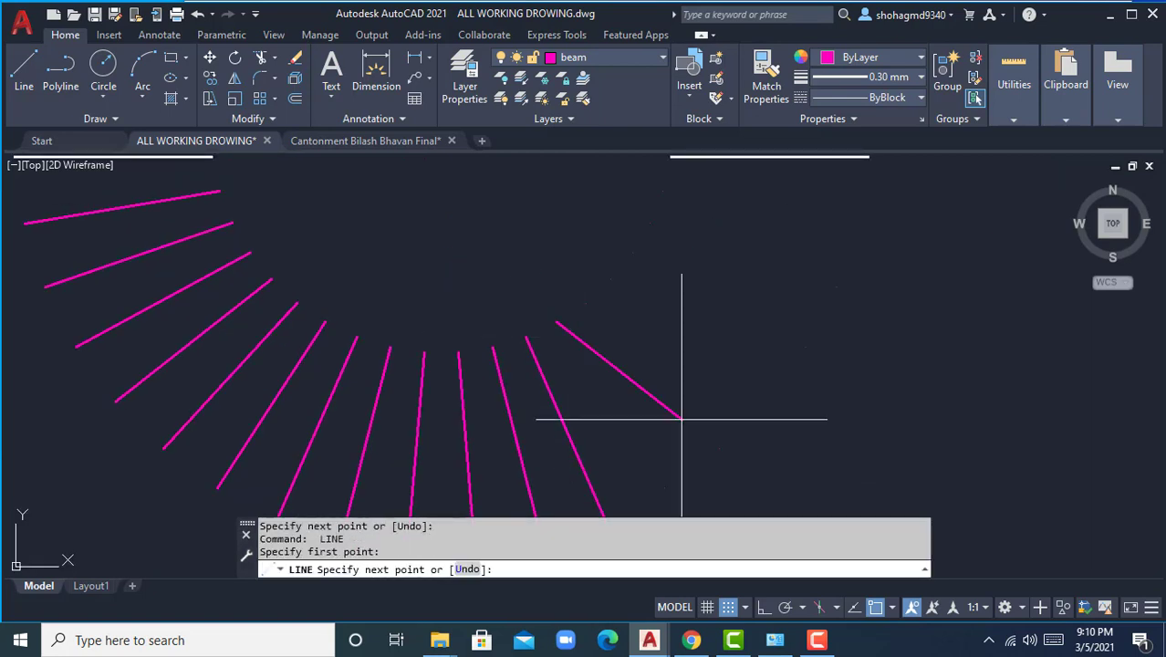
left_click(664, 490)
key("Return")
key("Return")
left_click(585, 303)
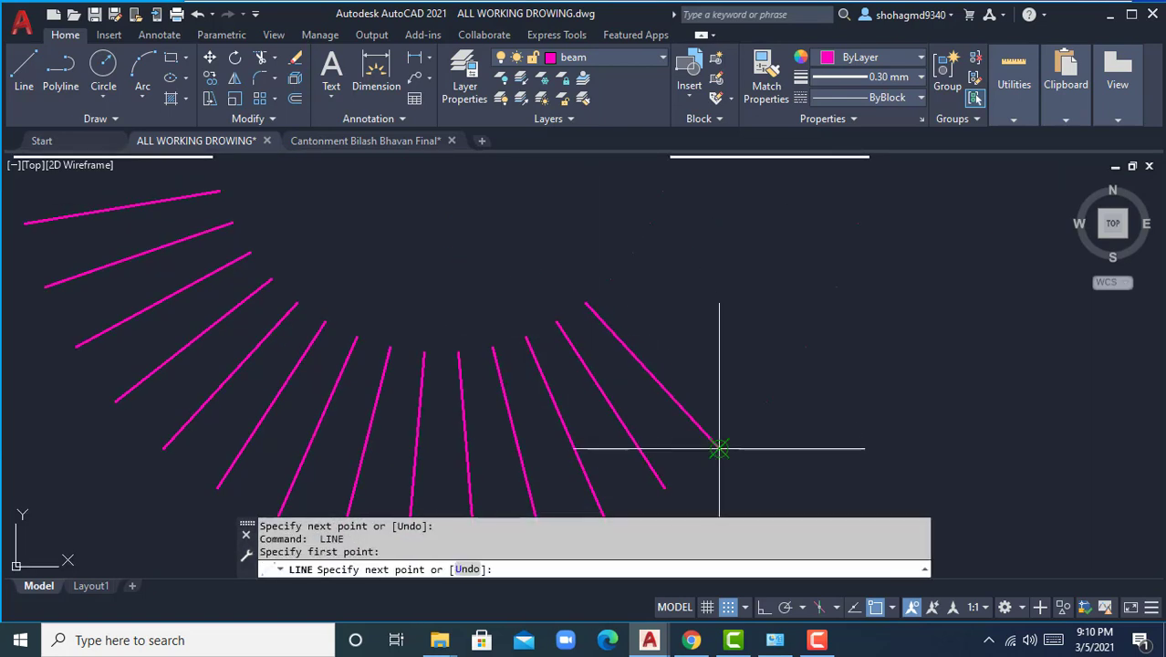
left_click(718, 448)
key("Return")
Draw the fifteenth and sixteenth radial lines between the next two pairs of matching division points.
key("Return")
left_click(610, 278)
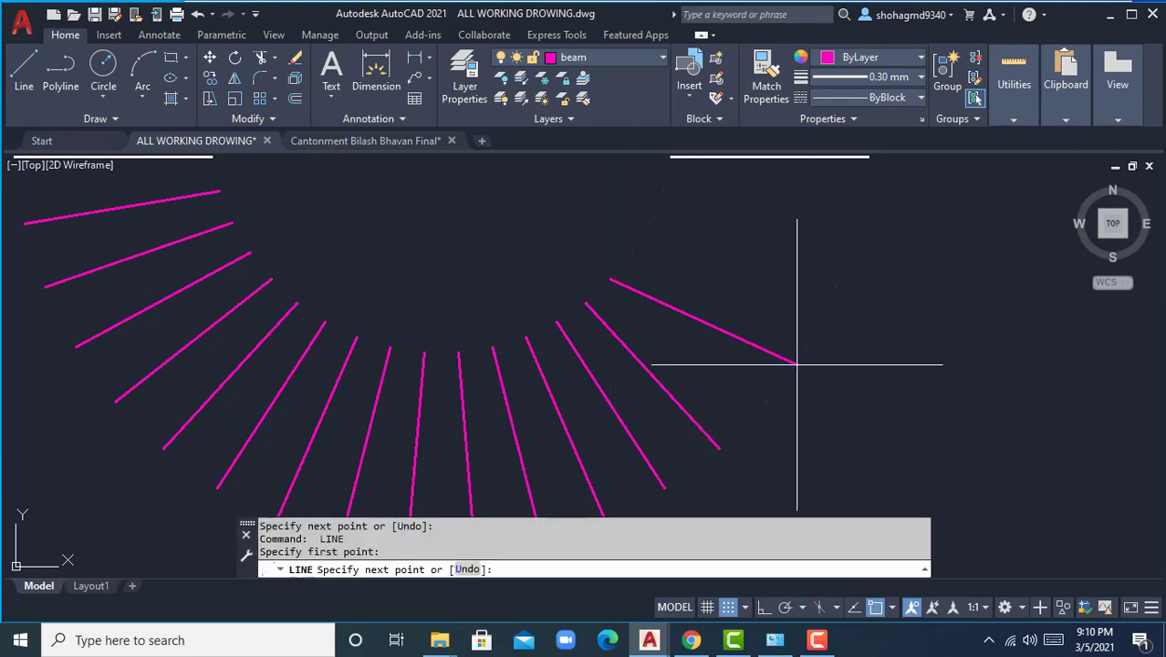
left_click(766, 400)
key("Return")
key("Return")
left_click(633, 252)
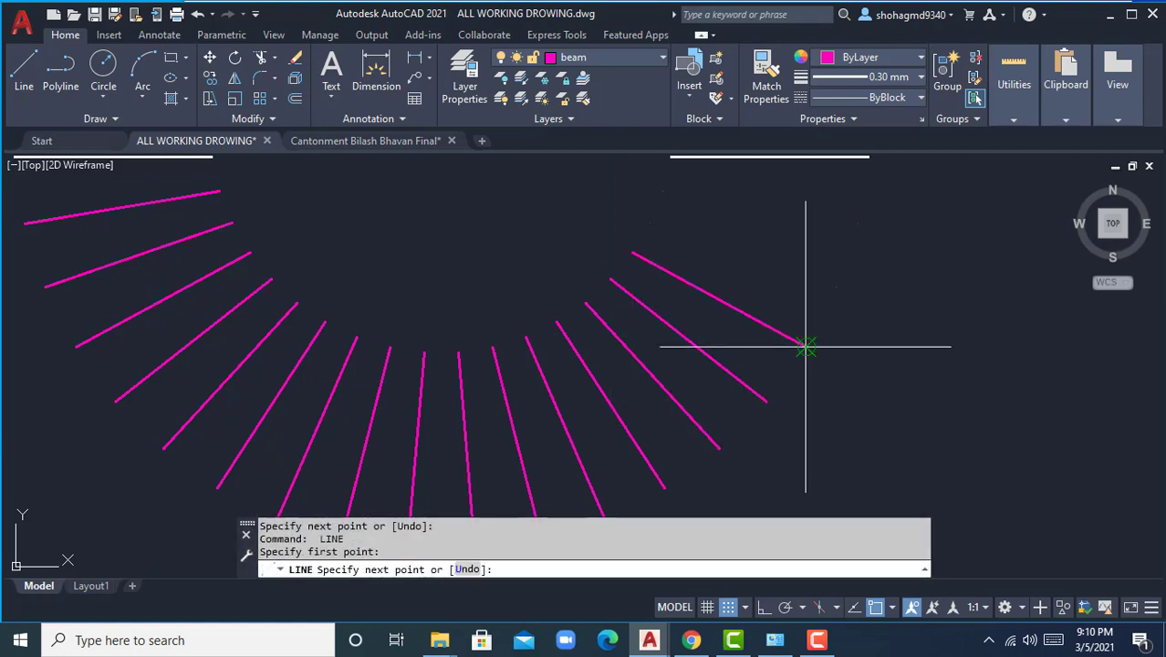
left_click(805, 346)
key("Return")
Draw the last two radial lines below the half-ring's other short horizontal line, joining the remaining division points.
middle_click_drag(855, 351, 769, 424)
key("Return")
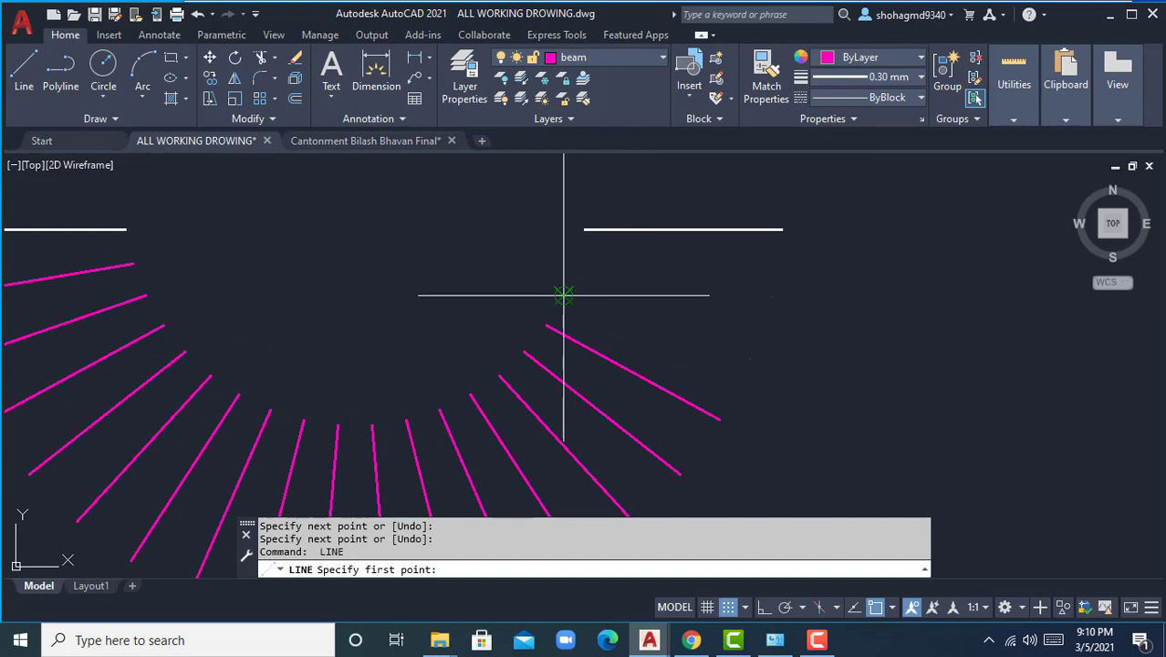
left_click(563, 295)
left_click(751, 360)
key("Return")
key("Return")
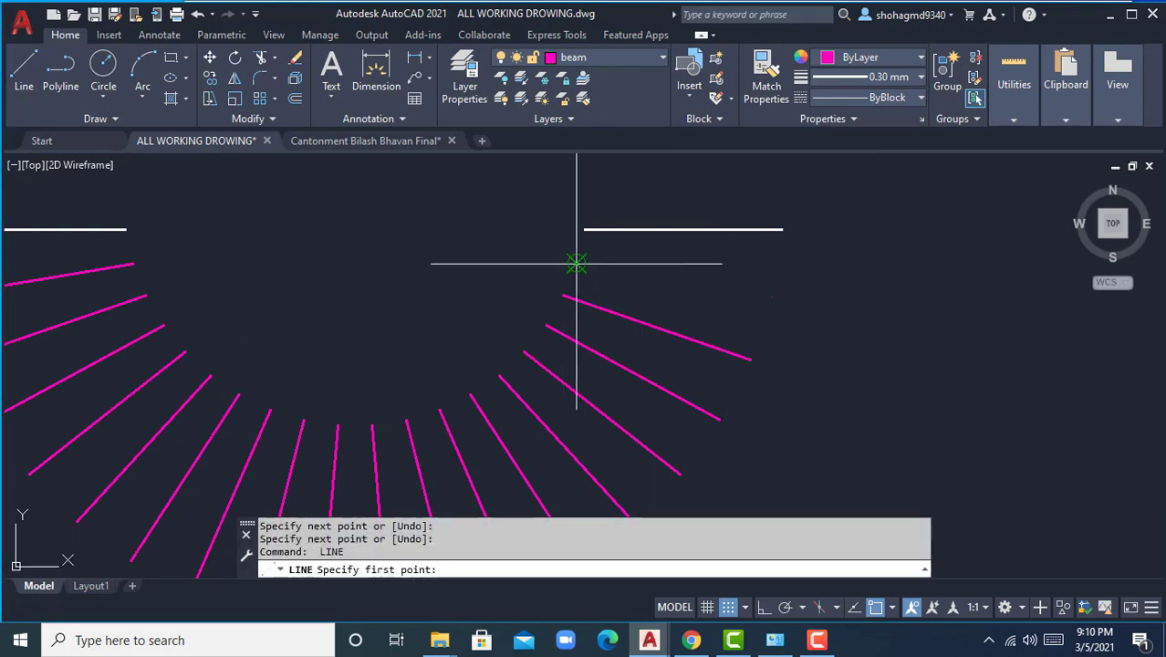
left_click(576, 264)
left_click(771, 293)
key("Return")
Copy the plan's inner and outer arcs onto the separate half-ring, using the outer end of the eastern short horizontal line as reference.
scroll(872, 336, "down", 3)
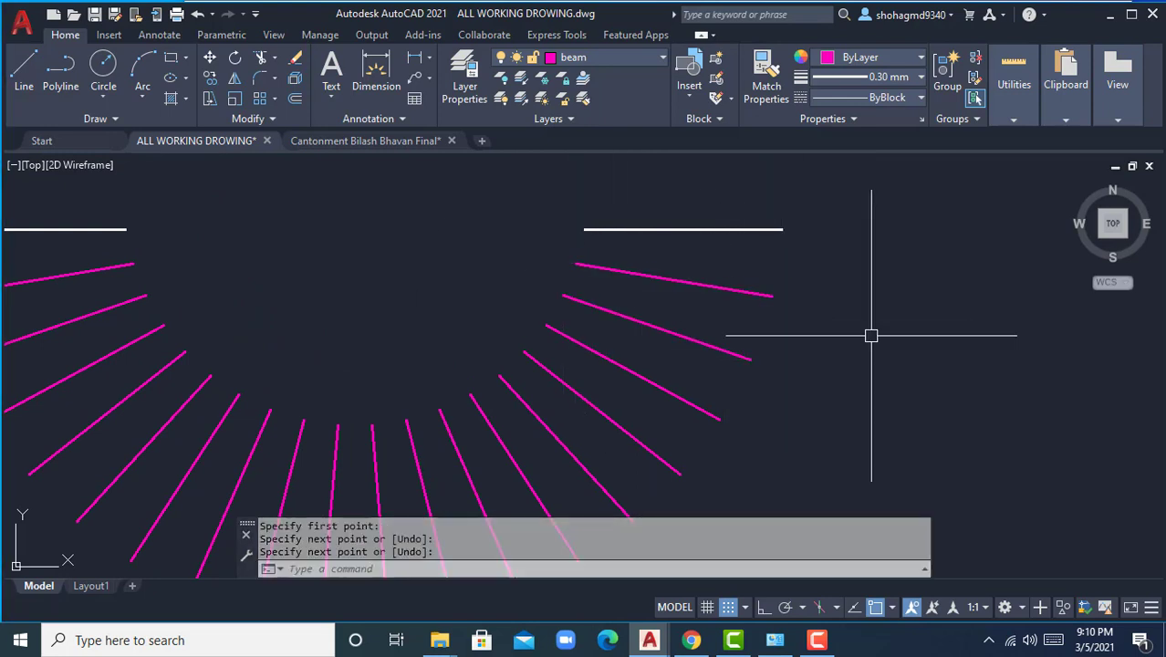
scroll(877, 348, "down", 4)
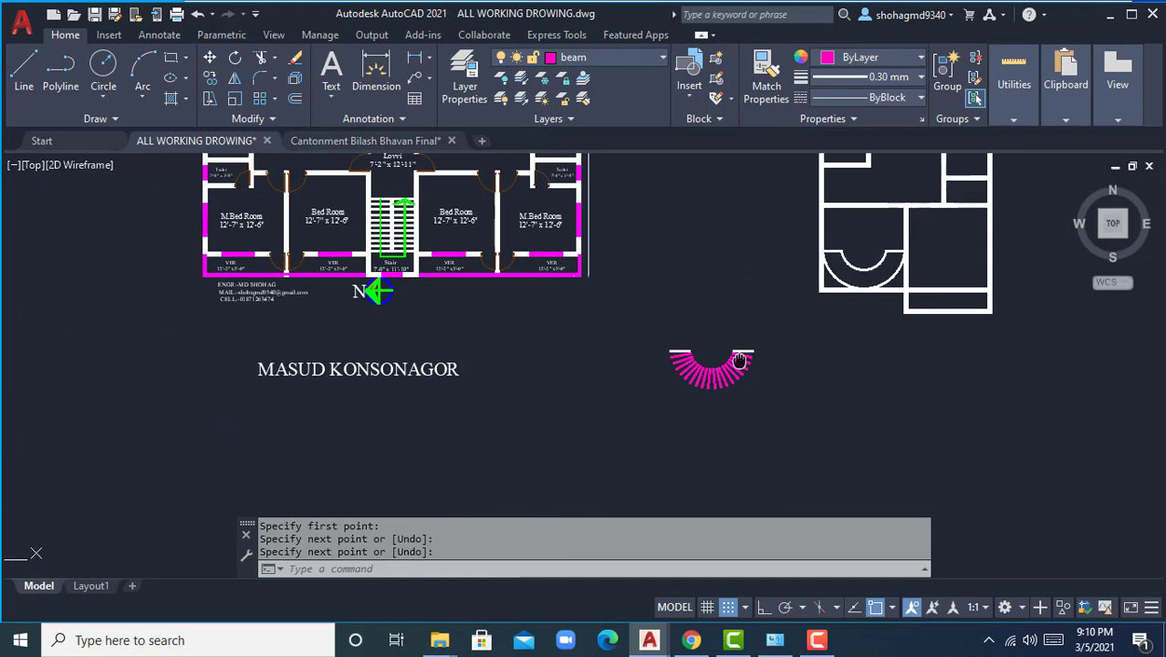
key("Escape")
scroll(853, 265, "up", 4)
left_click(834, 260)
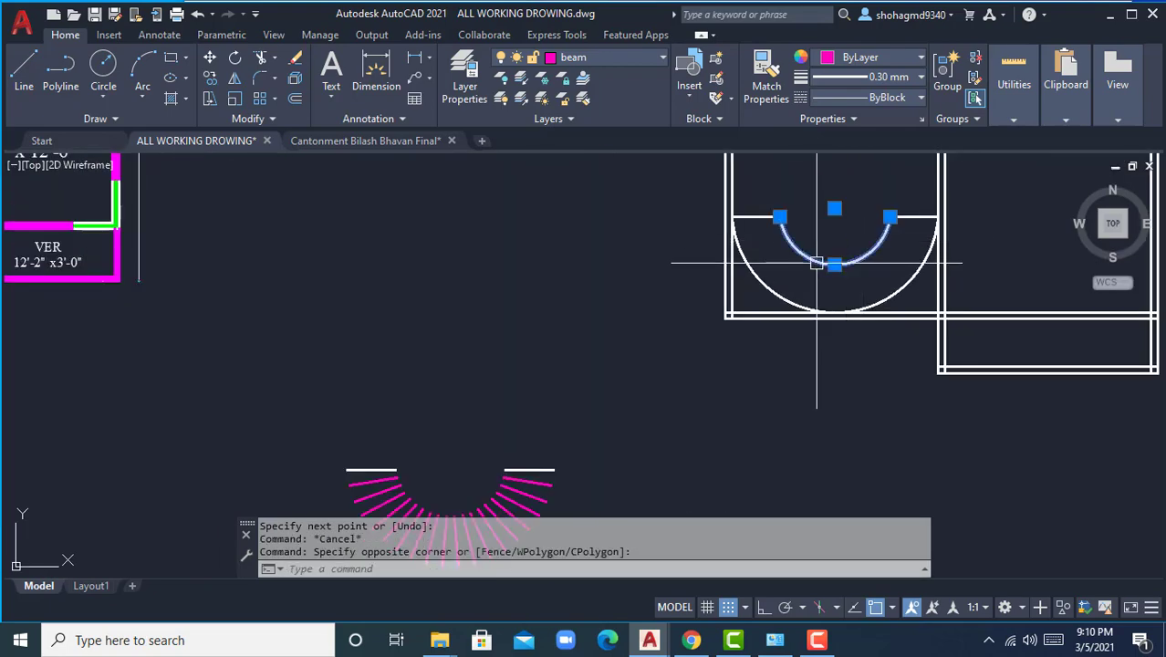
left_click(741, 261)
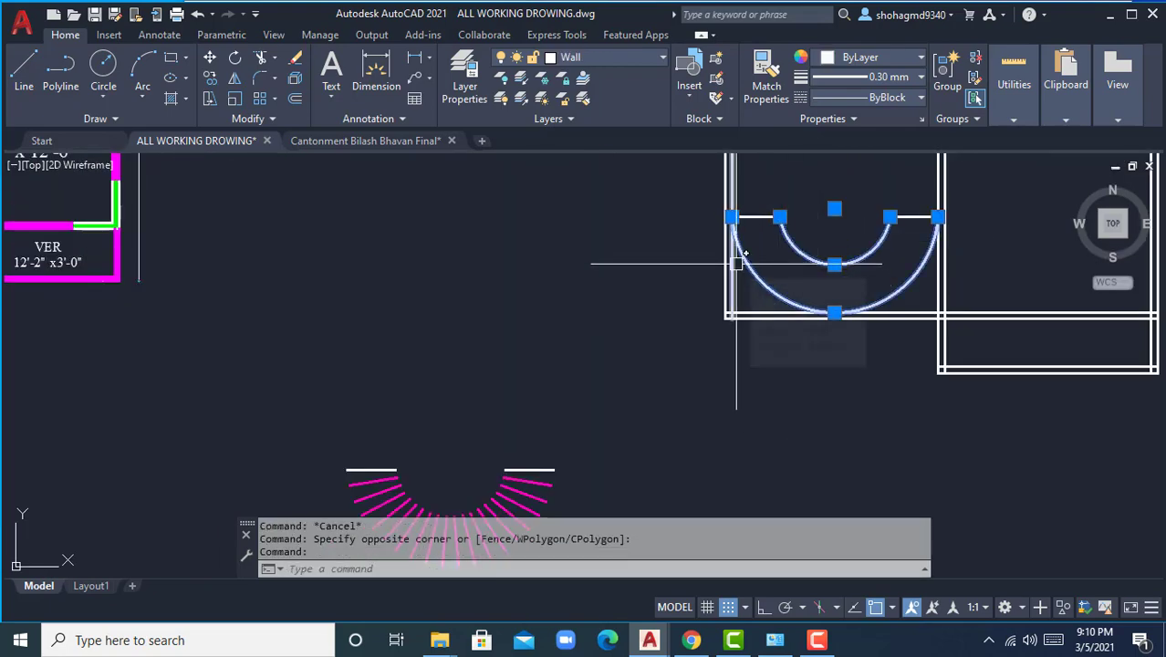
type("co")
key("Return")
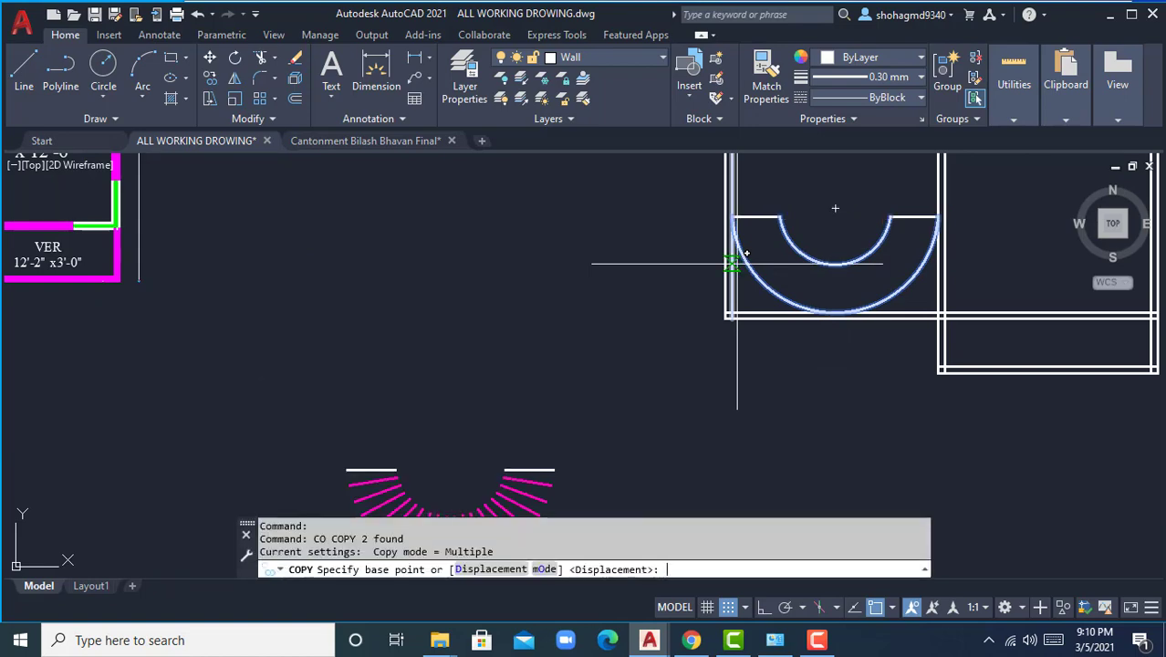
scroll(899, 213, "up", 6)
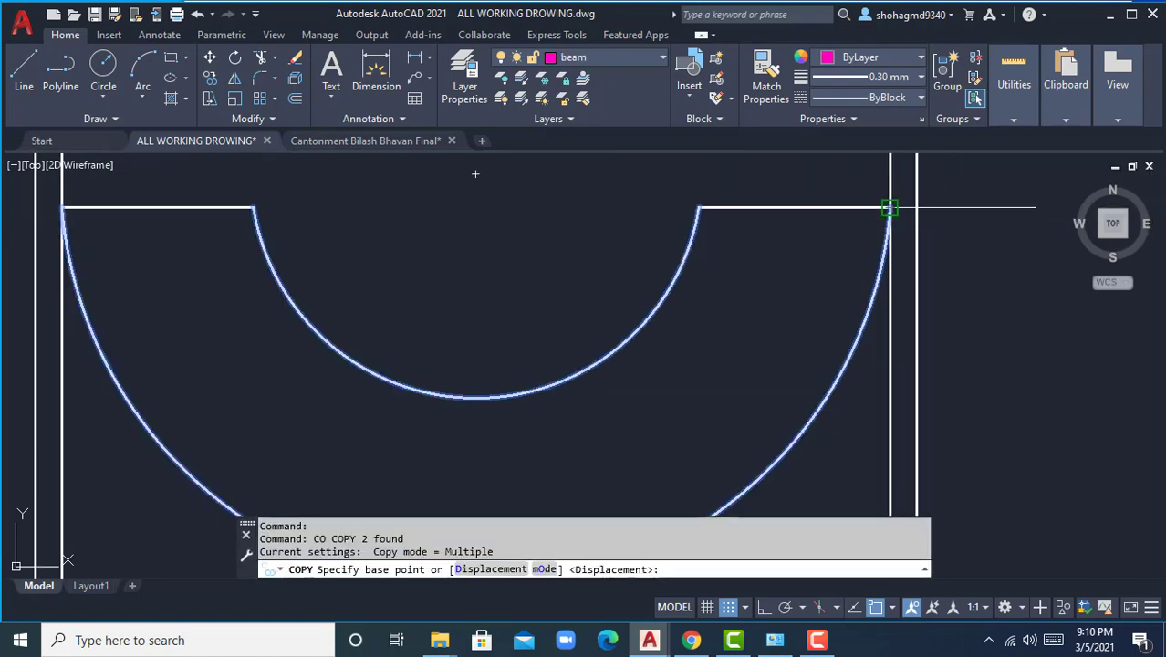
left_click(890, 208)
scroll(586, 352, "down", 8)
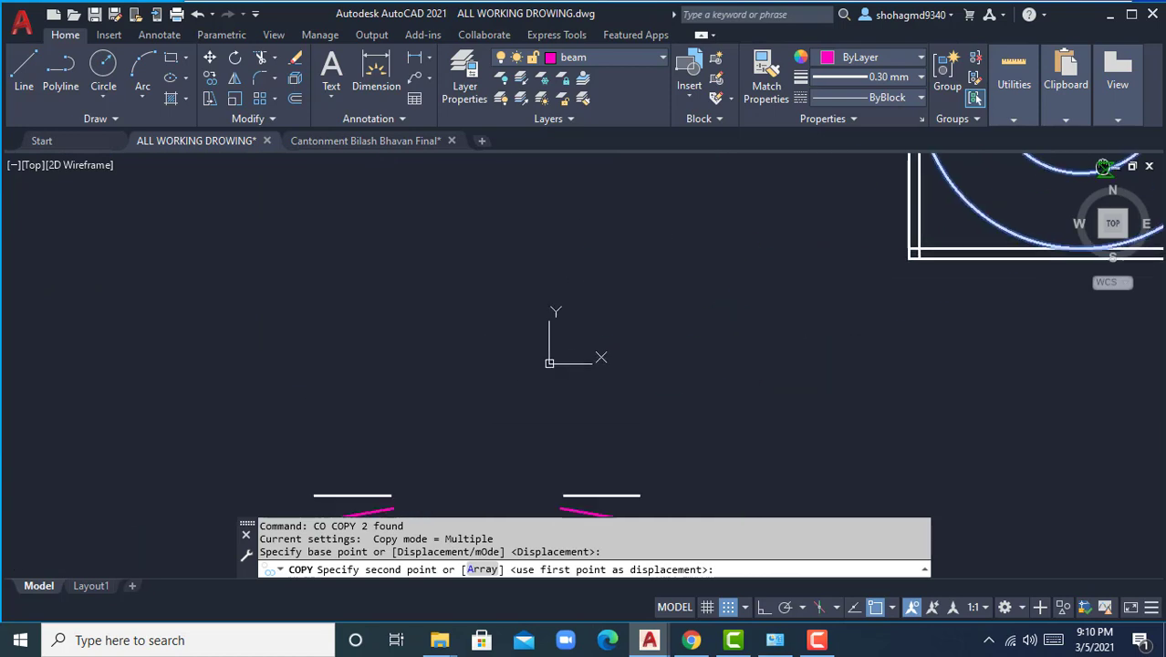
scroll(702, 326, "up", 8)
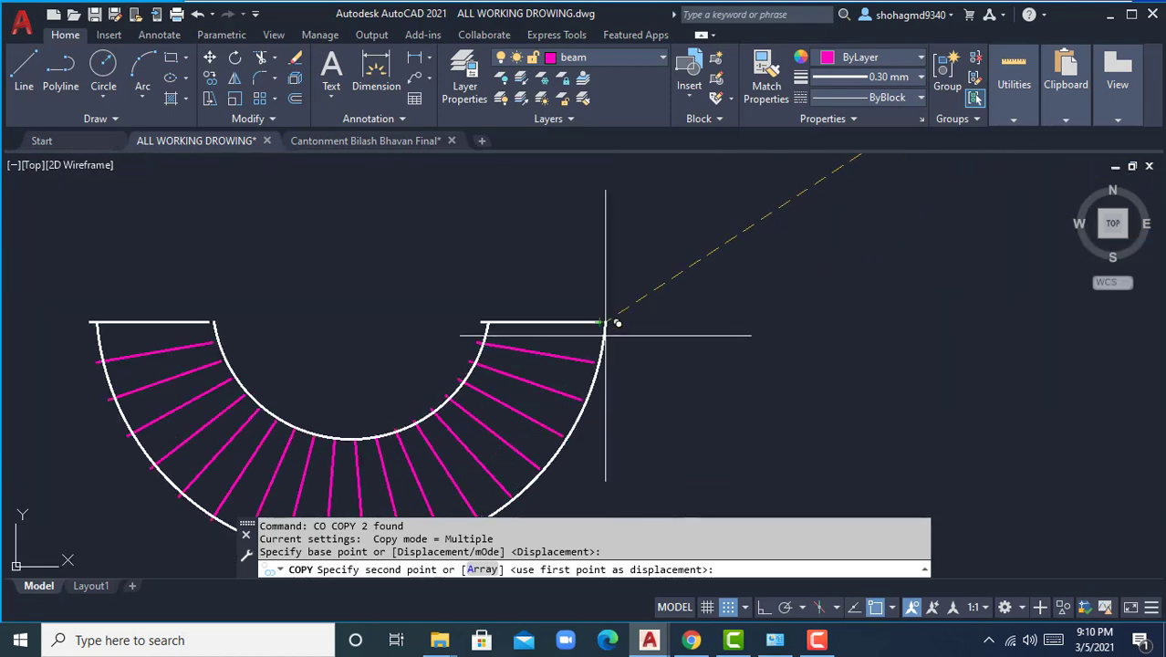
left_click(599, 323)
key("Escape")
scroll(547, 392, "down", 6)
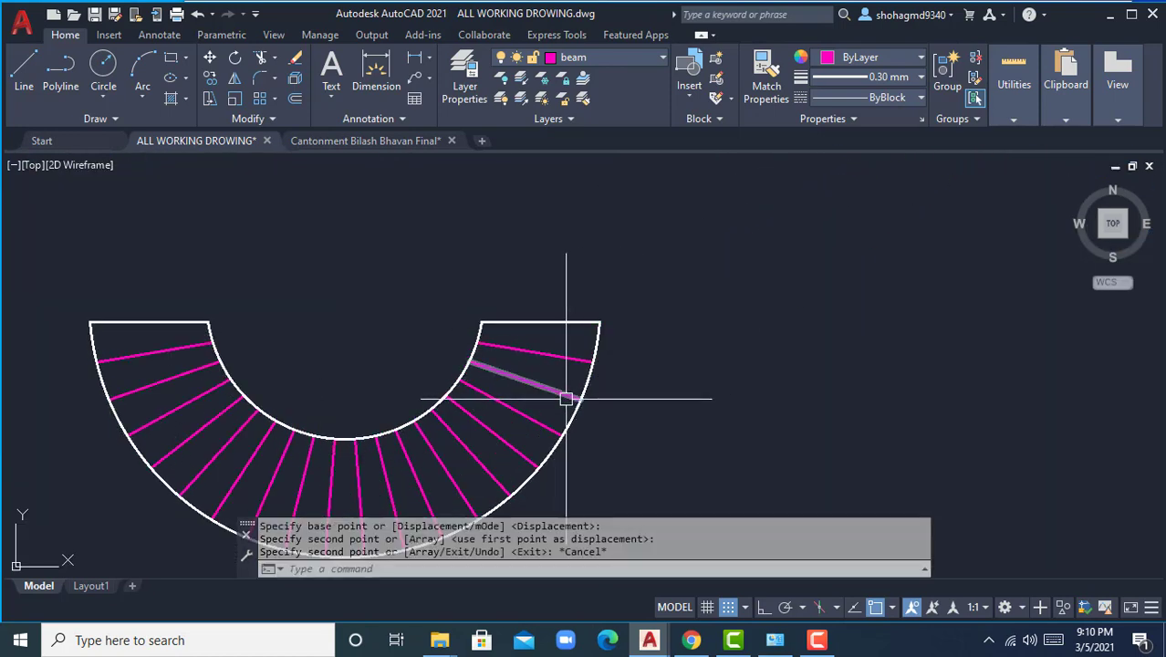
Select both short horizontal lines and all the radial lines of the separate half-ring, leaving out its two arcs.
scroll(531, 333, "up", 3)
left_click(535, 334)
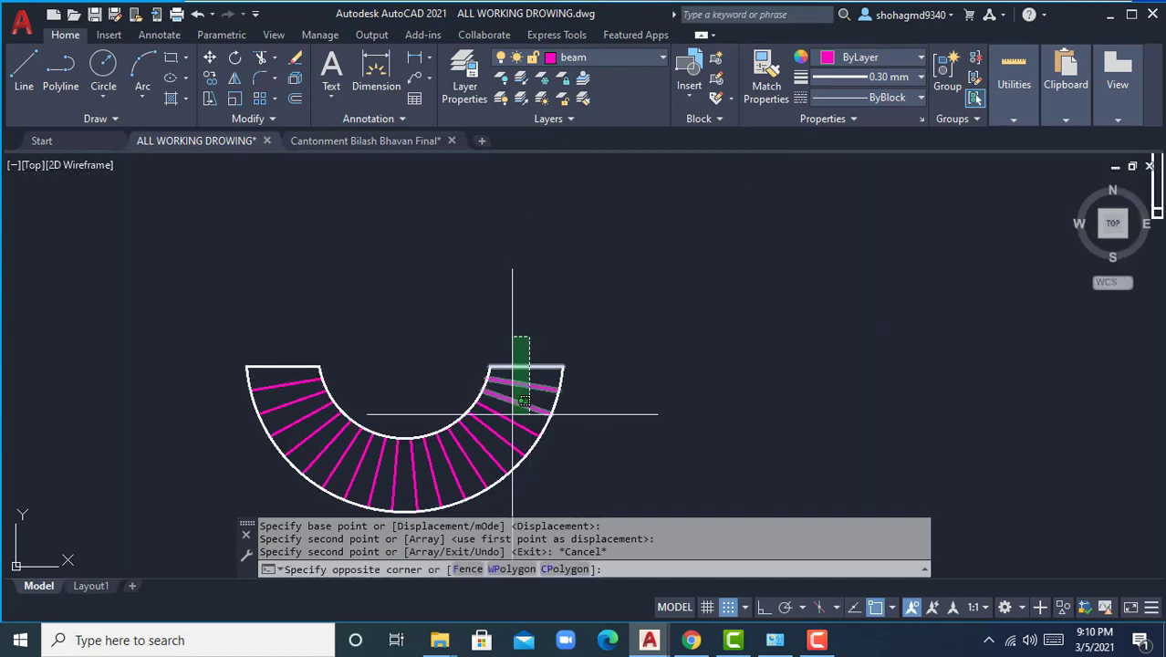
left_click(513, 393)
scroll(528, 402, "up", 5)
left_click(543, 396)
left_click(444, 459)
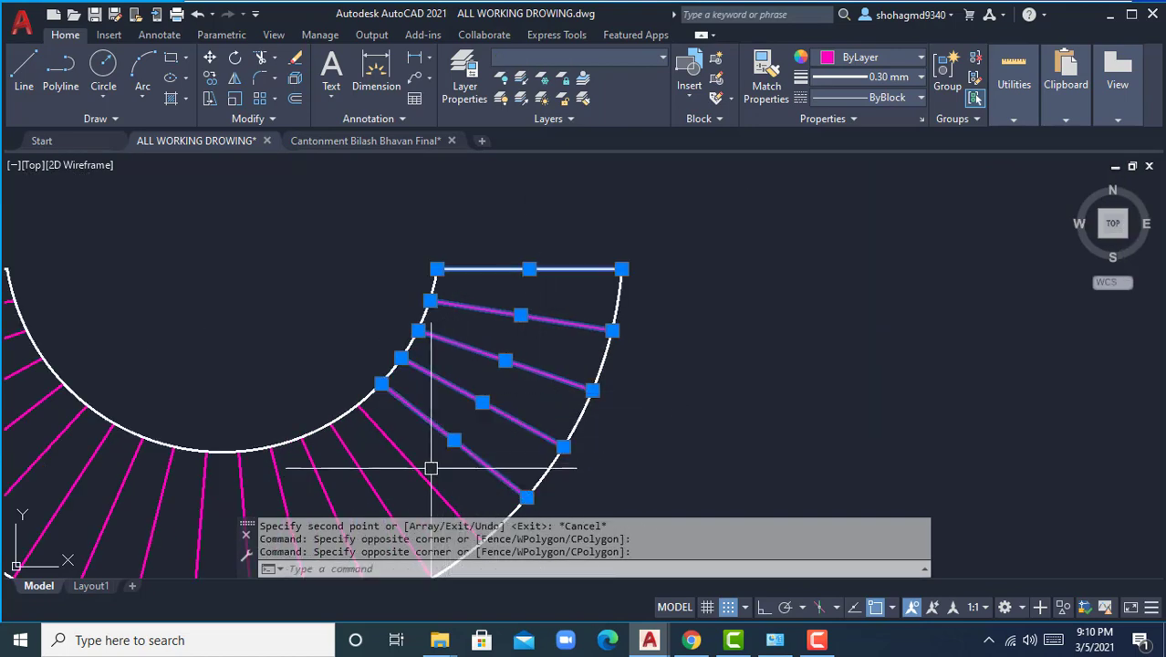
middle_click_drag(429, 468, 715, 291)
left_click(754, 291)
left_click(614, 339)
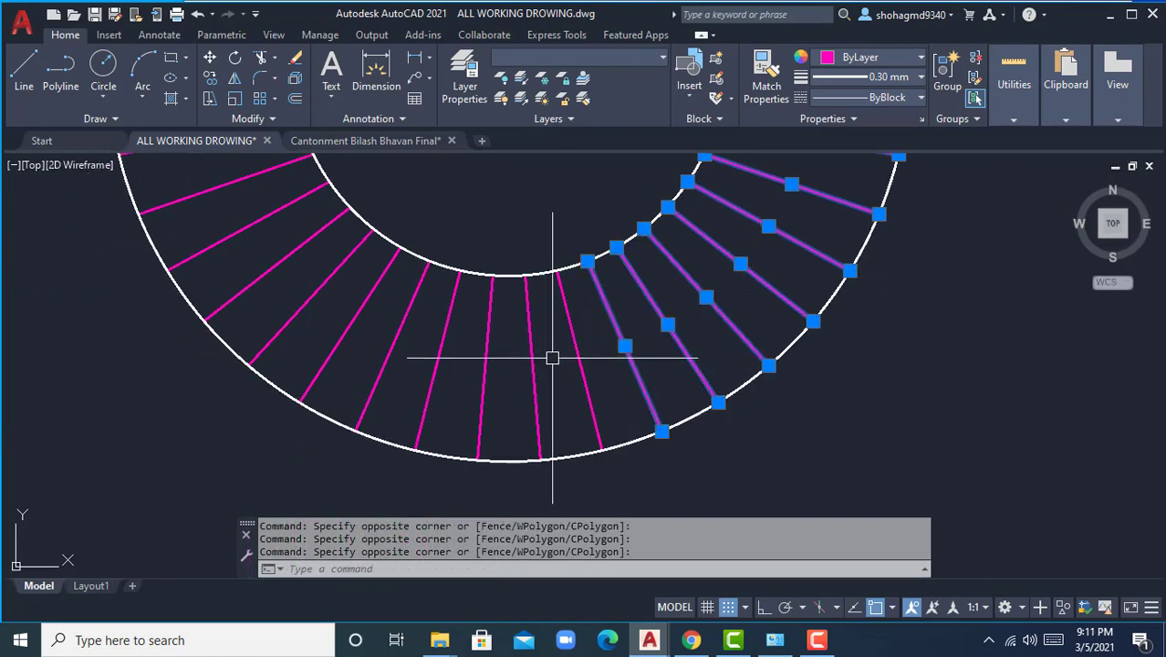
left_click(588, 338)
left_click(384, 358)
middle_click_drag(359, 356, 500, 445)
left_click(502, 447)
left_click(446, 388)
middle_click_drag(424, 364, 515, 430)
left_click(506, 439)
left_click(446, 314)
left_click(422, 229)
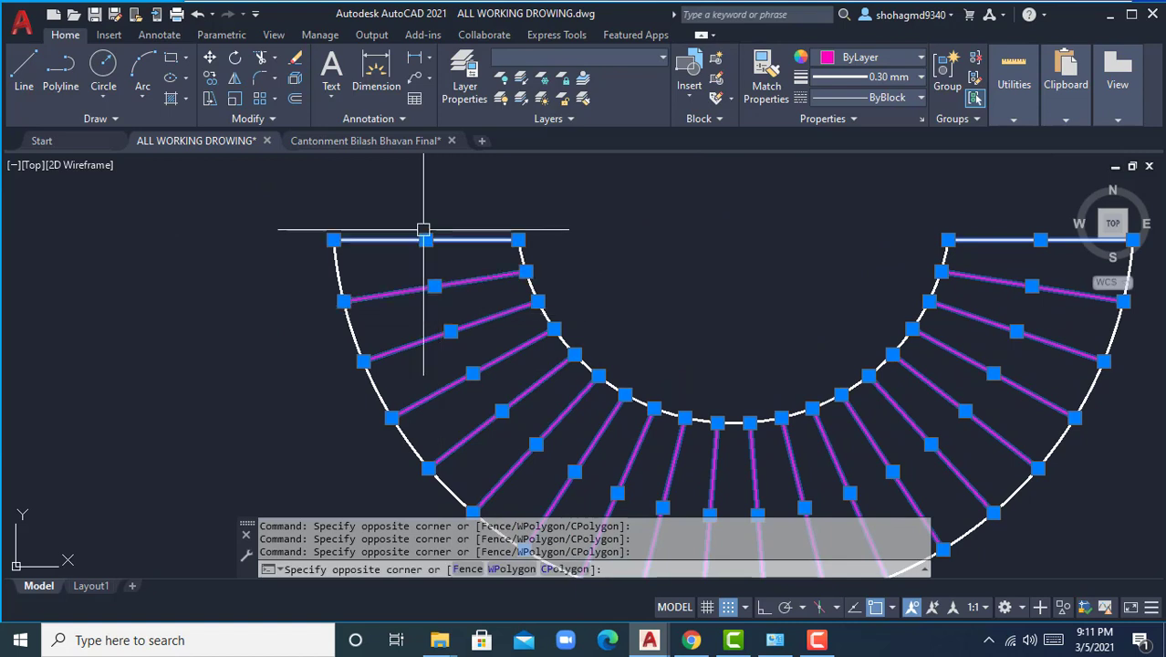
left_click(490, 247)
Add the inner and outer arcs to the selection and copy the complete half-ring to the empty space just above it.
left_click(516, 240)
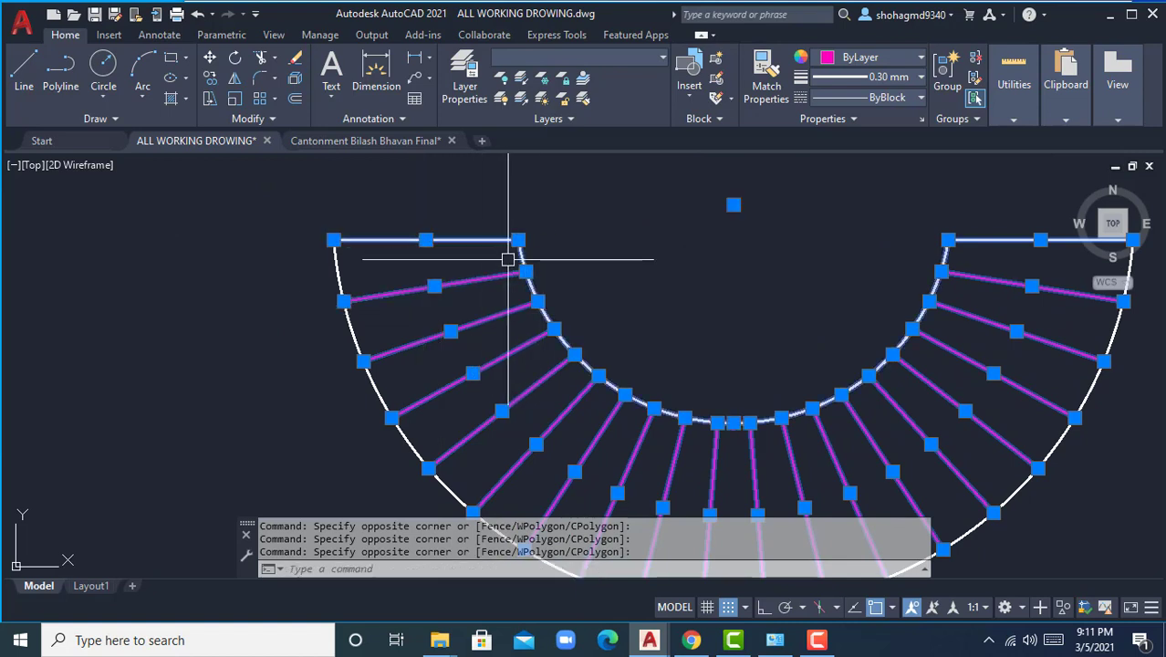
scroll(362, 274, "up", 6)
left_click(349, 262)
left_click(162, 308)
scroll(212, 312, "down", 4)
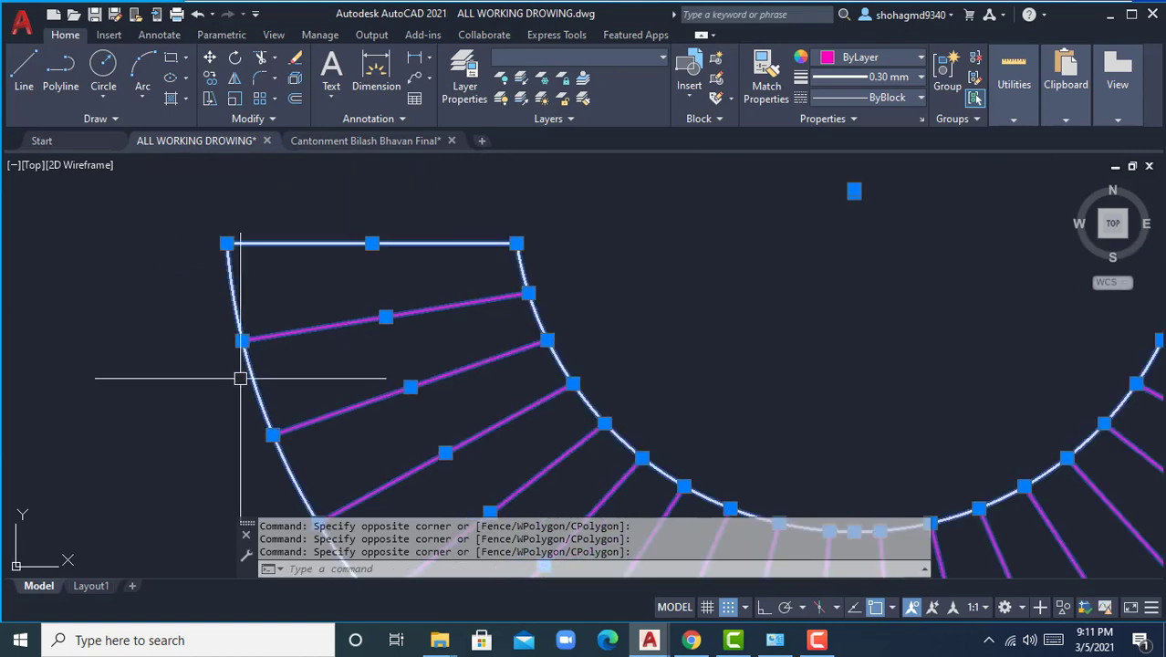
type("co")
key("Return")
left_click(248, 374)
scroll(417, 314, "down", 5)
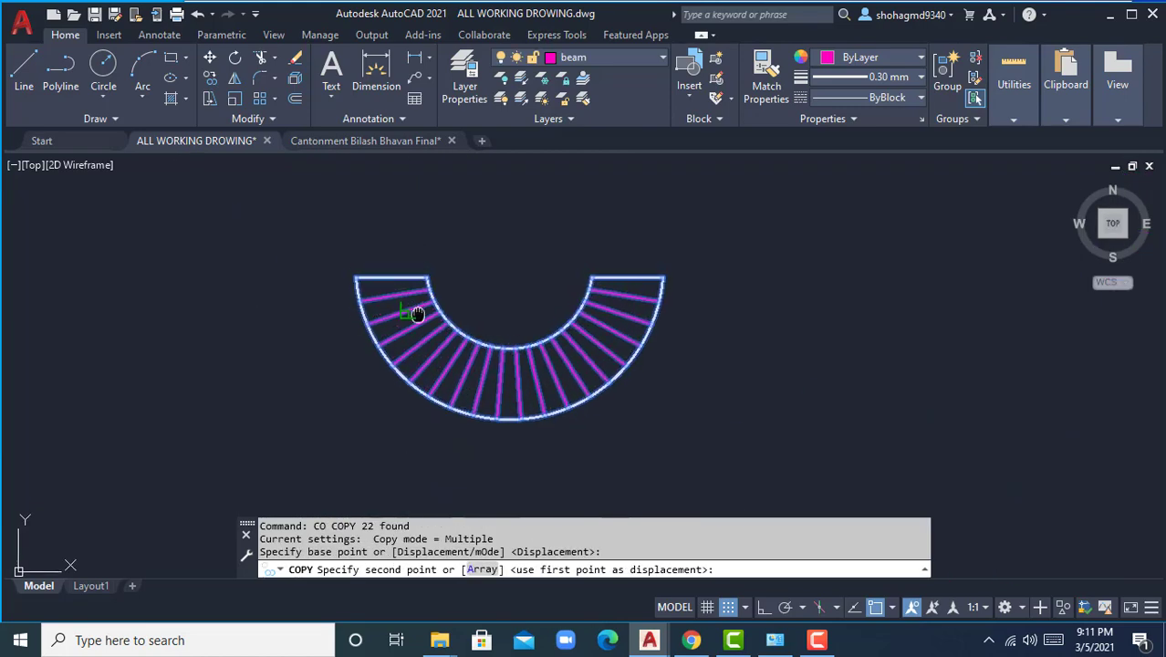
middle_click_drag(417, 313, 391, 518)
left_click(440, 293)
key("Escape")
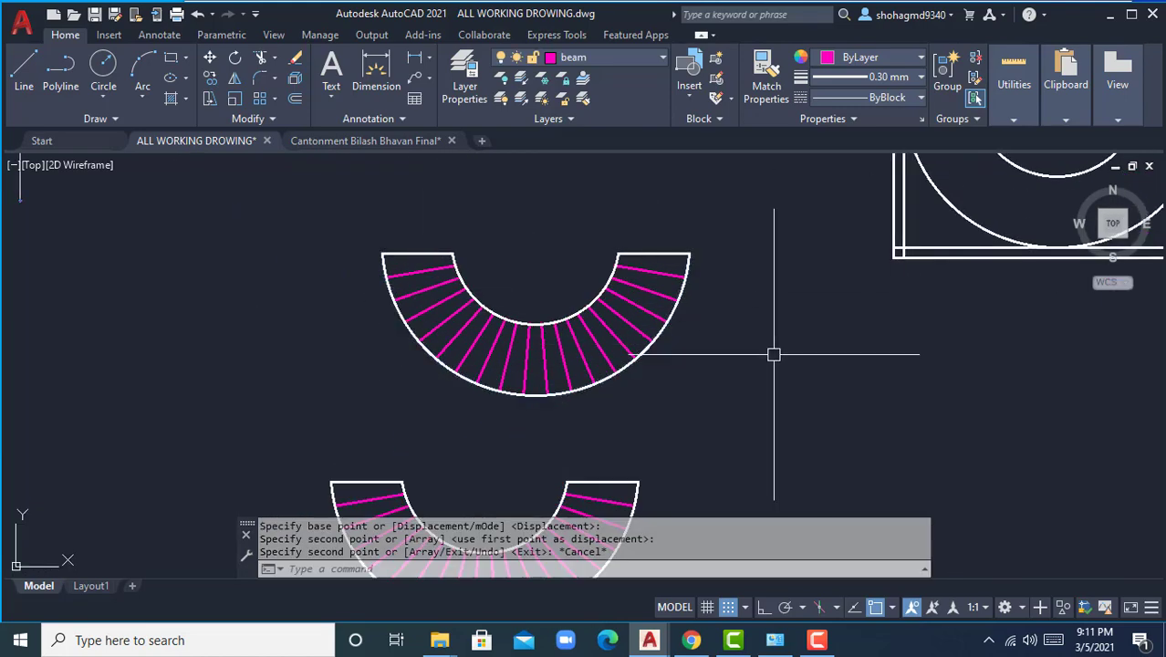
Copy the upper half-ring into the plan's room, matching the inner end of its western short line to the same point on the plan.
middle_click_drag(508, 445, 510, 399)
scroll(515, 397, "down", 5)
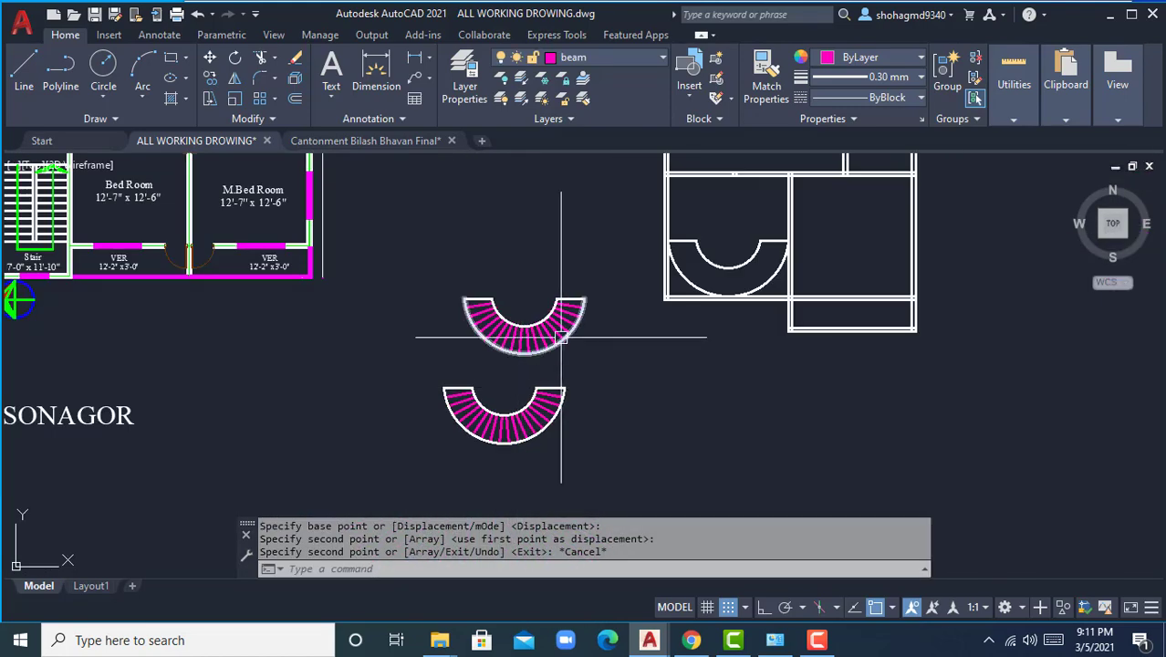
scroll(559, 337, "up", 5)
middle_click_drag(560, 338, 552, 393)
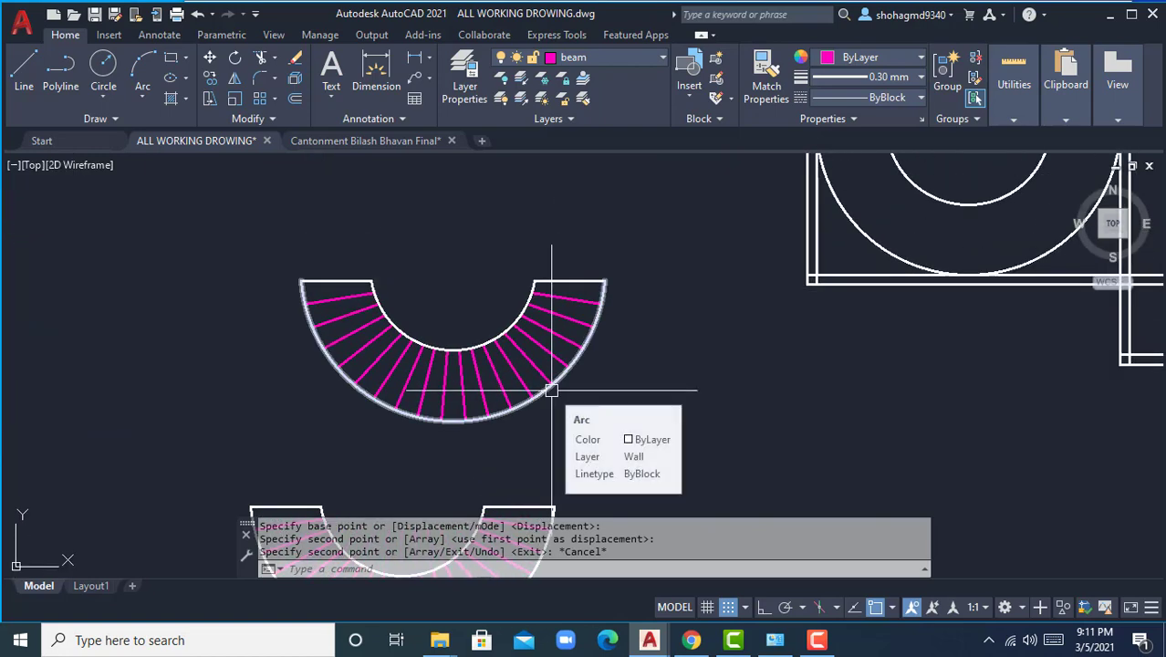
left_click(666, 225)
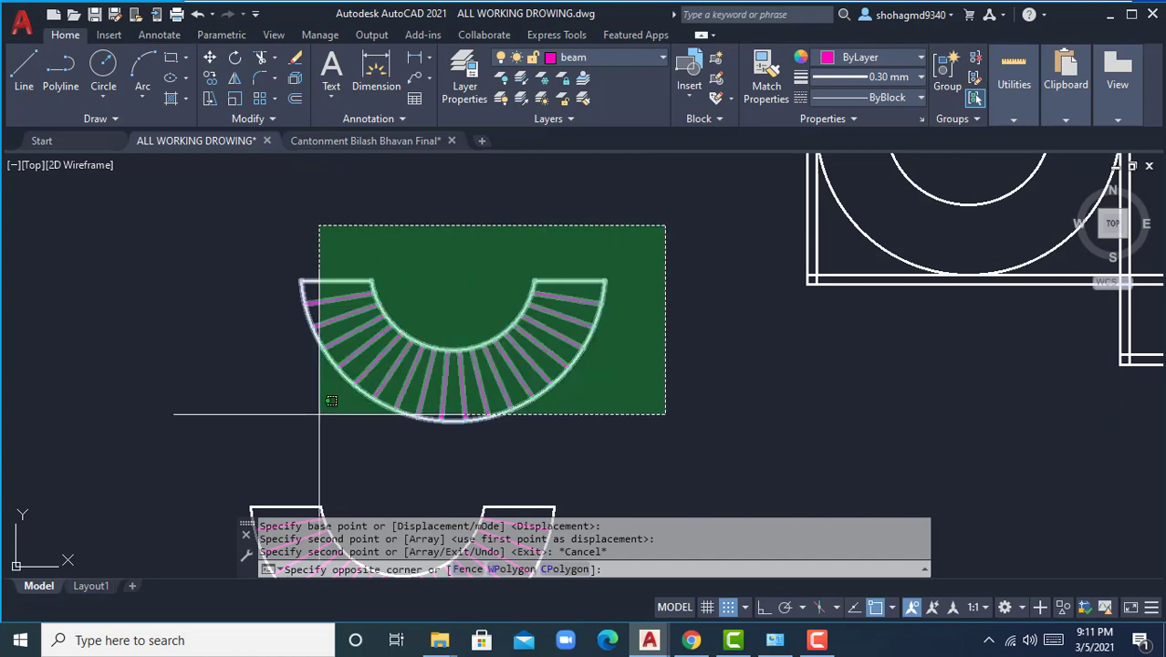
left_click(245, 442)
type("co")
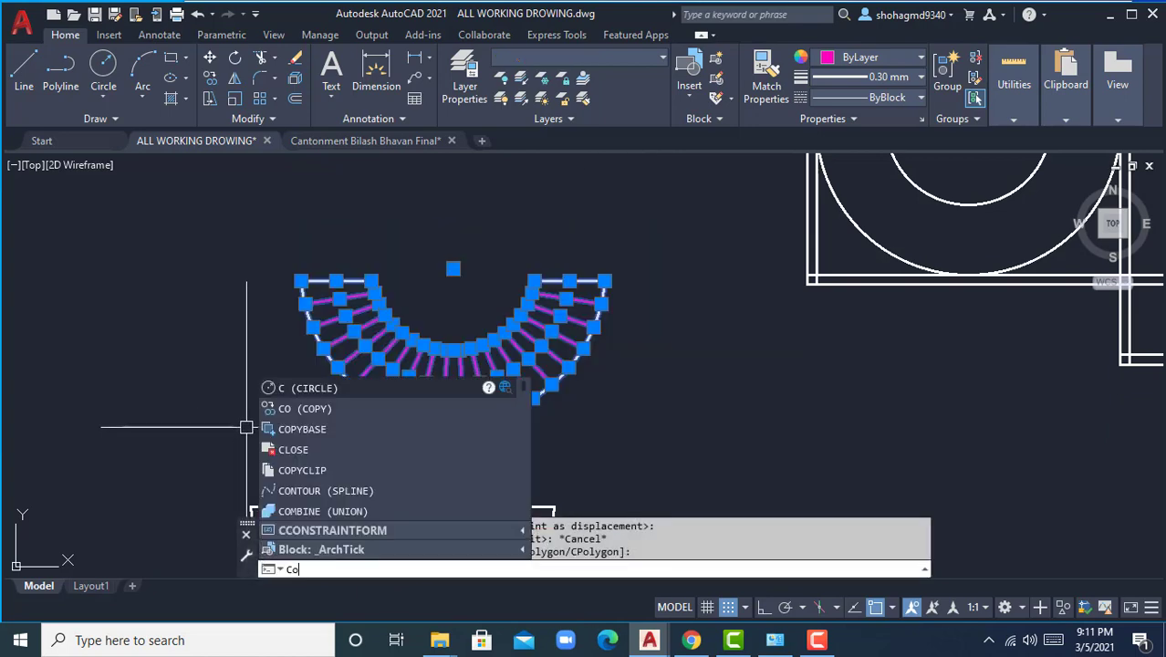
key("Return")
scroll(304, 298, "up", 2)
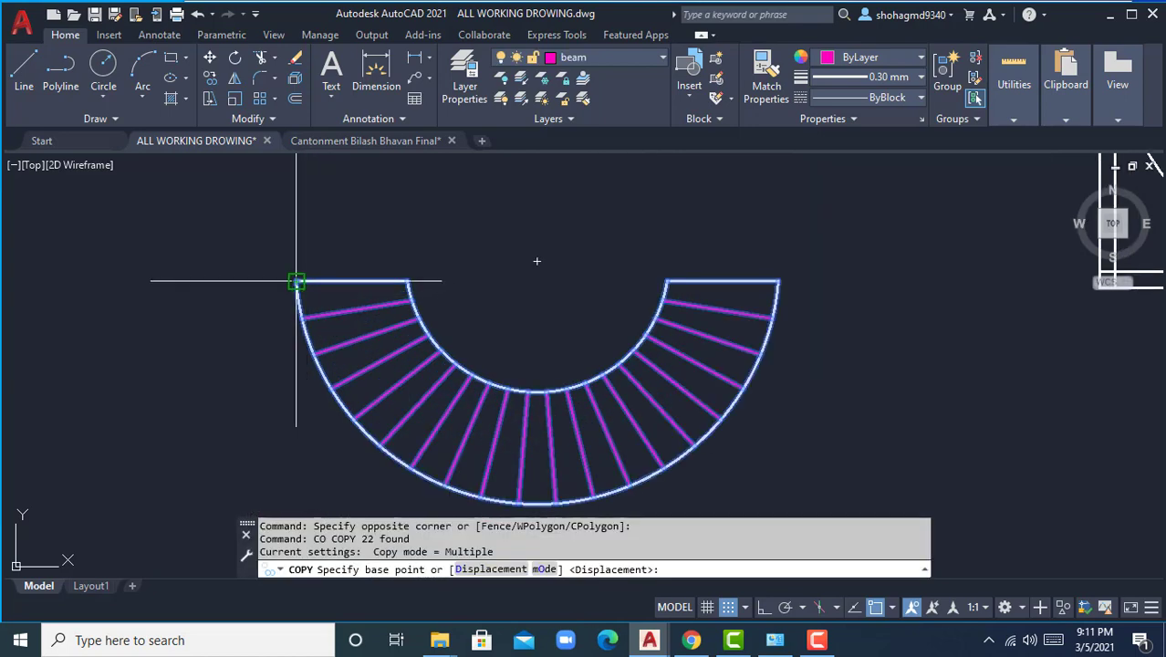
left_click(407, 282)
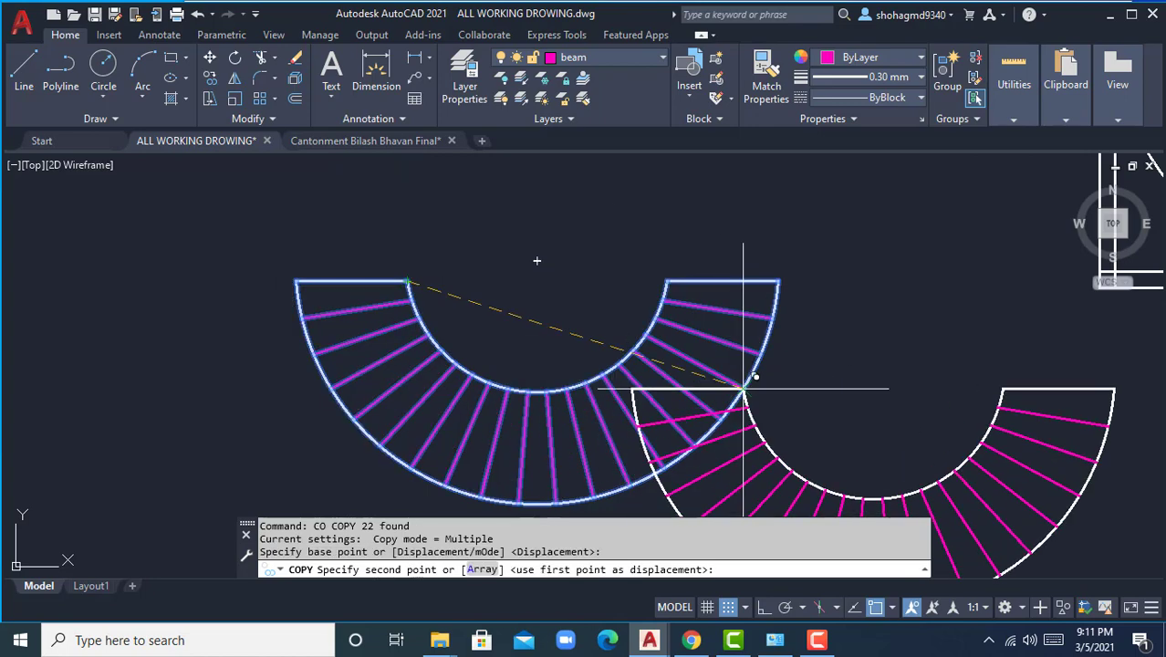
scroll(365, 406, "down", 2)
scroll(766, 260, "up", 5)
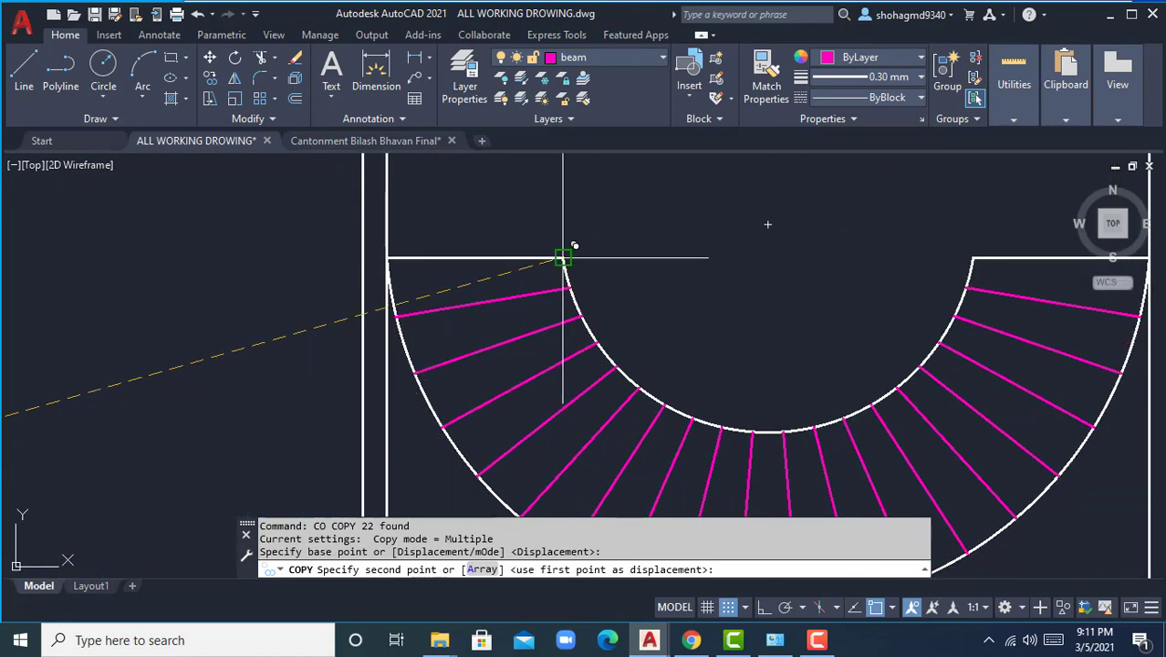
left_click(565, 258)
key("Escape")
Examine the half-ring stair placed in the plan, checking its fit against the room's walls and its radial lines.
scroll(725, 319, "down", 5)
scroll(755, 331, "up", 3)
middle_click_drag(790, 354, 646, 376)
scroll(769, 362, "down", 4)
scroll(636, 417, "up", 2)
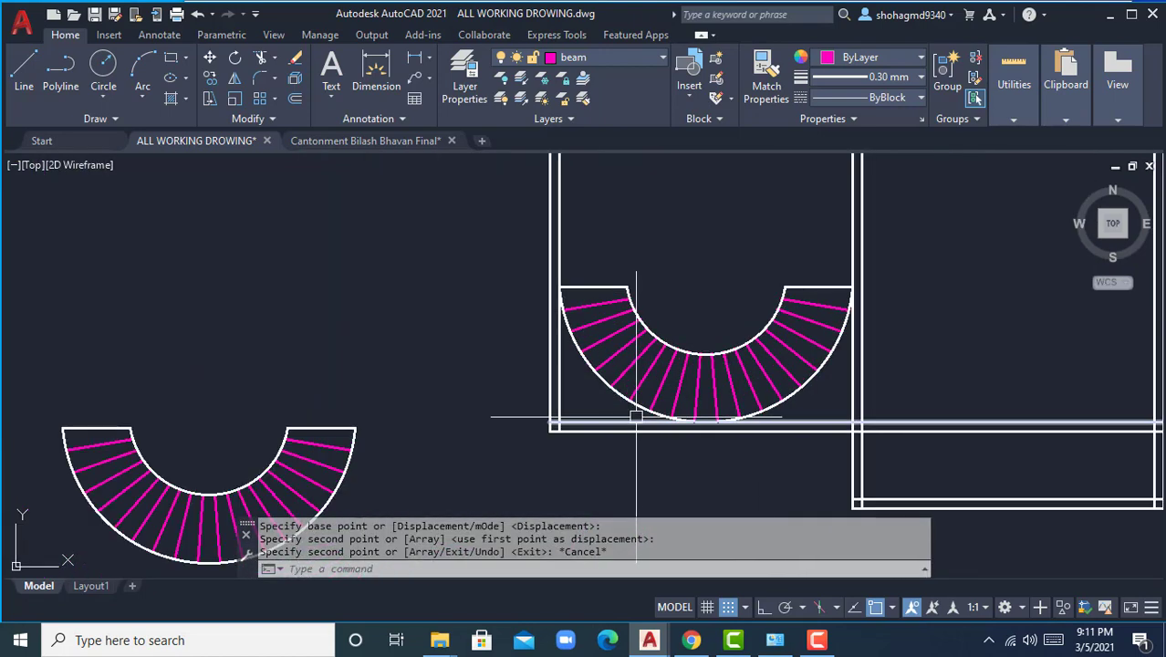
scroll(773, 408, "down", 2)
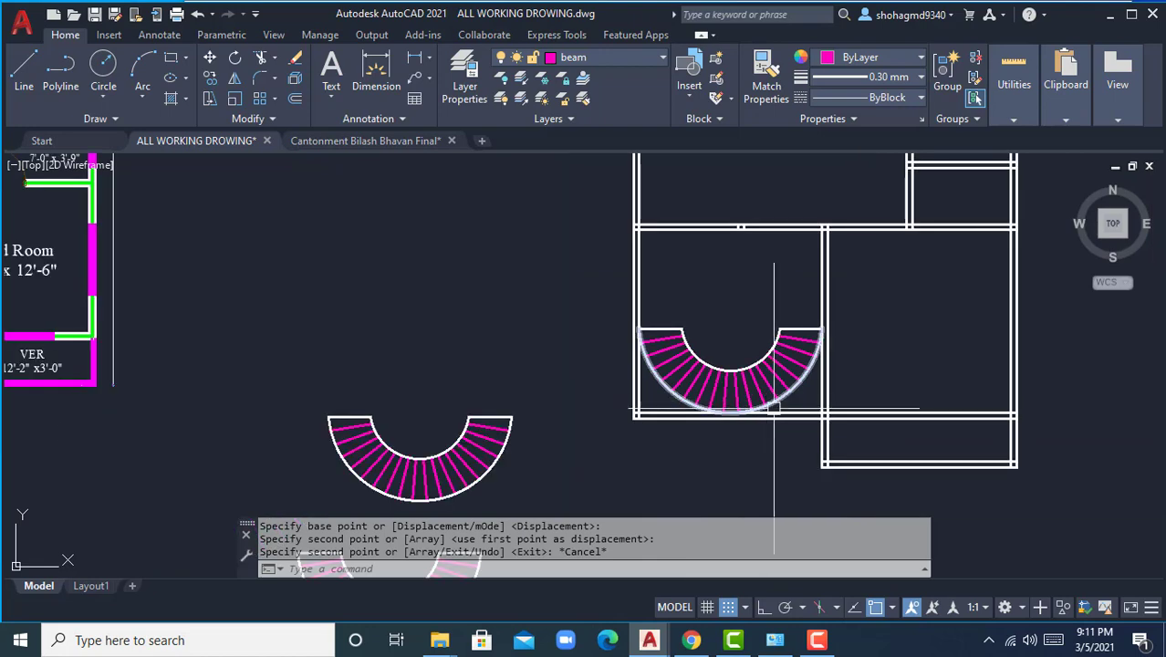
mouse_move(774, 408)
middle_mouse_down()
mouse_move(584, 424)
mouse_move(653, 432)
mouse_move(547, 421)
middle_mouse_up()
scroll(621, 430, "down", 6)
scroll(636, 425, "up", 2)
scroll(624, 440, "up", 2)
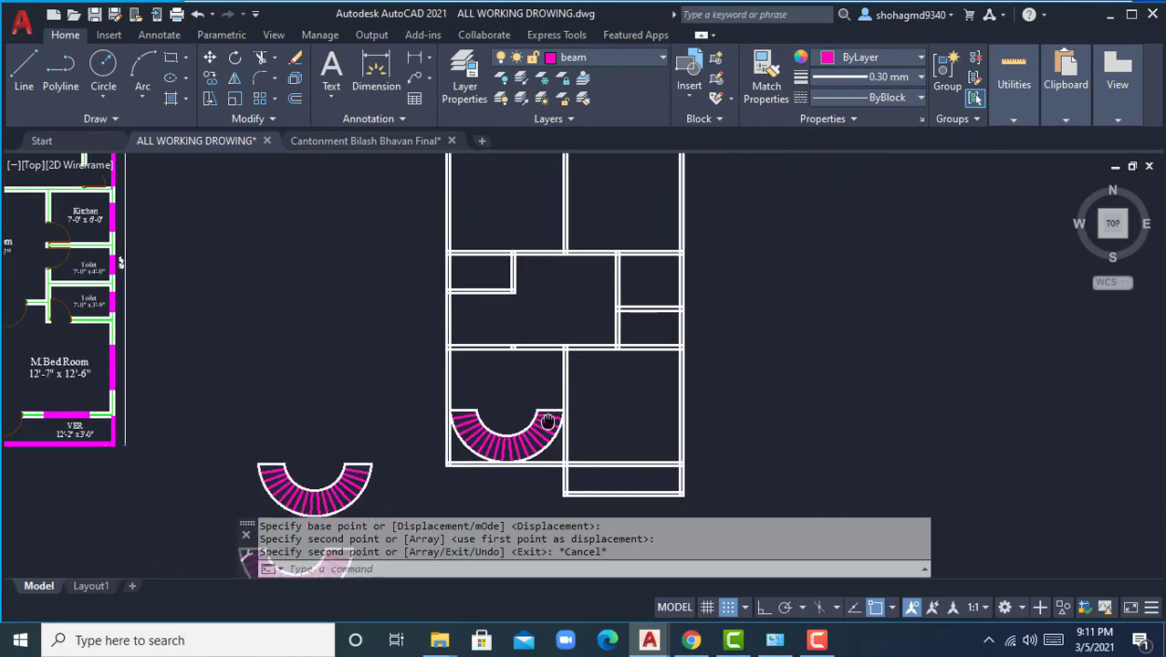
scroll(511, 416, "up", 3)
scroll(411, 388, "up", 3)
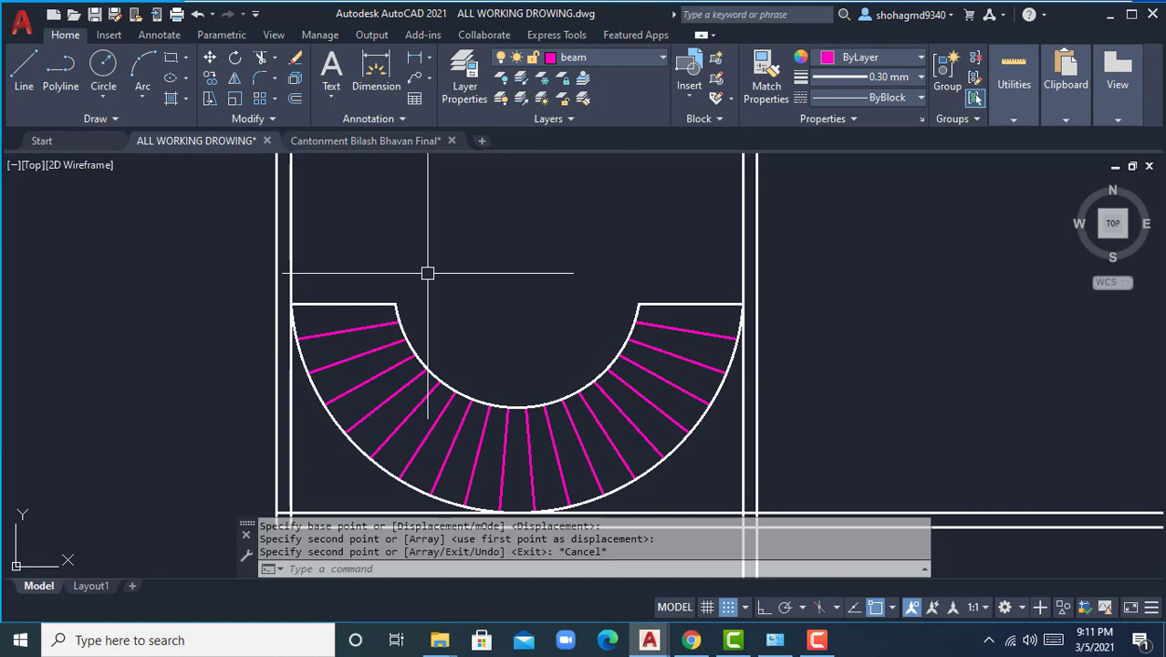
scroll(438, 267, "down", 4)
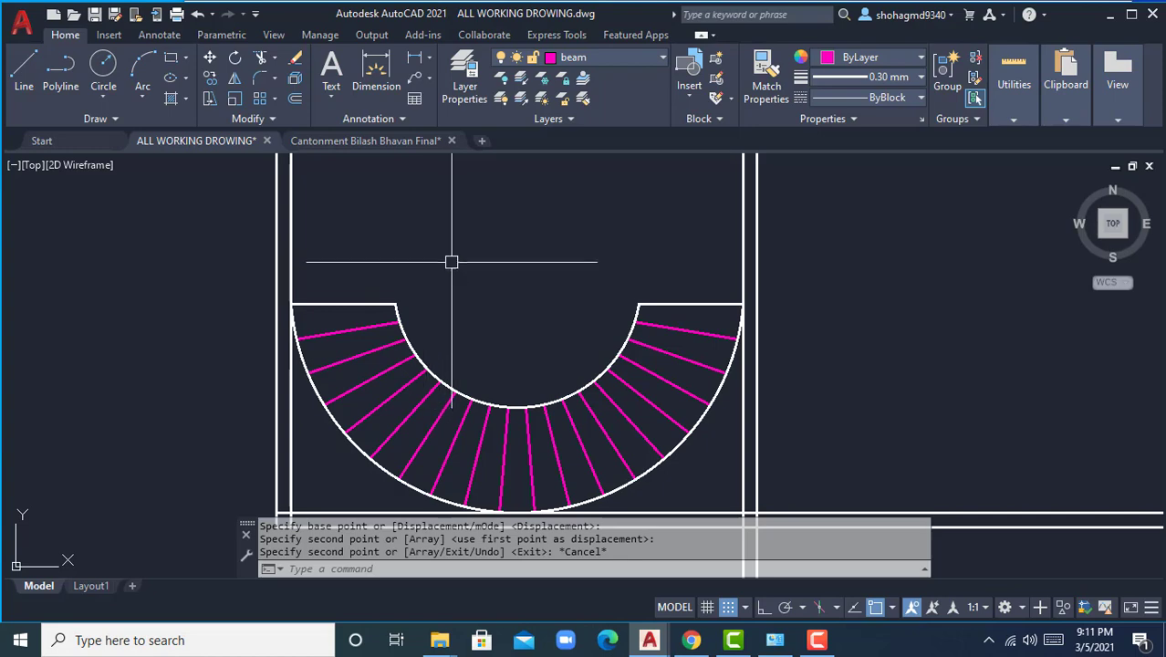
scroll(474, 301, "up", 3)
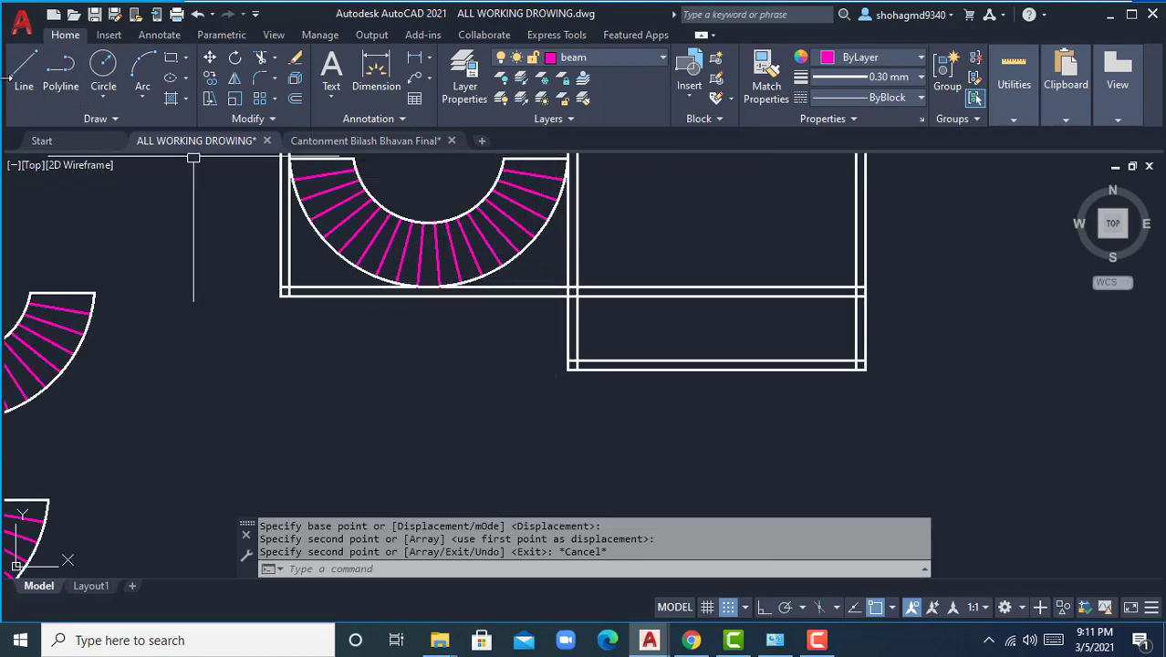
Draw an arrow out of connected lines below the stair, with its two-sided head pointing up towards the outer arc near the dividing wall.
left_click(25, 71)
left_click(526, 386)
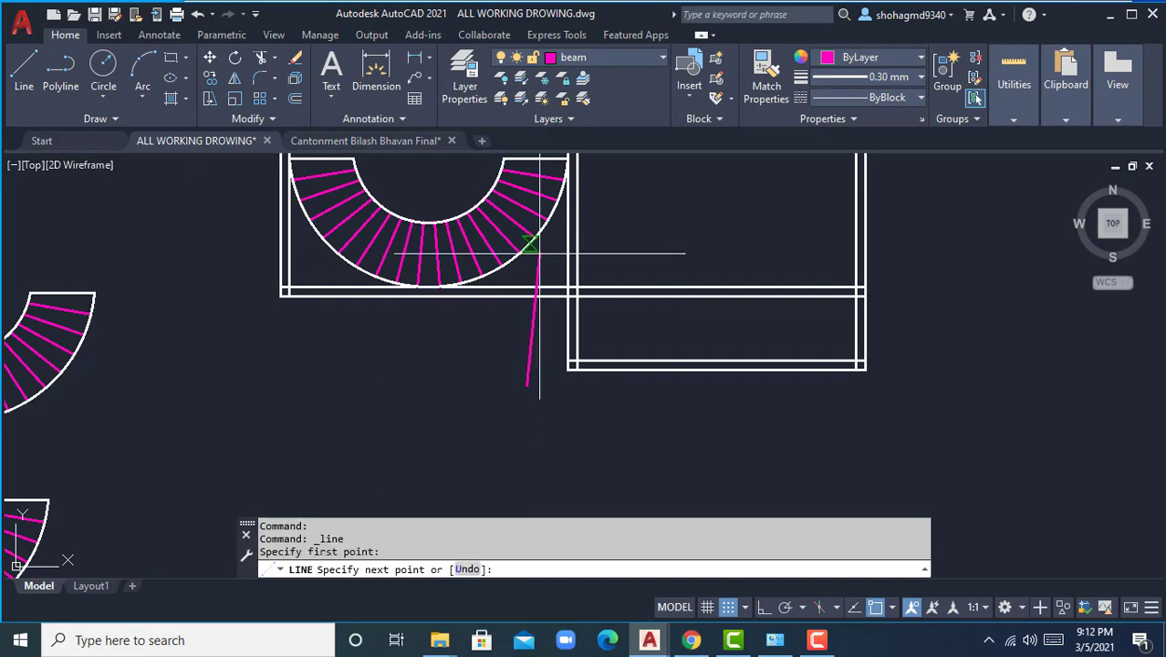
left_click(540, 274)
left_click(501, 320)
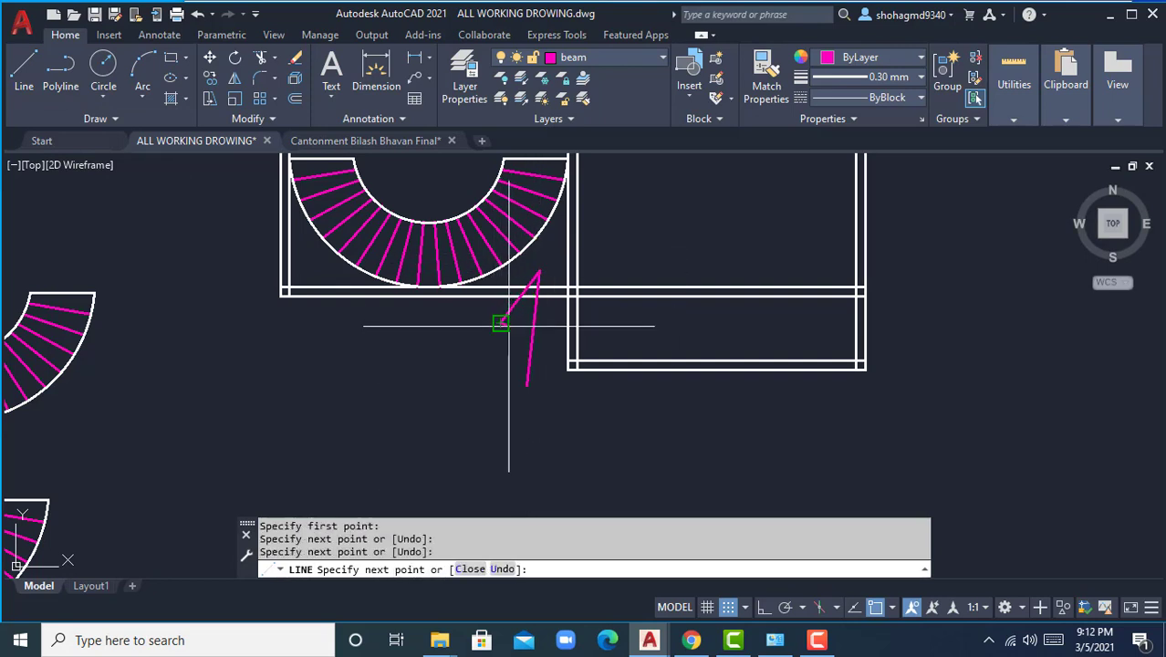
left_click(540, 273)
left_click(553, 317)
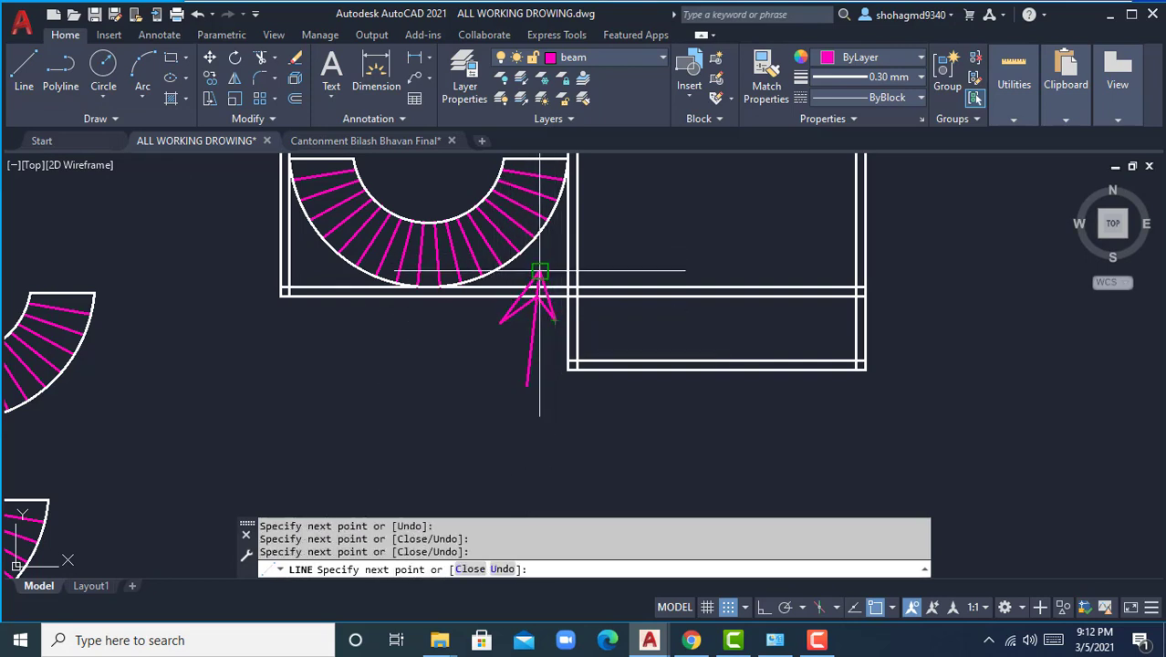
left_click(540, 272)
key("Return")
middle_click_drag(448, 363, 487, 501)
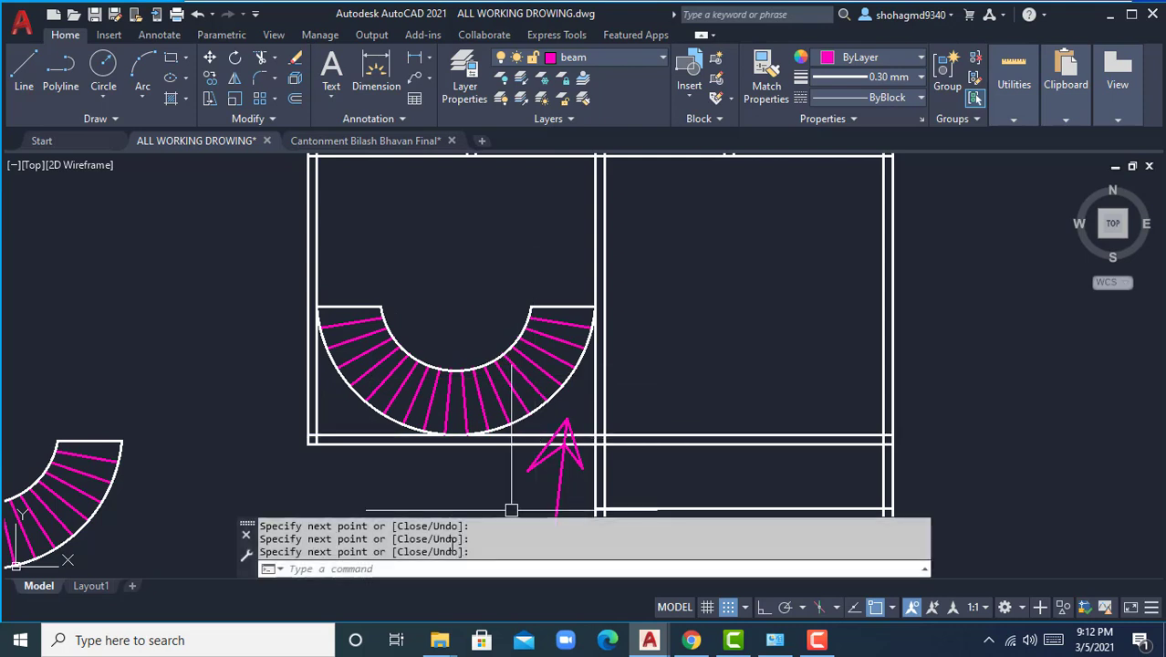
middle_click_drag(375, 559, 333, 468)
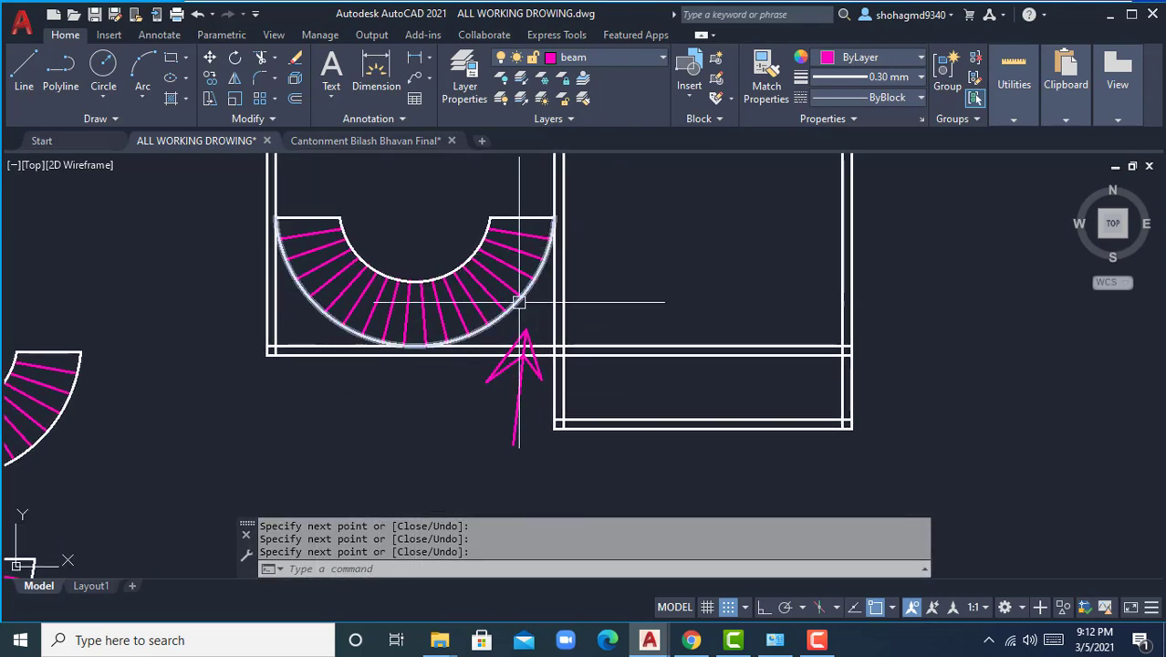
Draw a three-point arc across the treads of the half-ring stair in the plan's room, starting and ending above its short lines.
middle_click_drag(507, 343, 506, 373)
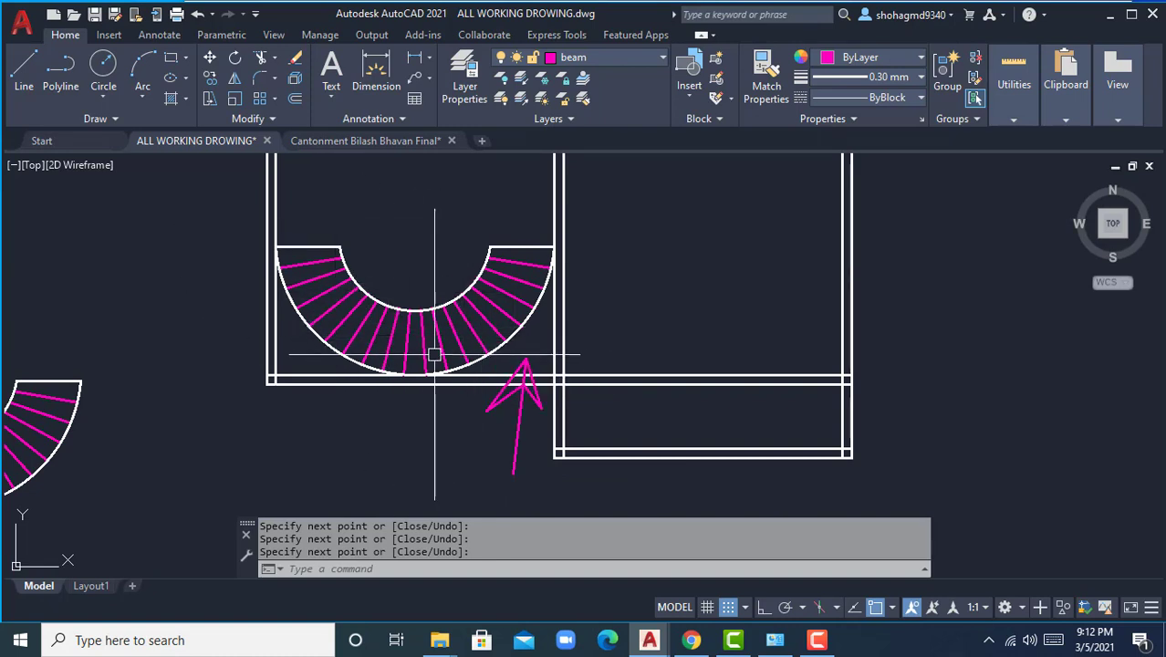
scroll(342, 310, "down", 2)
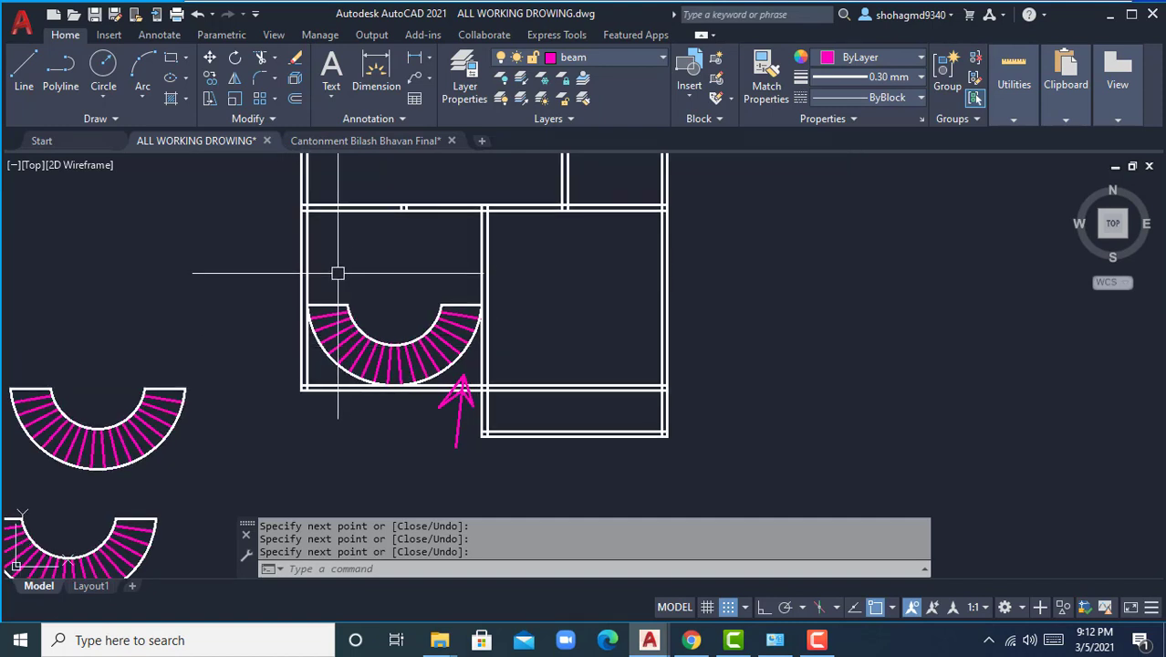
left_click(351, 266)
key("Escape")
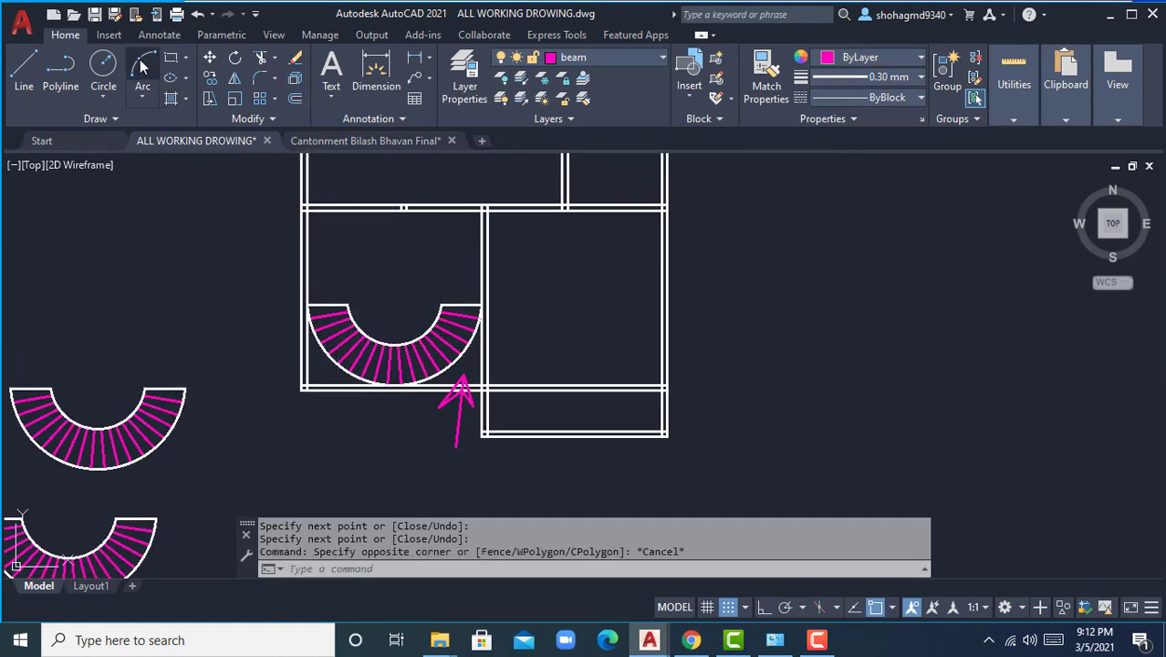
left_click(141, 66)
left_click(344, 262)
left_click(338, 333)
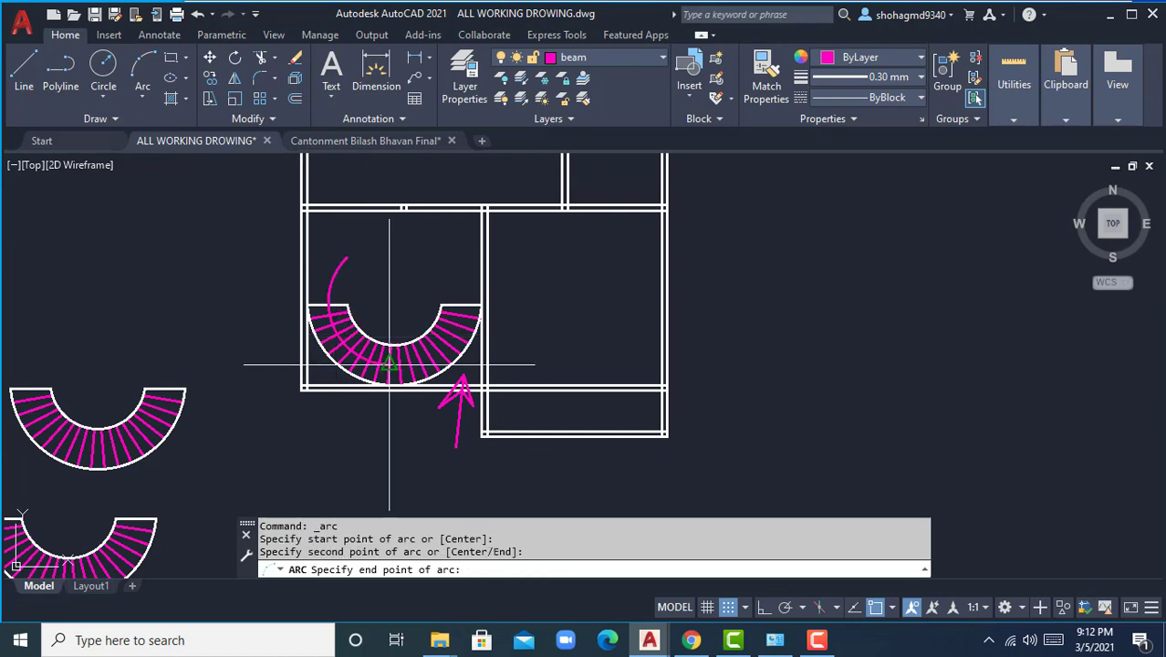
left_click(461, 287)
key("Escape")
Delete the arc drawn across the stair's treads.
scroll(468, 278, "up", 4)
left_click(467, 277)
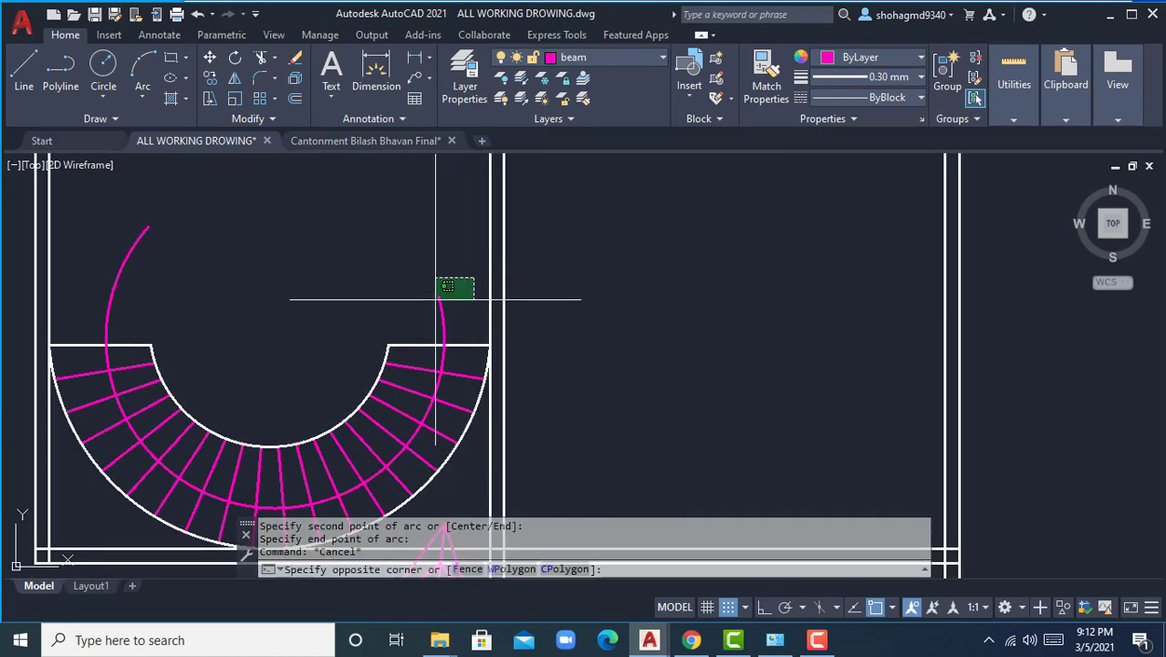
left_click(415, 307)
key("Delete")
scroll(484, 399, "down", 4)
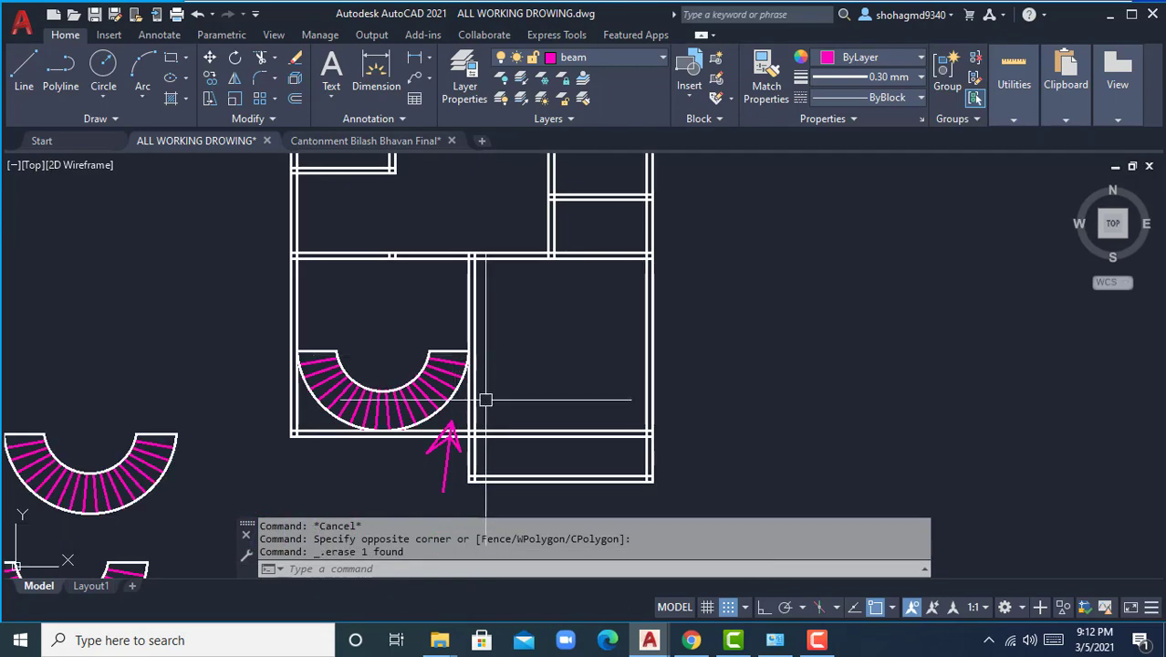
Delete all the lines of the arrow below the half-ring stair in the plan.
scroll(409, 365, "up", 4)
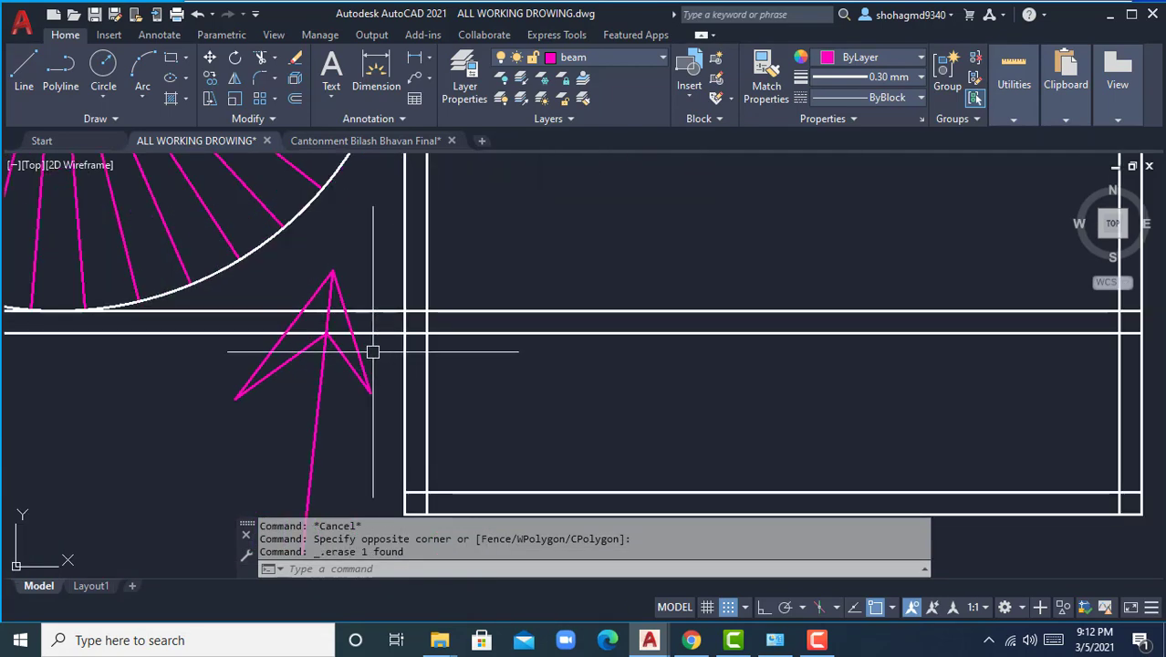
left_click(372, 349)
left_click(165, 397)
scroll(166, 397, "down", 3)
key("Delete")
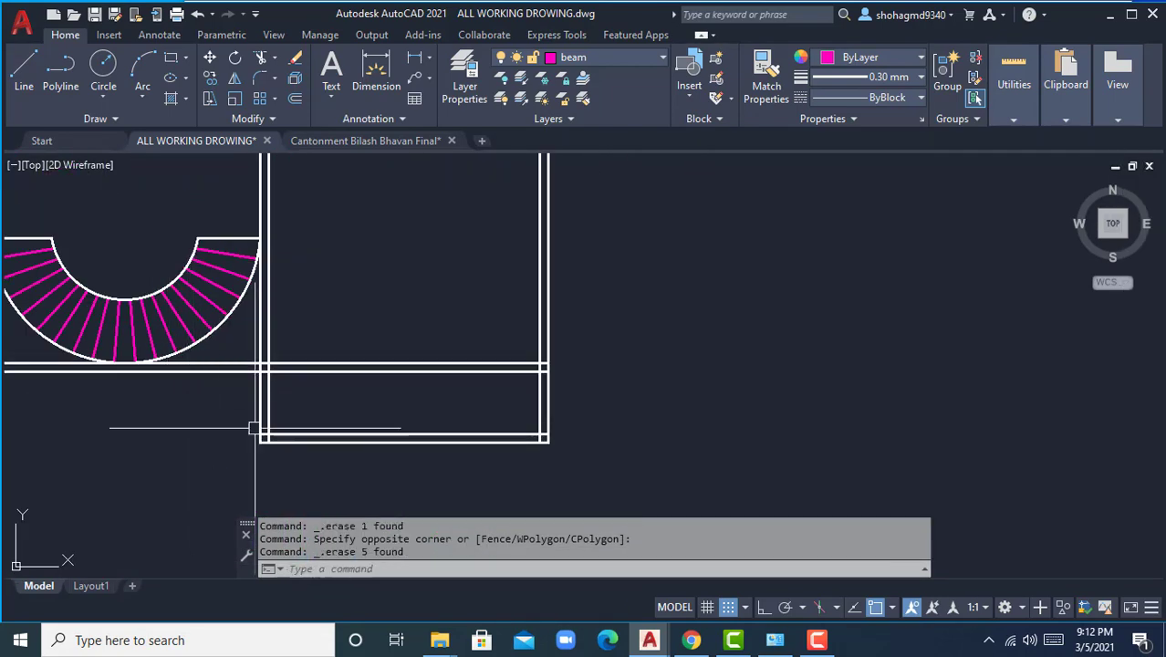
scroll(409, 407, "down", 3)
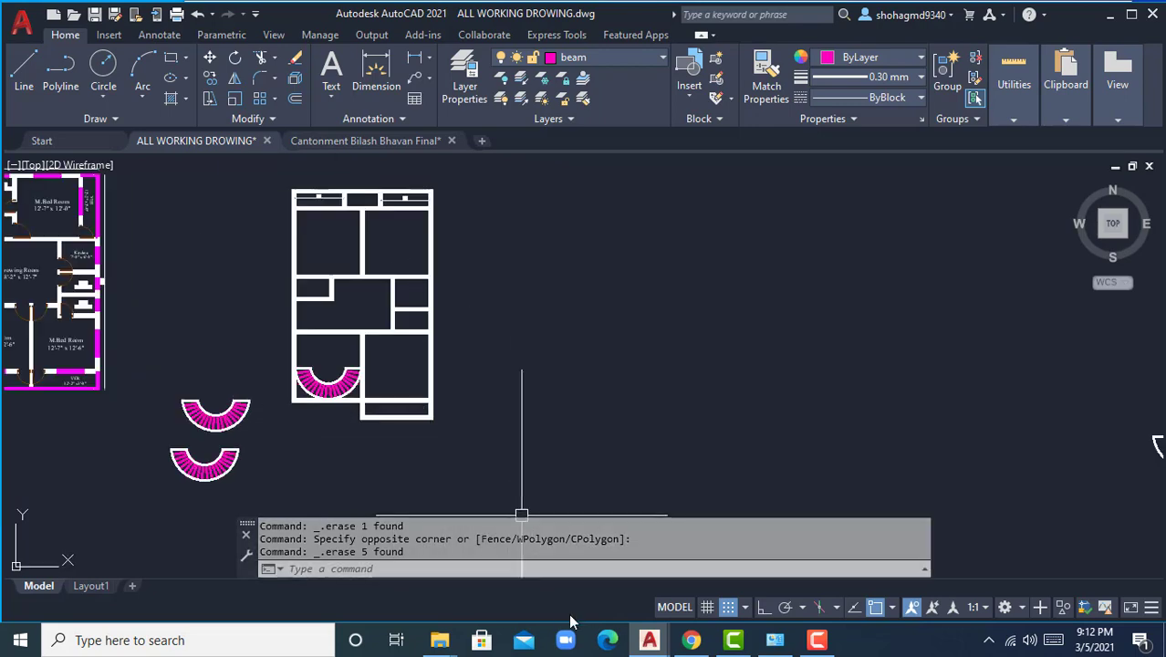
Switch to the Cantonment Bilash Bhavan Final drawing and review its notes sheets, including the column and beam details.
left_click(649, 642)
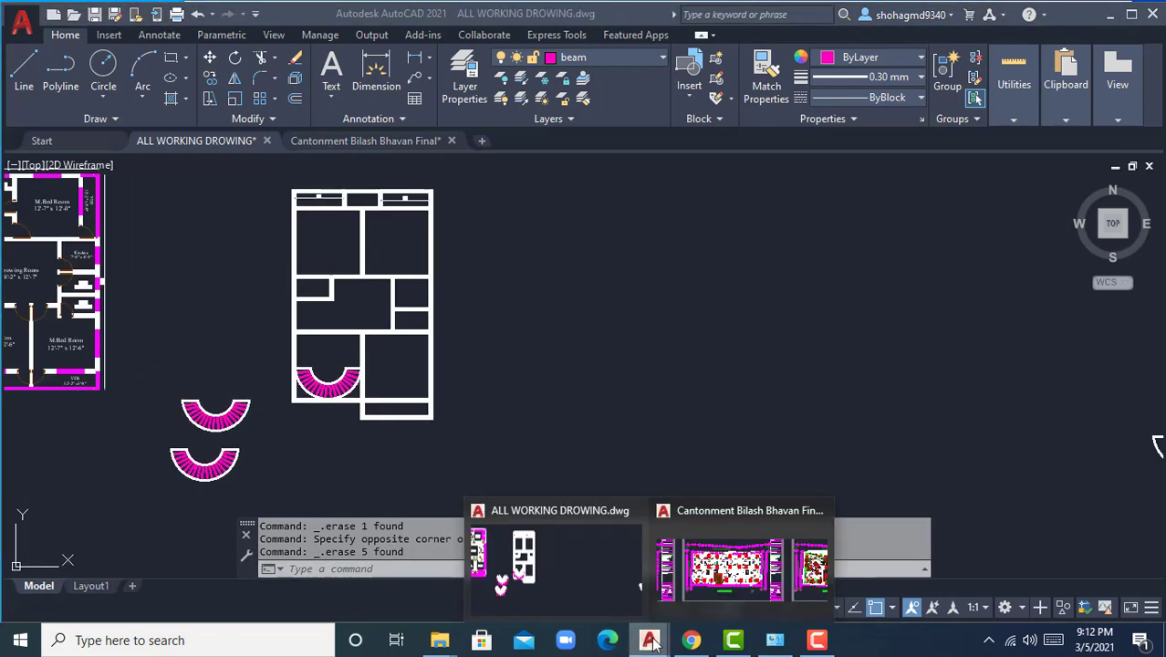
left_click(740, 562)
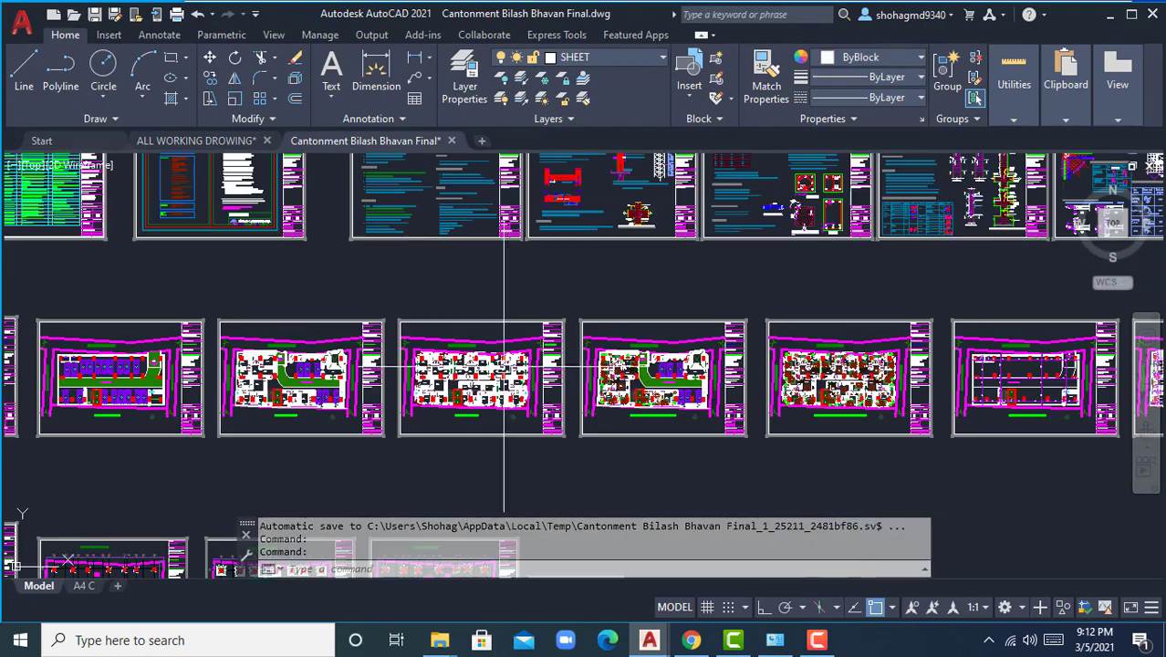
scroll(503, 366, "down", 4)
scroll(319, 282, "up", 10)
middle_click_drag(523, 382, 367, 467)
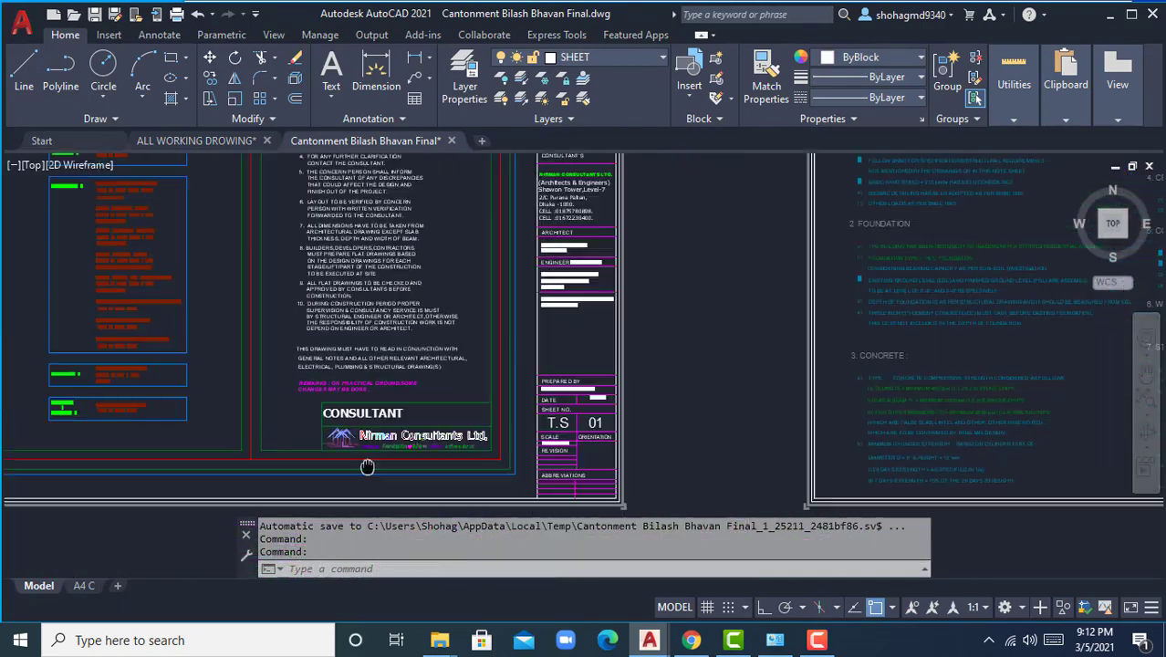
scroll(311, 422, "down", 5)
middle_click_drag(949, 425, 741, 293)
scroll(793, 281, "up", 4)
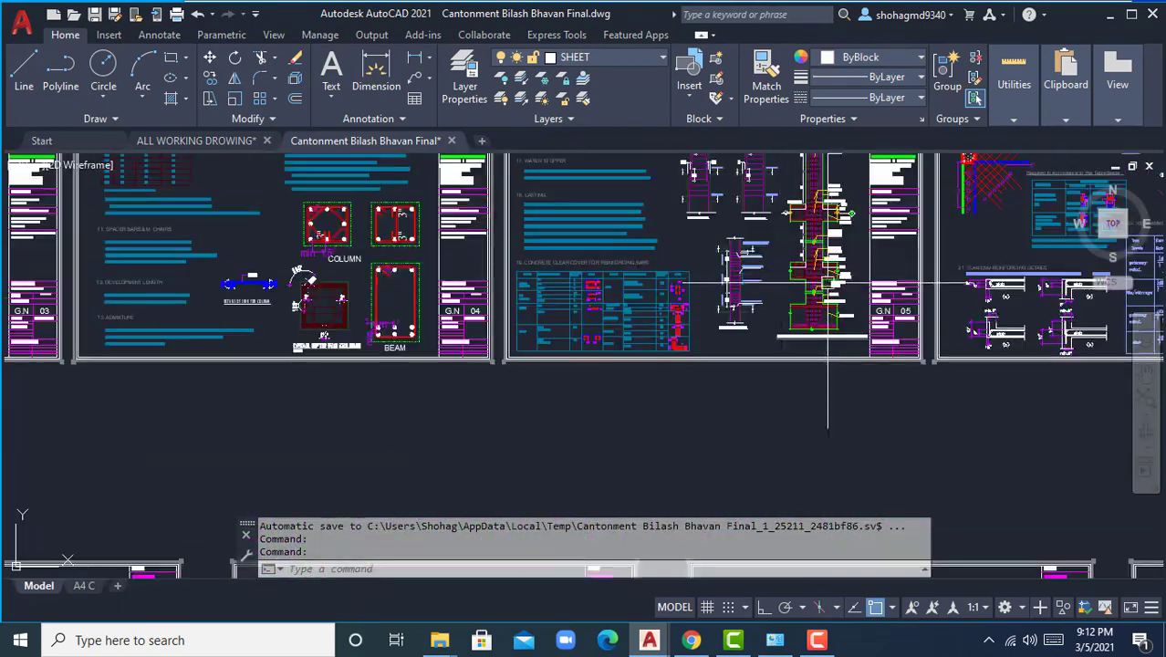
middle_click_drag(828, 281, 573, 398)
scroll(577, 408, "down", 2)
middle_click_drag(760, 430, 223, 415)
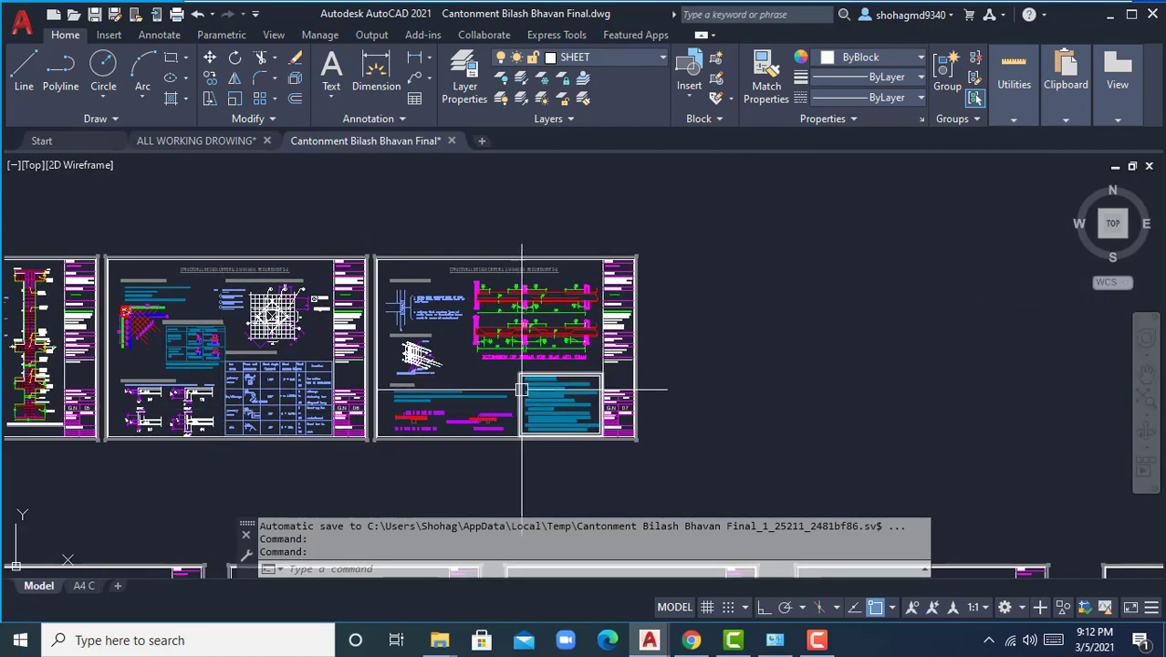
Examine the Architectural Working Drawing cover sheet and its title block at the start of the architectural set.
scroll(531, 383, "down", 5)
middle_click_drag(524, 393, 1157, 285)
scroll(697, 345, "up", 6)
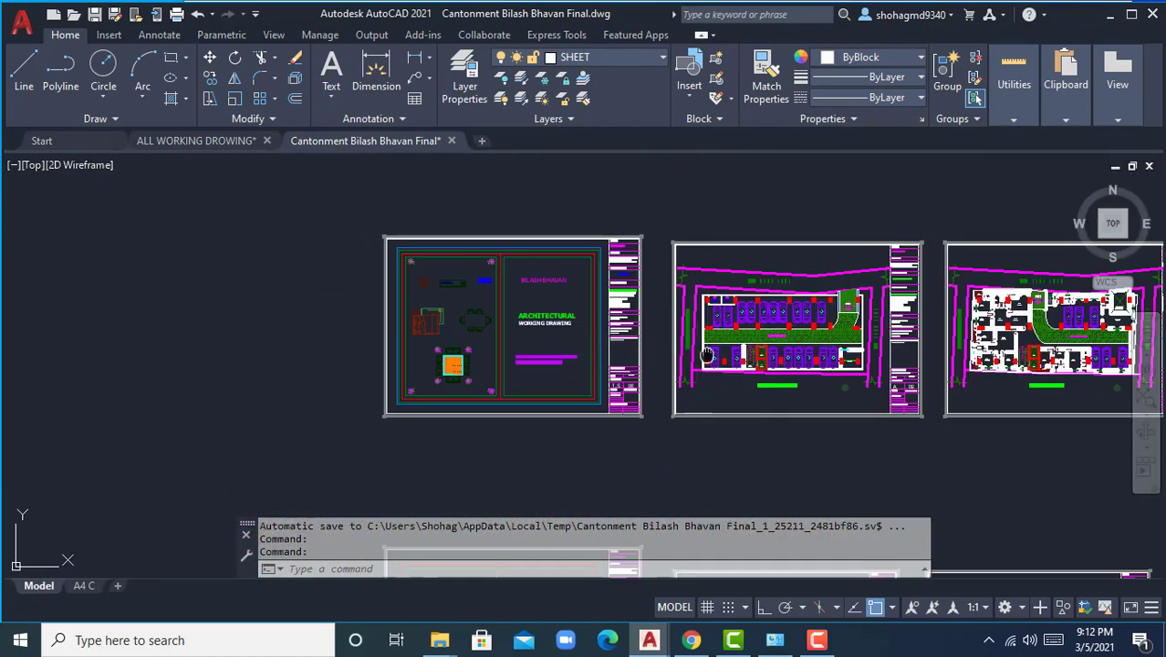
middle_click_drag(701, 349, 401, 328)
scroll(231, 311, "up", 6)
scroll(392, 338, "down", 3)
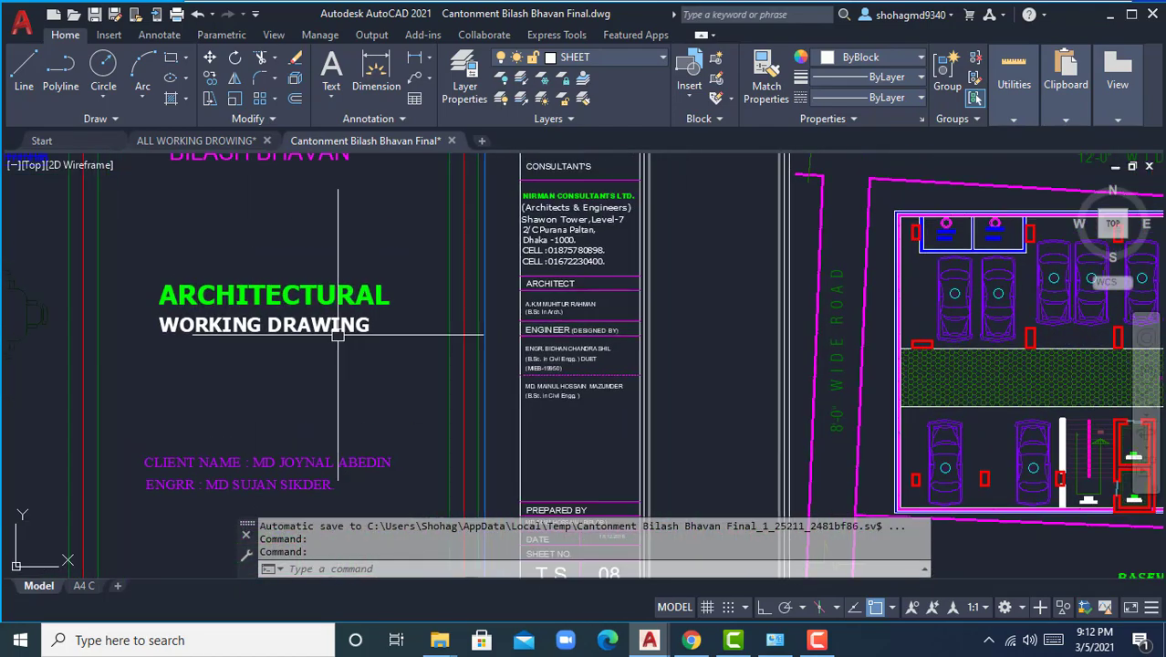
scroll(302, 331, "up", 4)
middle_click_drag(416, 346, 50, 312)
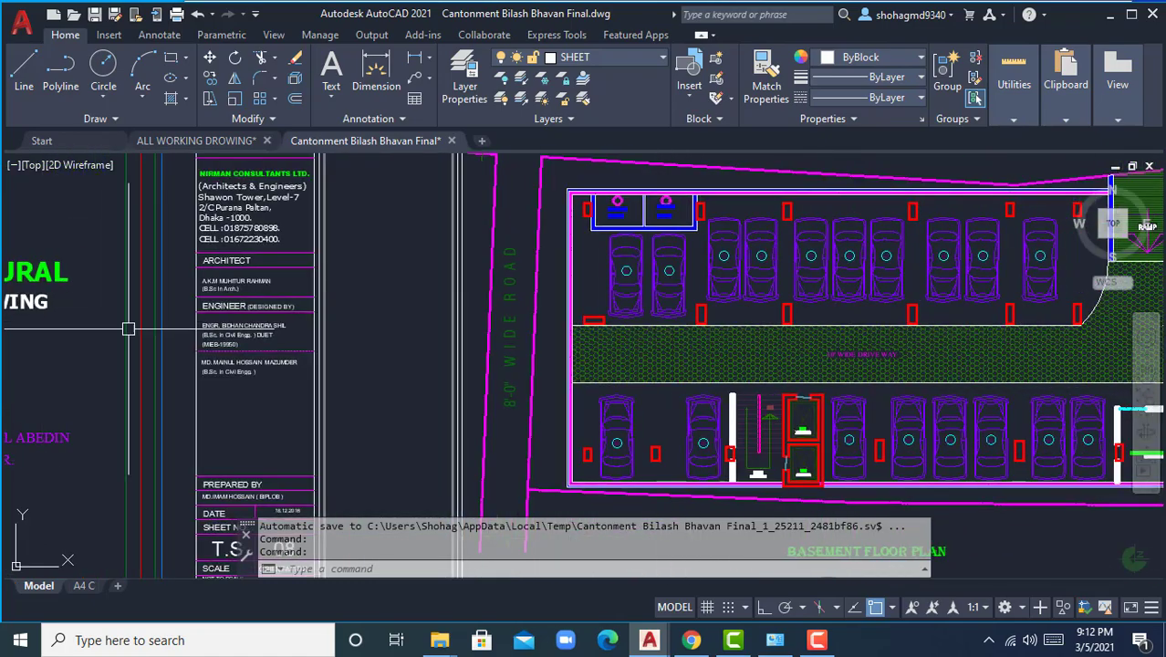
Examine the basement and ground floor plan sheets with their parking areas, ramp and driveway.
scroll(461, 324, "down", 2)
middle_click_drag(912, 336, 144, 343)
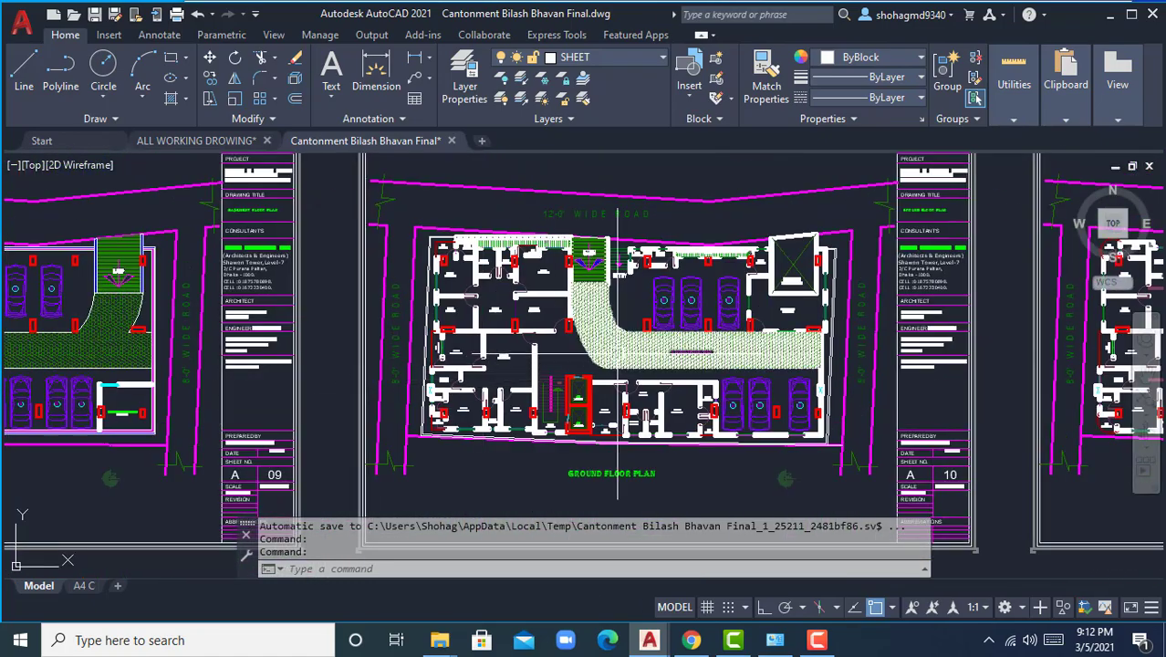
middle_click_drag(612, 370, 496, 373)
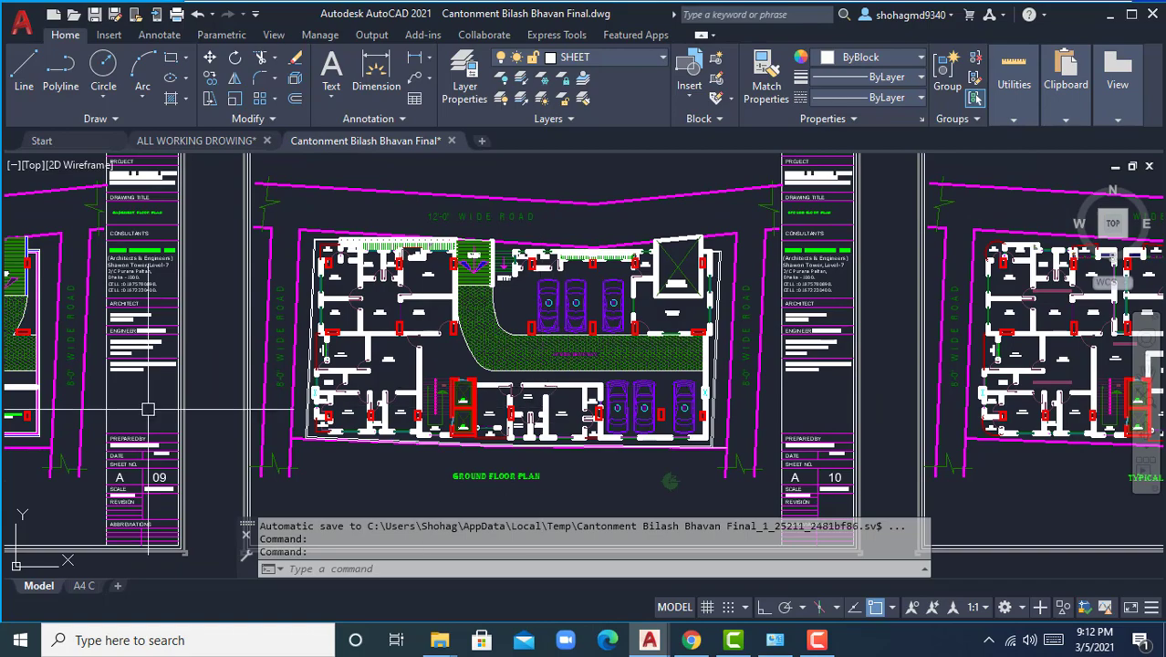
middle_click_drag(147, 409, 509, 398)
middle_click_drag(939, 368, 453, 354)
middle_click_drag(711, 336, 448, 347)
scroll(453, 344, "down", 4)
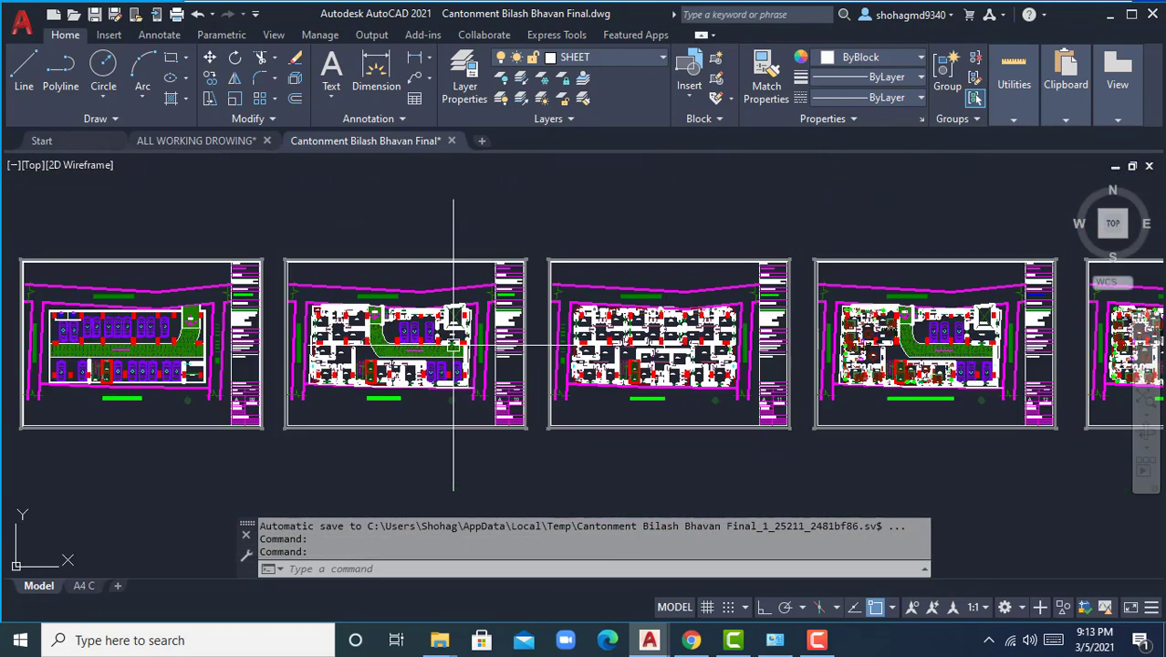
Examine the typical floor plan and the ground and typical floor furniture layout plans.
scroll(395, 359, "up", 2)
middle_click_drag(848, 365, 473, 370)
scroll(556, 366, "up", 2)
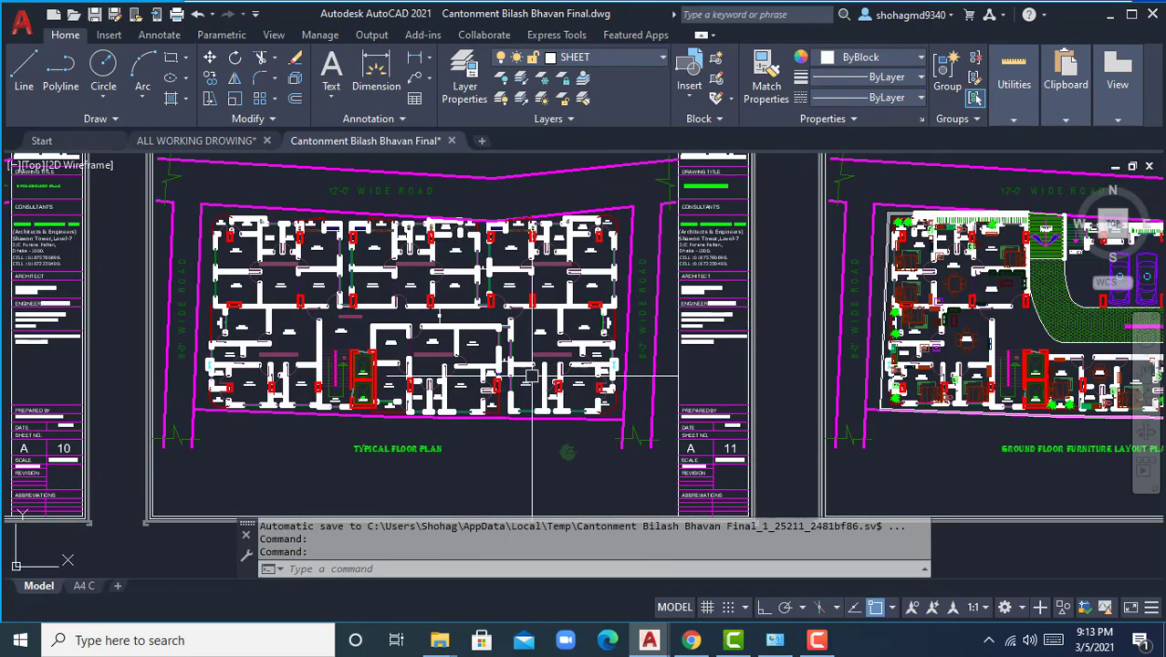
middle_click_drag(526, 368, 32, 368)
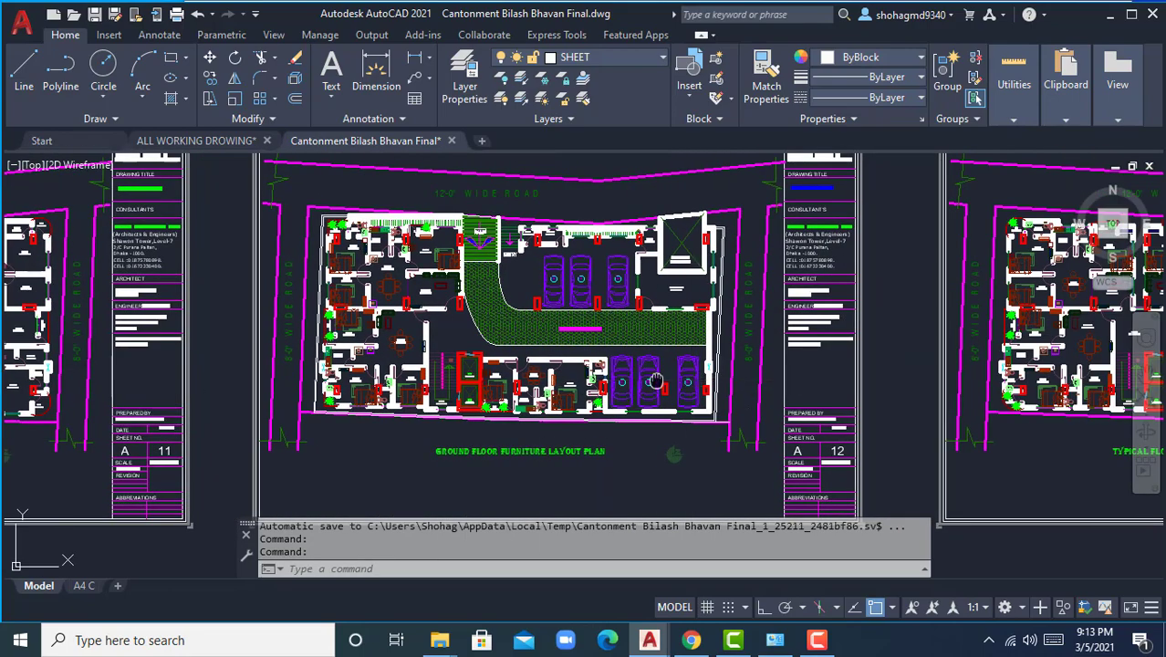
middle_click_drag(657, 381, 33, 397)
scroll(526, 420, "down", 2)
scroll(585, 407, "up", 2)
middle_click_drag(494, 449, 715, 421)
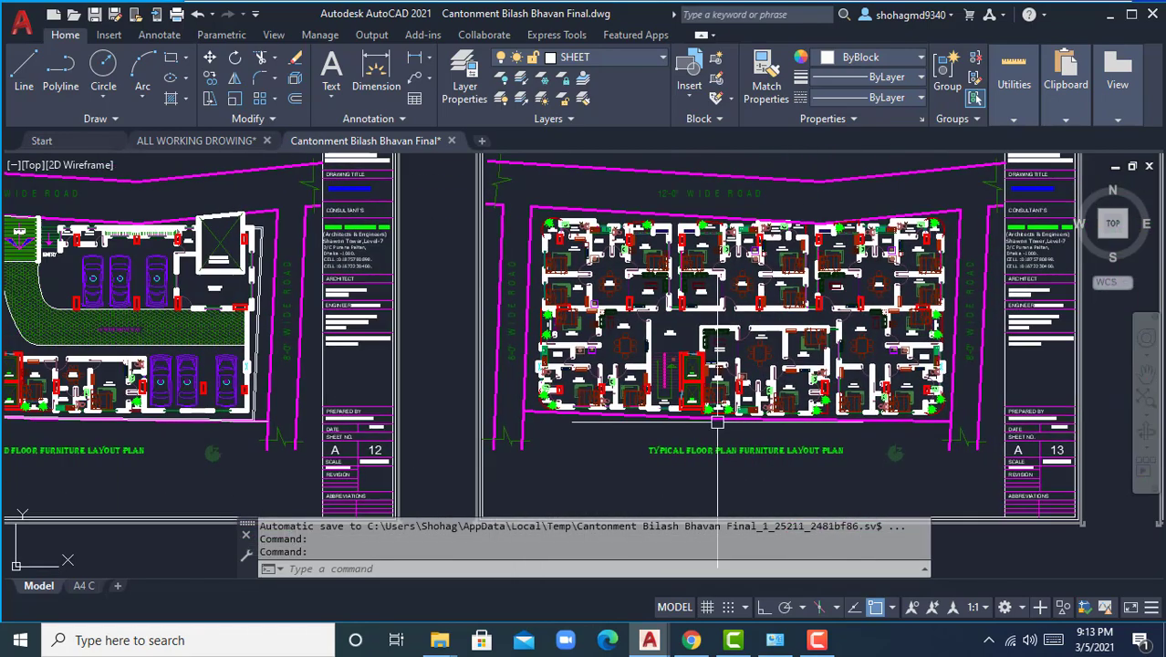
scroll(718, 421, "up", 5)
scroll(755, 415, "down", 10)
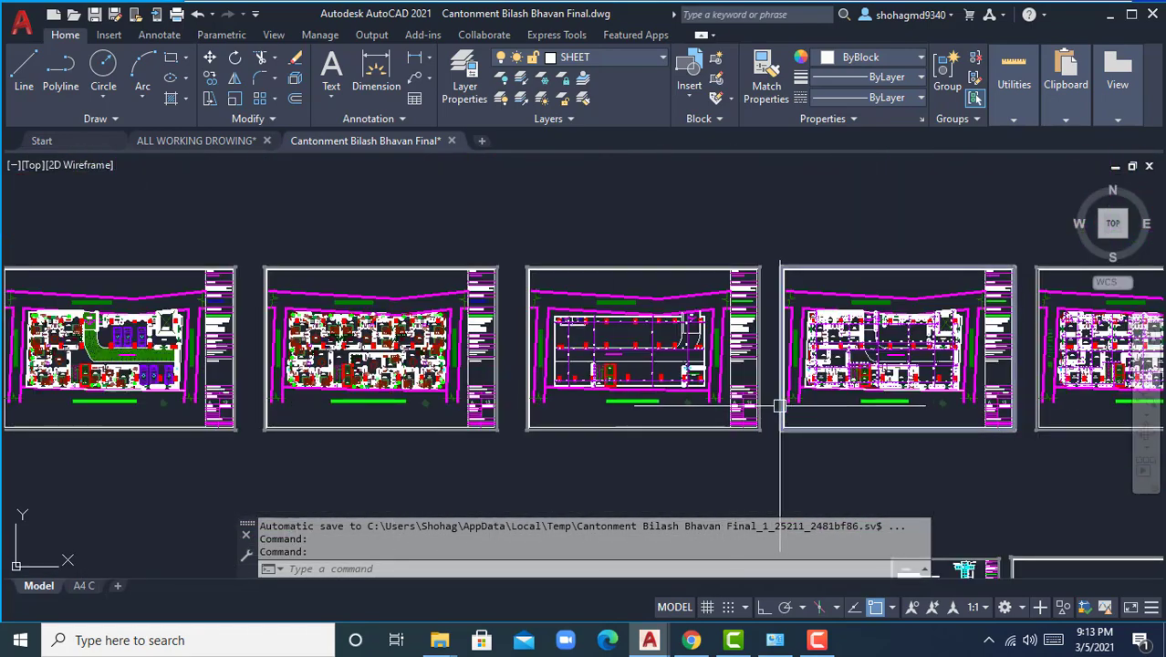
Examine the basement, ground and typical floor working plans on sheets A 14 to A 16.
scroll(661, 365, "up", 5)
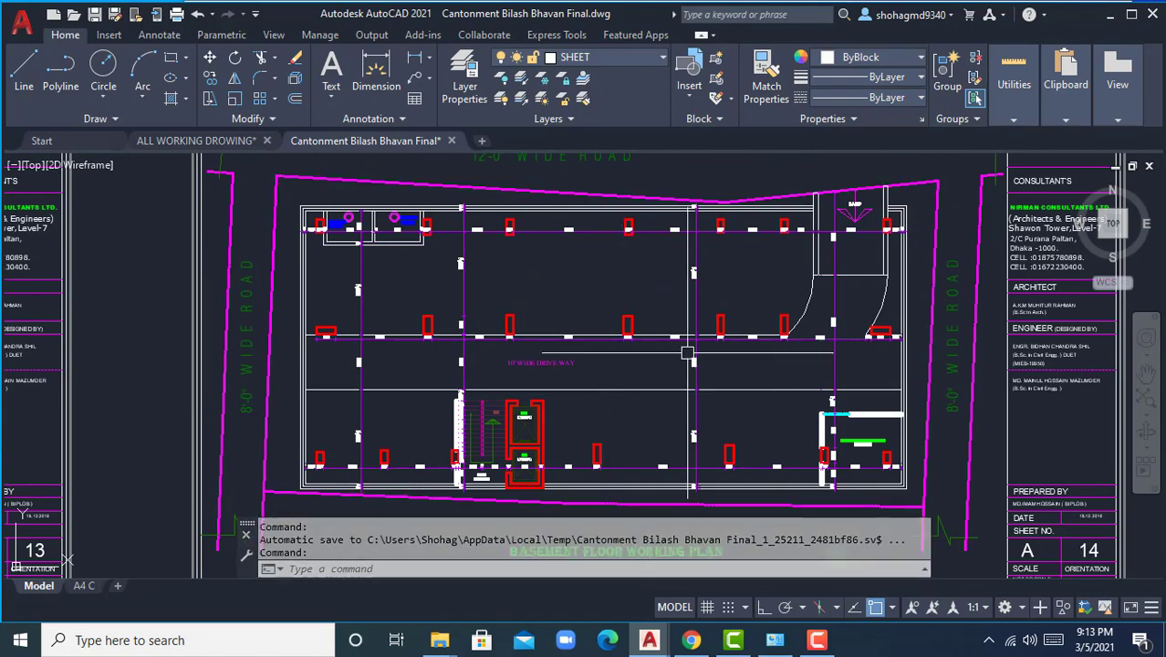
middle_click_drag(677, 369, 645, 311)
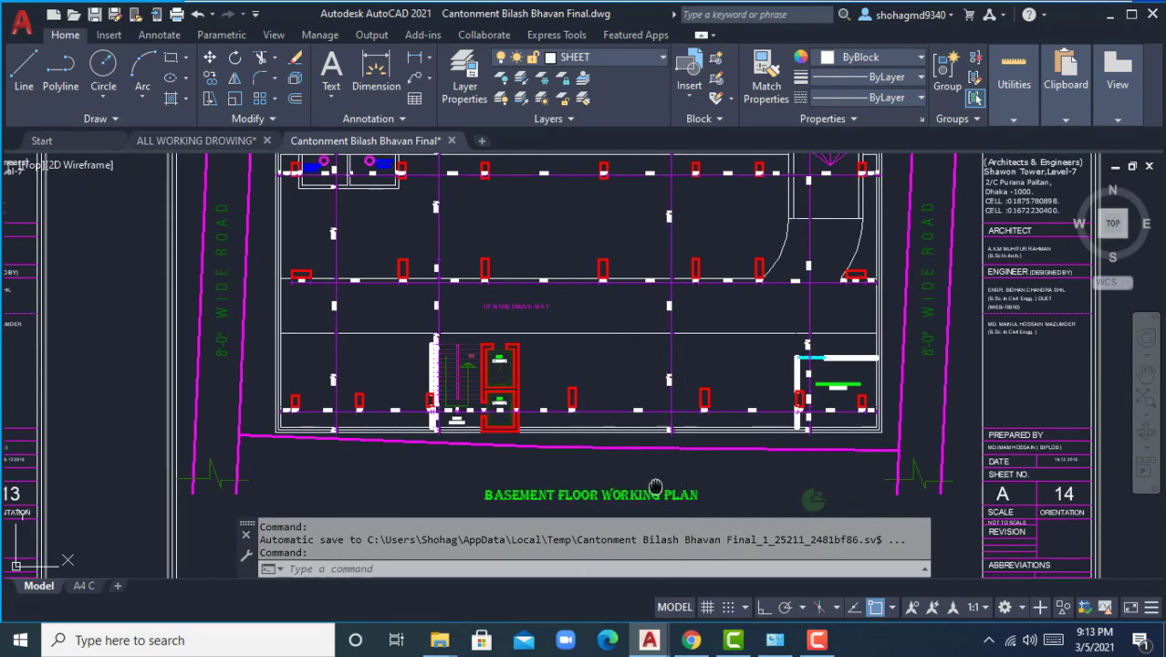
scroll(655, 487, "down", 5)
scroll(755, 417, "up", 5)
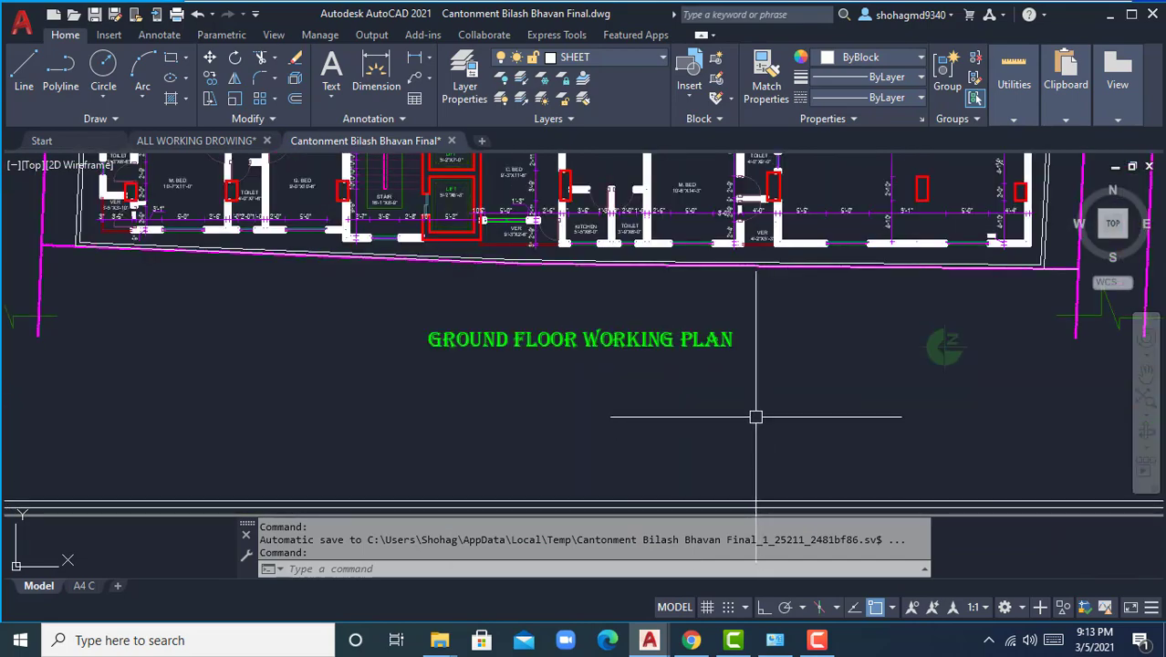
scroll(588, 464, "down", 6)
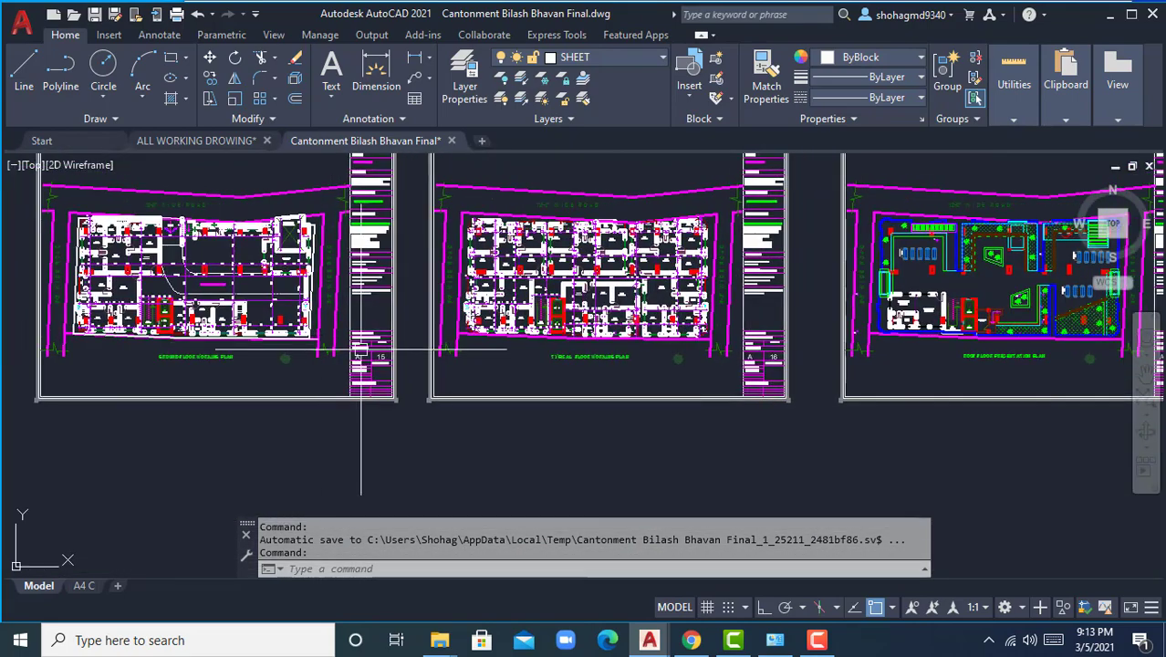
scroll(486, 343, "up", 8)
middle_click_drag(817, 401, 746, 435)
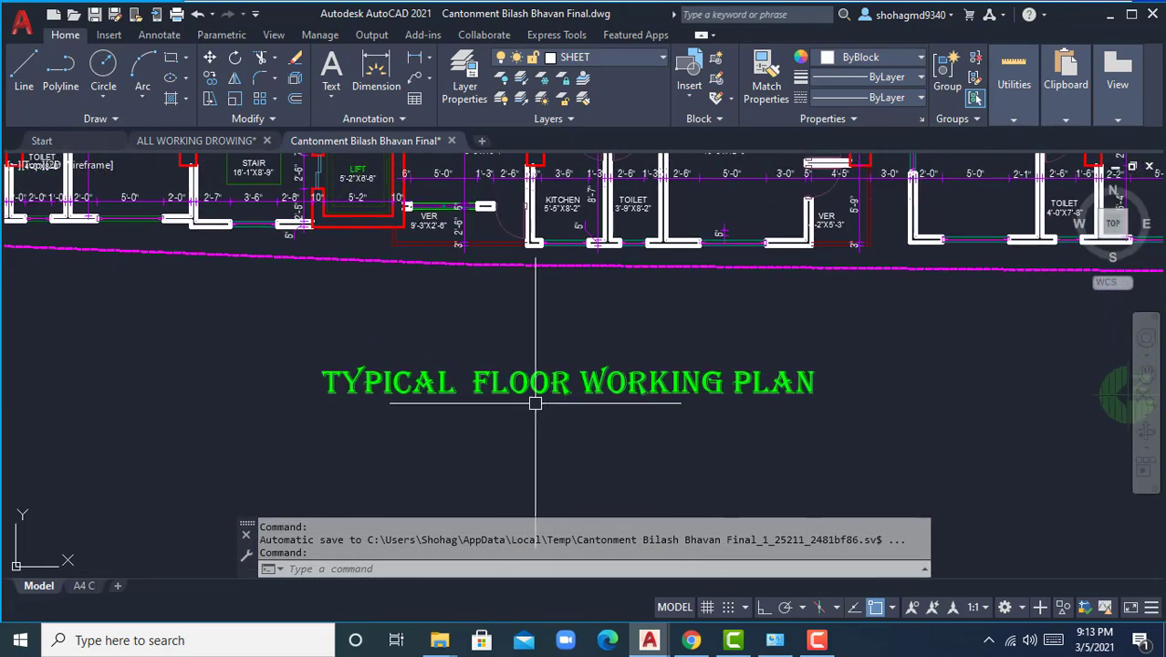
Examine the roof floor presentation plan and the roof floor presentation working layout plan.
scroll(854, 396, "down", 6)
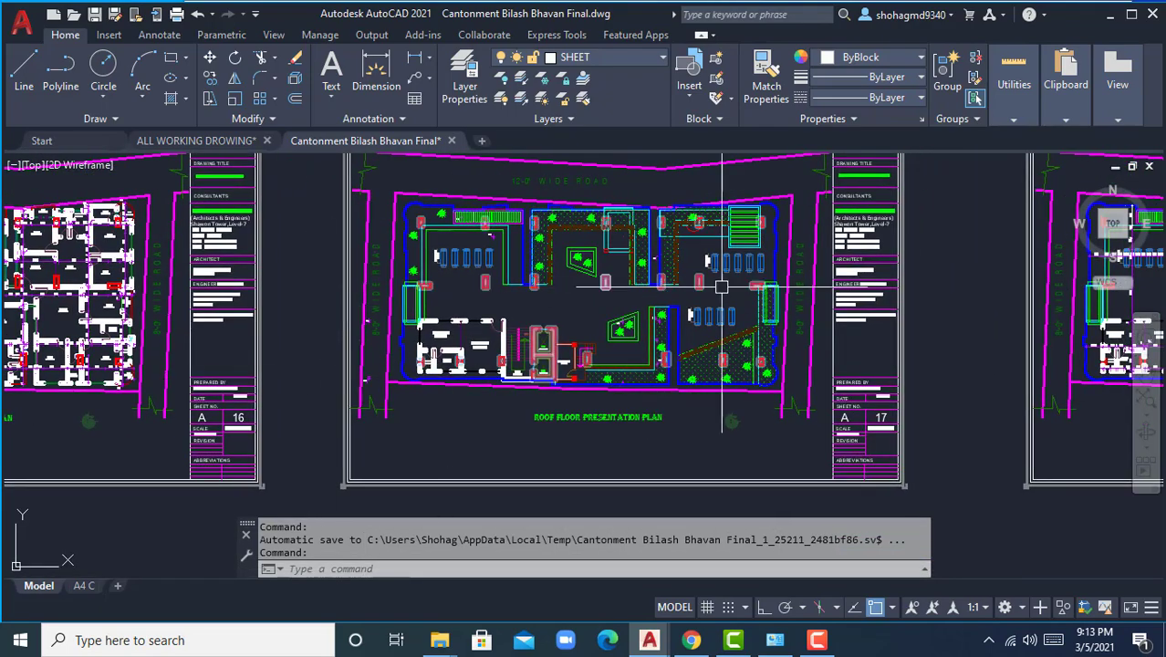
middle_click_drag(559, 347, 81, 347)
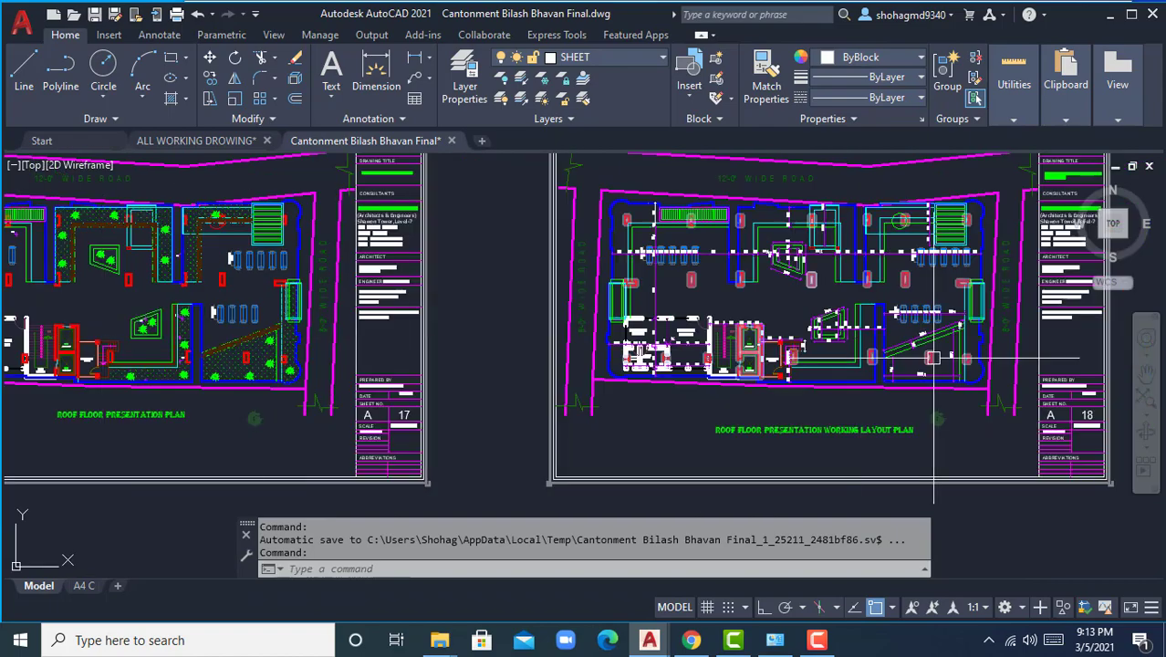
middle_click_drag(866, 362, 579, 355)
scroll(579, 354, "down", 2)
middle_click_drag(889, 334, 550, 334)
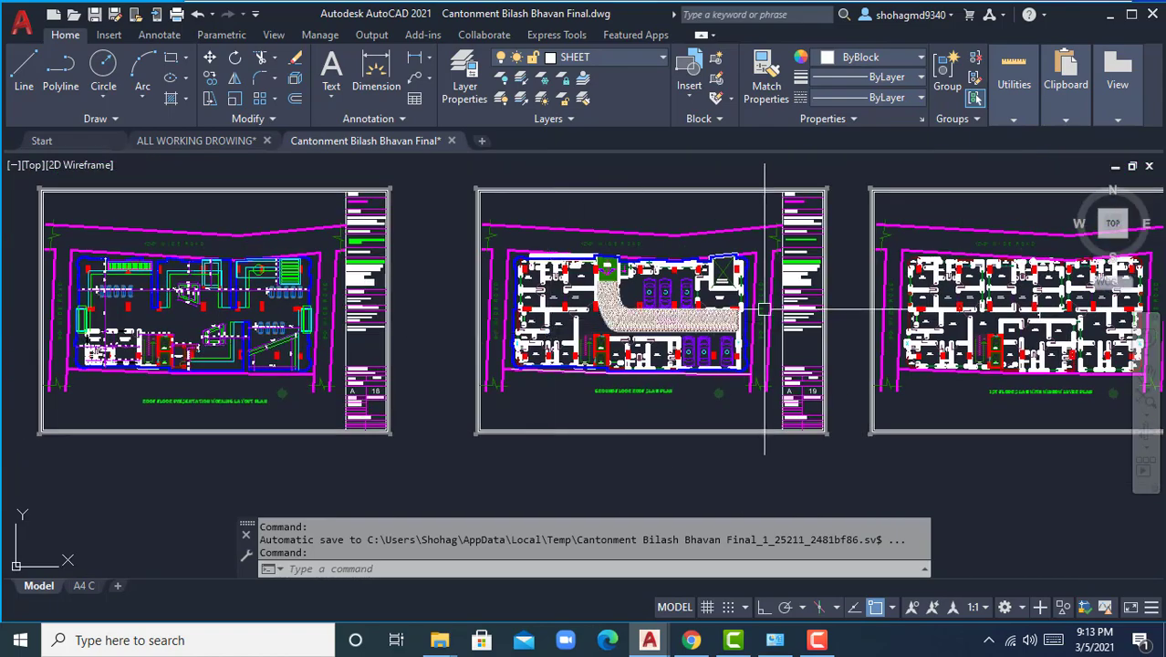
Review the remaining floor plan sheets from A 19 onward and the rows of sheets that follow them.
scroll(780, 308, "up", 2)
middle_click_drag(849, 338, 241, 336)
scroll(402, 338, "down", 2)
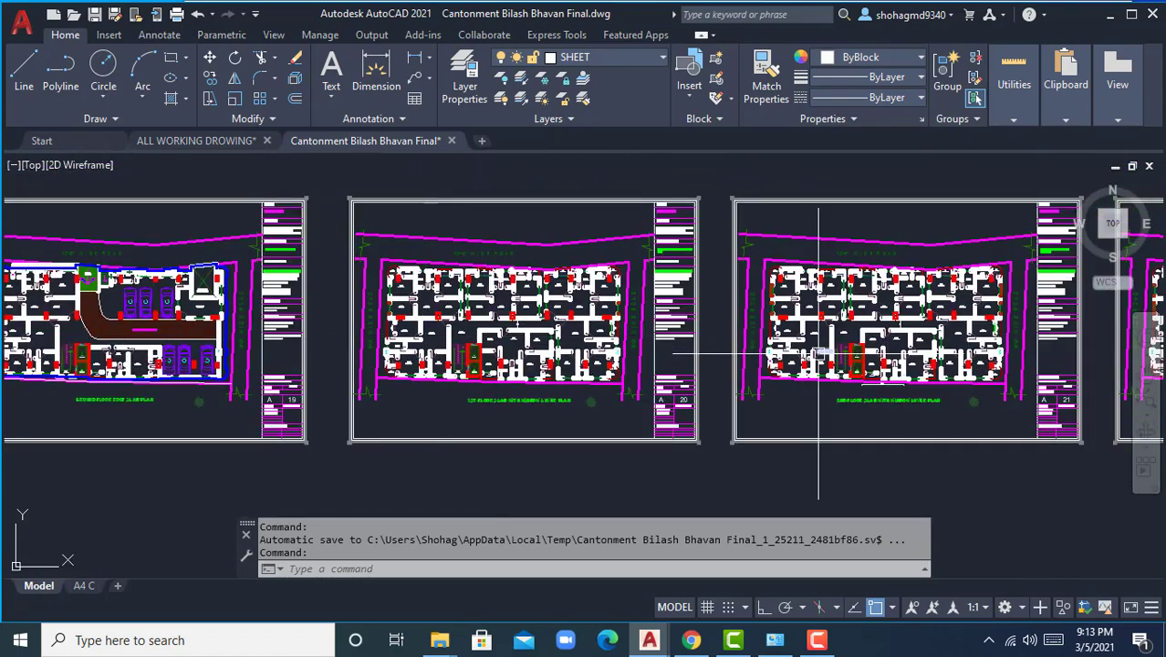
middle_click_drag(1099, 376, 193, 329)
middle_click_drag(822, 347, 305, 360)
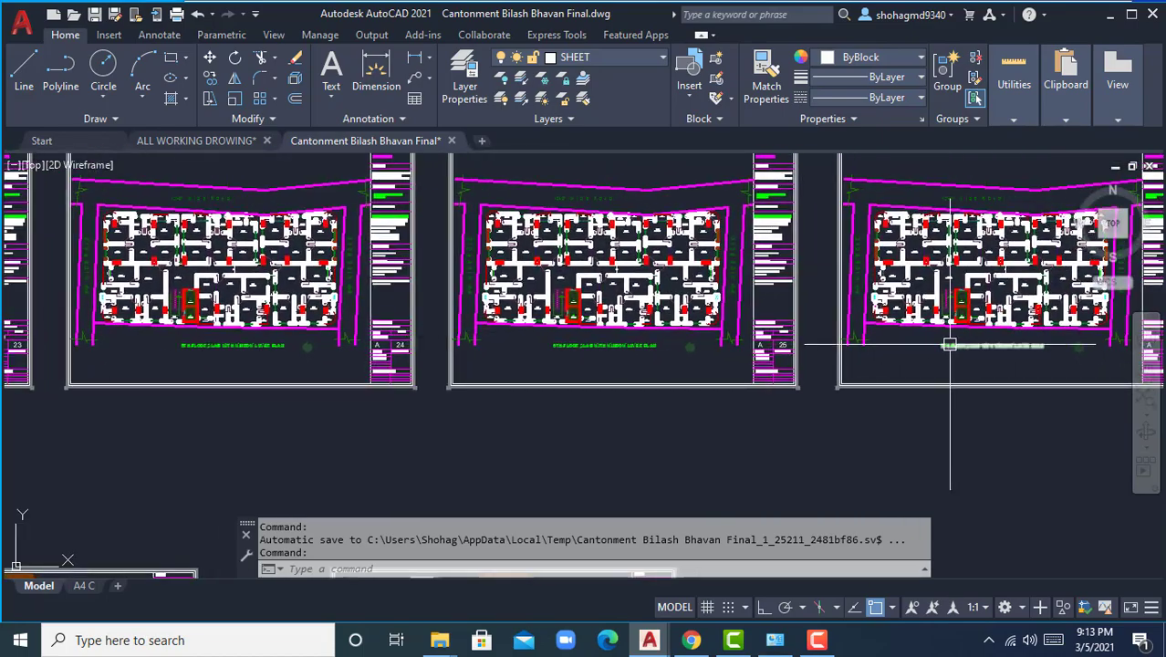
scroll(713, 365, "down", 1)
scroll(808, 321, "down", 2)
middle_click_drag(812, 320, 275, 266)
middle_click_drag(635, 276, 341, 343)
scroll(683, 329, "down", 2)
middle_click_drag(785, 353, 649, 353)
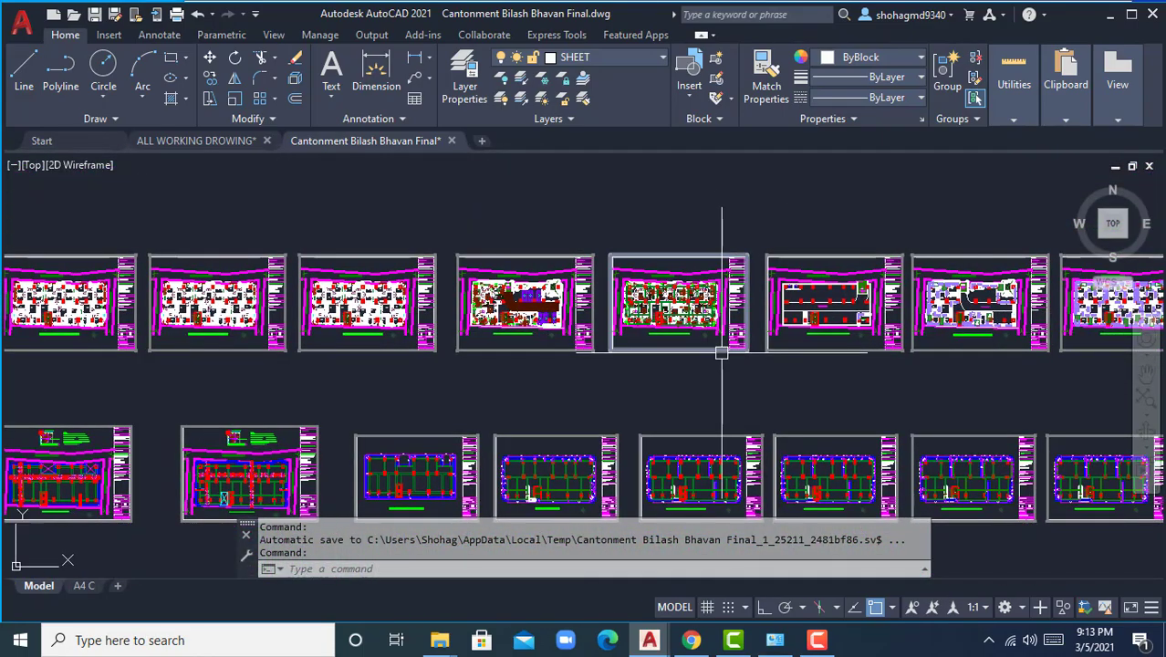
Look over the rows of floor plan and beam sheets and return to the start of the structural working drawing row.
middle_click_drag(721, 352, 566, 348)
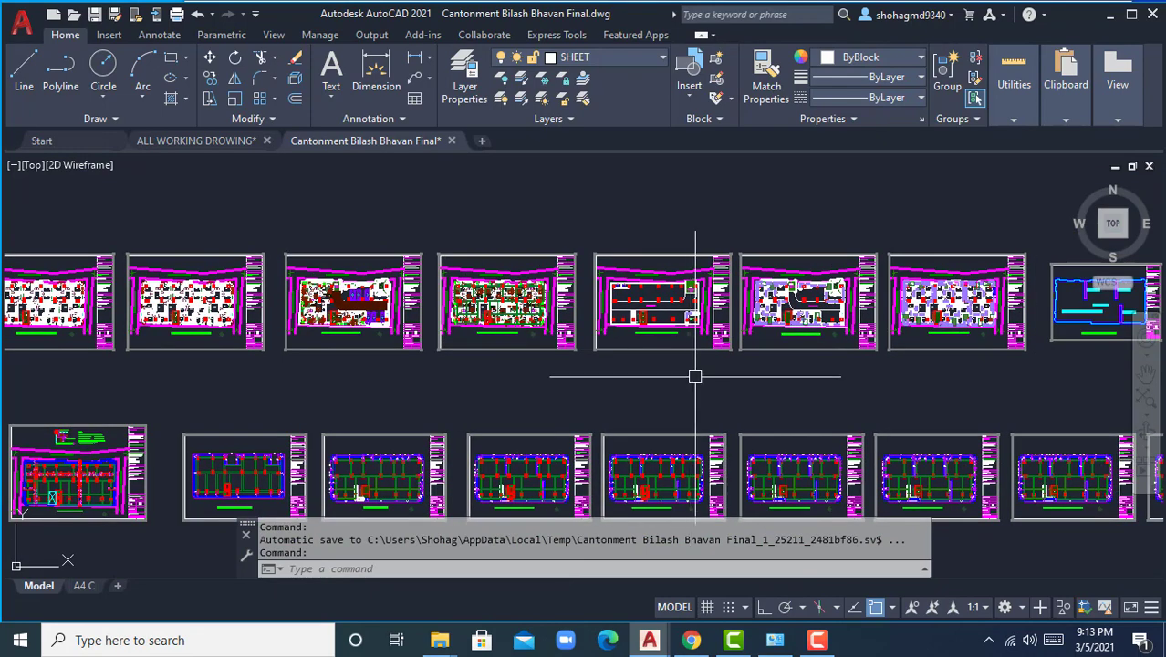
mouse_move(695, 376)
middle_mouse_down()
mouse_move(406, 356)
mouse_move(912, 344)
middle_mouse_up()
scroll(406, 356, "down", 2)
middle_click_drag(389, 327, 969, 348)
middle_click_drag(420, 347, 828, 347)
middle_click_drag(506, 360, 982, 337)
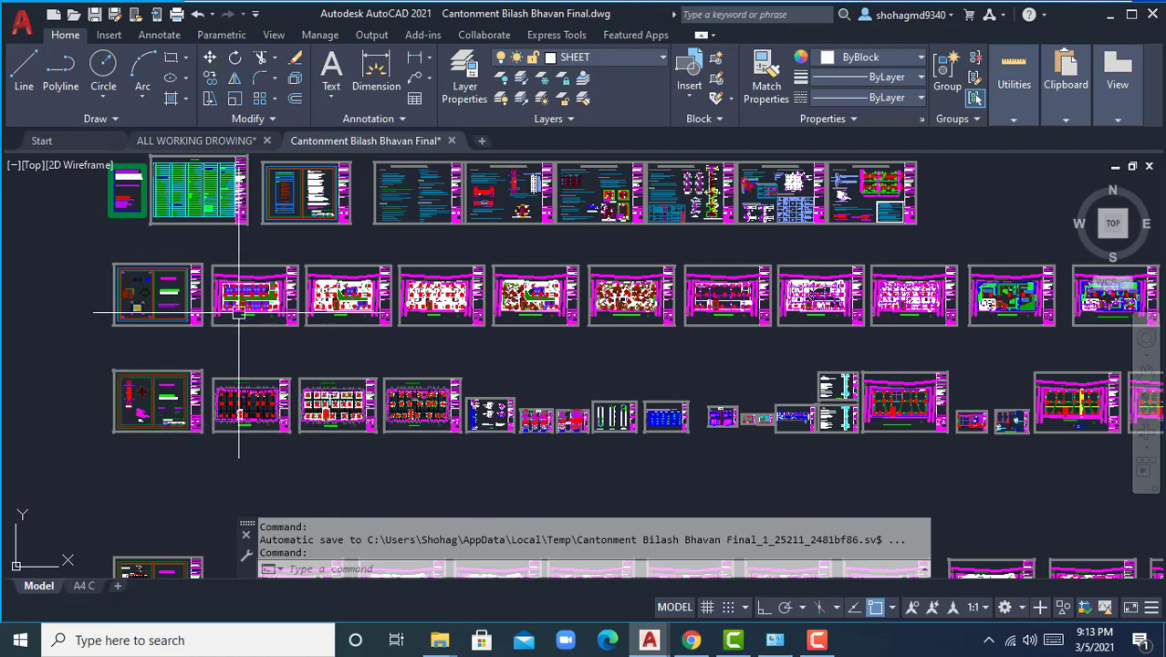
scroll(240, 311, "up", 2)
scroll(531, 277, "down", 2)
scroll(303, 401, "up", 2)
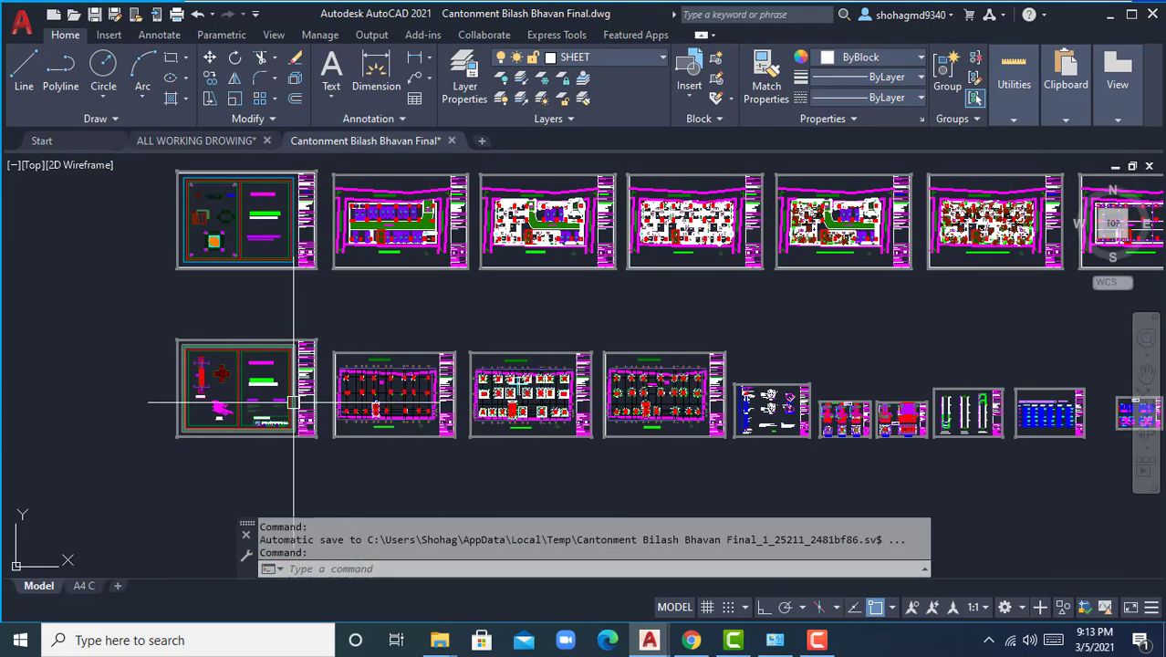
Examine the structural title sheet and the column layout plan on sheet S 55.
scroll(236, 418, "up", 4)
middle_click_drag(519, 431, 391, 403)
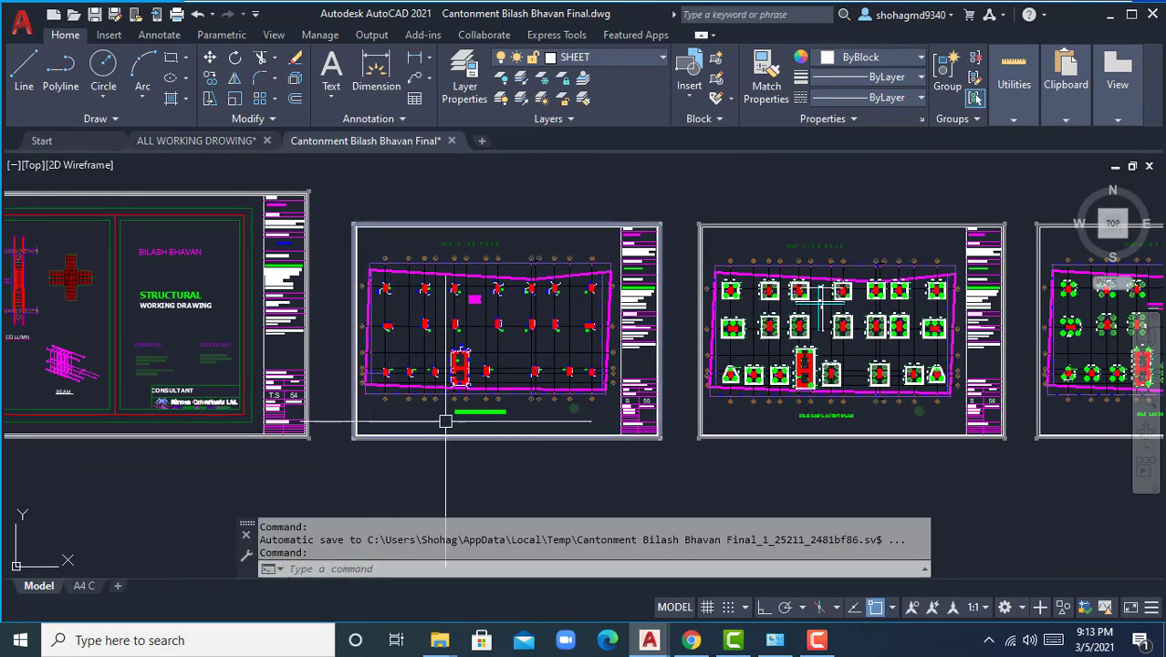
scroll(527, 379, "up", 4)
scroll(501, 377, "down", 2)
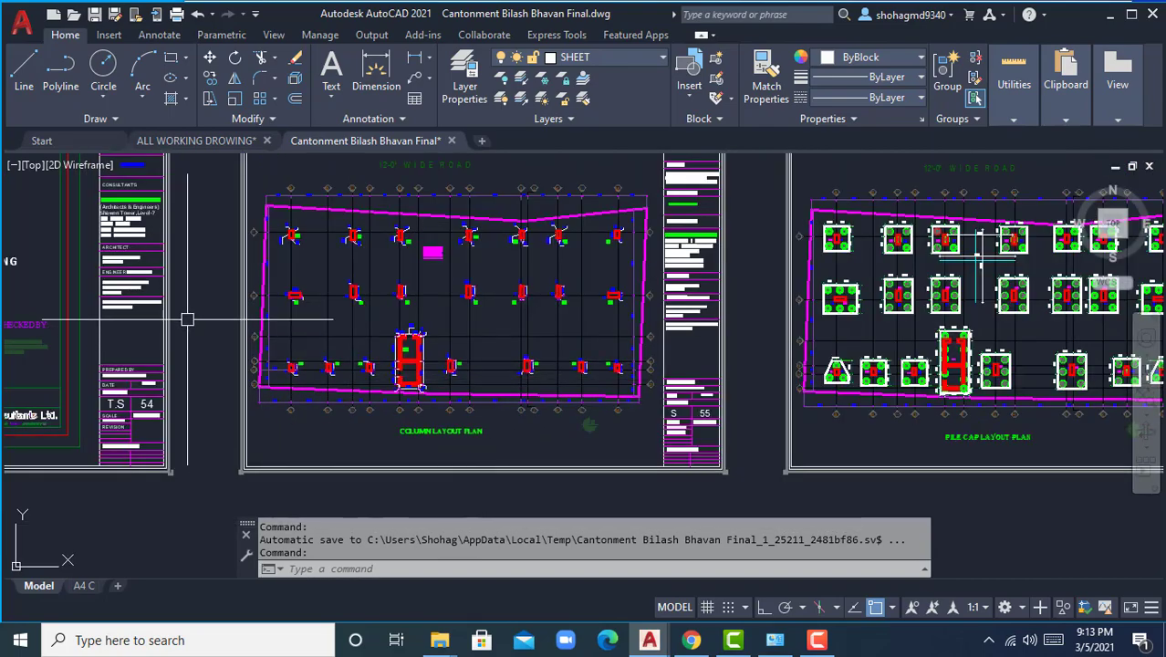
scroll(392, 312, "up", 2)
mouse_move(479, 325)
middle_mouse_down()
mouse_move(278, 336)
mouse_move(571, 309)
middle_mouse_up()
scroll(292, 333, "down", 2)
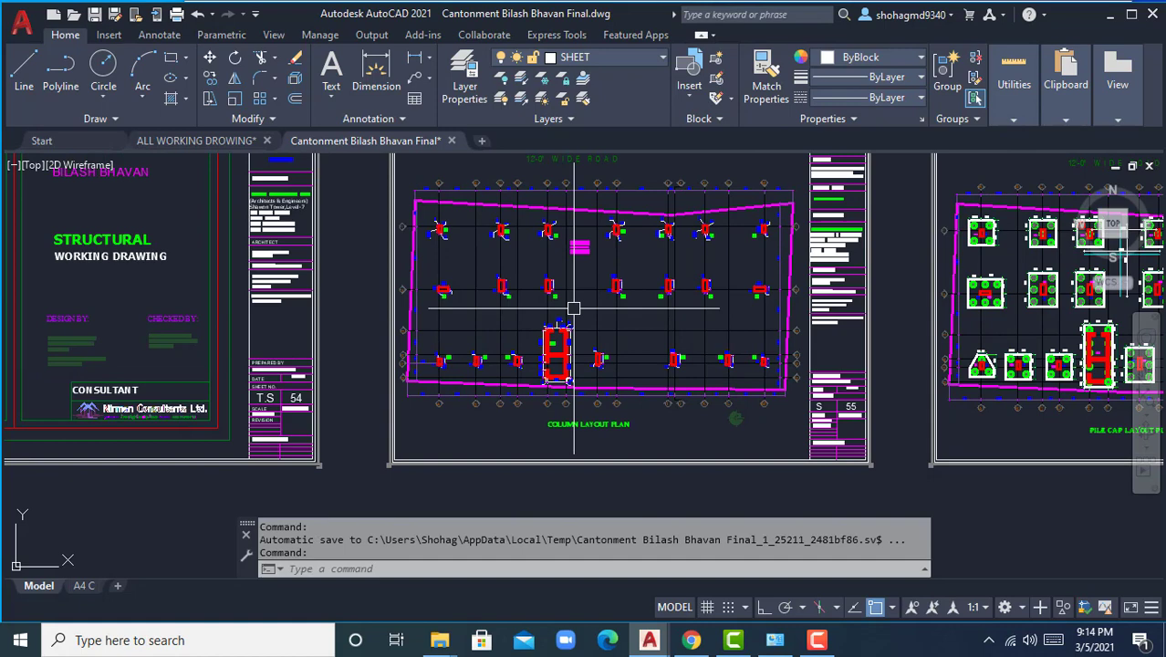
scroll(617, 330, "up", 3)
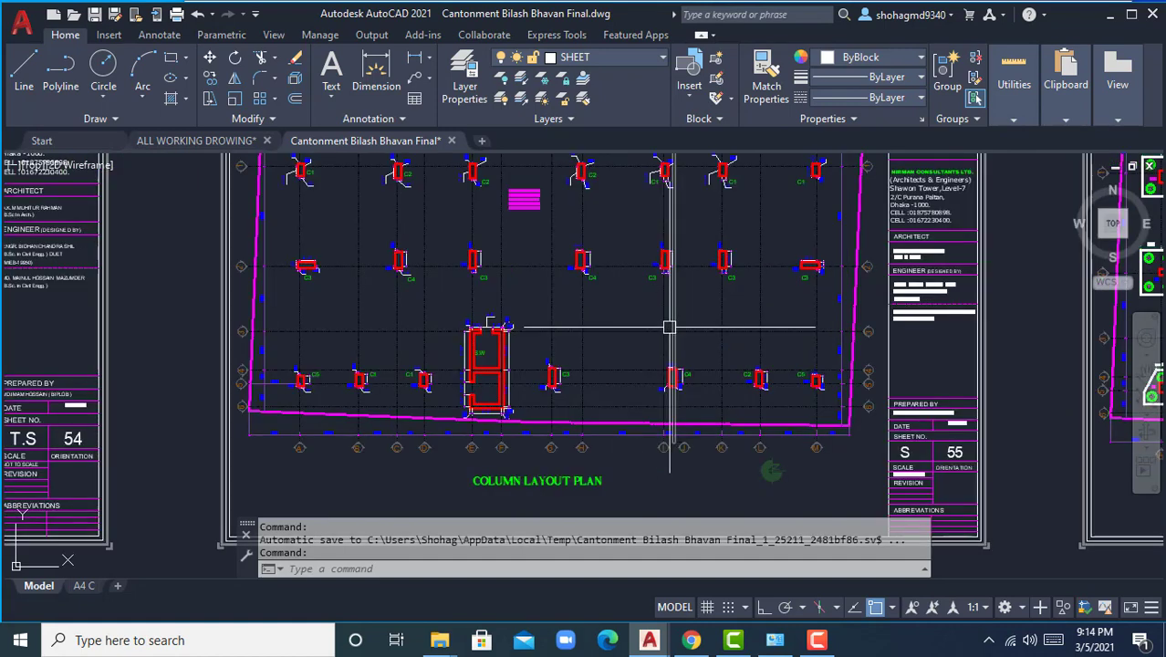
Examine the pile caps and their dimensions in the pile cap layout plan on sheet S 56.
middle_click_drag(772, 355, 200, 322)
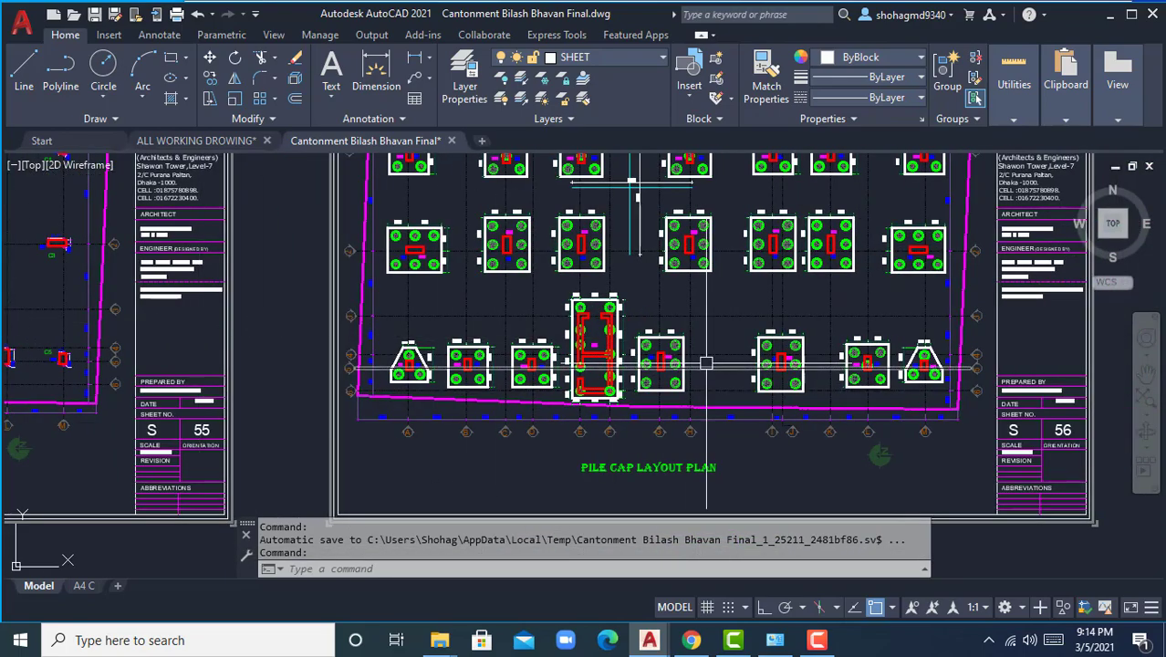
scroll(704, 365, "up", 5)
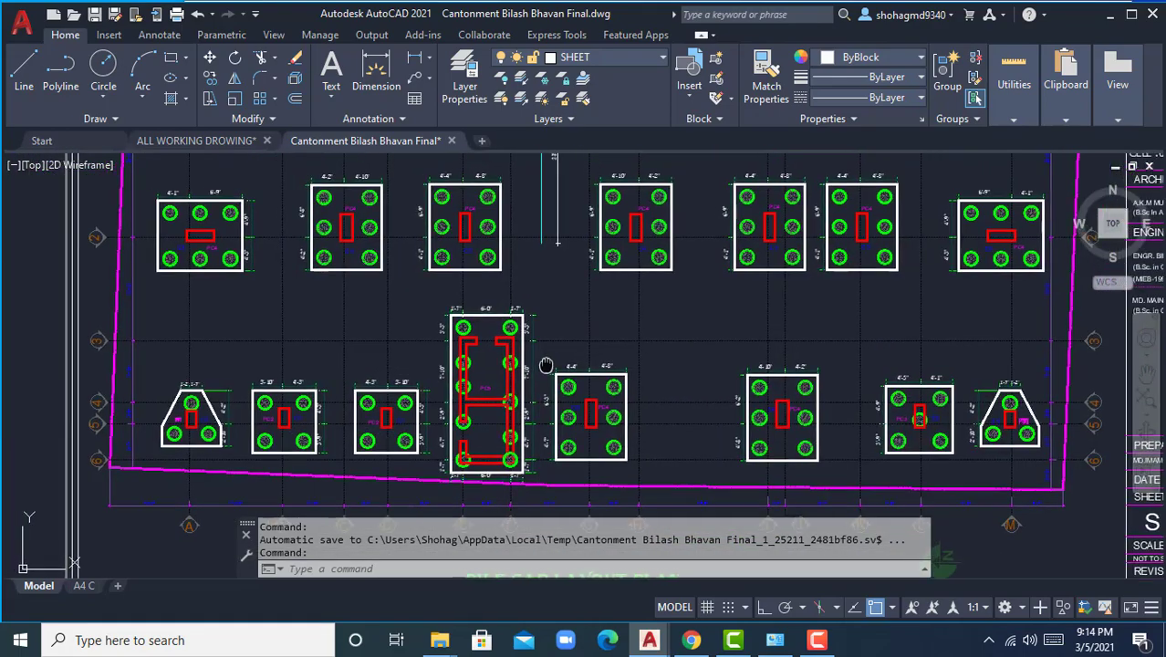
scroll(585, 376, "down", 3)
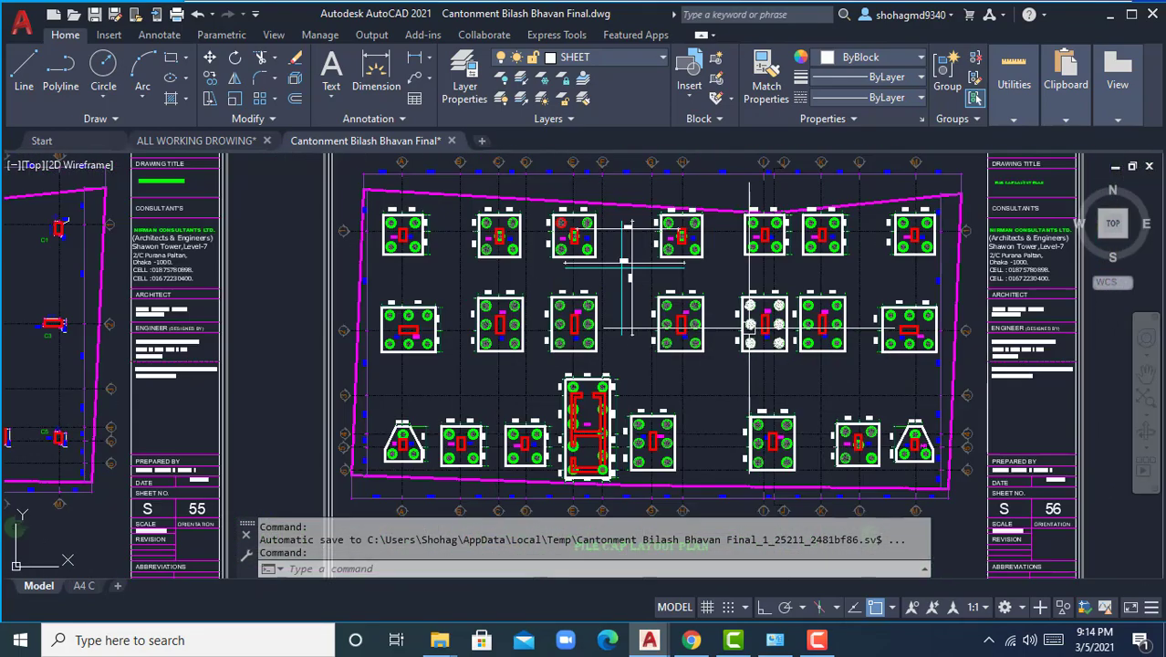
scroll(725, 256, "up", 4)
middle_click_drag(674, 281, 833, 365)
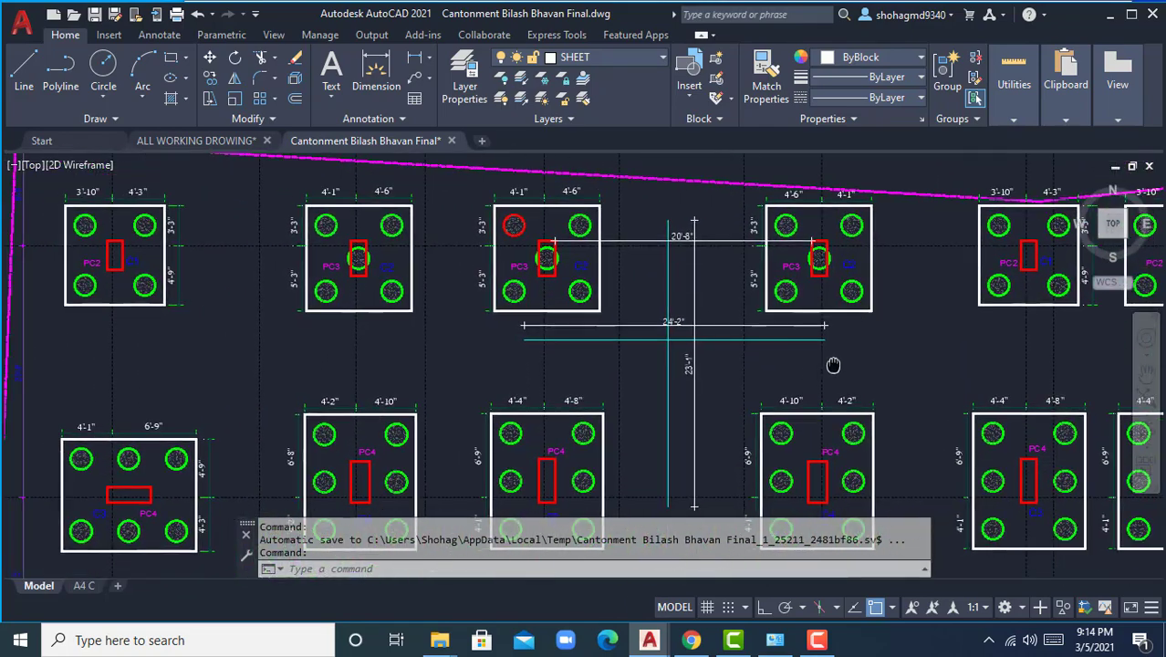
Return to the column layout plan and check the column marks on its upper and middle grid rows.
middle_click_drag(310, 331, 732, 311)
scroll(728, 312, "down", 6)
scroll(247, 335, "up", 6)
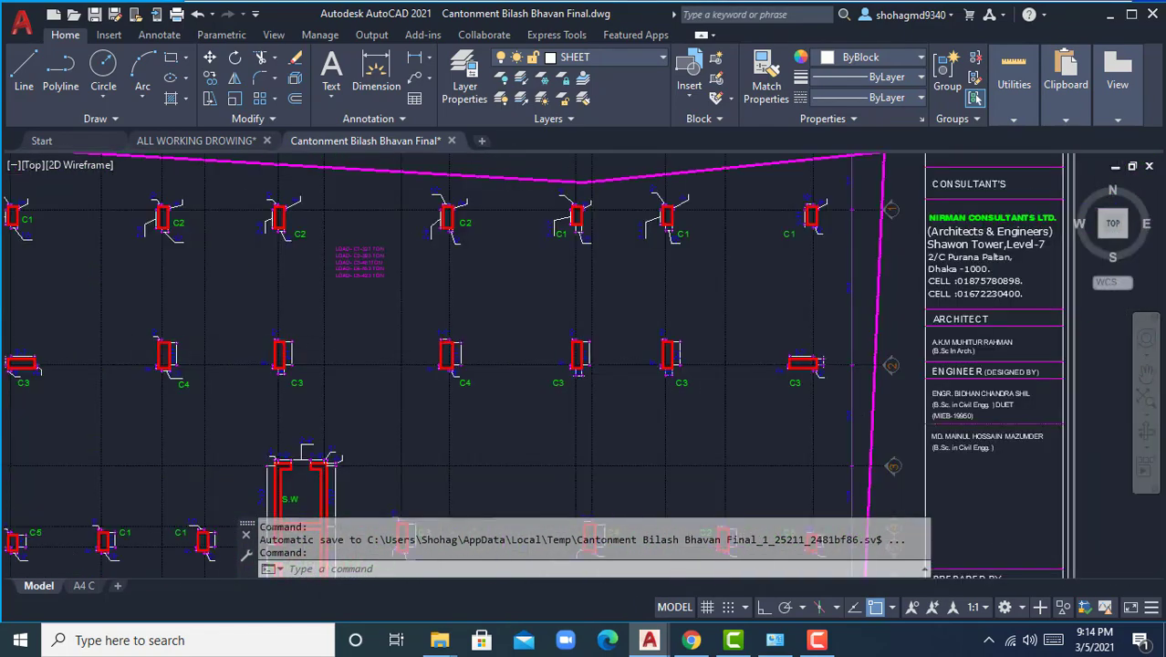
middle_click_drag(433, 337, 699, 331)
scroll(695, 332, "down", 4)
Inspect the lower row of pile caps and the PC5 cap under the shear wall in the pile cap layout plan.
middle_click_drag(1027, 379, 205, 287)
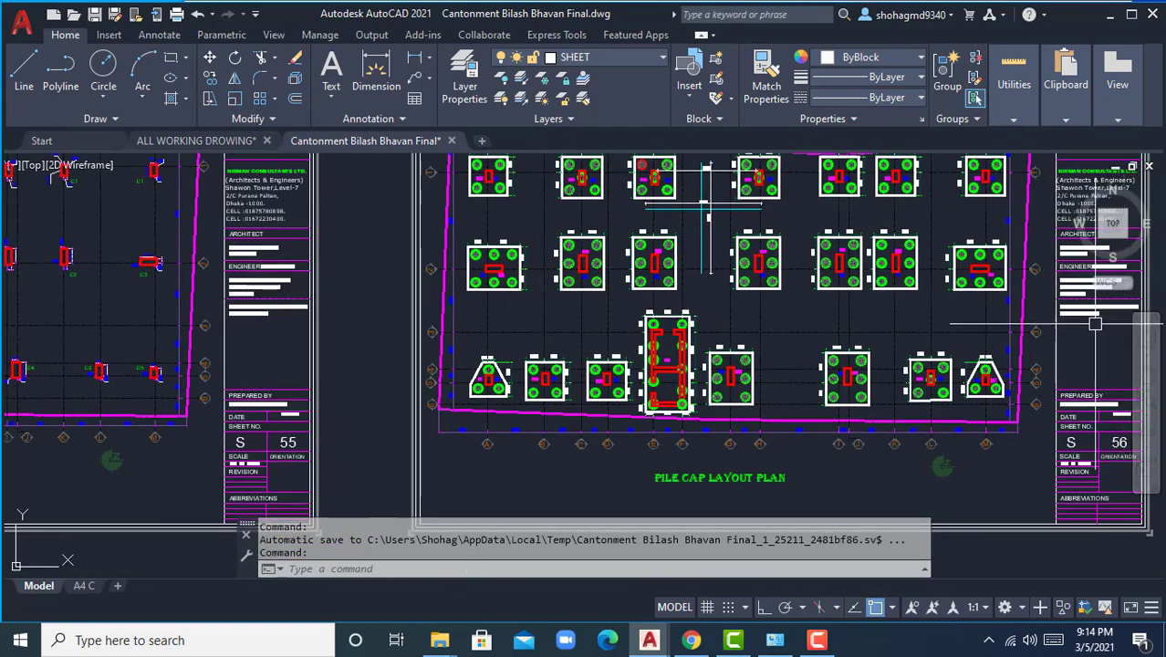
scroll(887, 327, "up", 2)
middle_click_drag(824, 362, 846, 315)
scroll(719, 347, "up", 6)
middle_click_drag(389, 316, 317, 332)
middle_click_drag(428, 371, 432, 259)
scroll(425, 272, "down", 4)
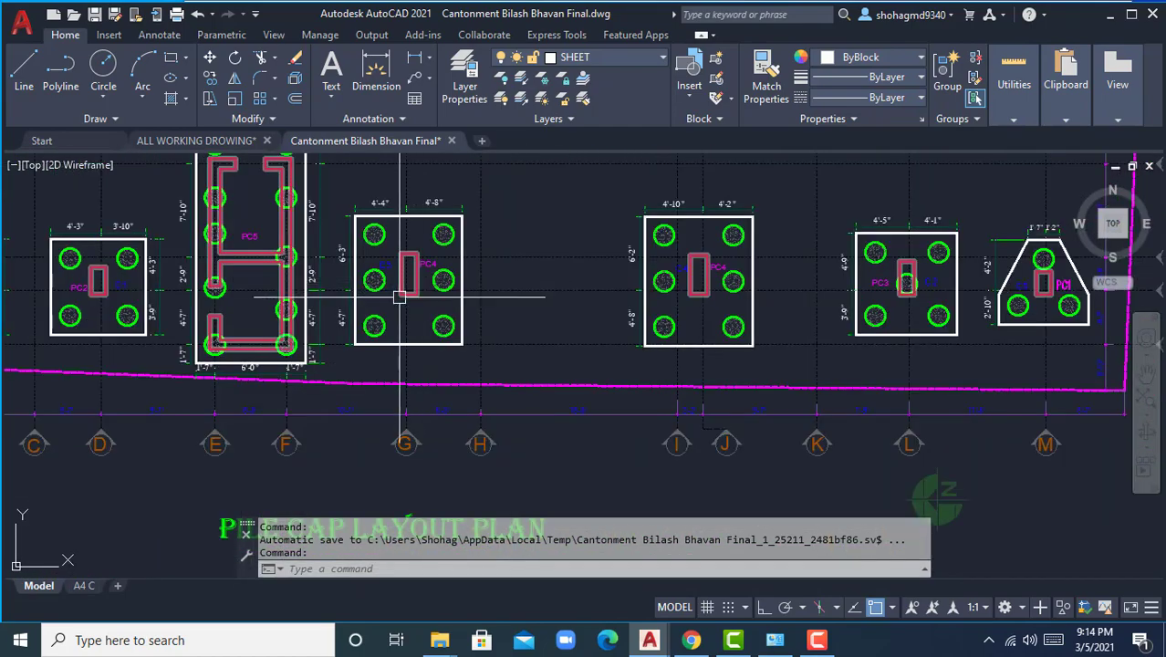
Inspect the PC4, PC3 and PC1 pile caps near grids I to M up close, including their pile positions.
scroll(723, 293, "up", 4)
middle_click_drag(749, 290, 626, 340)
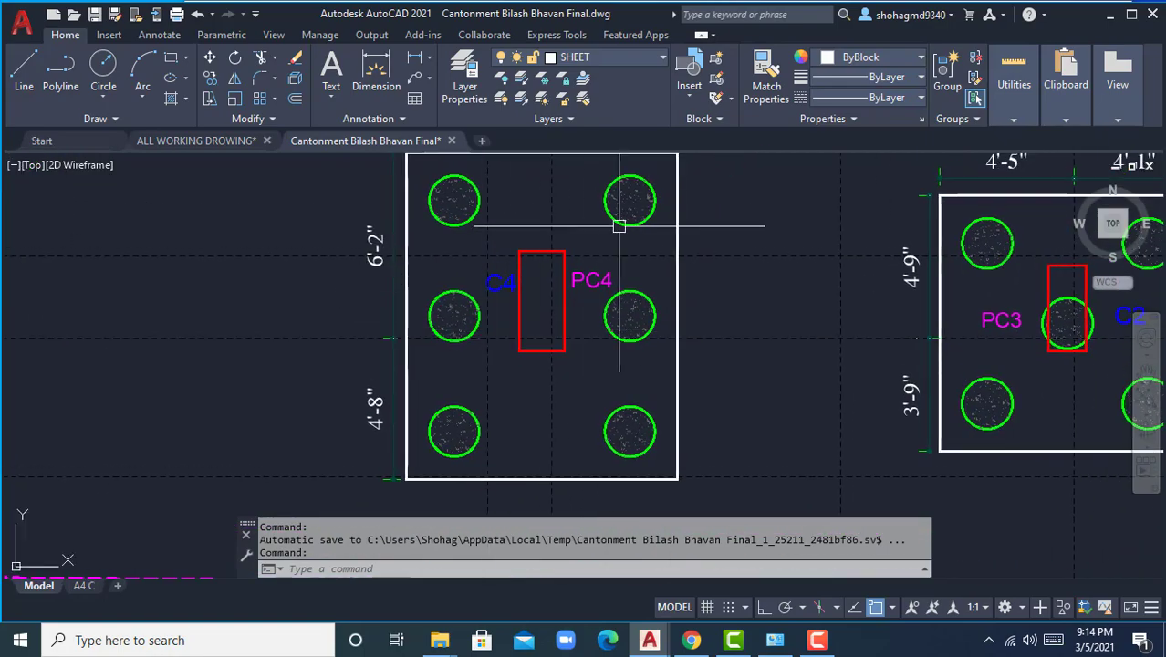
middle_click_drag(521, 330, 75, 281)
scroll(75, 281, "down", 2)
middle_click_drag(438, 310, 335, 442)
scroll(445, 302, "down", 4)
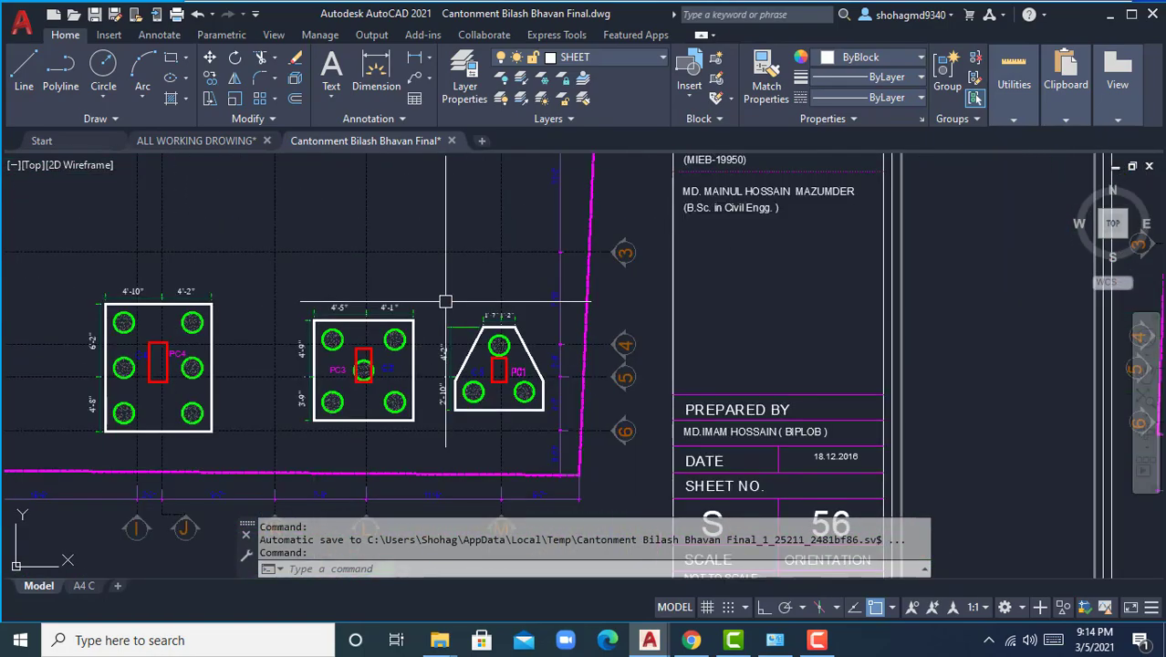
middle_click_drag(480, 284, 609, 434)
scroll(596, 385, "down", 2)
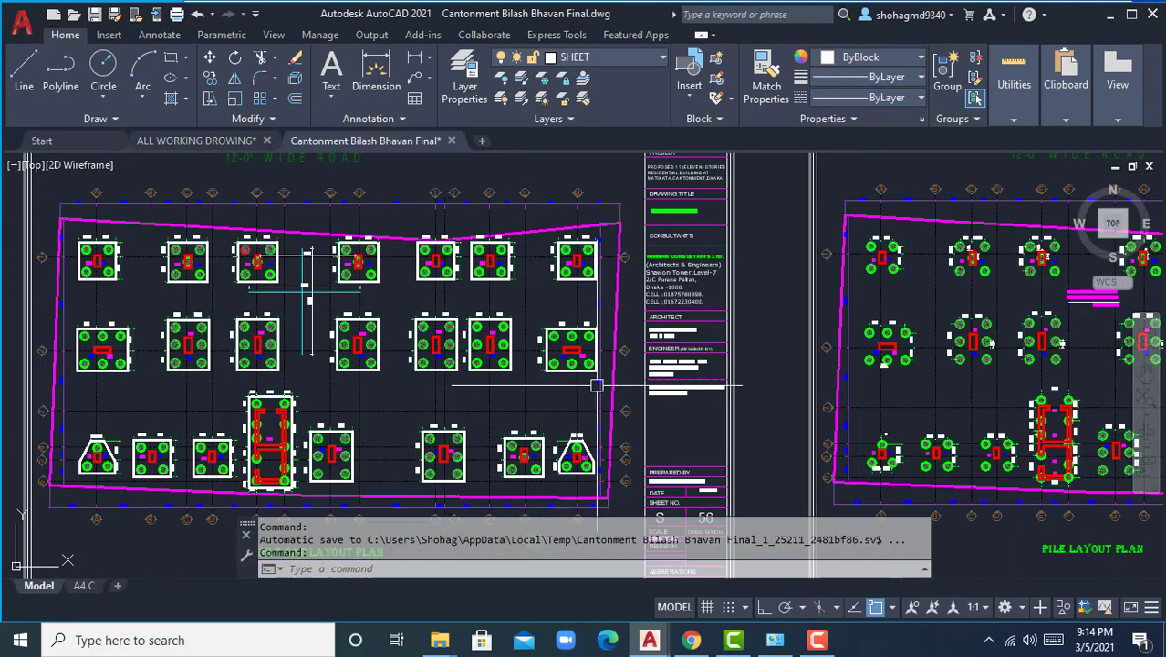
Examine the pile layout plan on sheet S 57, including its pile groups, spacing dimensions and title.
middle_click_drag(596, 385, 61, 320)
scroll(593, 311, "up", 4)
middle_click_drag(662, 309, 664, 206)
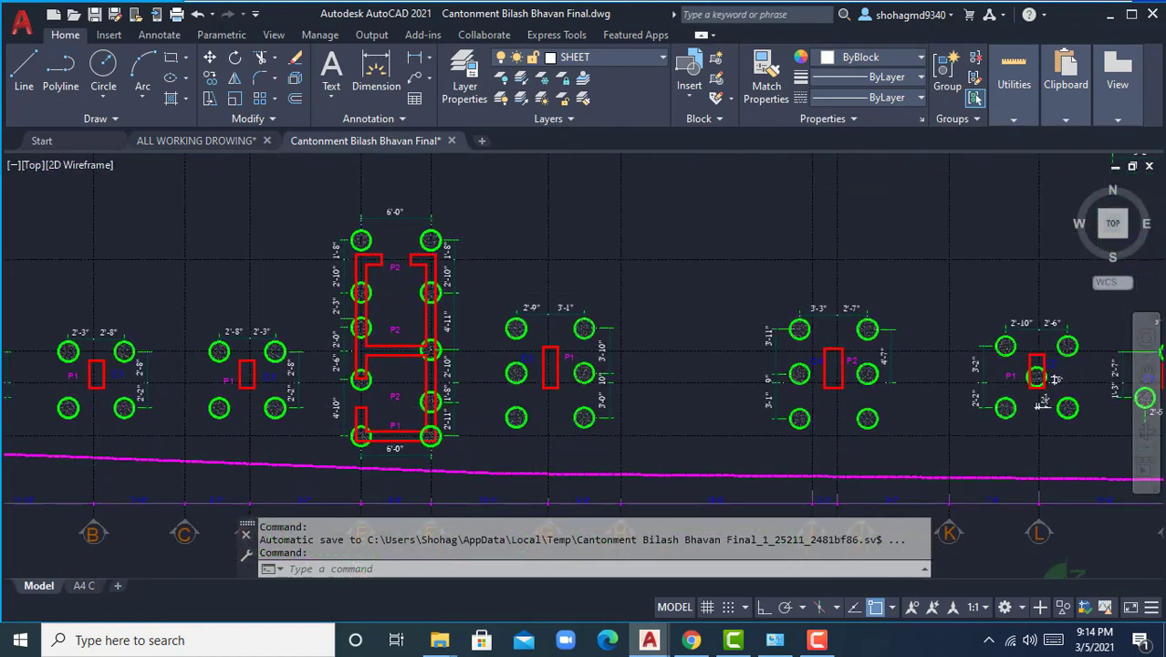
scroll(620, 420, "up", 3)
middle_click_drag(620, 421, 528, 418)
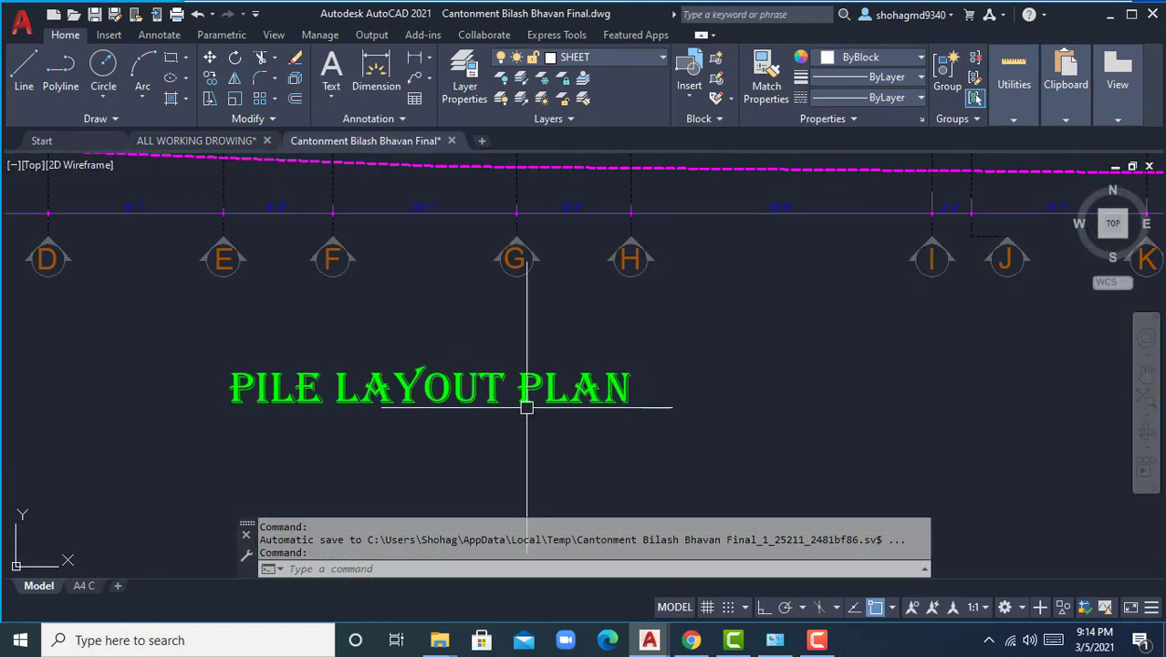
mouse_move(536, 398)
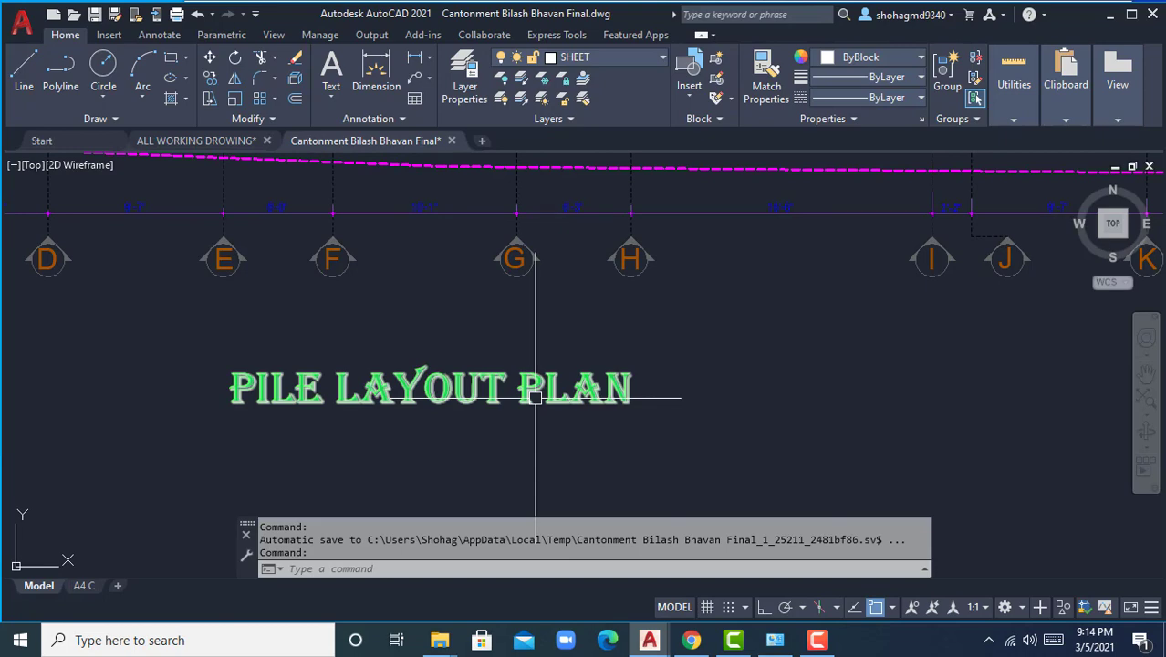
scroll(536, 398, "down", 6)
middle_click_drag(522, 367, 454, 407)
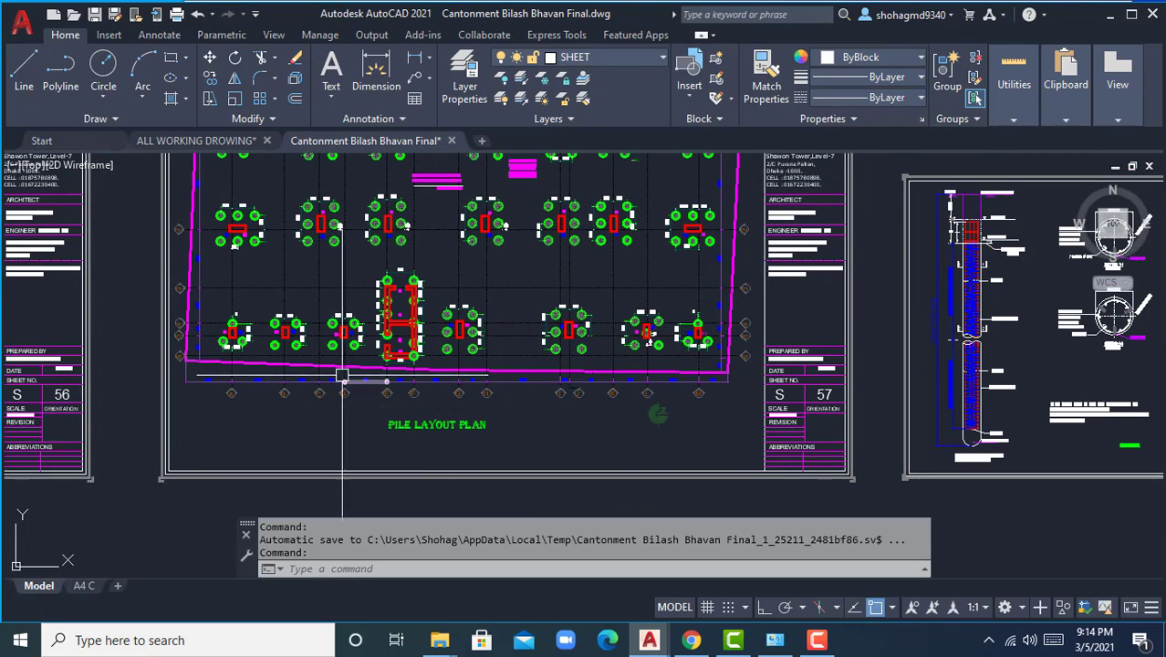
scroll(454, 407, "up", 4)
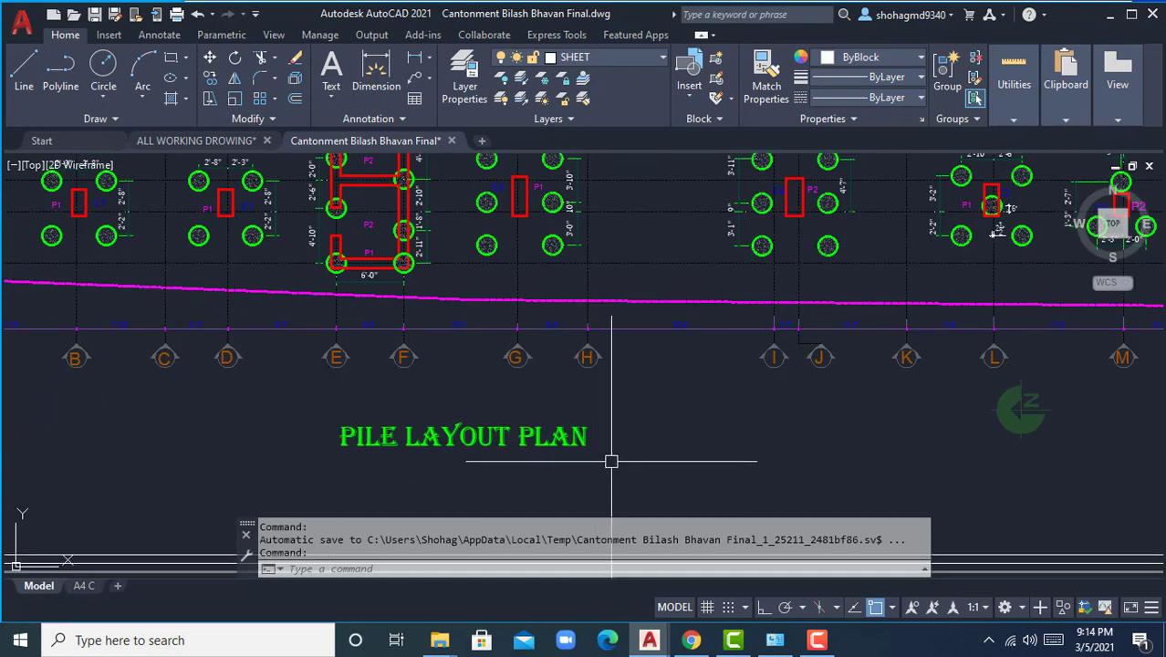
scroll(680, 363, "down", 5)
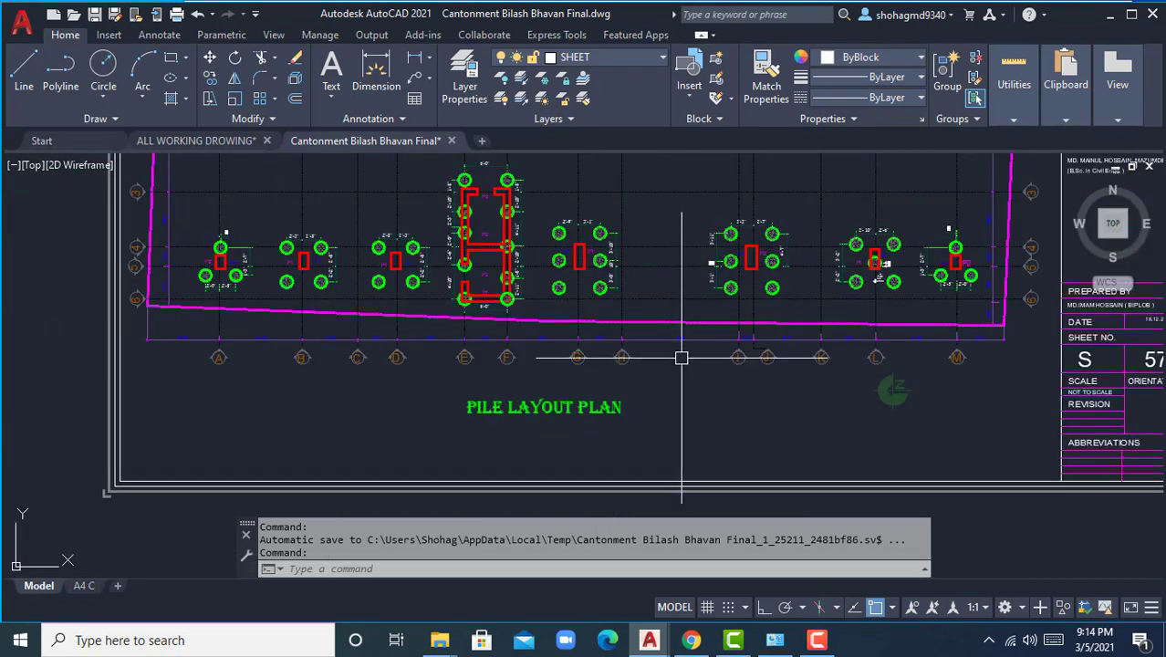
Examine the pile section sheet S 58 with the pile elevation, cross sections and C.C. block detail.
middle_click_drag(538, 410, 166, 406)
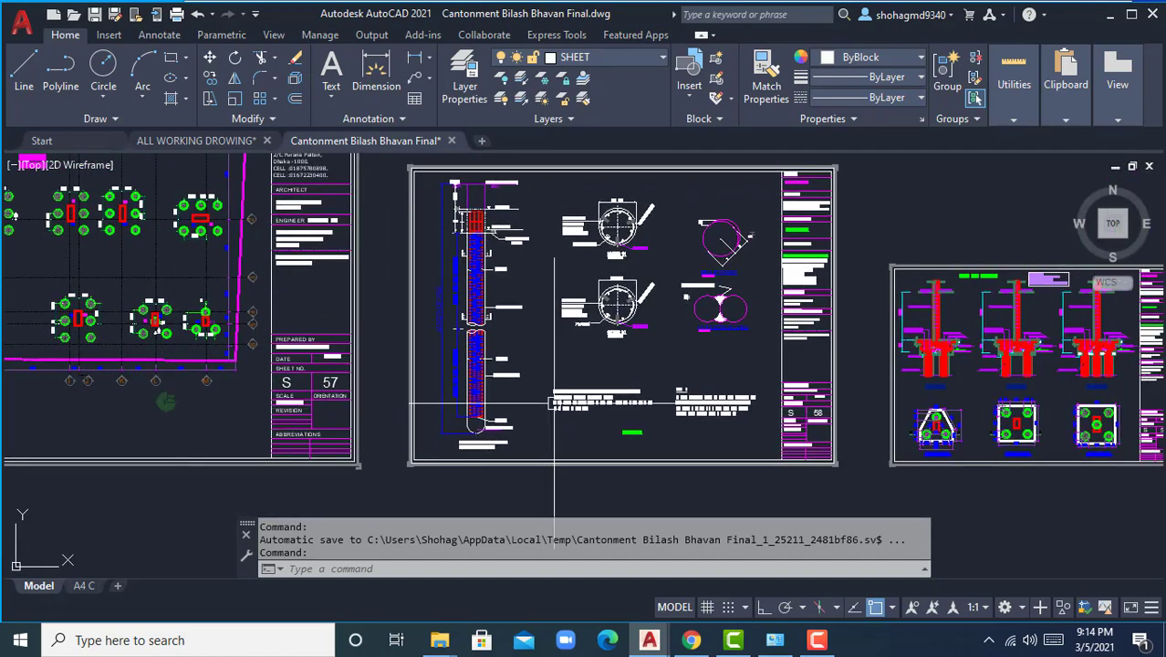
scroll(678, 292, "up", 5)
middle_click_drag(629, 323, 591, 386)
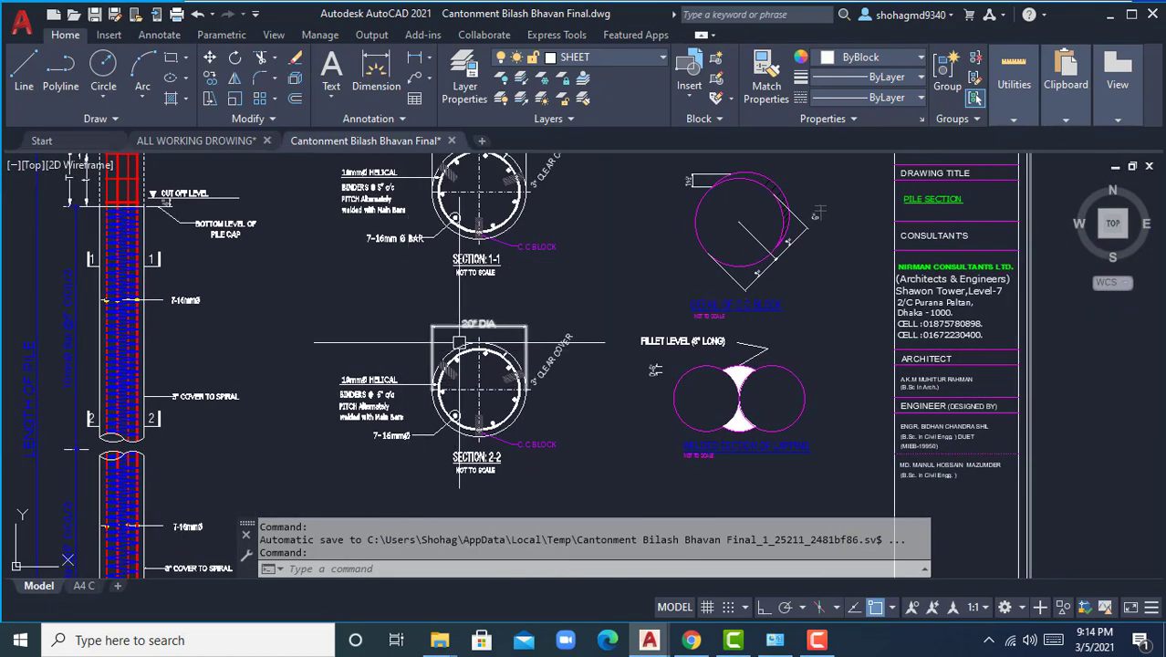
middle_click_drag(602, 273, 740, 305)
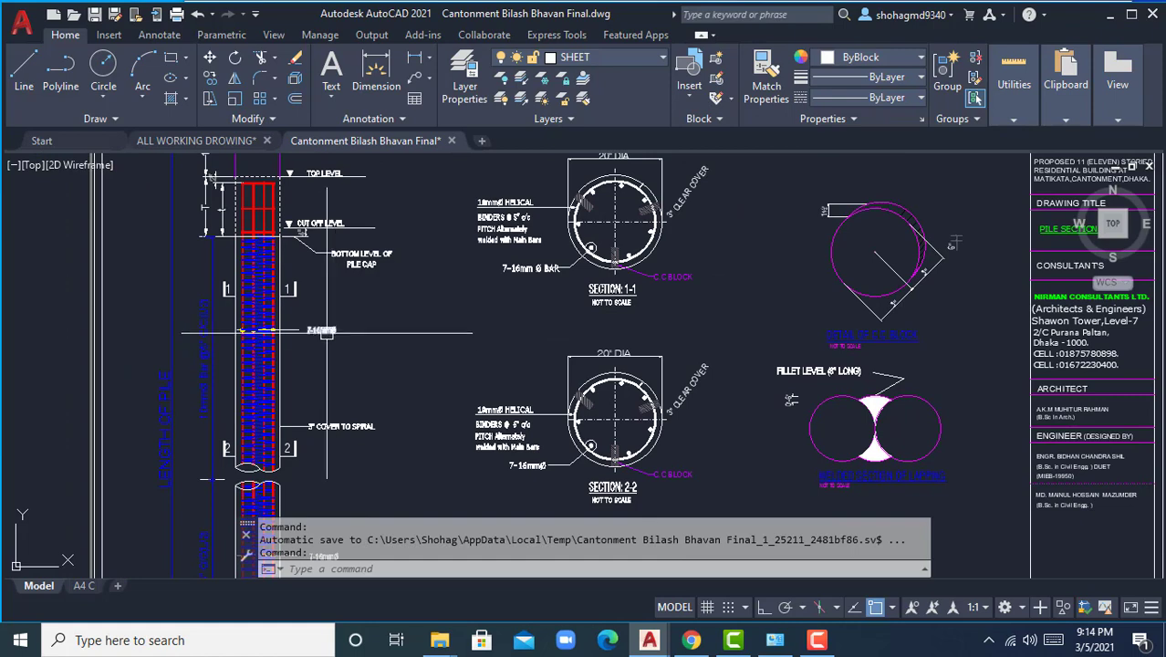
Read pile section 1-1 up close, covering its diameter, main bars, helical binders, clear cover and C.C. block.
scroll(418, 263, "up", 4)
middle_click_drag(662, 298, 445, 402)
scroll(461, 390, "up", 2)
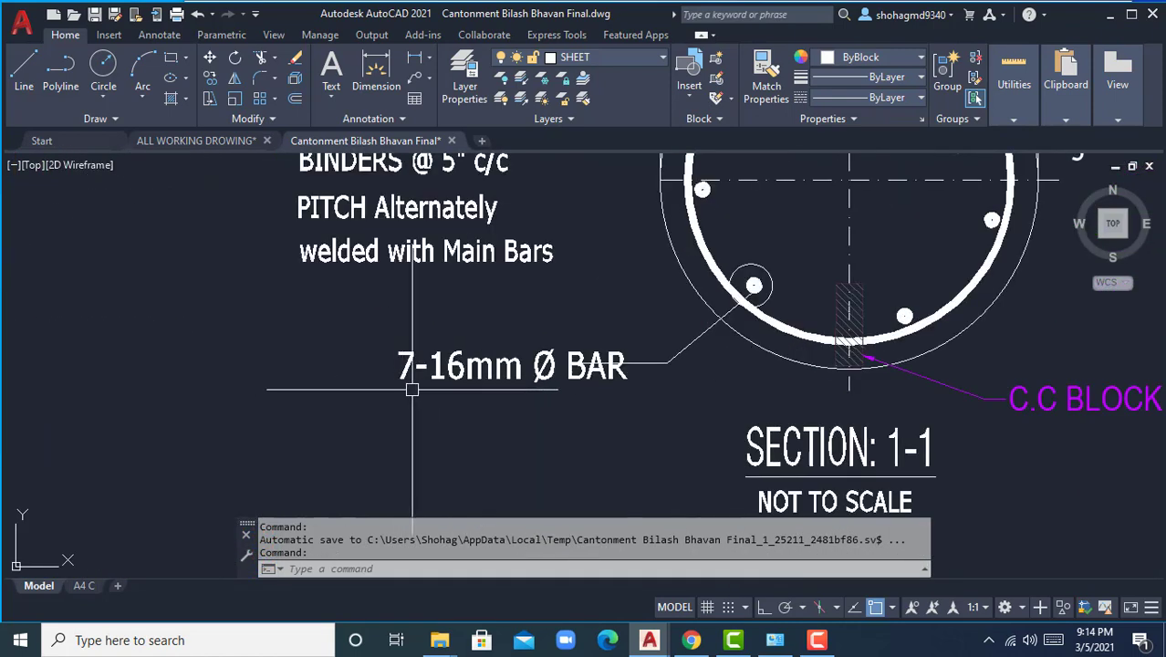
scroll(468, 394, "down", 2)
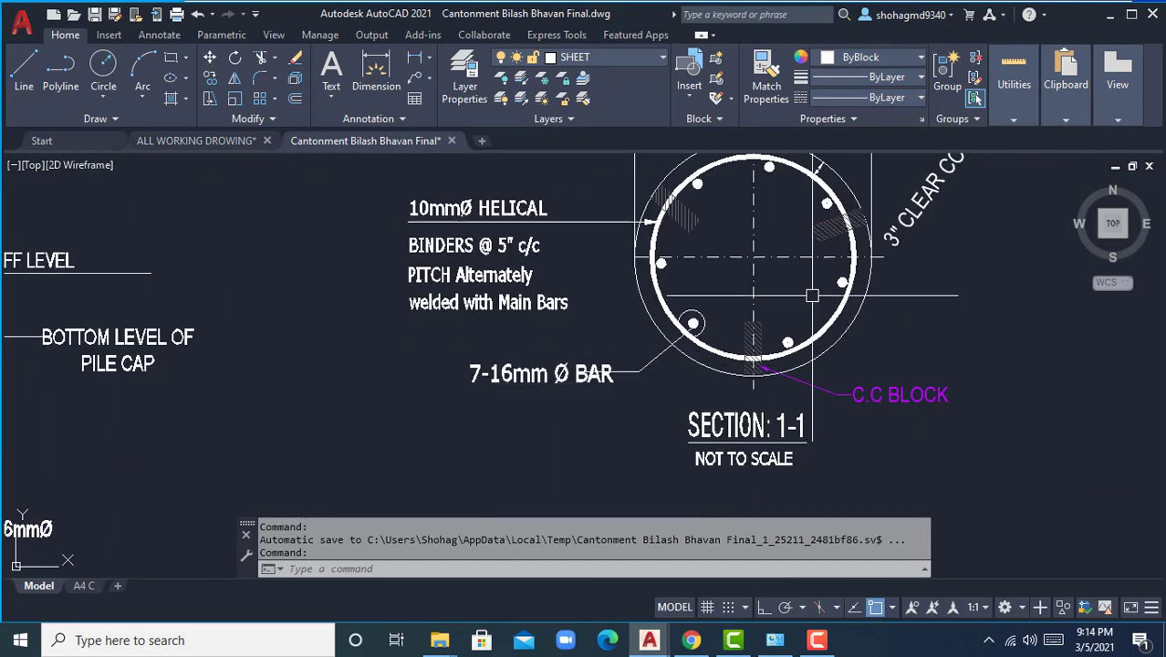
mouse_move(985, 271)
middle_mouse_down()
mouse_move(897, 303)
mouse_move(838, 342)
middle_mouse_up()
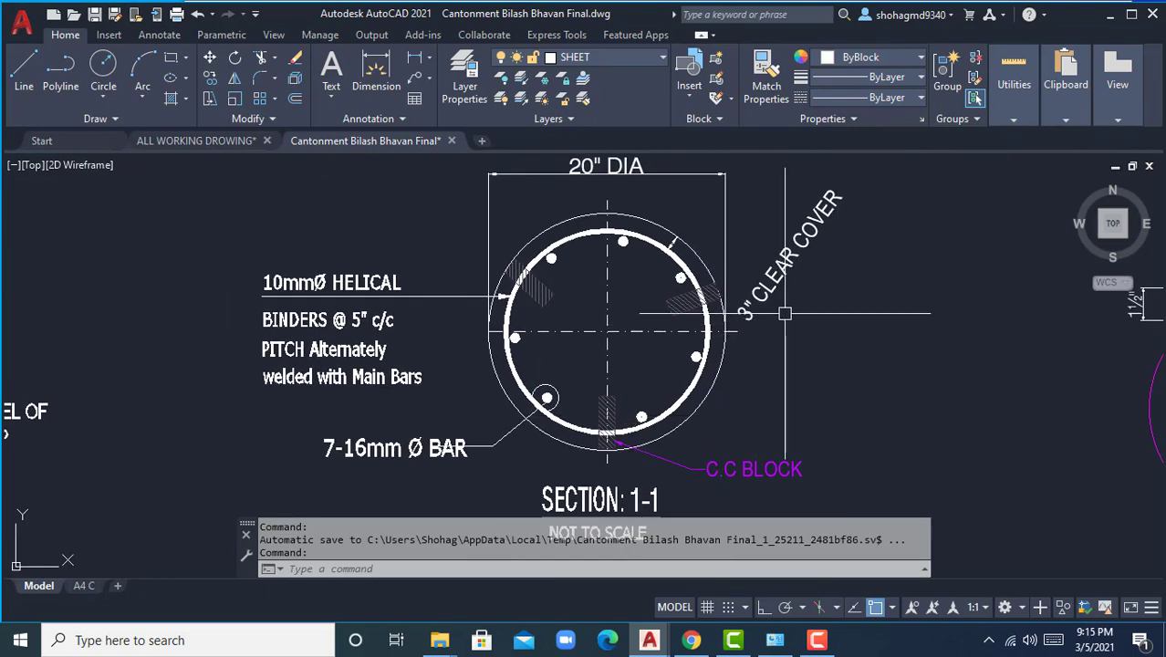
middle_click_drag(861, 244, 873, 308)
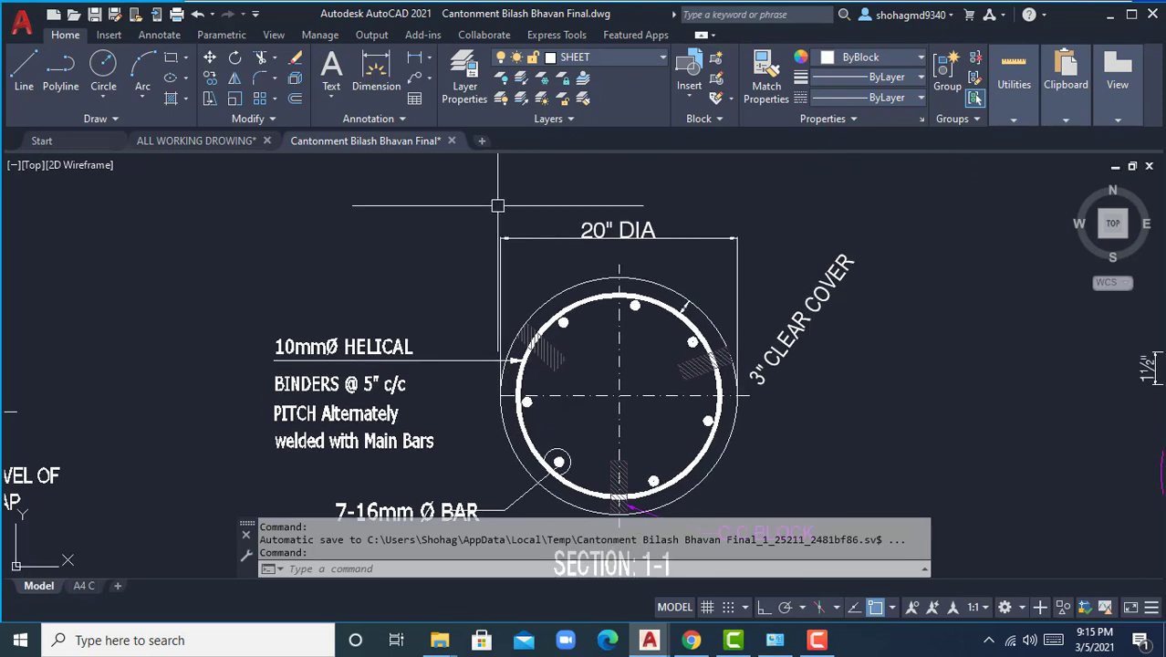
scroll(593, 392, "down", 2)
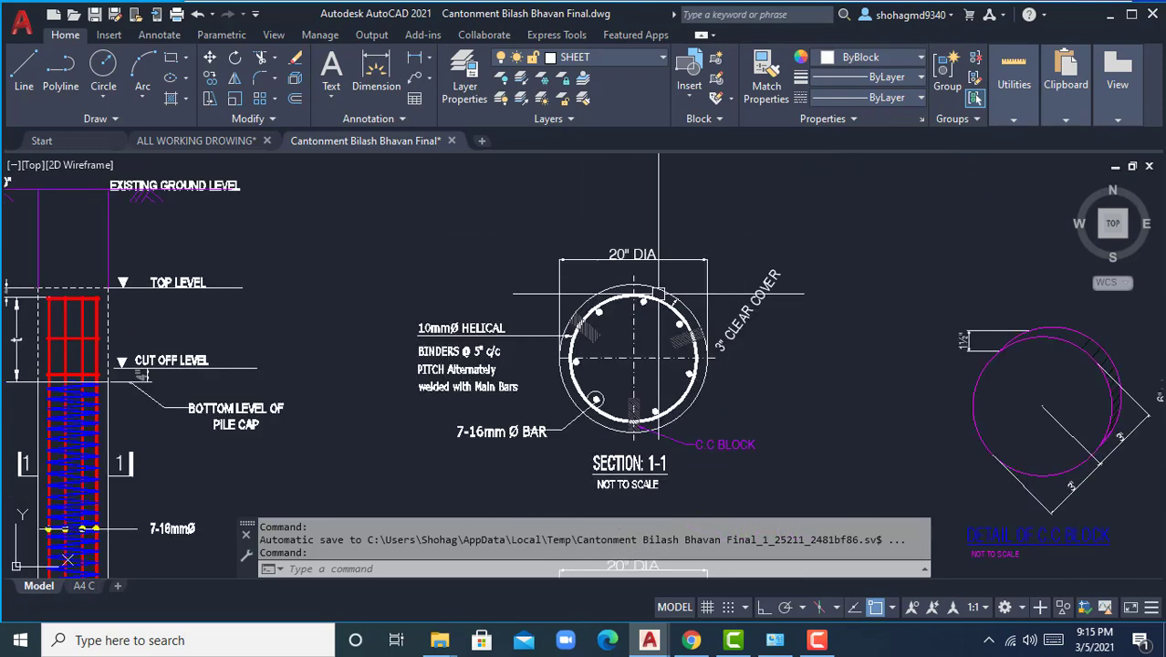
scroll(479, 346, "up", 4)
scroll(479, 347, "down", 4)
mouse_move(484, 351)
middle_mouse_down()
mouse_move(416, 336)
mouse_move(390, 312)
middle_mouse_up()
Examine the pile cap sections on sheet S 59, including their cap plans, reinforcement notes and cut-off level.
scroll(529, 332, "down", 10)
scroll(635, 378, "up", 4)
scroll(648, 376, "up", 2)
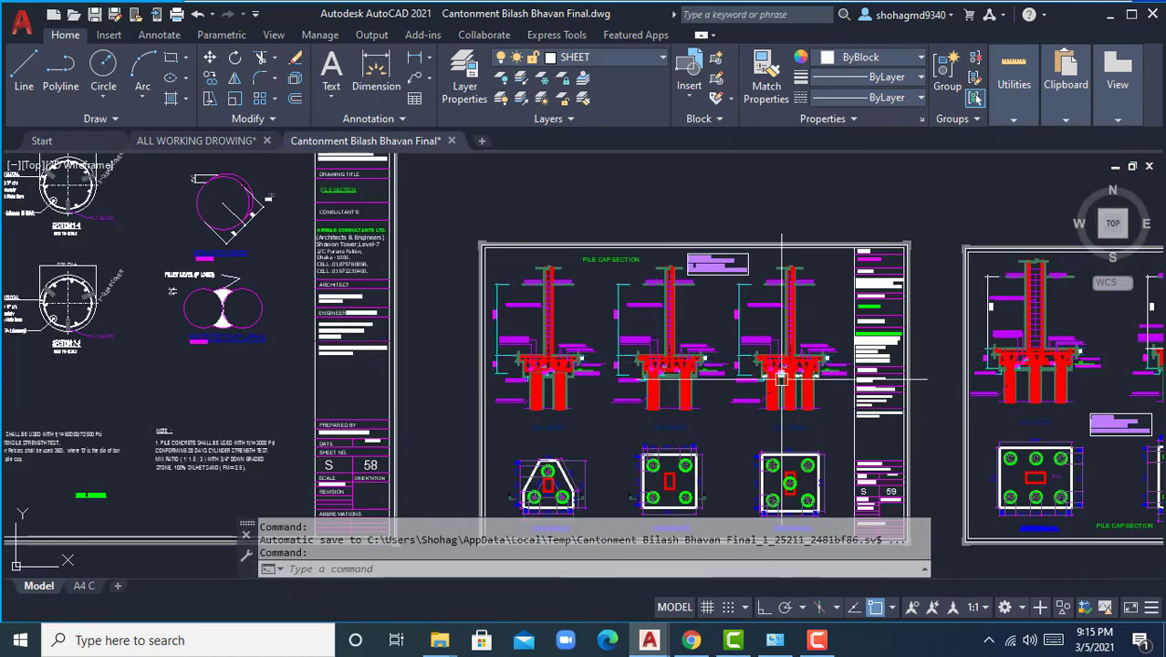
middle_click_drag(776, 376, 595, 293)
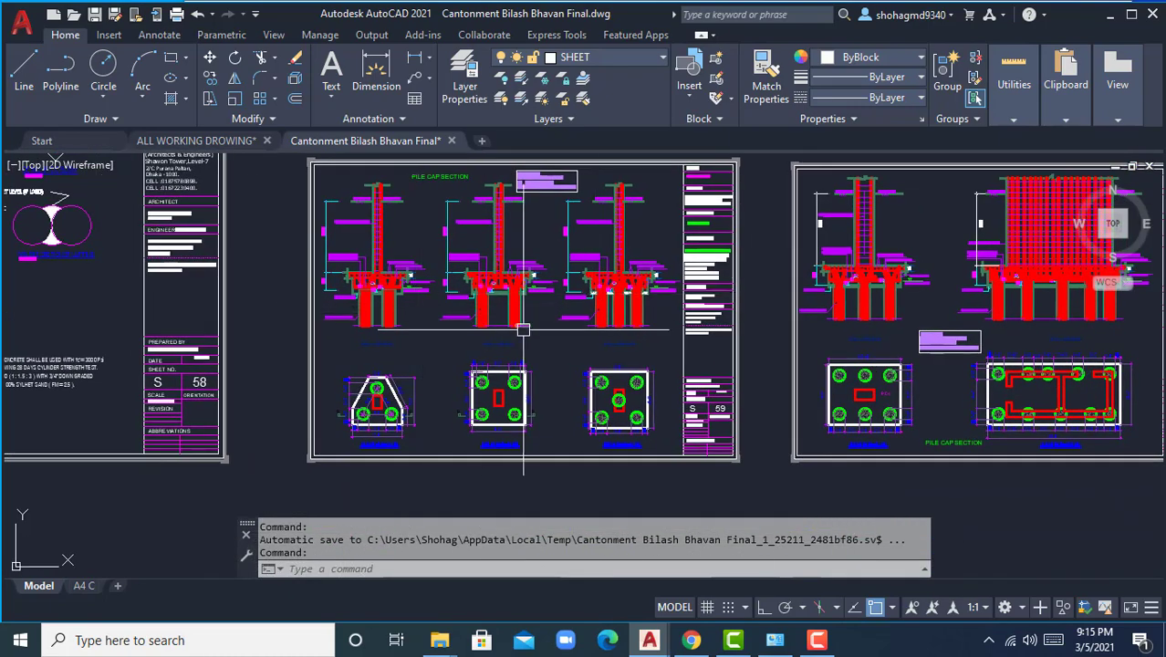
middle_click_drag(523, 329, 434, 381)
scroll(348, 438, "up", 4)
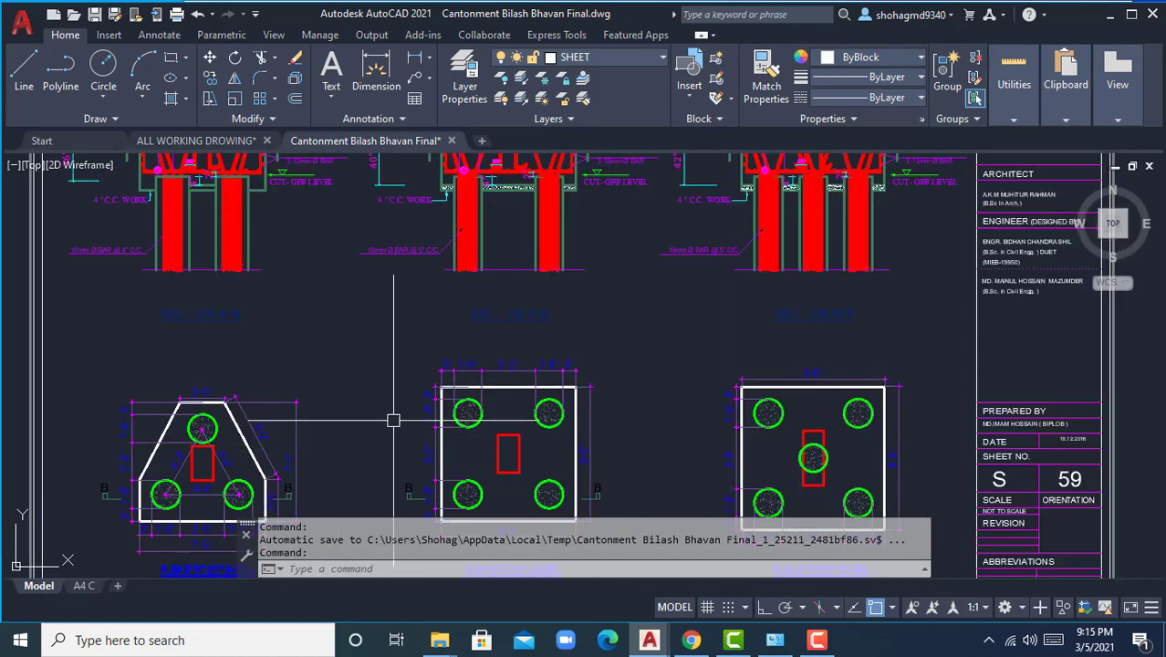
middle_click_drag(391, 425, 368, 490)
scroll(412, 279, "up", 2)
scroll(490, 252, "up", 2)
middle_click_drag(489, 253, 107, 412)
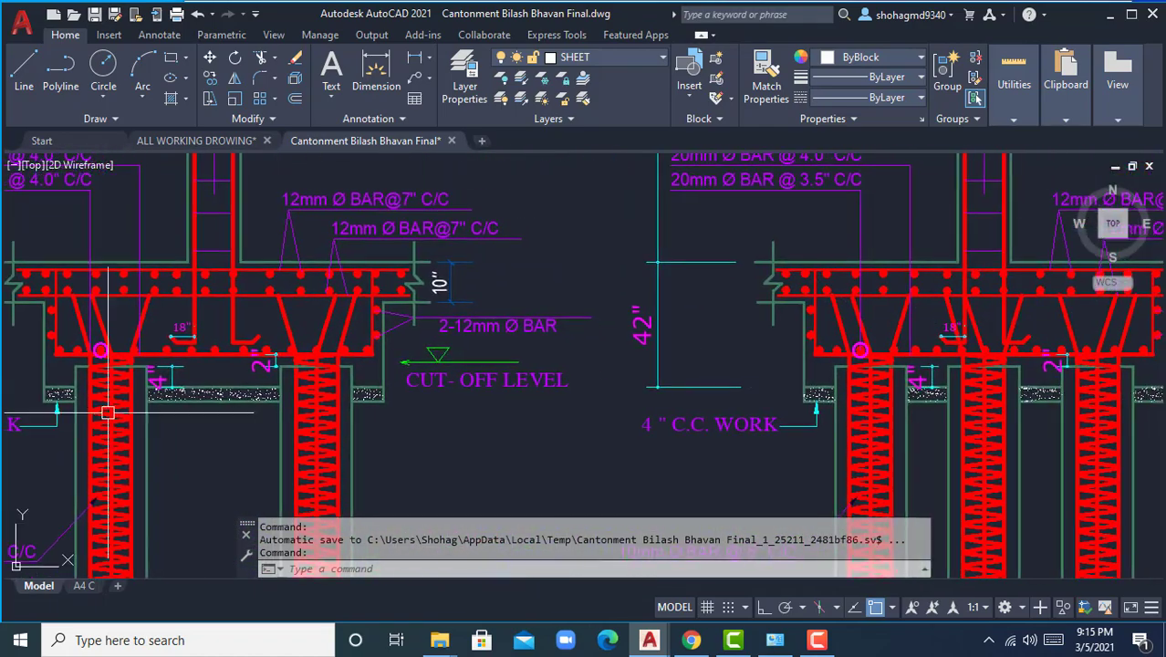
Read the pile cap sections on sheet S 59 up close, covering side bars, slab thickness, cap depths and C.C. work.
scroll(162, 385, "down", 6)
middle_click_drag(577, 415, 362, 302)
scroll(400, 330, "down", 2)
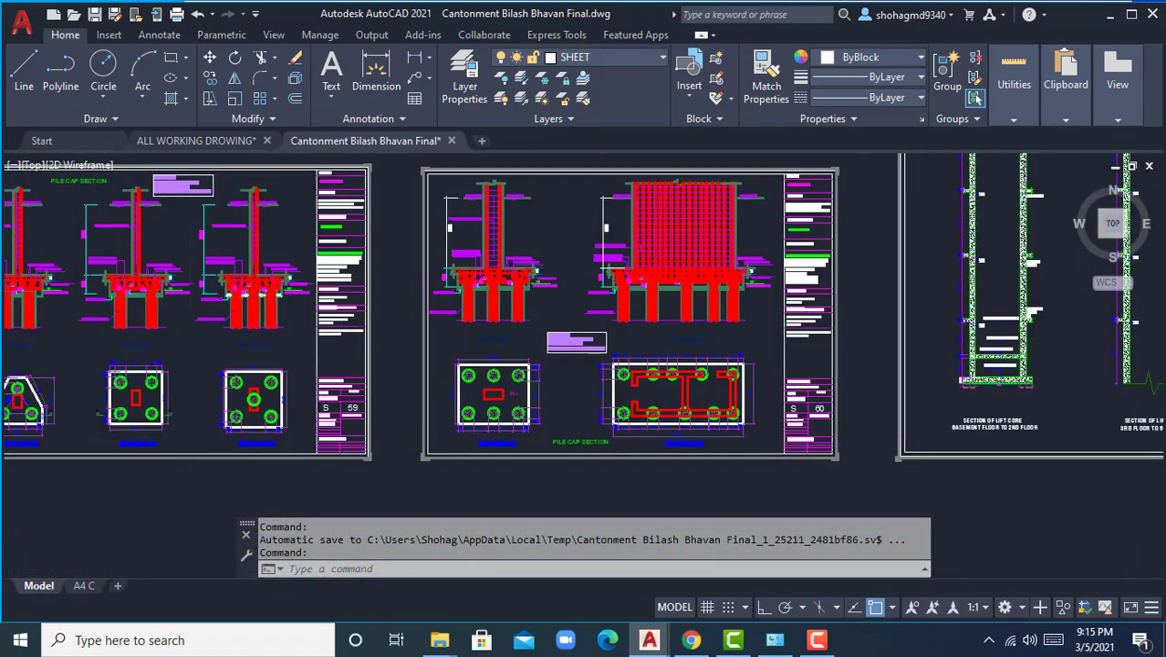
scroll(202, 329, "up", 6)
mouse_move(202, 329)
middle_mouse_down()
mouse_move(571, 498)
mouse_move(804, 503)
middle_mouse_up()
scroll(273, 352, "up", 4)
scroll(228, 351, "up", 2)
middle_click_drag(228, 351, 575, 495)
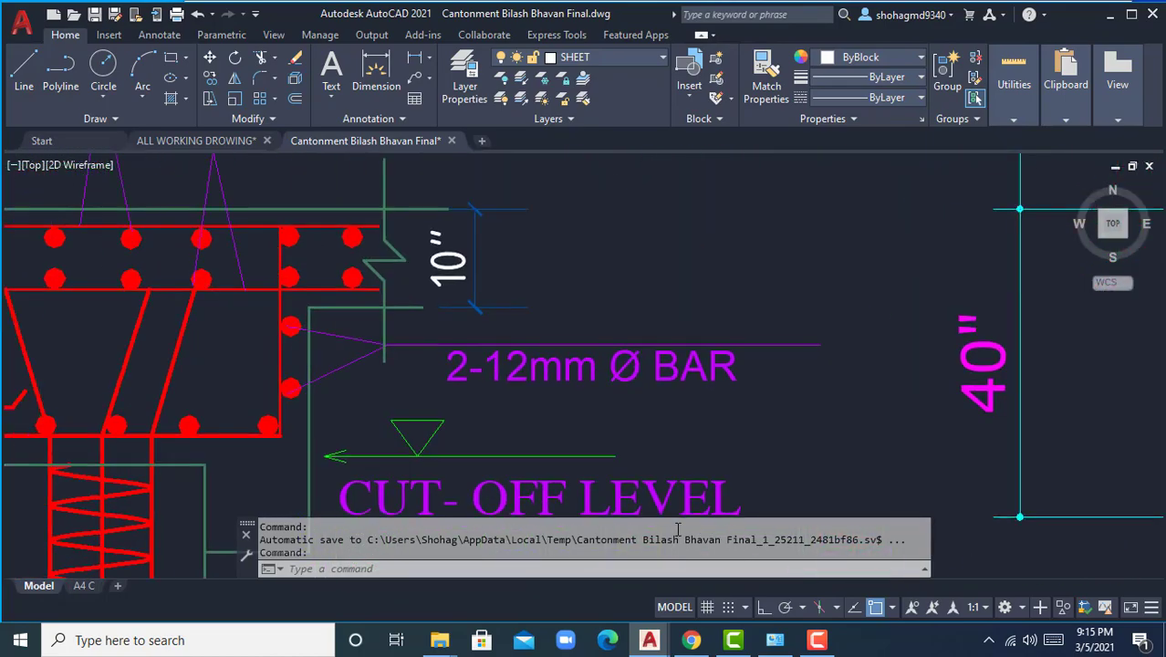
scroll(502, 476, "down", 4)
scroll(308, 416, "up", 4)
scroll(493, 363, "down", 4)
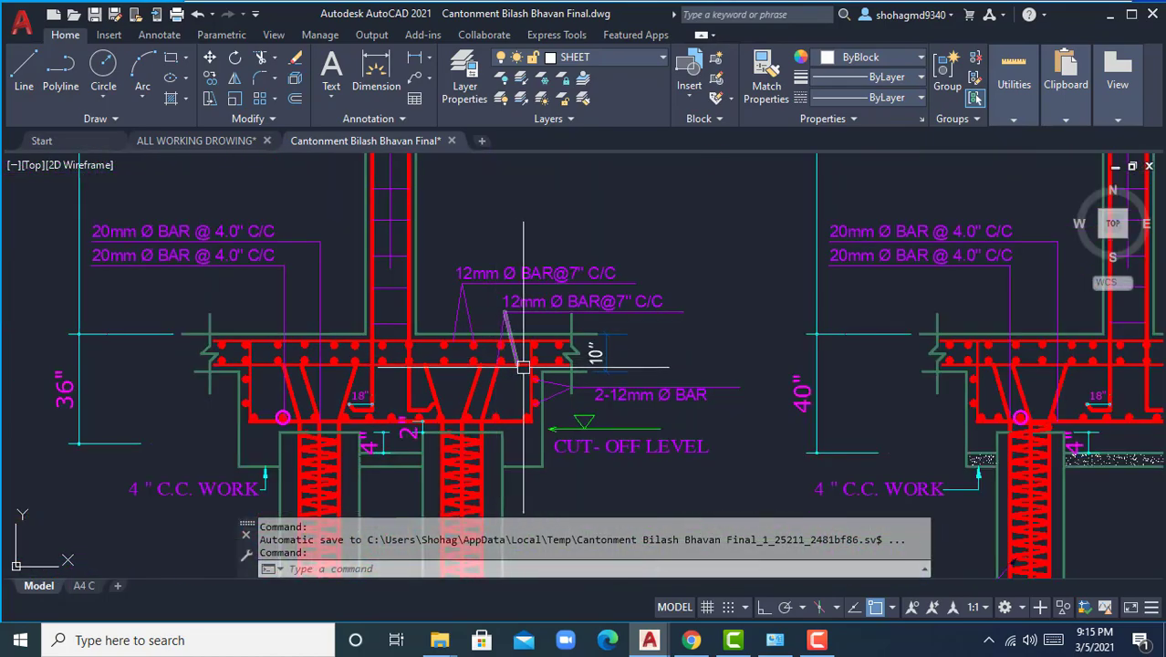
middle_click_drag(559, 302, 363, 271)
scroll(365, 281, "down", 4)
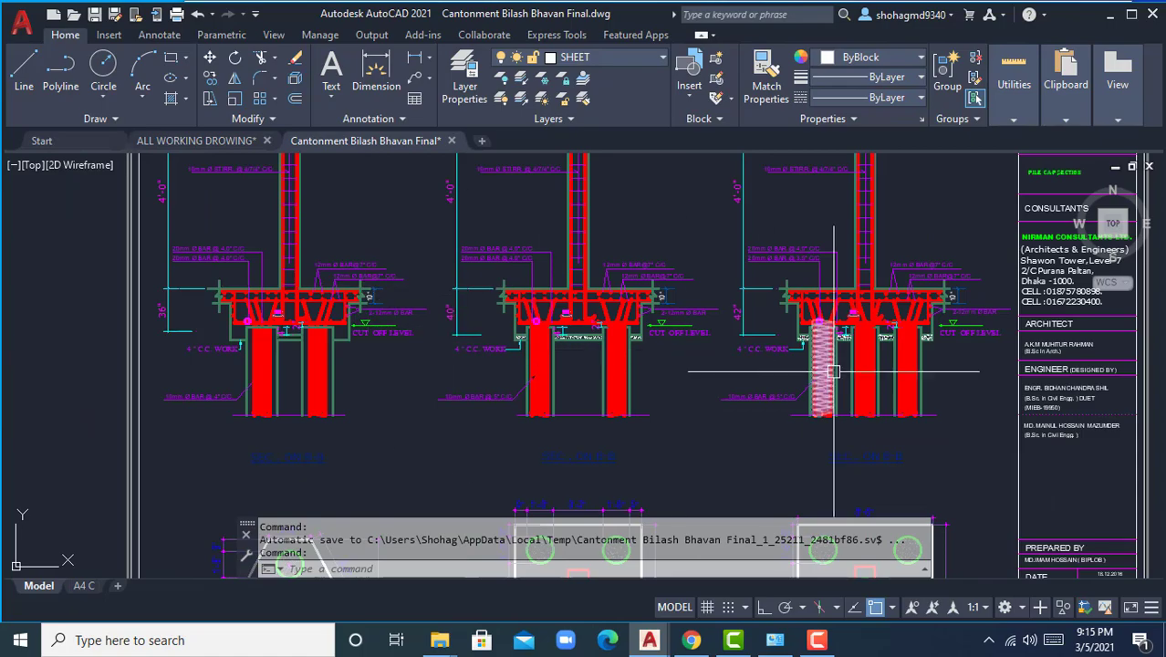
middle_click_drag(833, 370, 718, 365)
Examine the pile cap sections and cap plans on sheet S 60, including the large lift core cap.
scroll(715, 365, "down", 4)
middle_click_drag(826, 368, 325, 312)
scroll(590, 281, "up", 4)
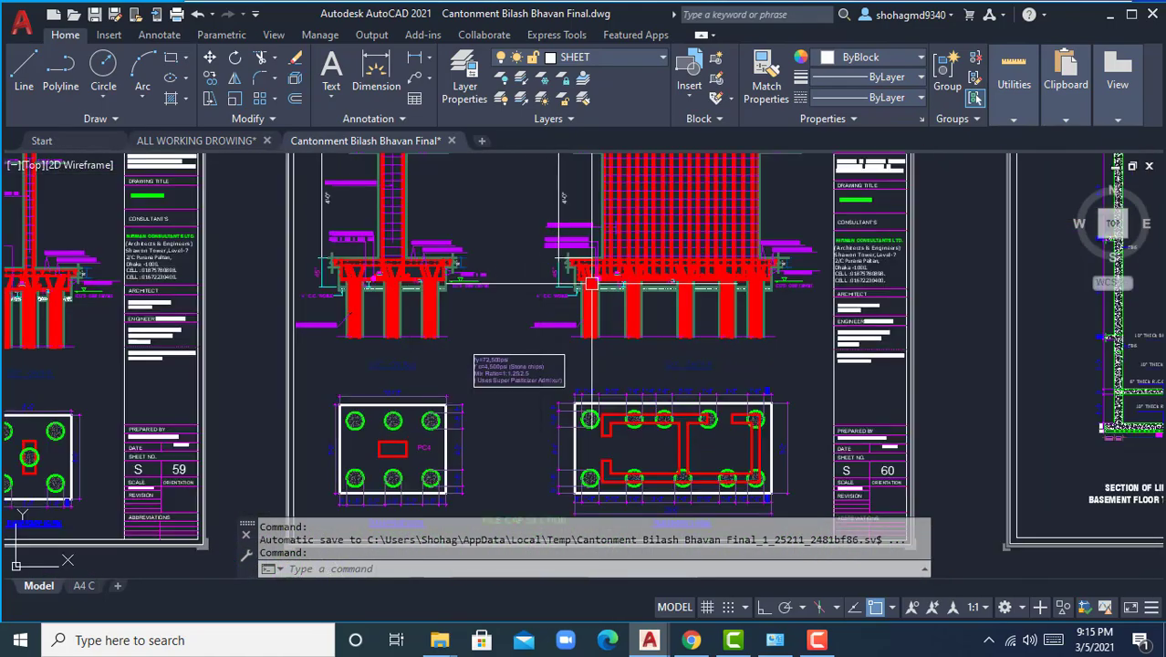
middle_click_drag(578, 311, 505, 325)
scroll(505, 326, "down", 4)
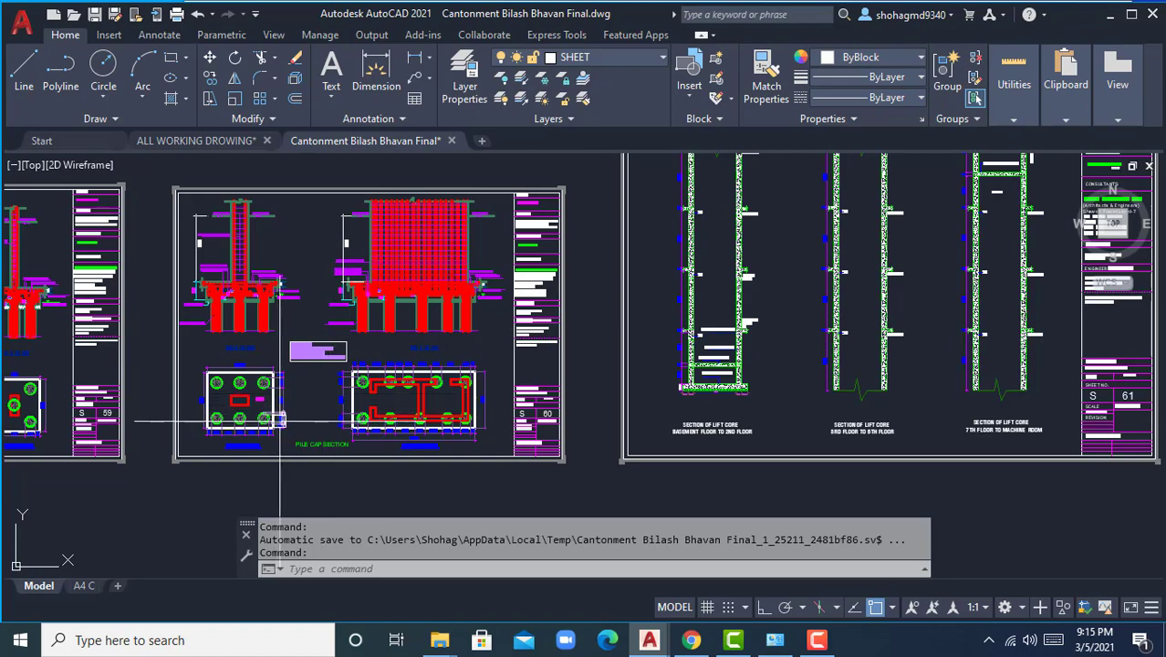
Examine the lift core sections on sheet S 61, including the FB6 beams and floor level labels.
middle_click_drag(413, 376, 156, 407)
scroll(526, 321, "up", 4)
middle_click_drag(527, 350, 525, 334)
scroll(797, 355, "up", 2)
mouse_move(796, 355)
middle_mouse_down()
mouse_move(690, 342)
mouse_move(614, 292)
mouse_move(575, 246)
middle_mouse_up()
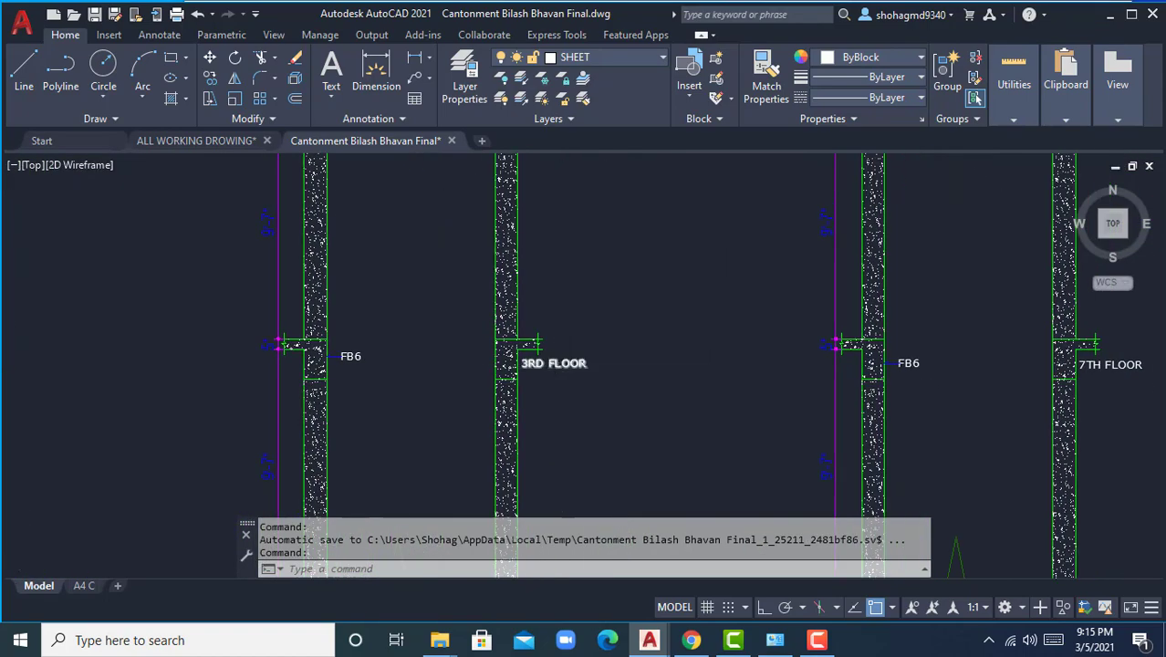
scroll(593, 356, "up", 4)
scroll(679, 347, "down", 10)
middle_click_drag(662, 361, 630, 346)
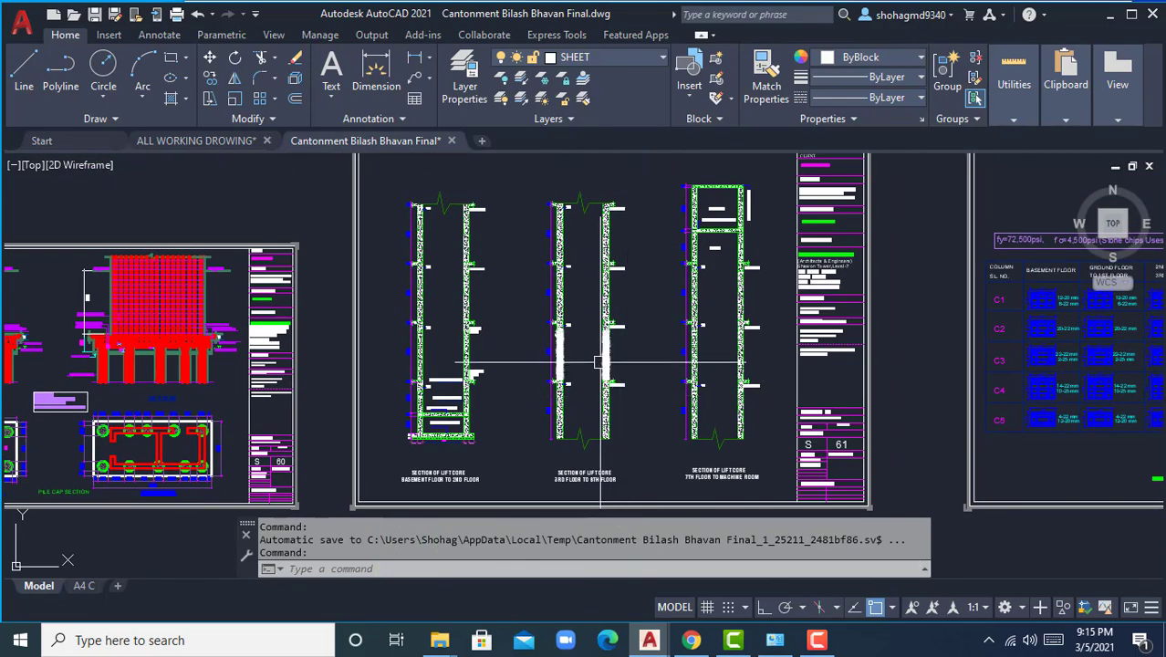
Read the wall thickness notes and floor-range titles of the lift core sections on sheet S 61.
scroll(632, 393, "up", 5)
middle_click_drag(632, 394, 617, 287)
scroll(657, 317, "up", 3)
scroll(656, 317, "down", 10)
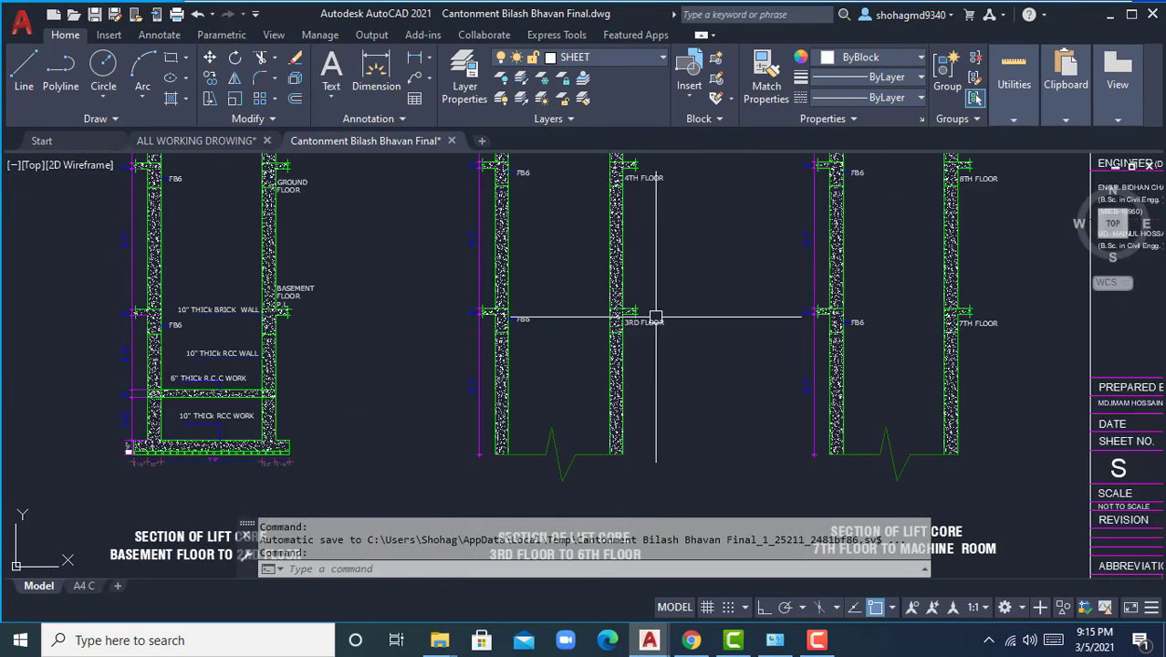
middle_click_drag(742, 345, 654, 353)
scroll(526, 412, "up", 6)
middle_click_drag(648, 395, 599, 417)
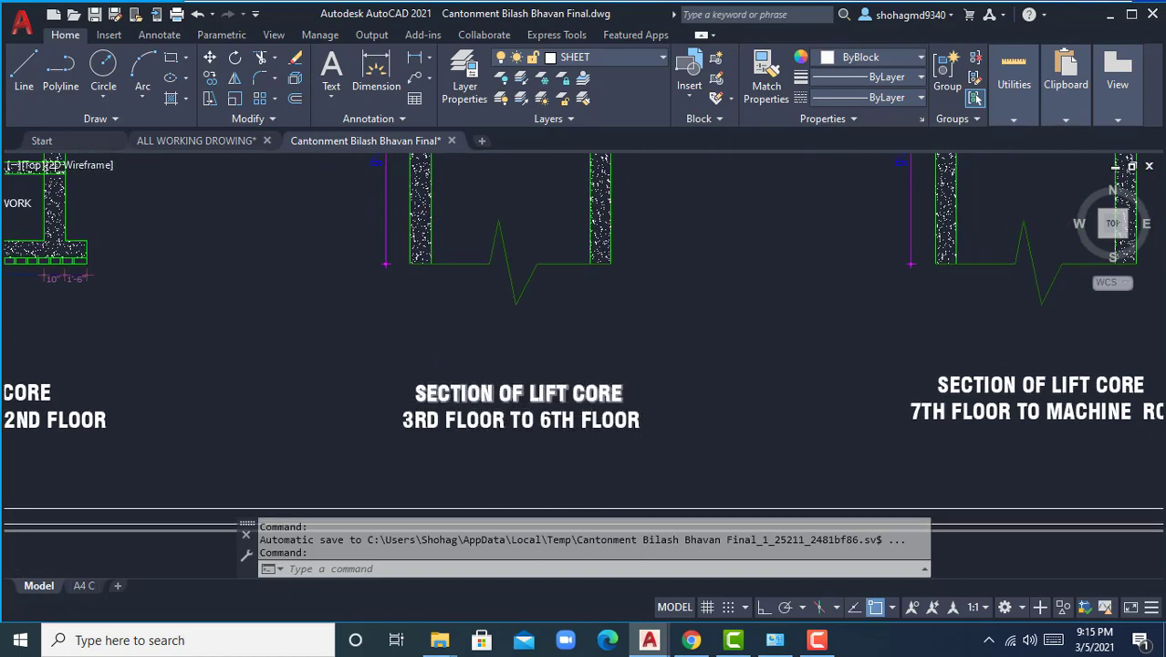
Examine the column size and bar schedule plan on sheet S 62, comparing column sections and bars across the floor ranges.
scroll(598, 409, "down", 2)
mouse_move(623, 326)
middle_mouse_down()
mouse_move(583, 355)
mouse_move(96, 359)
middle_mouse_up()
scroll(590, 331, "down", 2)
scroll(383, 358, "down", 2)
scroll(830, 326, "up", 6)
middle_click_drag(786, 332, 516, 276)
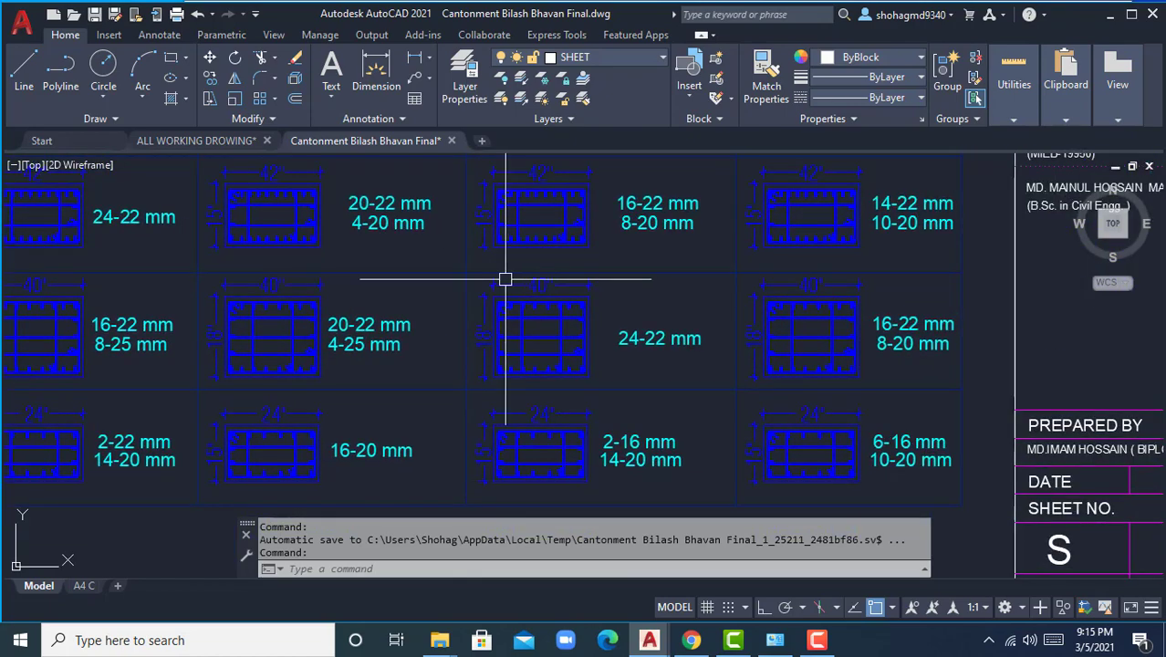
scroll(505, 279, "down", 5)
scroll(326, 479, "up", 6)
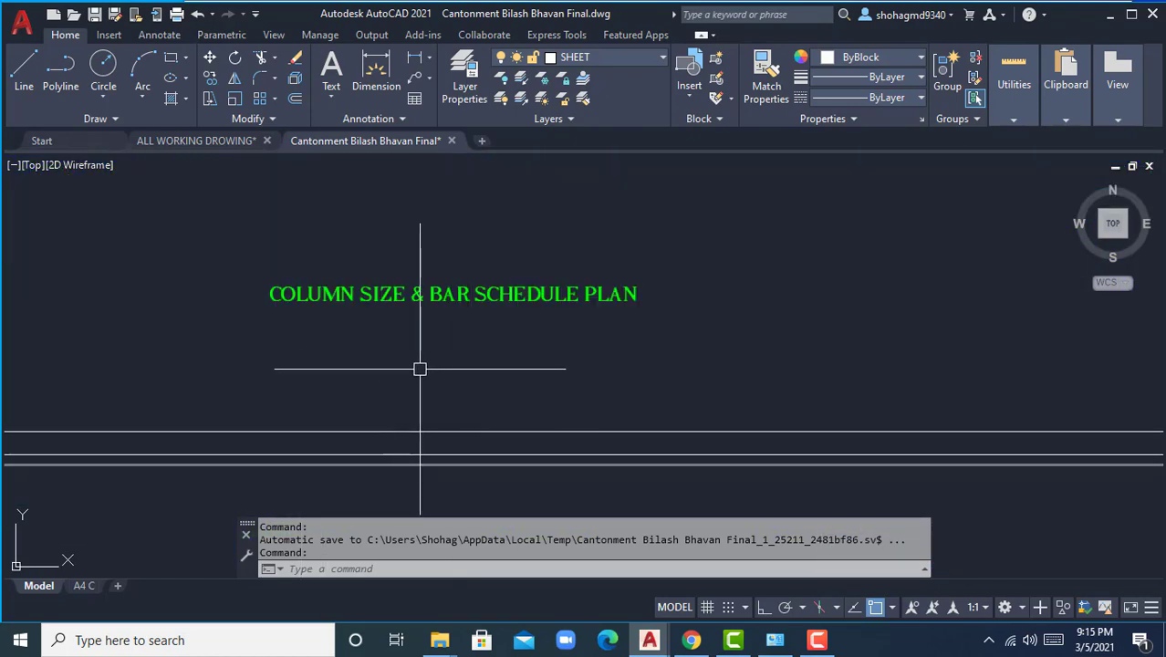
scroll(420, 369, "down", 3)
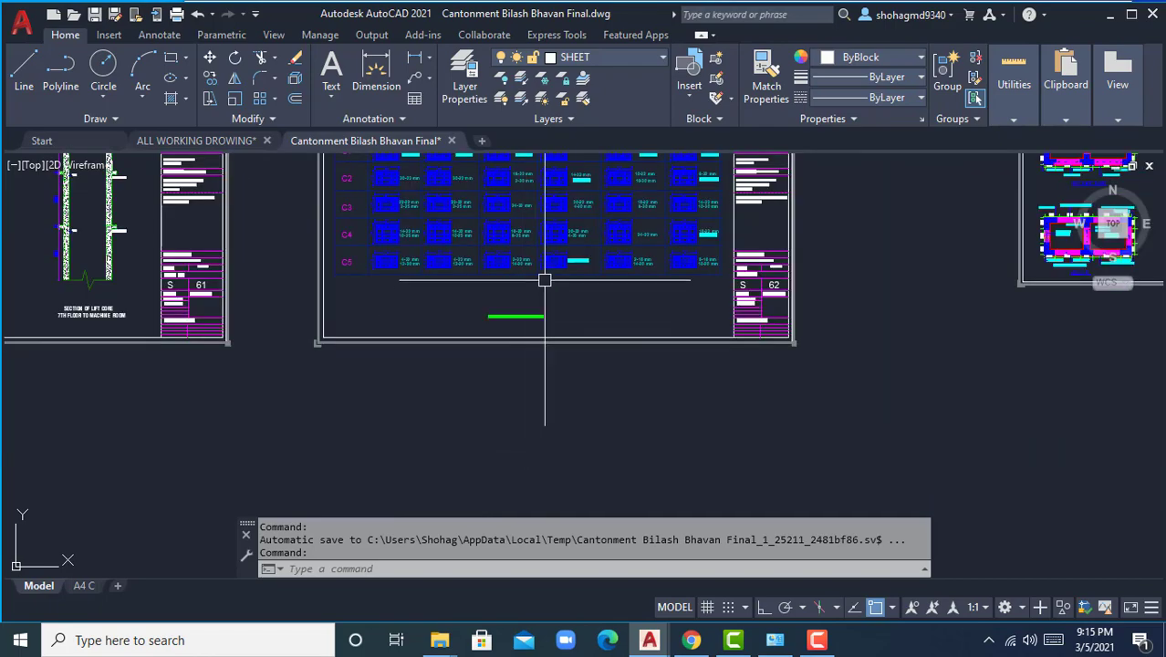
scroll(488, 365, "up", 4)
scroll(307, 355, "up", 2)
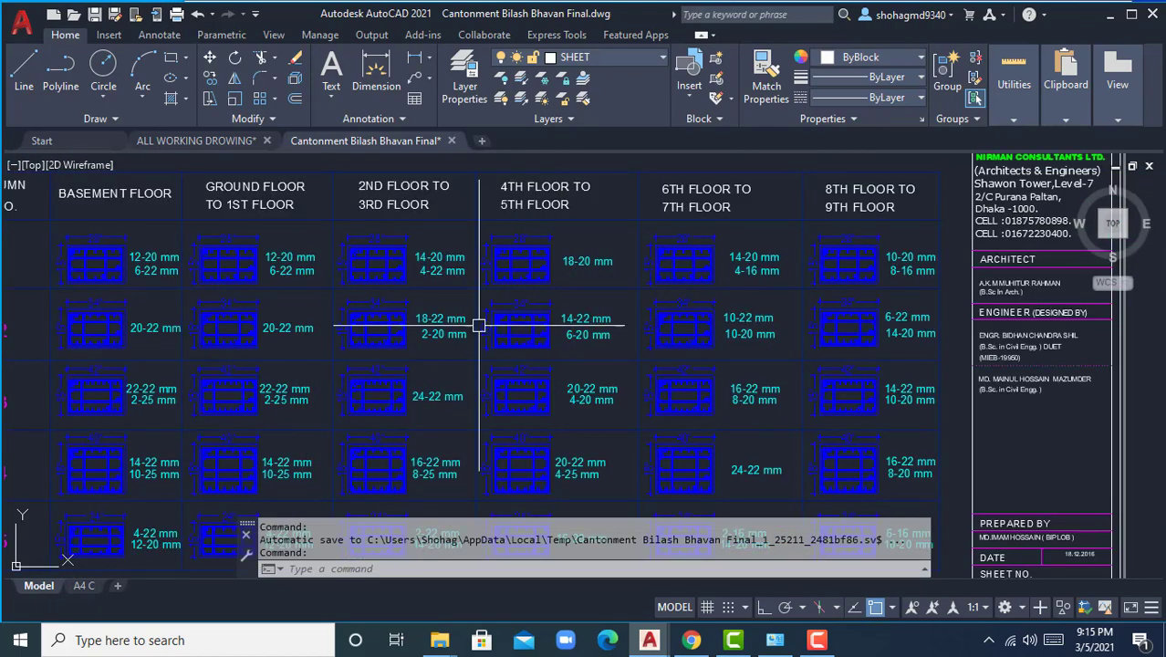
Examine the lift core wall plans on sheet S 63, including their bar notes and wall dimensions.
scroll(576, 310, "down", 4)
middle_click_drag(573, 286, 31, 326)
scroll(417, 299, "up", 5)
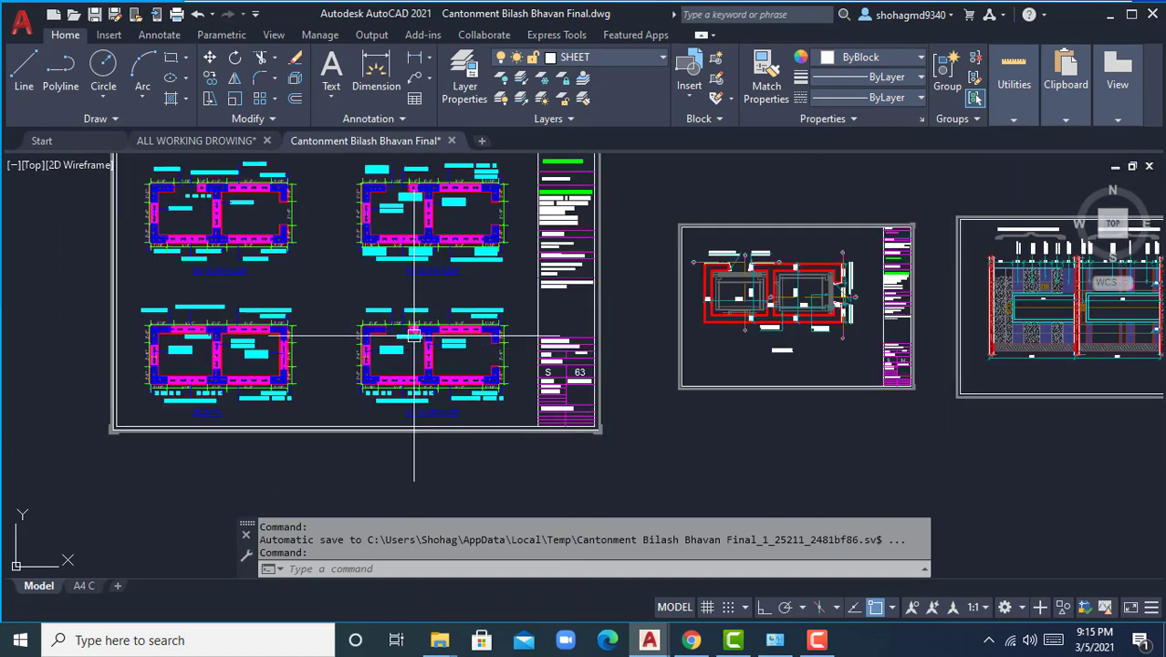
scroll(534, 347, "down", 4)
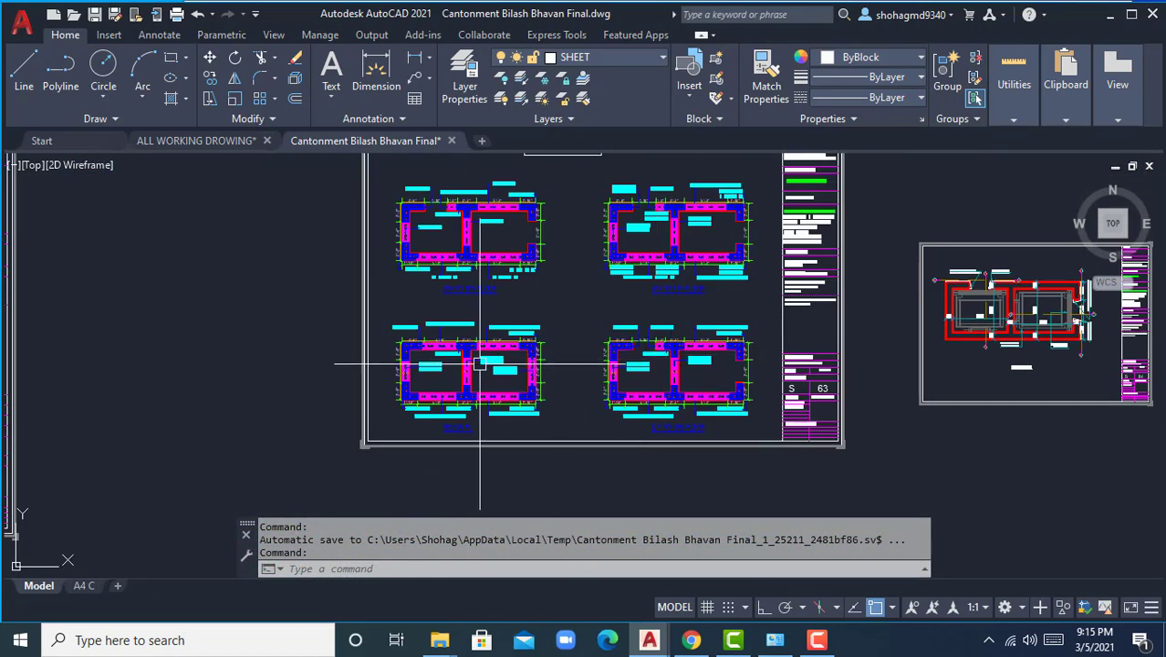
scroll(479, 363, "up", 5)
middle_click_drag(517, 390, 444, 341)
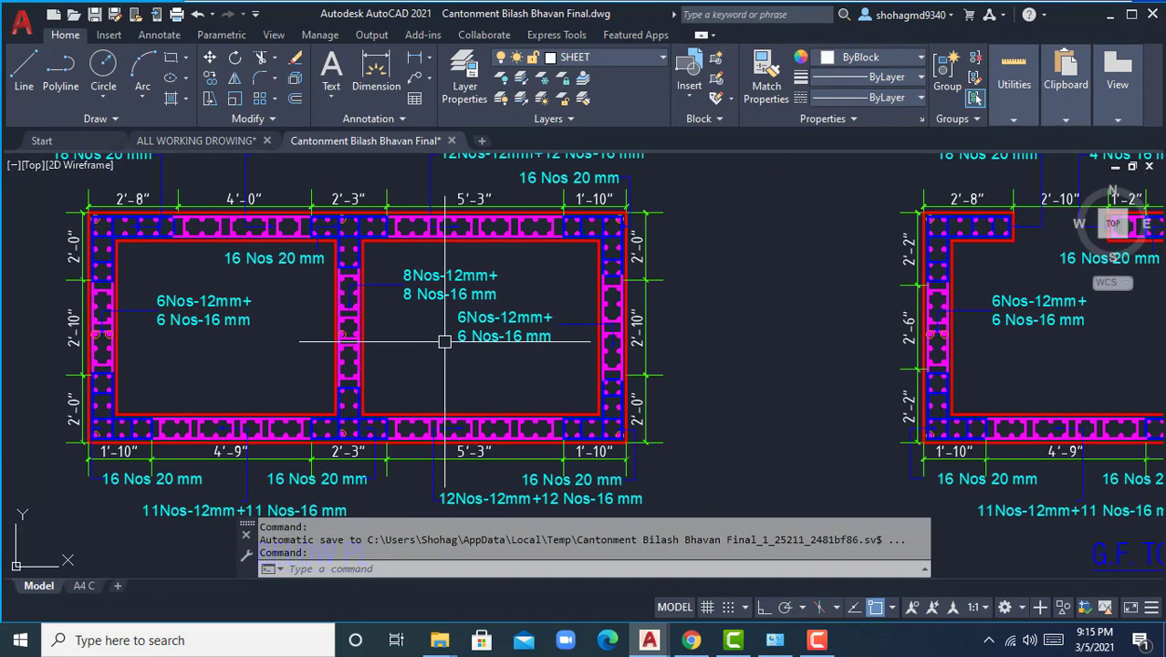
Survey the rows of structural sheets in the drawing set and locate beam section sheets S 78 and S 79.
scroll(432, 336, "down", 8)
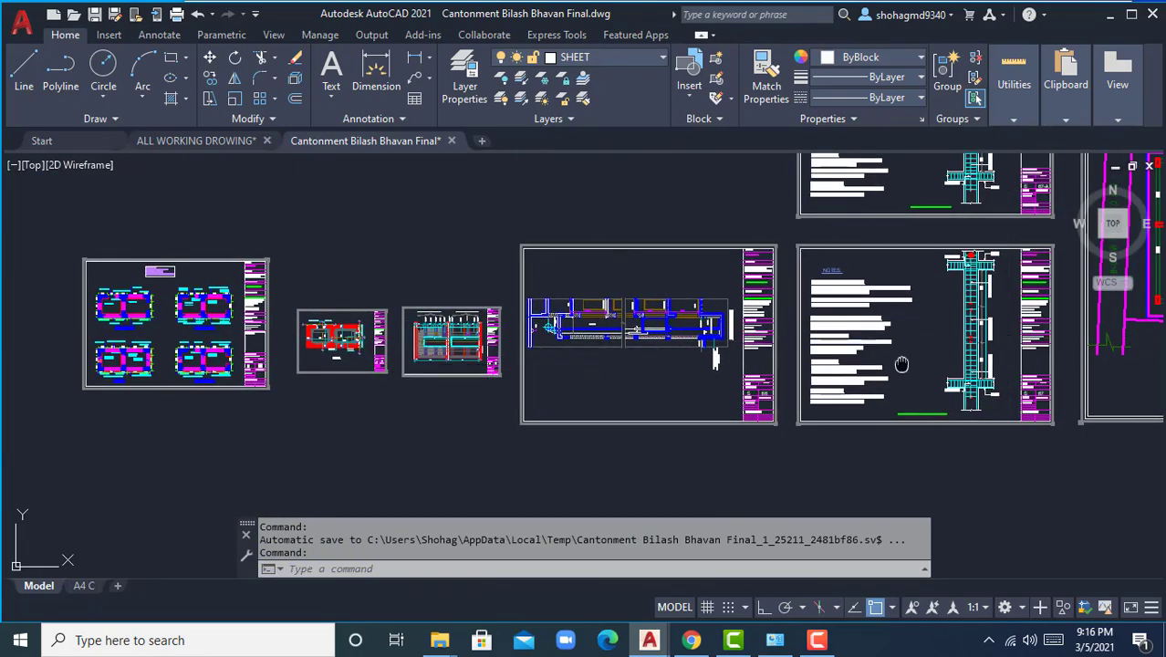
middle_click_drag(901, 364, 333, 352)
scroll(345, 352, "down", 6)
scroll(606, 369, "down", 4)
middle_click_drag(480, 350, 119, 324)
middle_click_drag(690, 353, 486, 328)
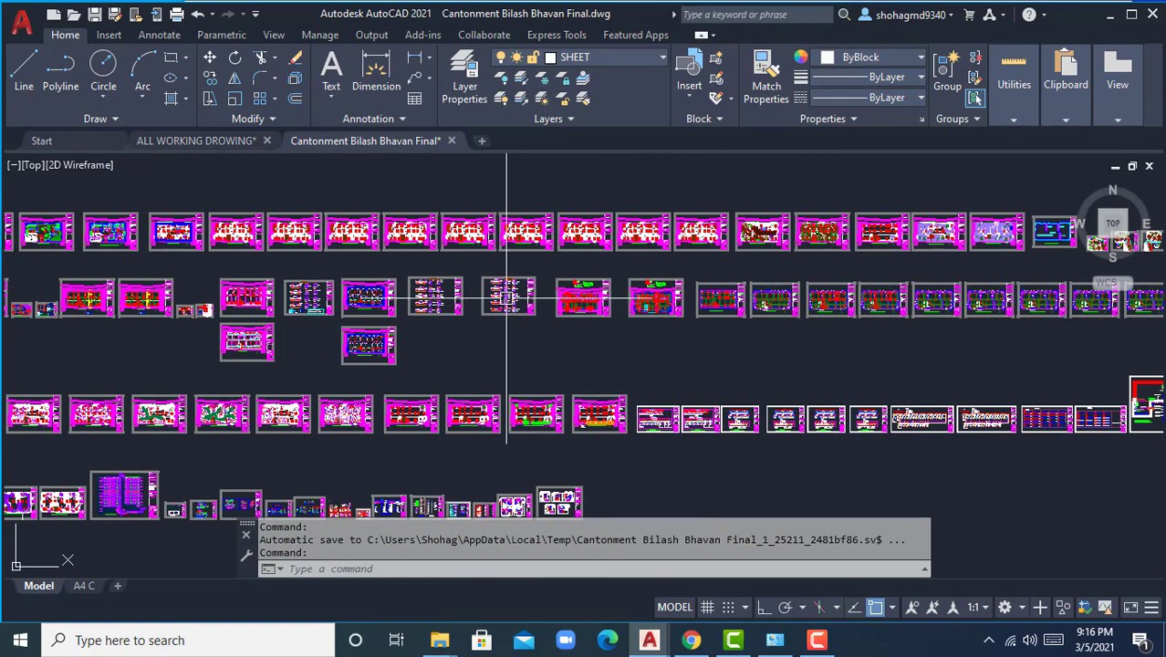
scroll(458, 303, "up", 8)
middle_click_drag(367, 310, 436, 445)
scroll(946, 412, "up", 5)
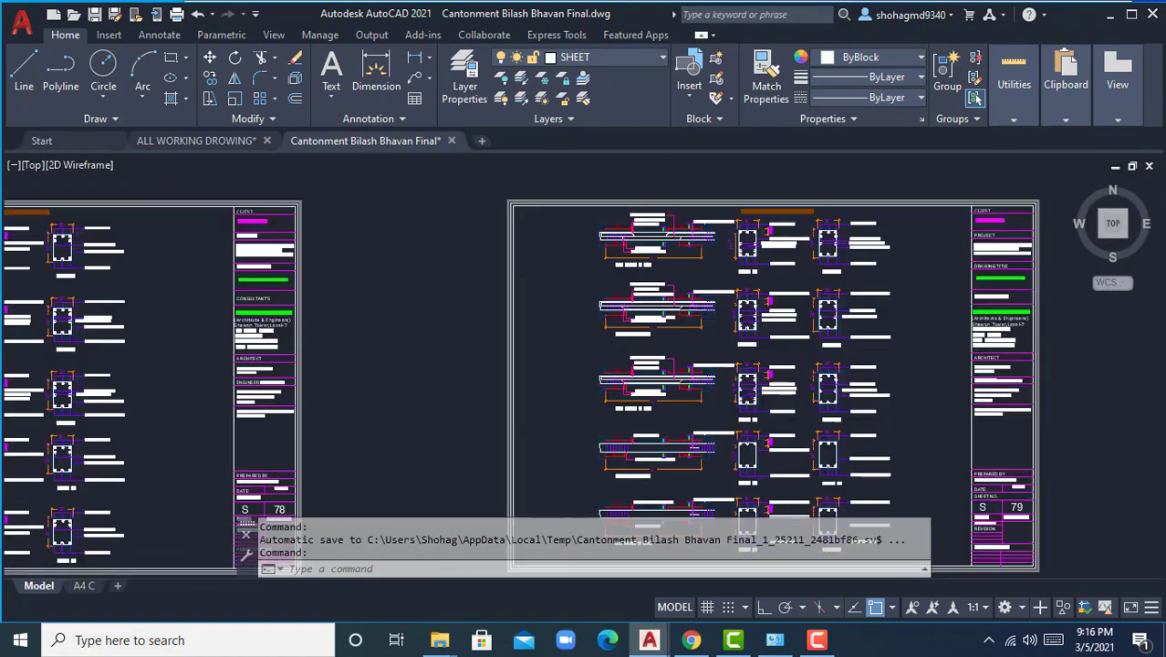
Examine the basement floor slab reinforcement plan on sheet S 80, including its slab bars, columns and title.
middle_click_drag(946, 412, 247, 308)
middle_click_drag(961, 376, 244, 306)
scroll(244, 306, "down", 5)
scroll(244, 306, "up", 7)
middle_click_drag(627, 334, 398, 320)
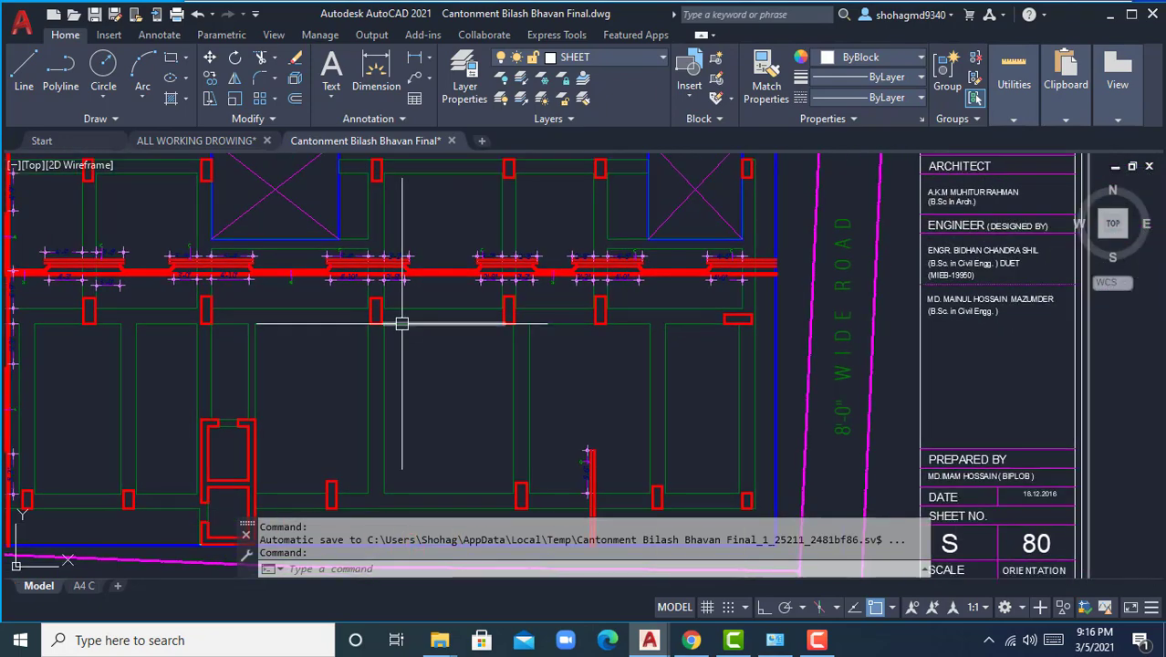
scroll(408, 323, "down", 3)
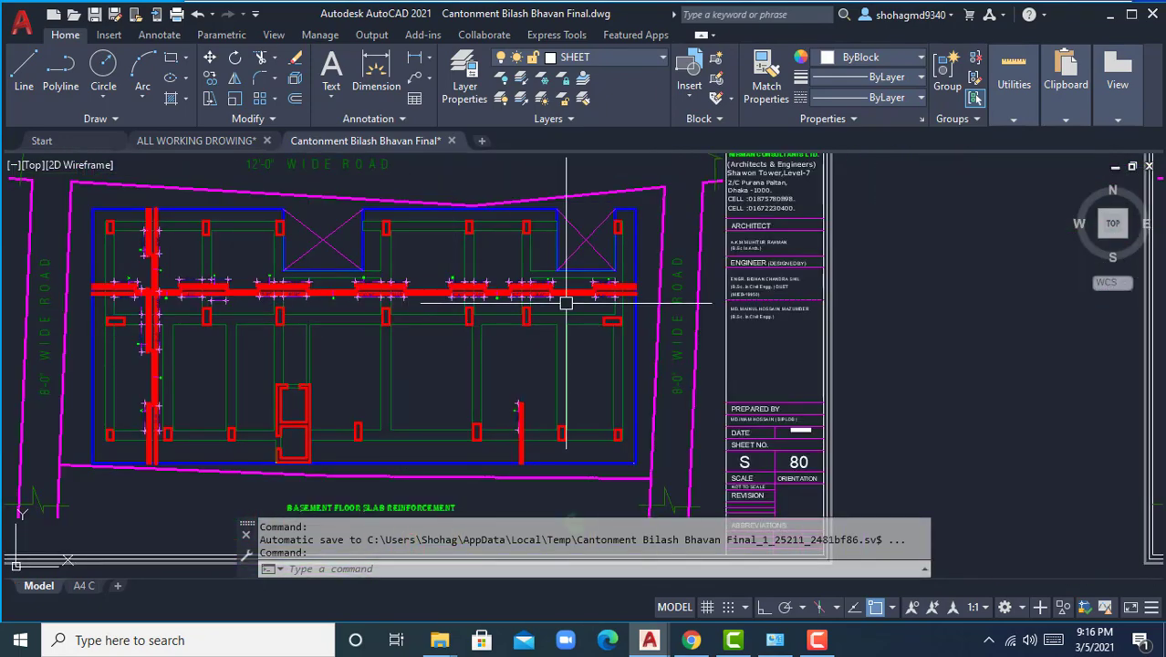
Examine the slab reinforcement plan and title block on sheet S 81.
middle_click_drag(565, 303, 290, 292)
scroll(290, 292, "down", 5)
scroll(716, 290, "up", 7)
middle_click_drag(713, 290, 219, 296)
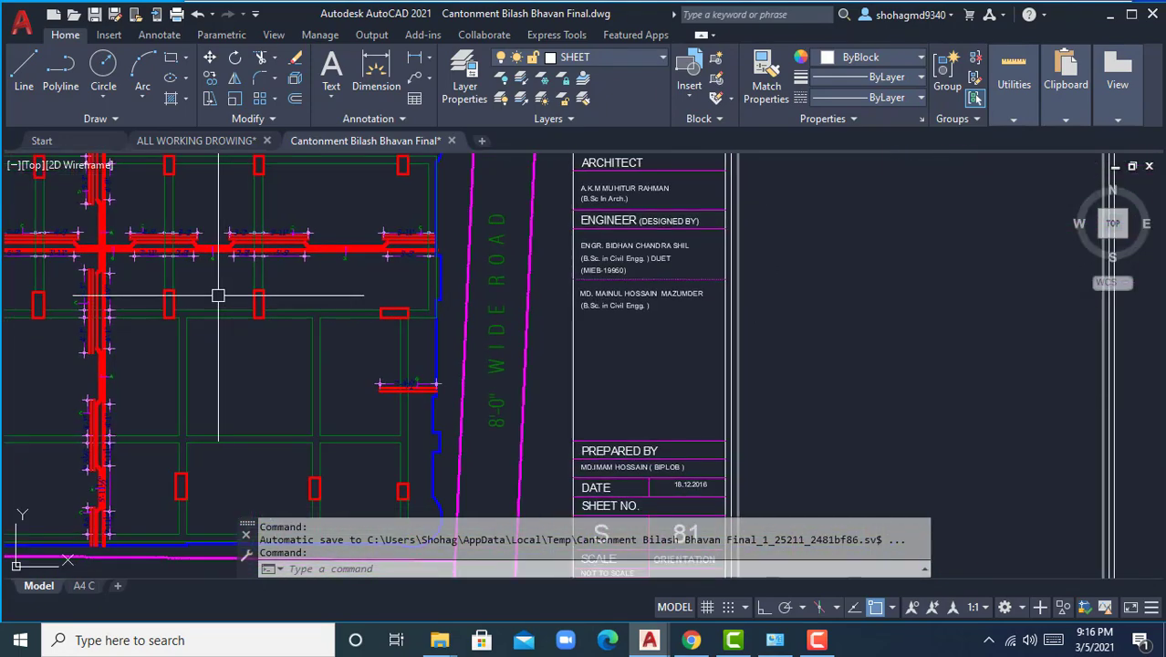
Examine the outline plan on sheet S 82 and move on to the ground floor slab plan.
scroll(218, 295, "down", 5)
middle_click_drag(708, 313, 352, 320)
scroll(351, 321, "up", 7)
middle_click_drag(803, 315, 75, 318)
scroll(75, 318, "down", 5)
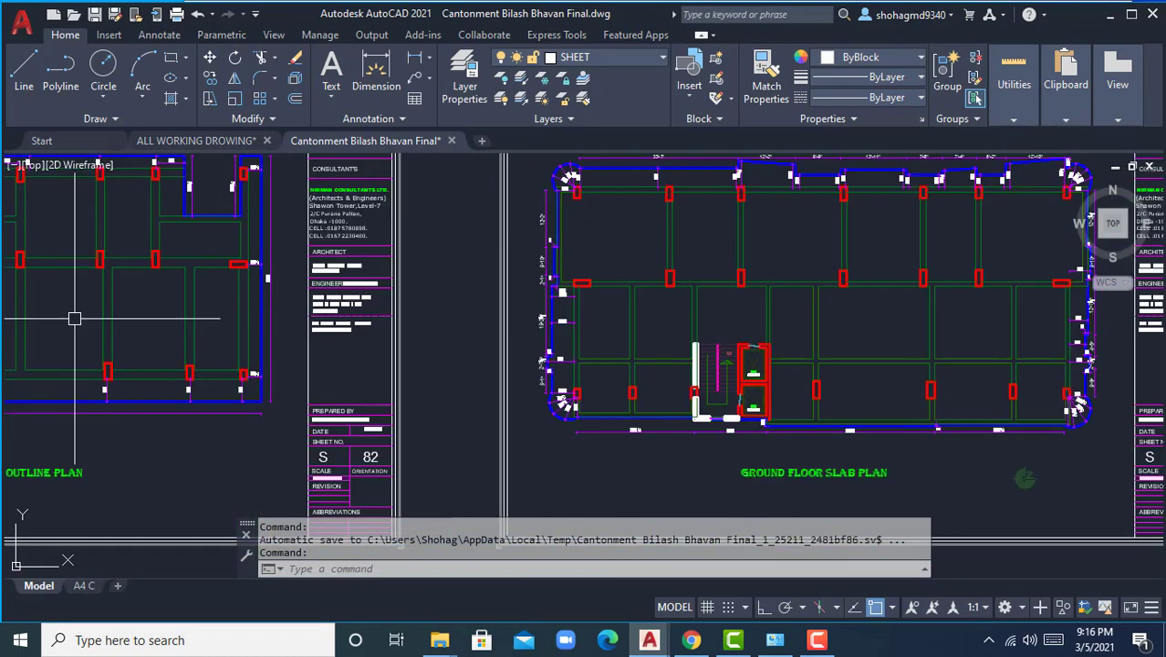
Compare the ground floor slab plan on sheet S 83 with the 1st floor slab plan on sheet S 84.
middle_click_drag(954, 331, 351, 307)
scroll(351, 307, "up", 4)
scroll(351, 308, "down", 7)
middle_click_drag(411, 357, 330, 362)
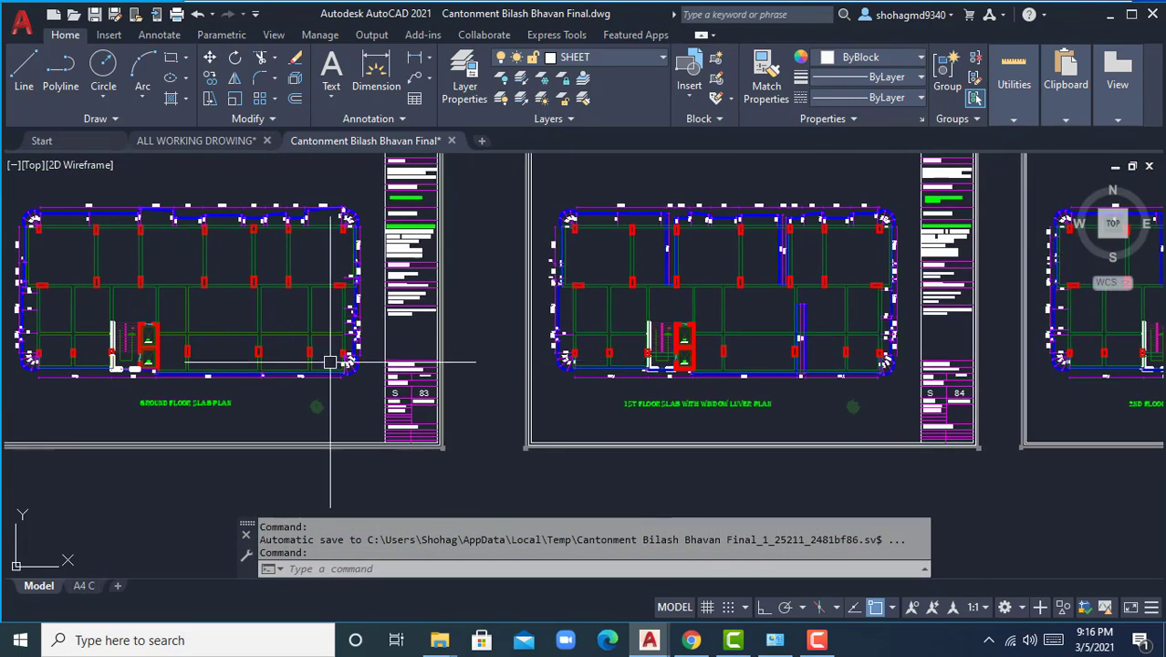
Read the dimensions of the rounded slab corner beside the title block on sheet S 83.
scroll(330, 362, "up", 6)
scroll(513, 364, "up", 3)
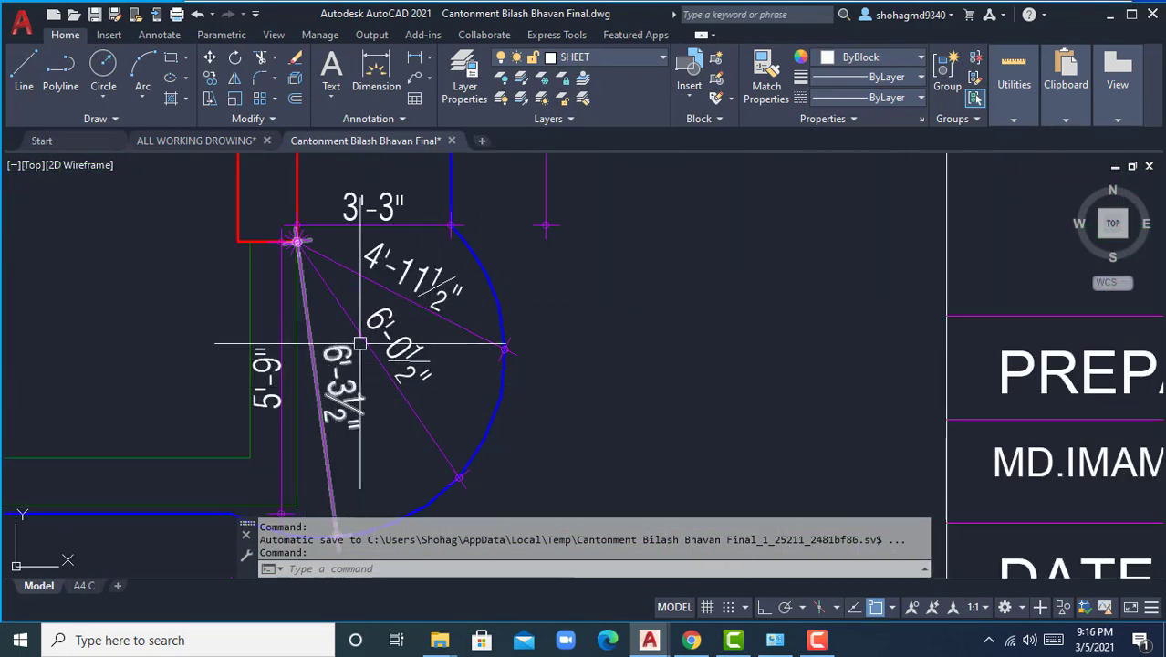
scroll(361, 344, "down", 2)
scroll(492, 418, "down", 10)
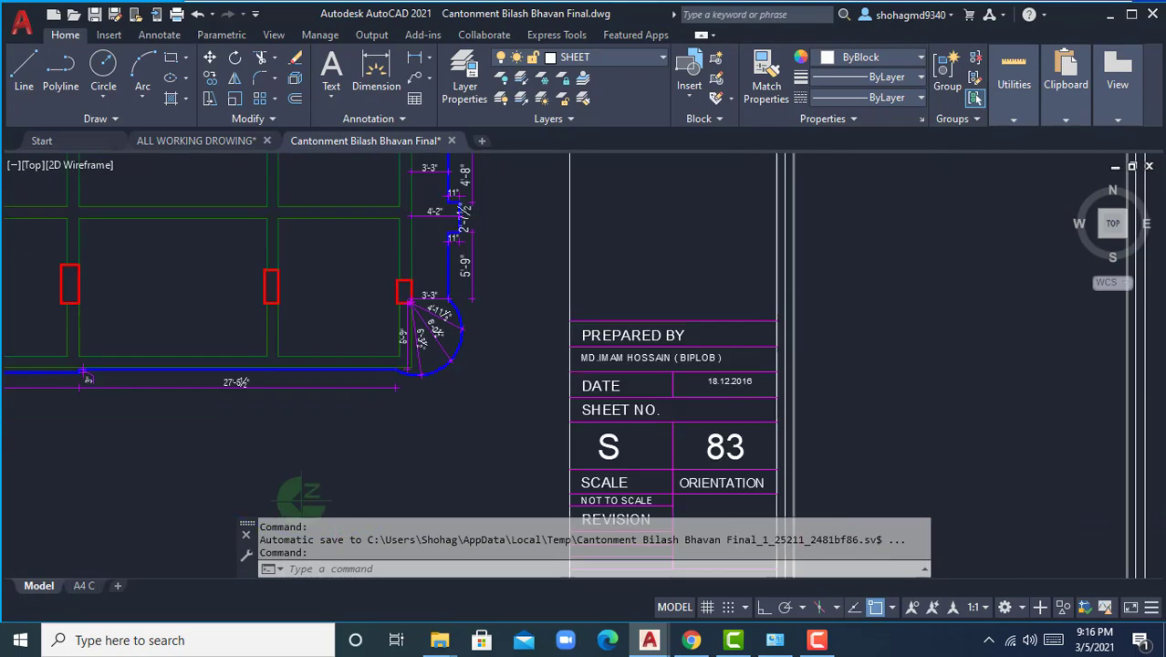
Locate the electrical row of the drawing set and examine its working drawing cover sheet T.S 93.
scroll(288, 312, "down", 4)
middle_click_drag(413, 353, 1013, 178)
scroll(411, 219, "down", 2)
middle_click_drag(350, 310, 961, 384)
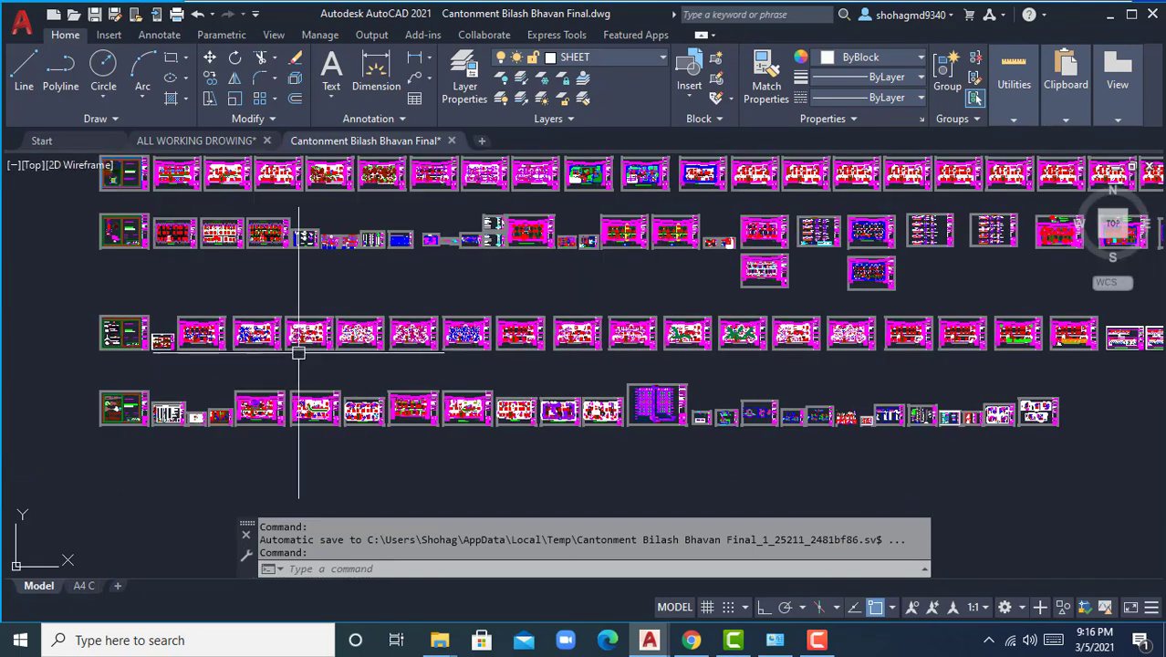
scroll(104, 418, "up", 10)
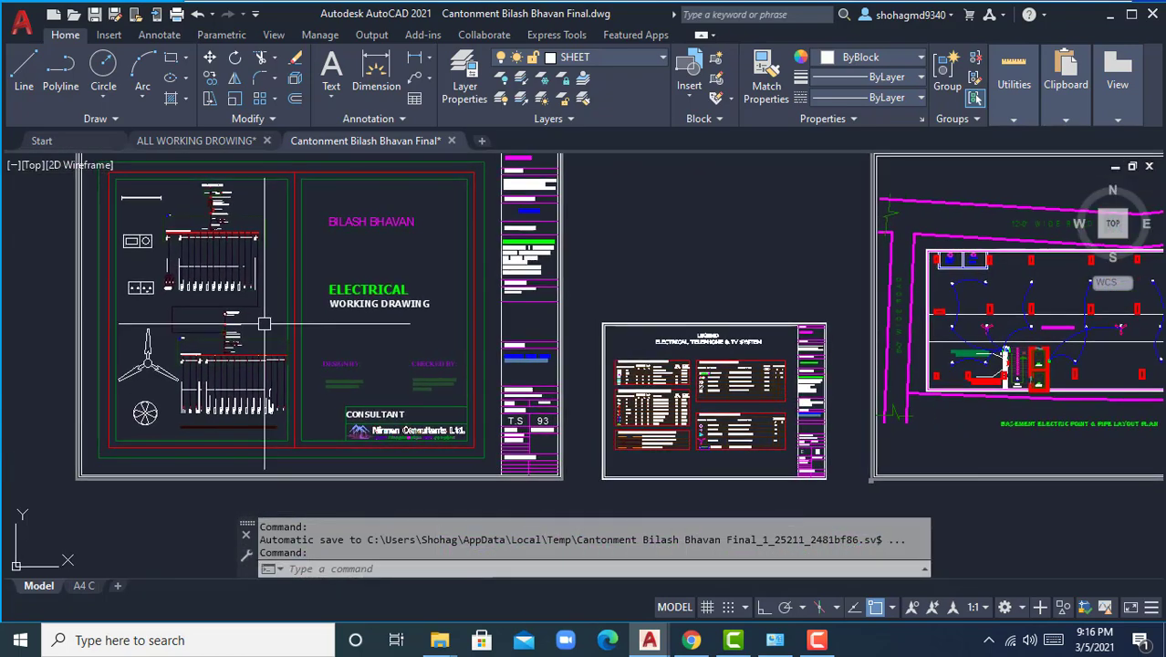
middle_click_drag(272, 341, 256, 409)
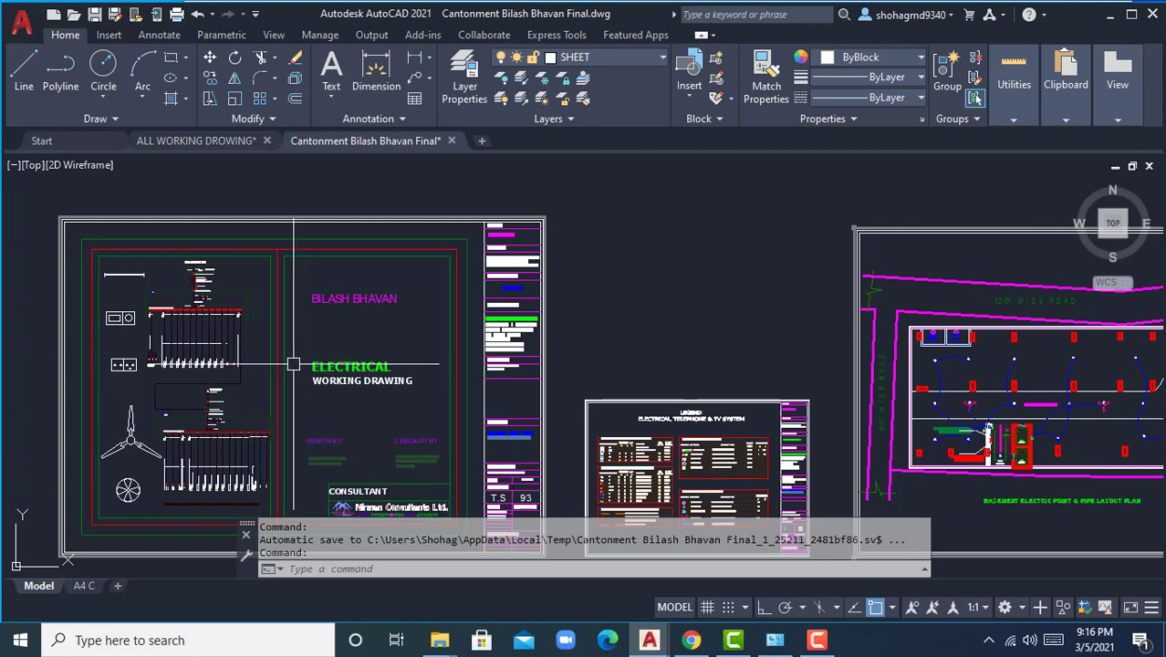
scroll(396, 392, "up", 2)
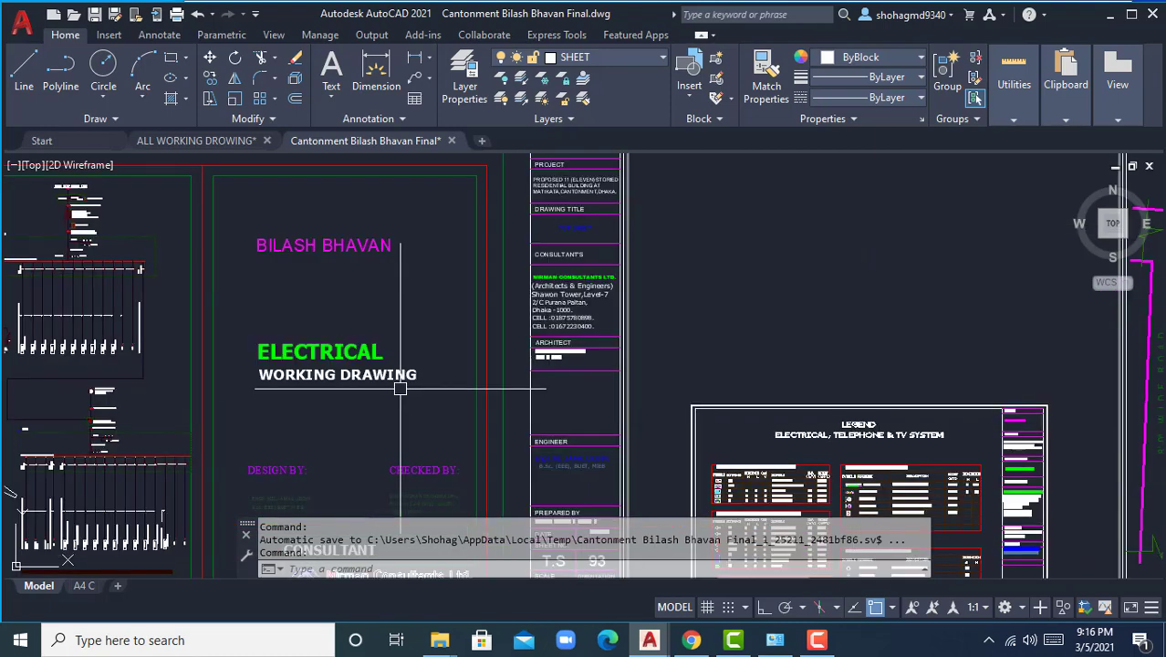
scroll(336, 413, "down", 4)
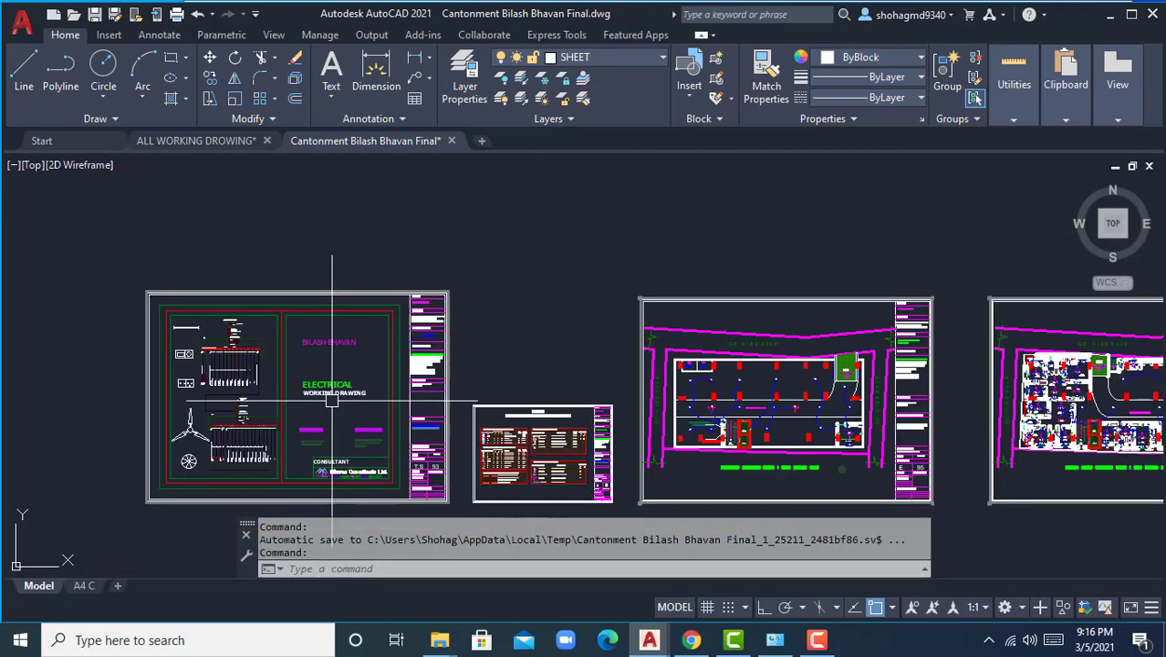
Examine the basement and ground floor electric point and pipe layout plans on sheets E 95 and E 96.
scroll(794, 450, "up", 4)
middle_click_drag(726, 431, 260, 436)
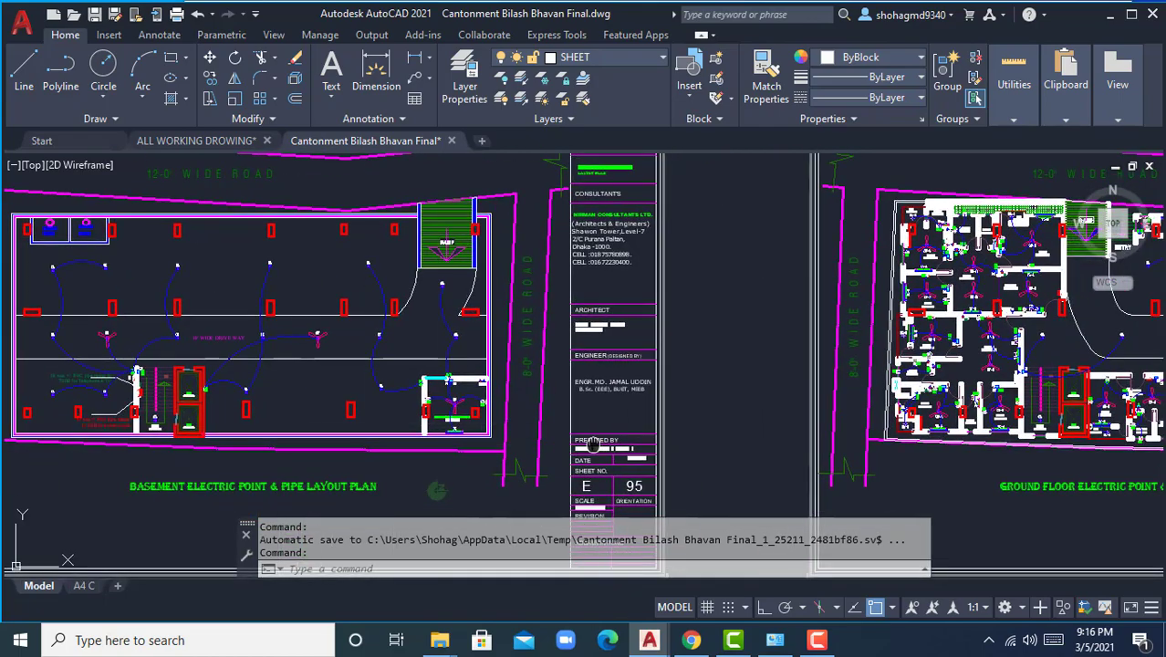
middle_click_drag(921, 445, 222, 424)
scroll(556, 381, "up", 4)
middle_click_drag(541, 379, 221, 356)
scroll(224, 356, "down", 4)
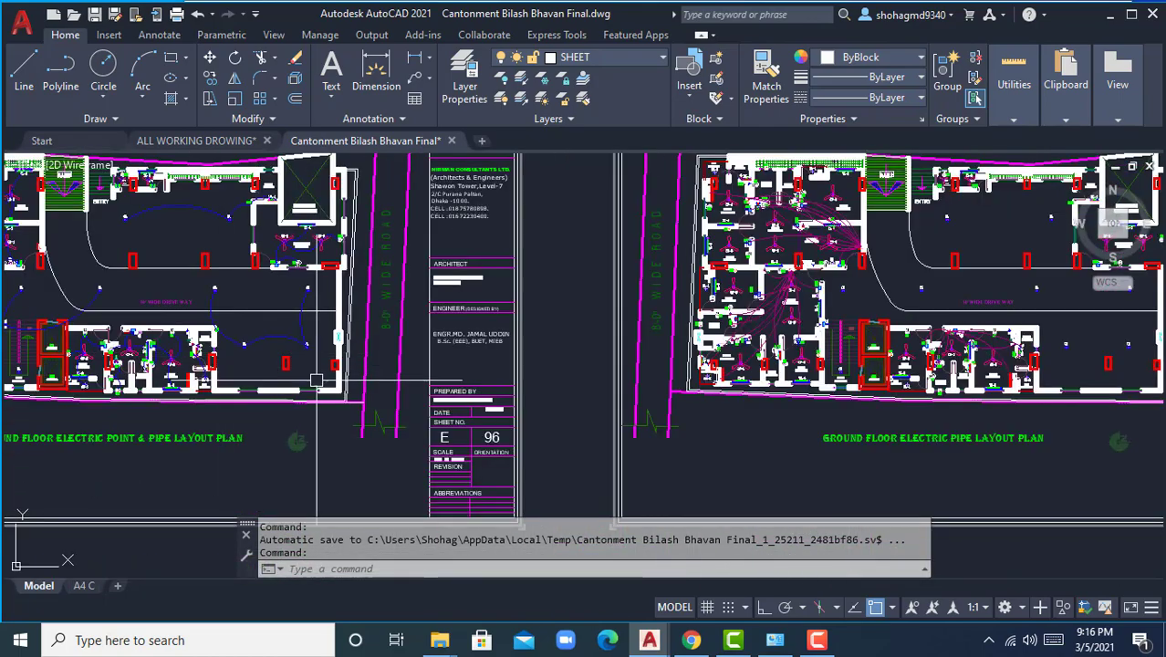
Examine the ground floor electric pipe layout on sheet E 97 and continue to the typical floor electric point plan.
middle_click_drag(967, 346, 321, 380)
scroll(336, 378, "up", 2)
middle_click_drag(580, 400, 168, 405)
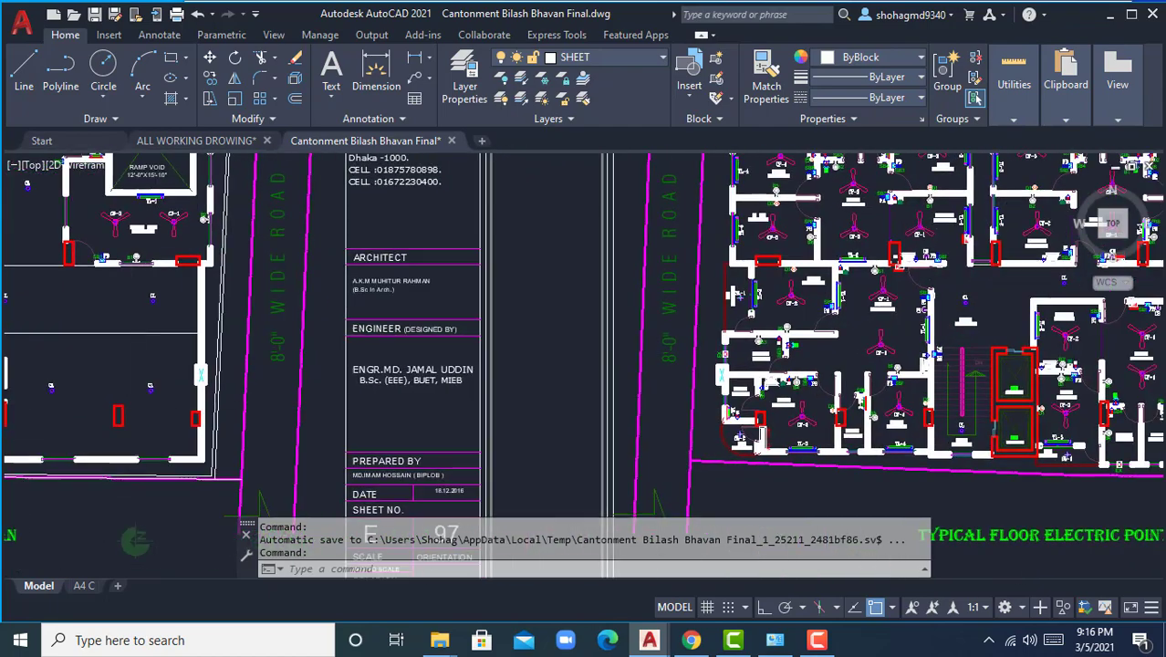
Examine the fans, lights and wiring runs on the typical floor electric plan around the lobby and the SDB-B distribution board.
scroll(162, 406, "down", 4)
middle_click_drag(695, 424, 270, 418)
scroll(588, 385, "up", 5)
middle_click_drag(571, 394, 444, 400)
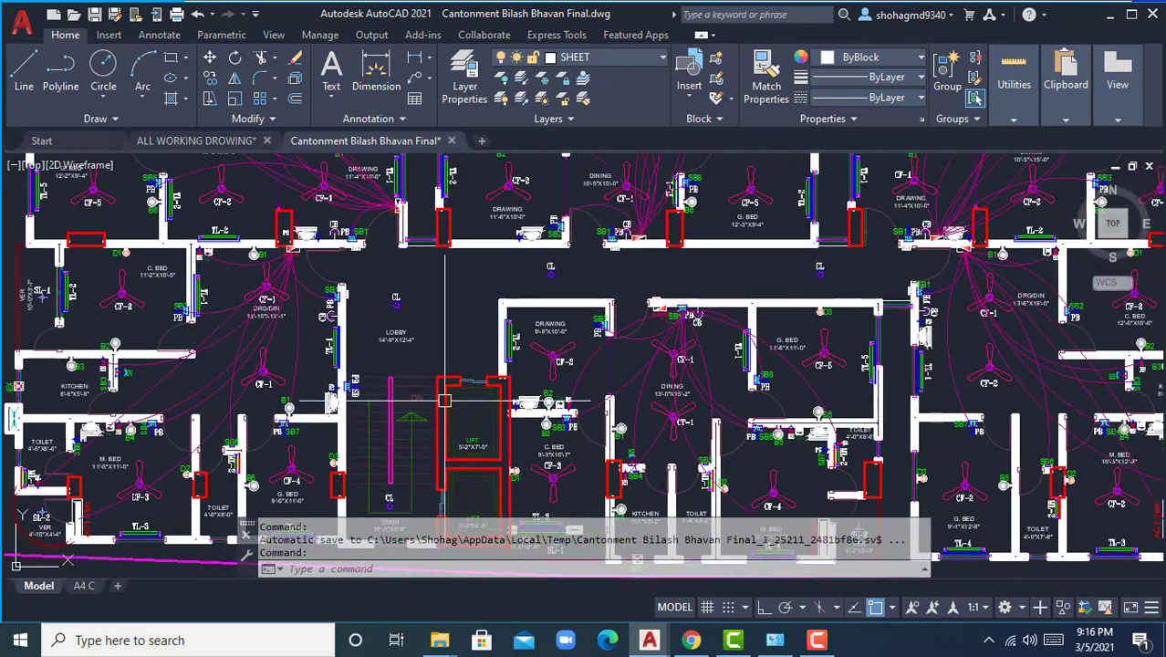
scroll(308, 347, "up", 2)
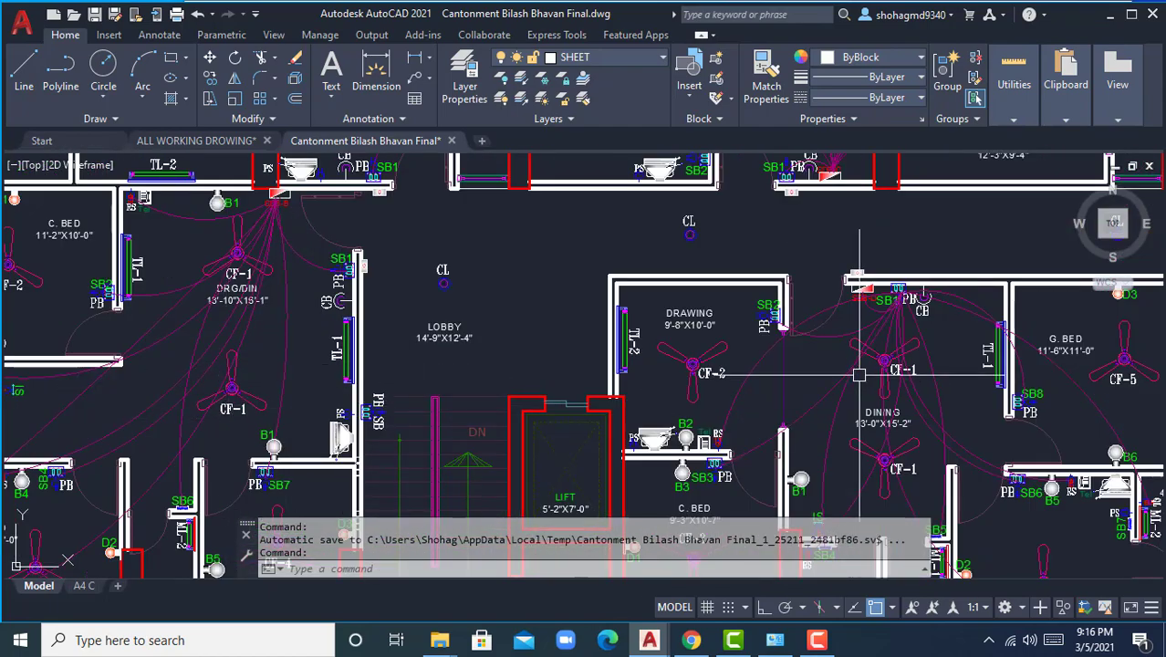
middle_click_drag(212, 334, 152, 398)
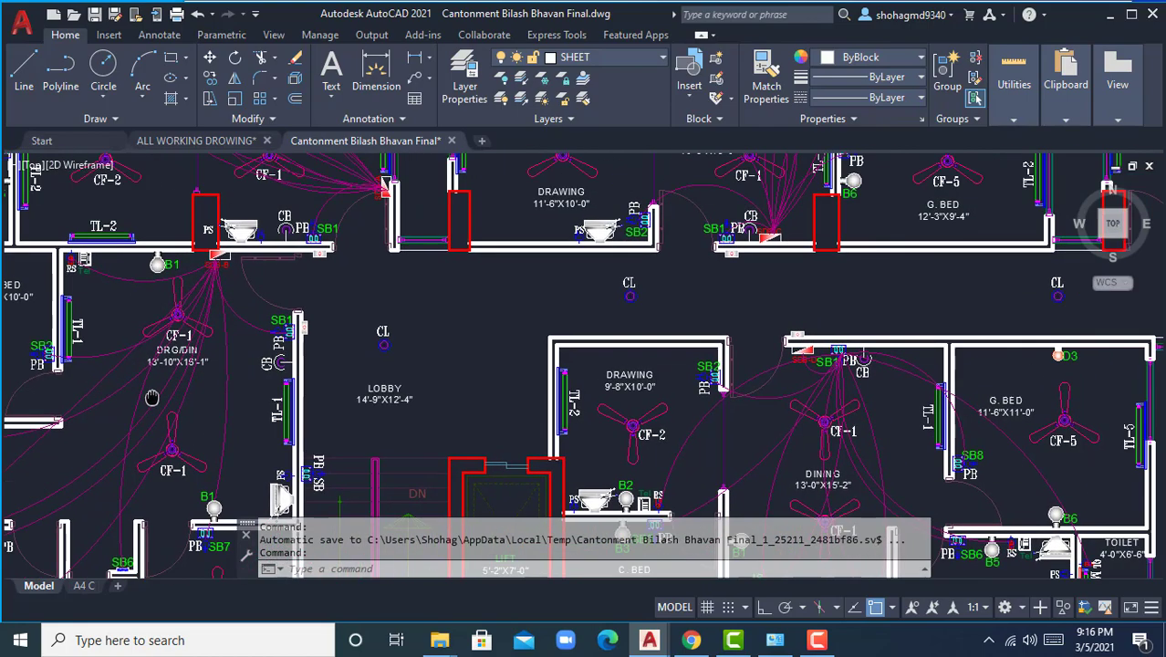
scroll(204, 322, "up", 2)
scroll(311, 315, "down", 5)
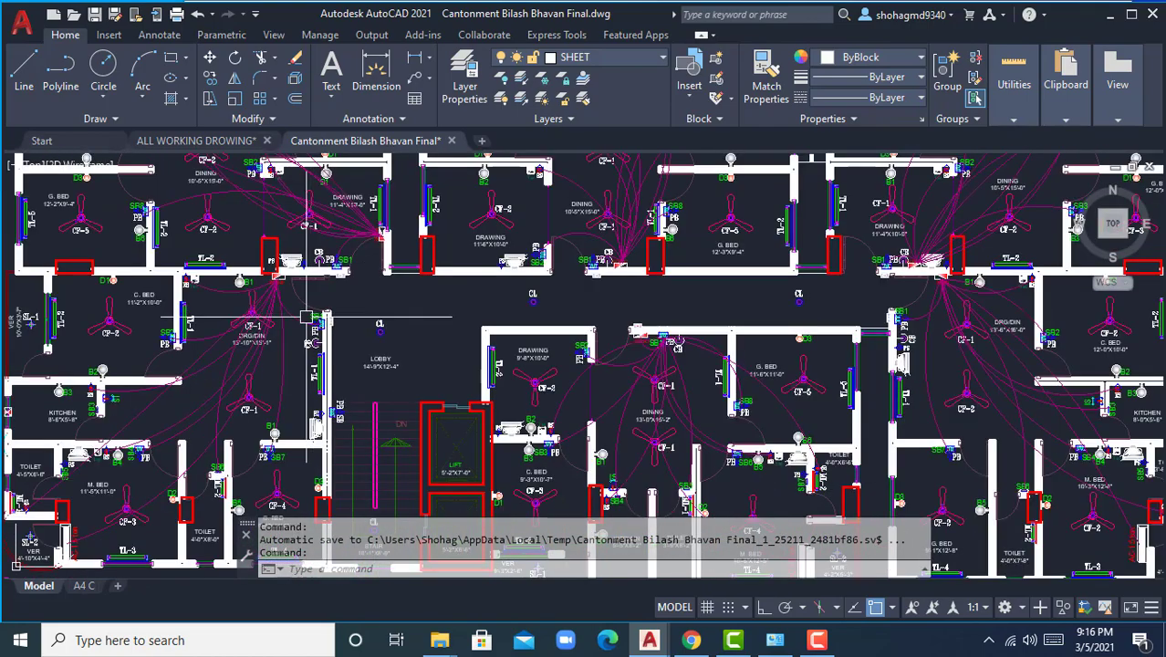
scroll(258, 298, "up", 8)
scroll(409, 237, "down", 2)
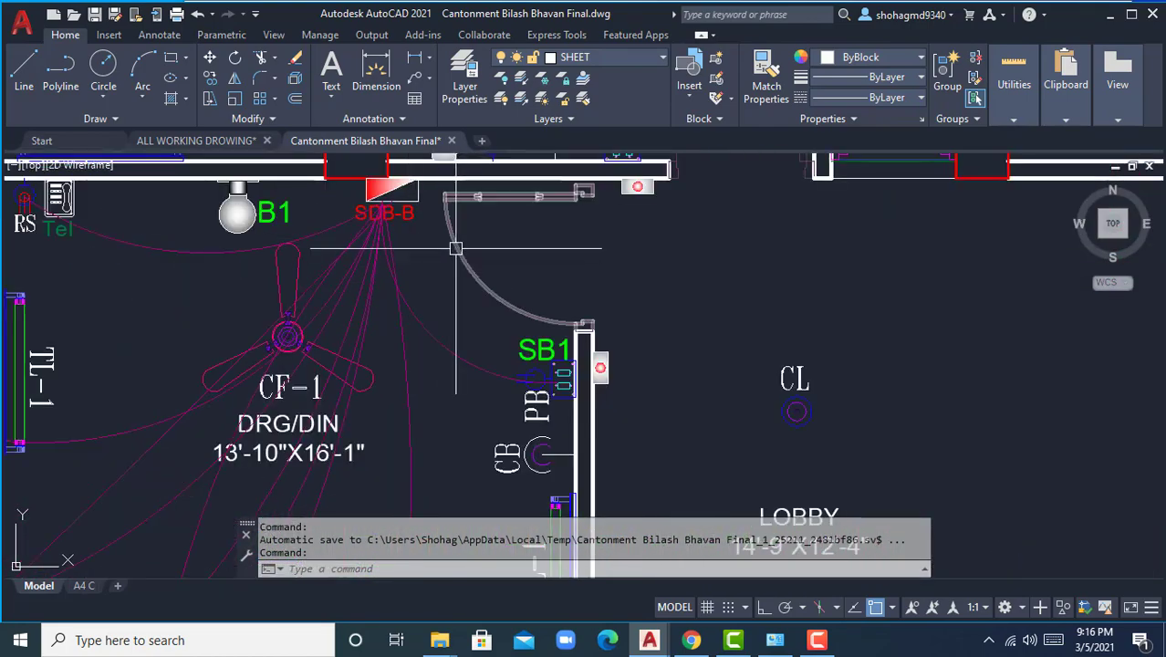
scroll(456, 247, "down", 4)
middle_click_drag(310, 349, 428, 235)
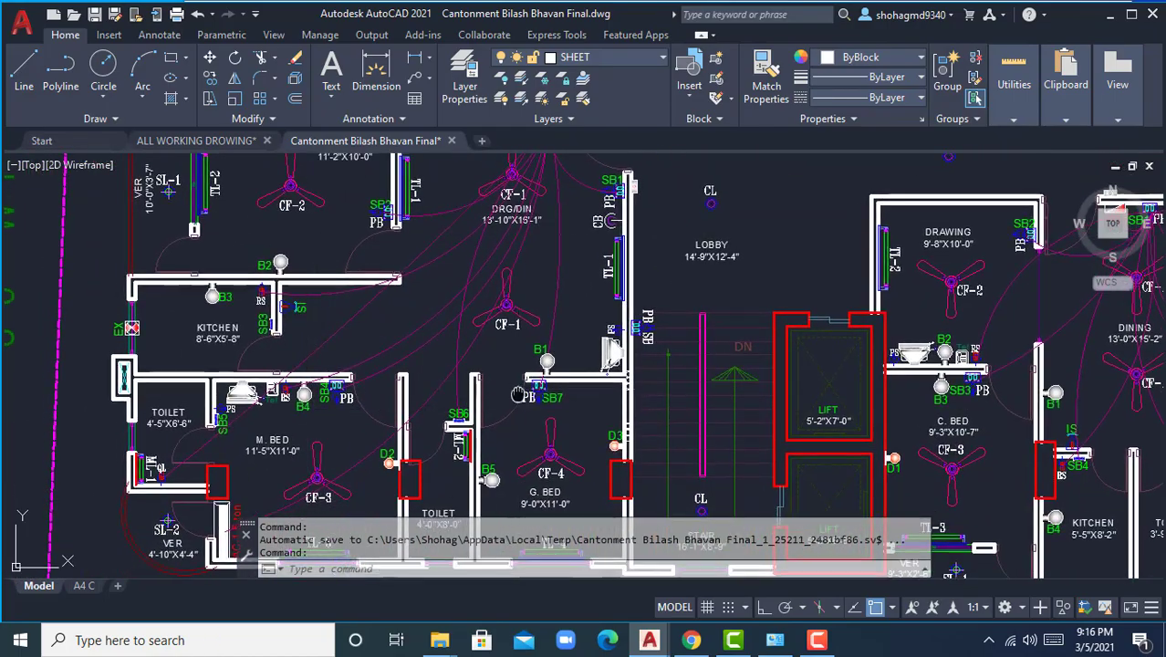
Review the typical floor electric pipe layout plan on sheet E 100 and continue to the basement ceiling fan layout plan.
scroll(785, 342, "down", 2)
middle_click_drag(785, 342, 277, 388)
scroll(277, 388, "down", 2)
middle_click_drag(561, 404, 111, 384)
scroll(110, 384, "down", 2)
middle_click_drag(752, 396, 552, 396)
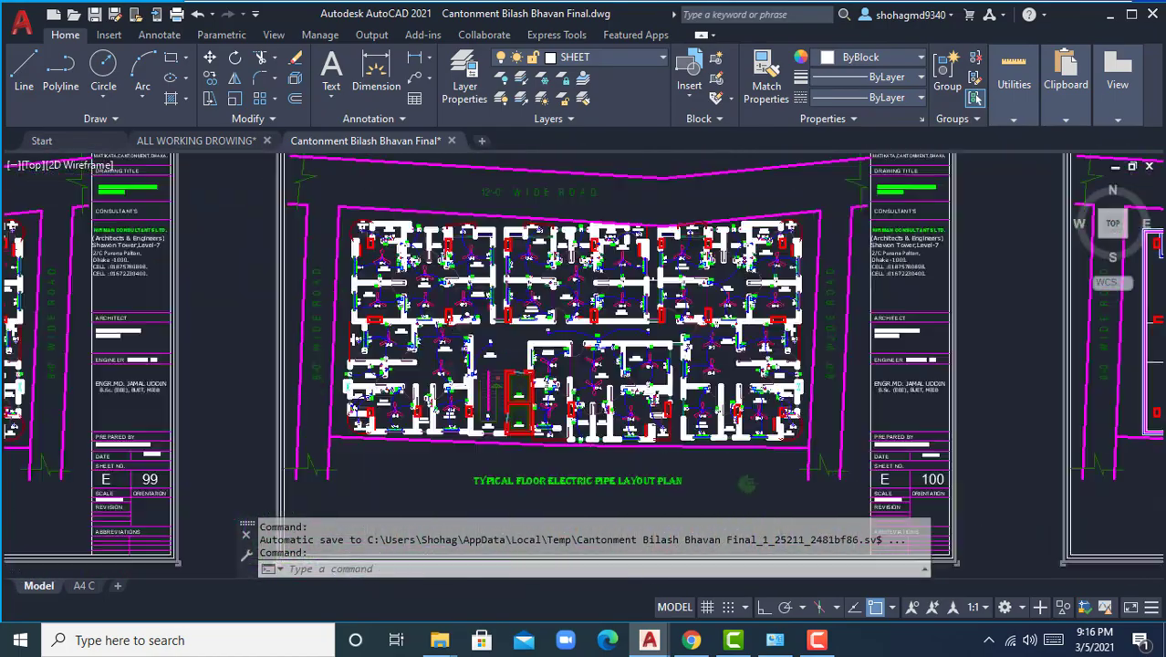
scroll(552, 396, "up", 4)
middle_click_drag(769, 378, 55, 378)
scroll(96, 373, "down", 2)
middle_click_drag(772, 429, 161, 410)
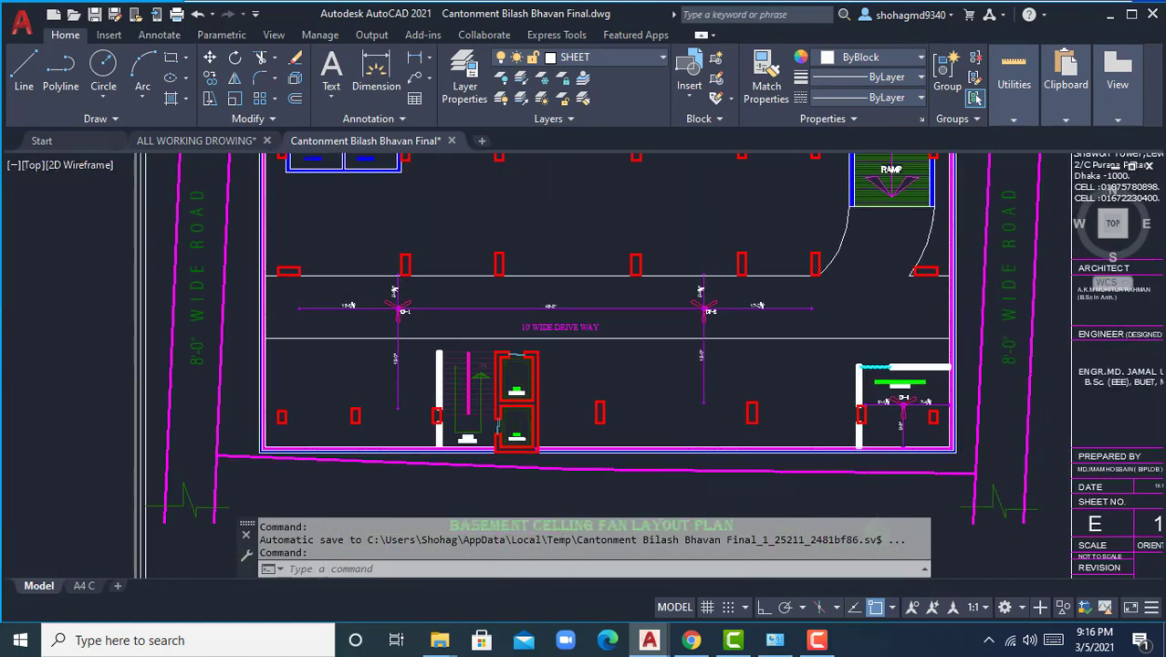
Examine the ground floor ceiling fan layout plan and the typical floor ceiling fan layout plan on sheet E 103.
scroll(163, 412, "down", 3)
mouse_move(373, 409)
middle_mouse_down()
mouse_move(113, 406)
mouse_move(42, 392)
middle_mouse_up()
scroll(317, 346, "up", 4)
middle_click_drag(516, 369, 150, 375)
middle_click_drag(380, 377, 149, 379)
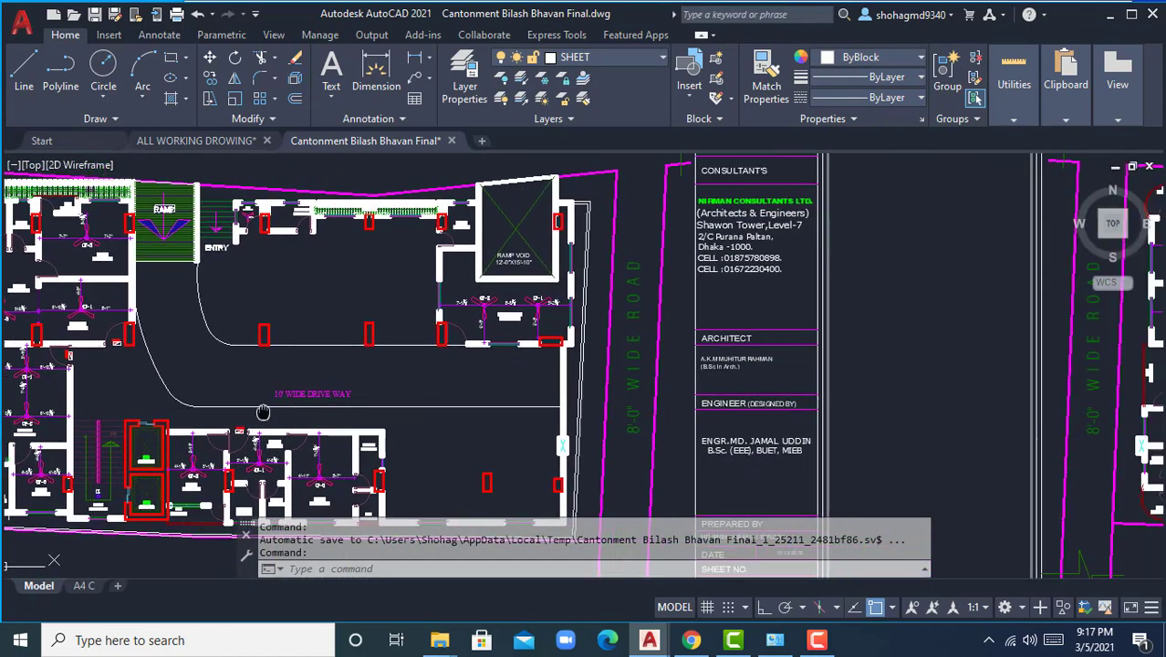
middle_click_drag(650, 388, 1, 390)
middle_click_drag(758, 381, 359, 378)
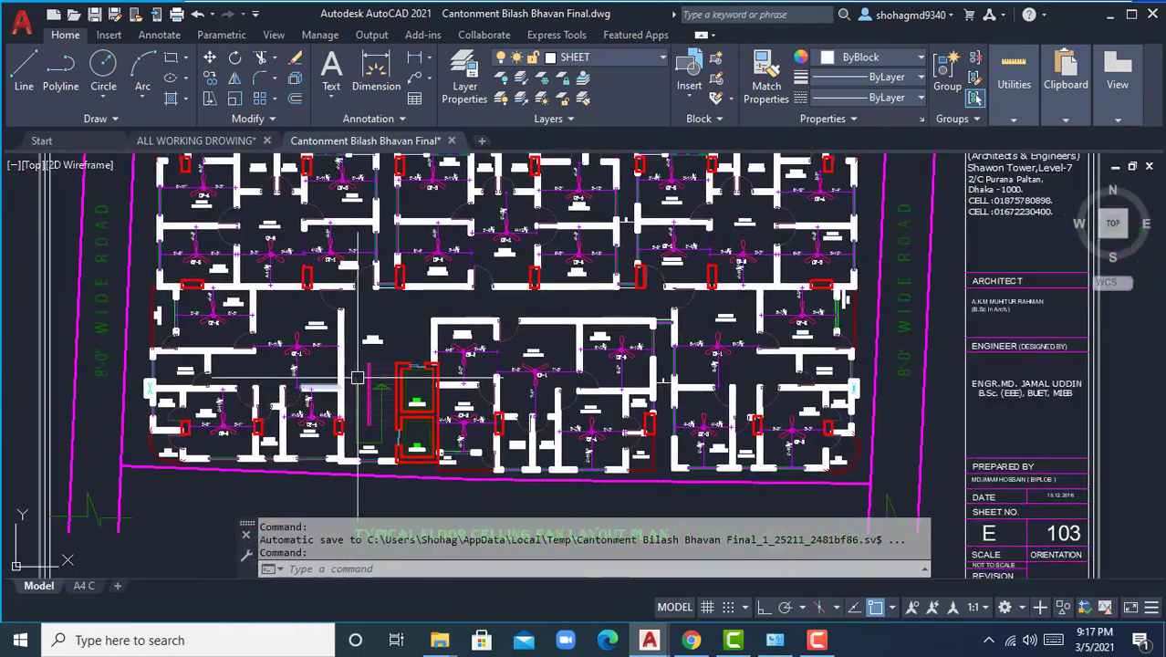
Skim the remaining electrical sheets after E 103, through the basement layouts and the electrical diagram sheets.
scroll(438, 374, "down", 2)
middle_click_drag(633, 374, 136, 375)
middle_click_drag(891, 382, 324, 361)
middle_click_drag(795, 378, 430, 351)
scroll(430, 351, "down", 3)
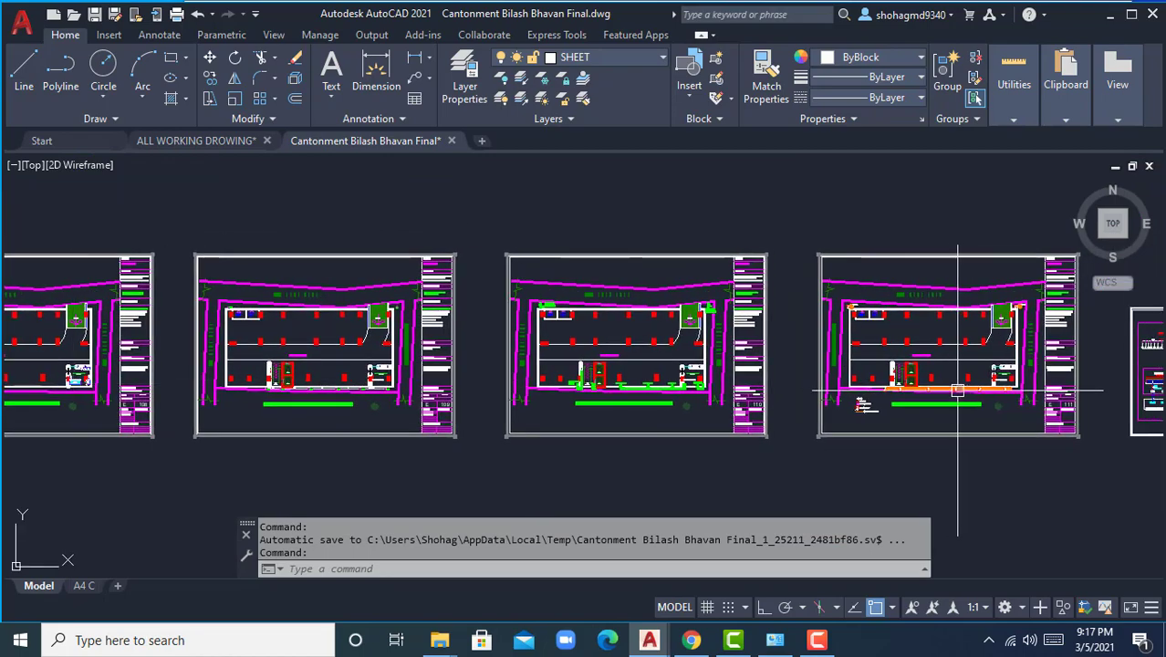
scroll(393, 375, "down", 3)
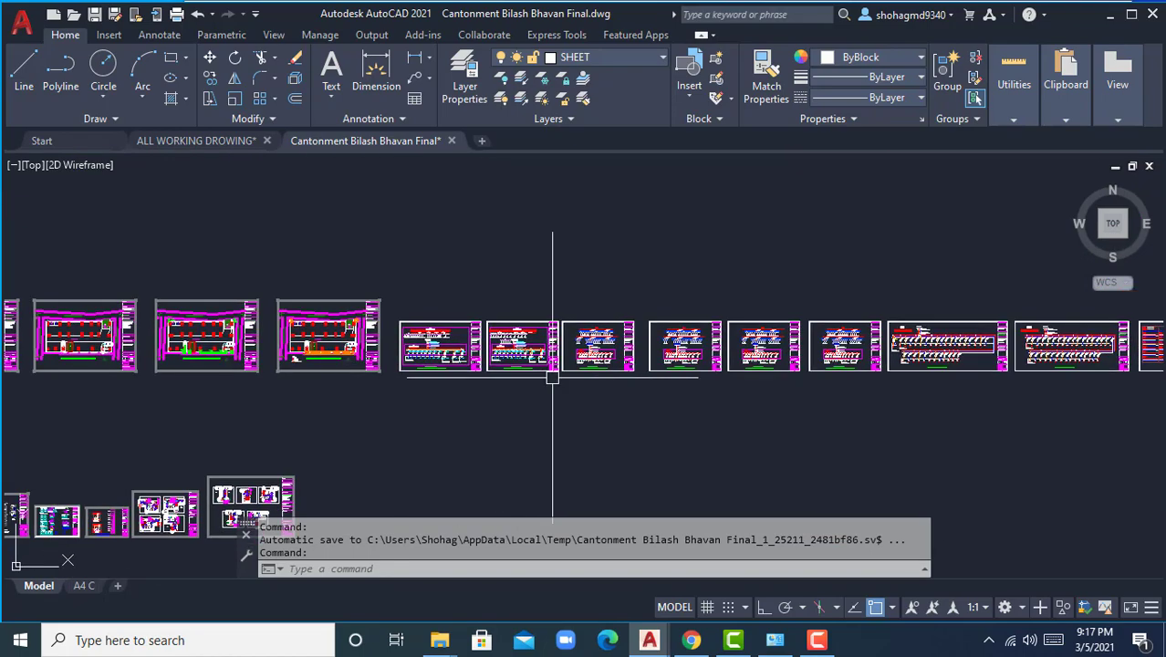
scroll(618, 368, "up", 8)
middle_click_drag(469, 391, 507, 364)
scroll(912, 405, "down", 4)
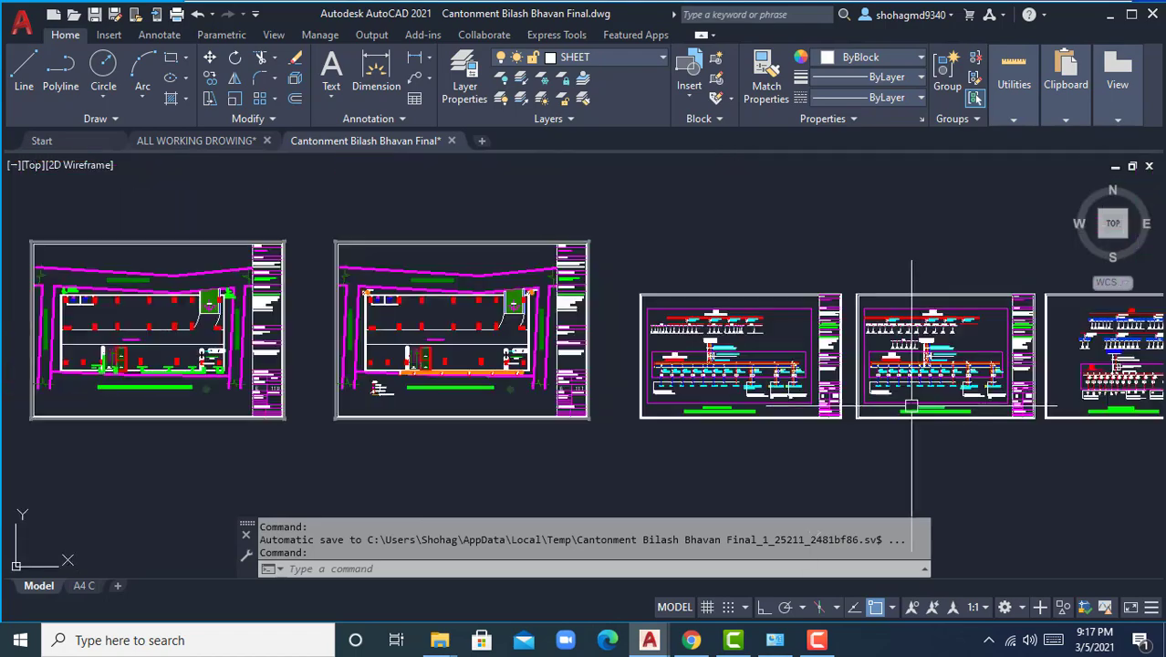
scroll(590, 384, "down", 5)
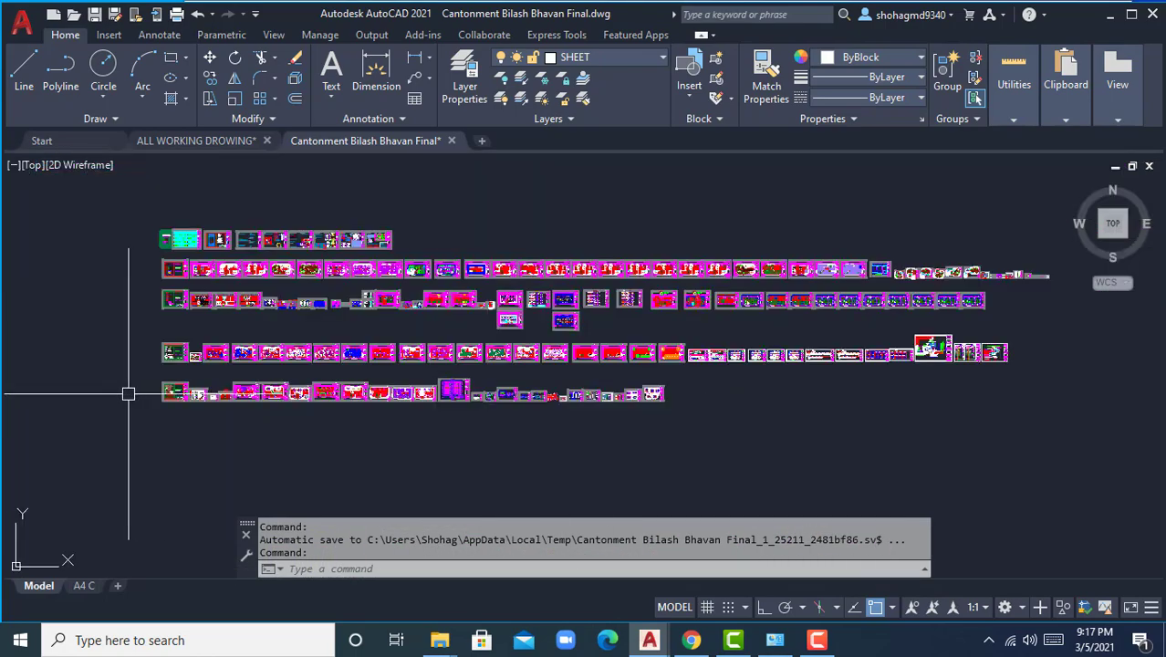
Locate the plumbing row and examine its cover sheet T.S 125 and the legend and schedule sheets that follow.
scroll(382, 368, "up", 8)
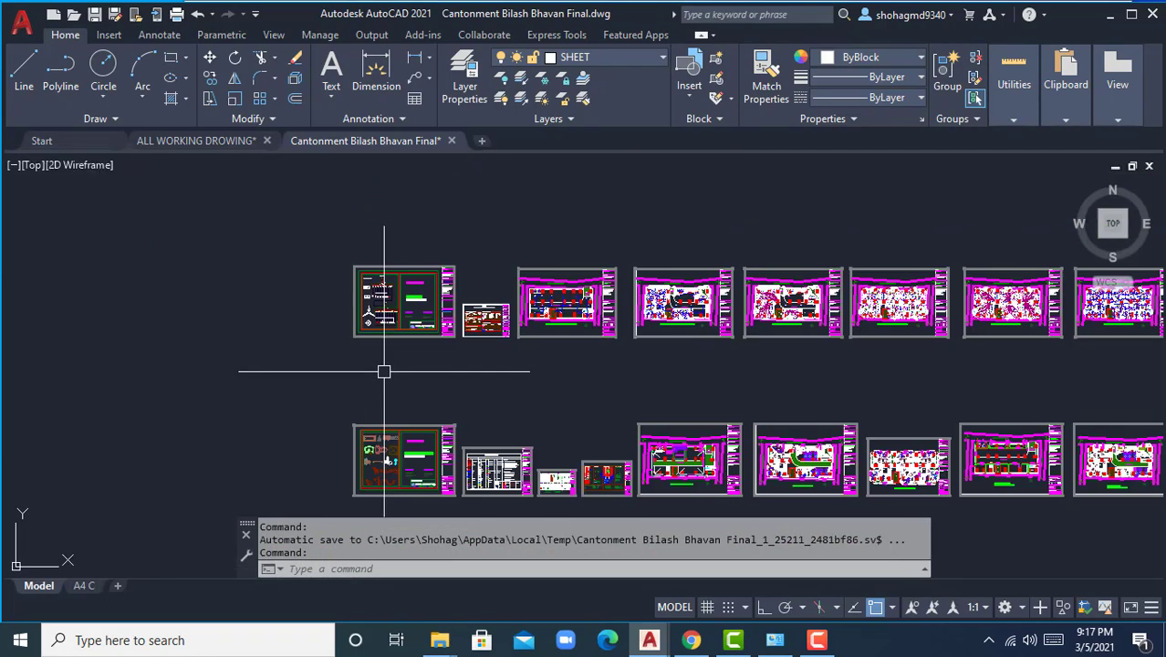
middle_click_drag(550, 467, 482, 396)
scroll(480, 397, "down", 2)
scroll(559, 385, "down", 4)
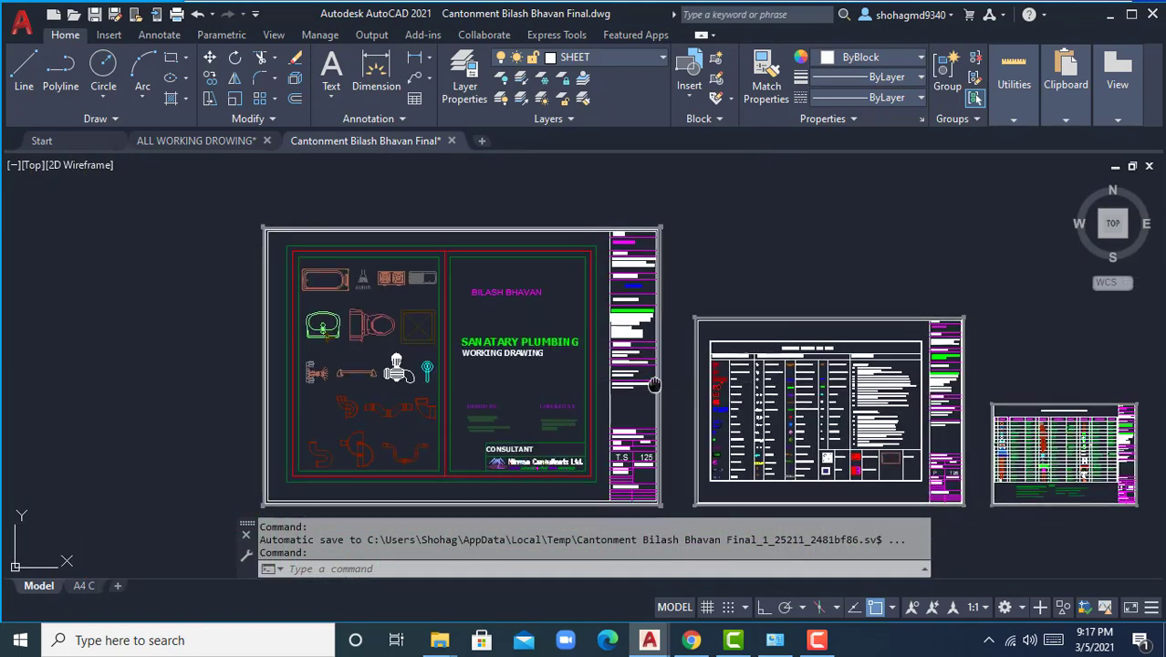
middle_click_drag(653, 385, 438, 359)
middle_click_drag(654, 378, 525, 370)
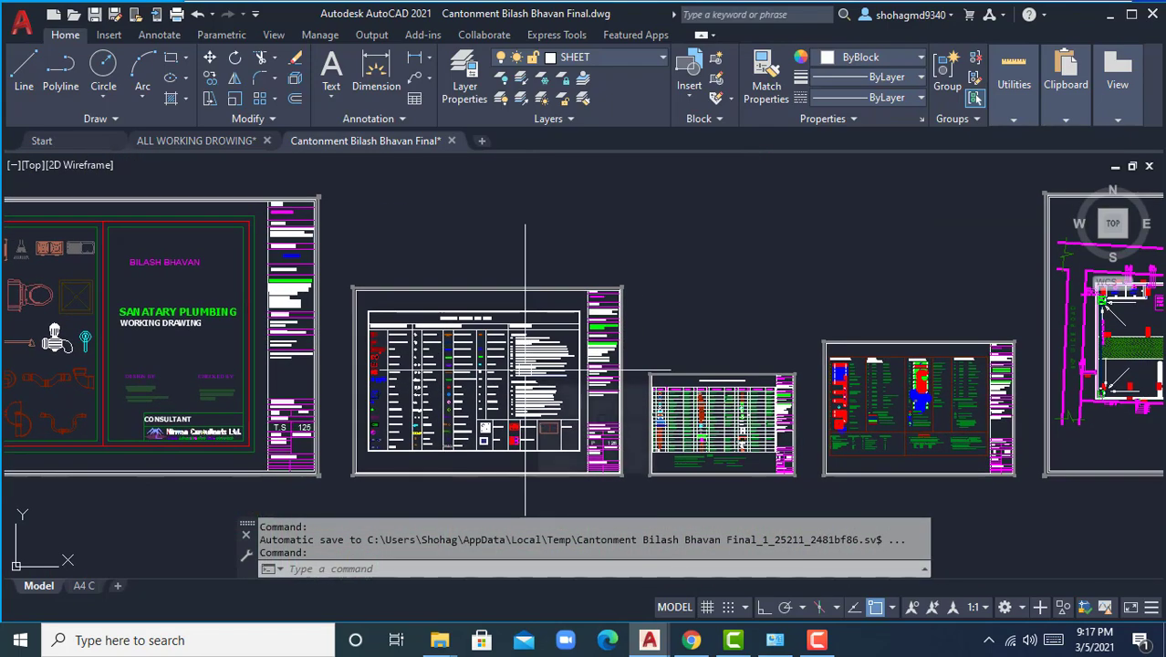
middle_click_drag(606, 369, 337, 372)
middle_click_drag(508, 381, 277, 374)
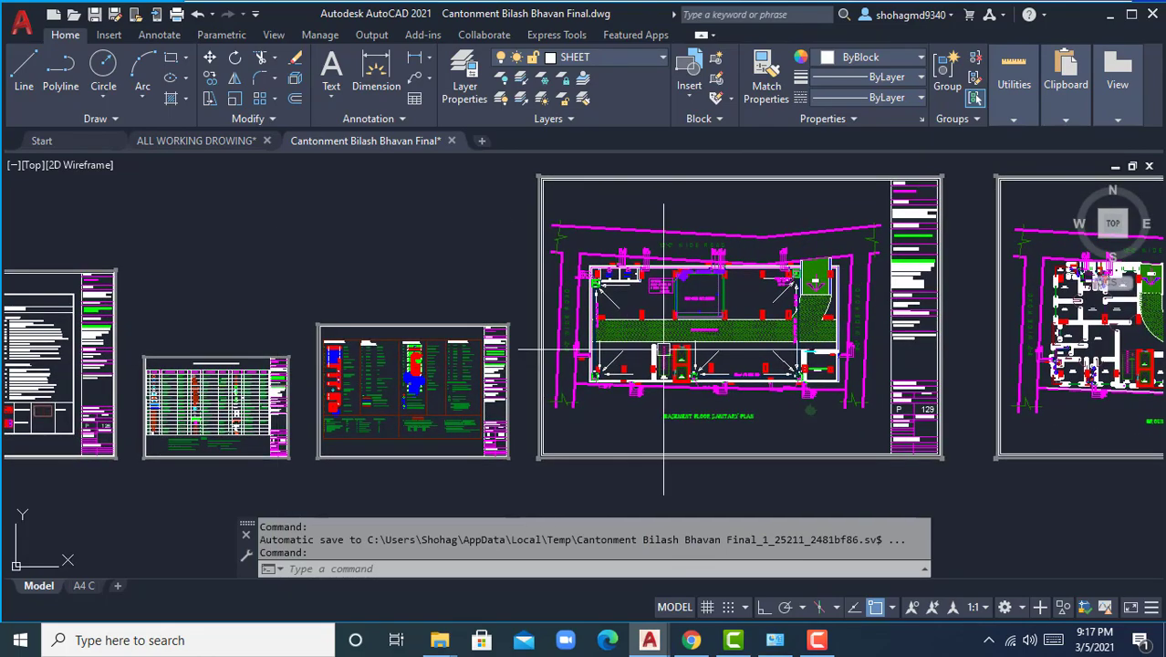
Examine the basement floor sanitary plan on sheet P 129 and the ground floor plan on sheet P 130.
scroll(666, 347, "up", 2)
middle_click_drag(668, 345, 1014, 331)
scroll(722, 420, "up", 2)
middle_click_drag(722, 420, 377, 414)
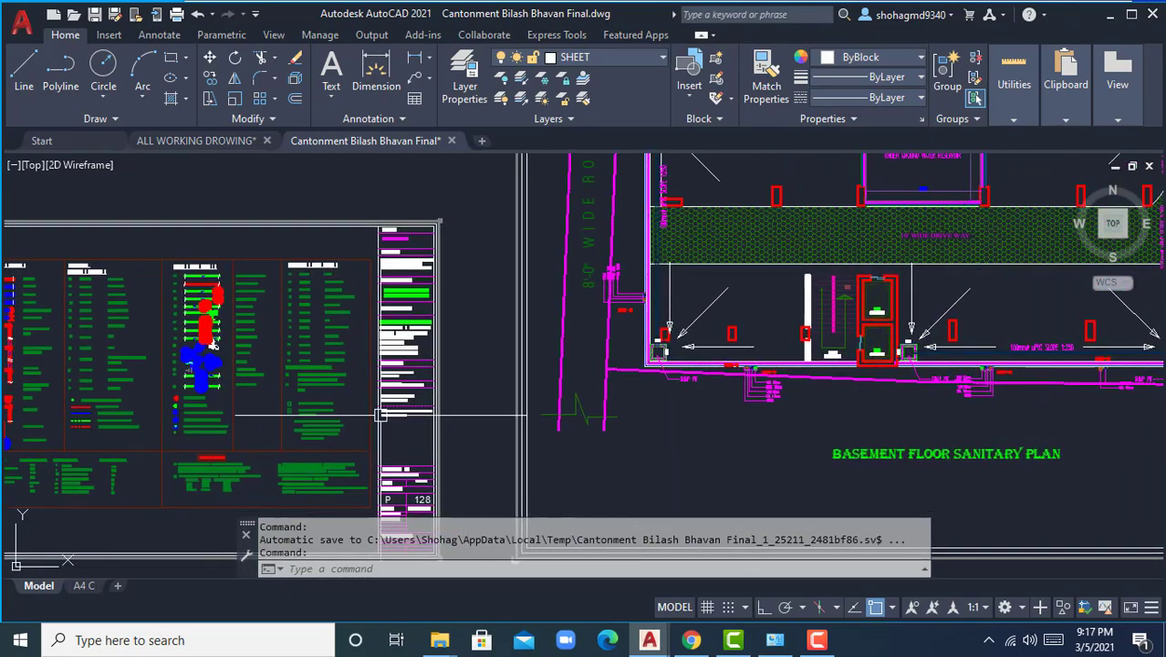
middle_click_drag(1037, 376, 239, 395)
scroll(239, 394, "down", 4)
middle_click_drag(1076, 356, 814, 370)
scroll(441, 345, "up", 4)
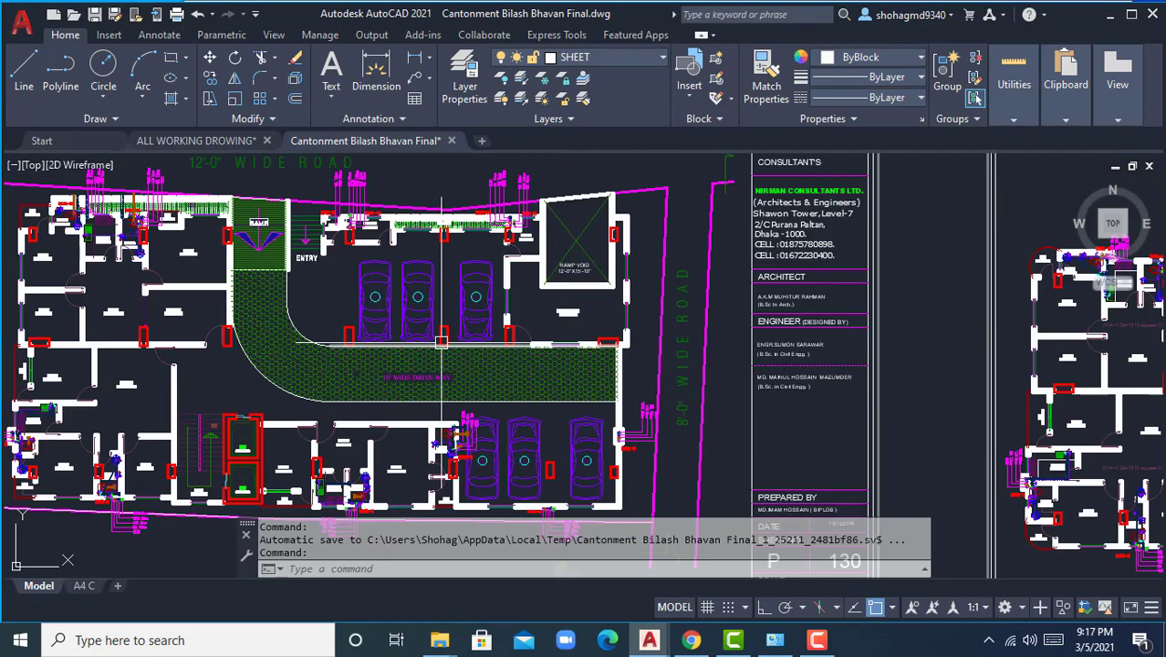
Examine the upper floor sanitary plan after sheet P 130 and read the pipe labels at risers 10 and 11.
middle_click_drag(547, 380, 126, 348)
scroll(196, 364, "down", 4)
scroll(467, 376, "up", 2)
scroll(562, 370, "up", 4)
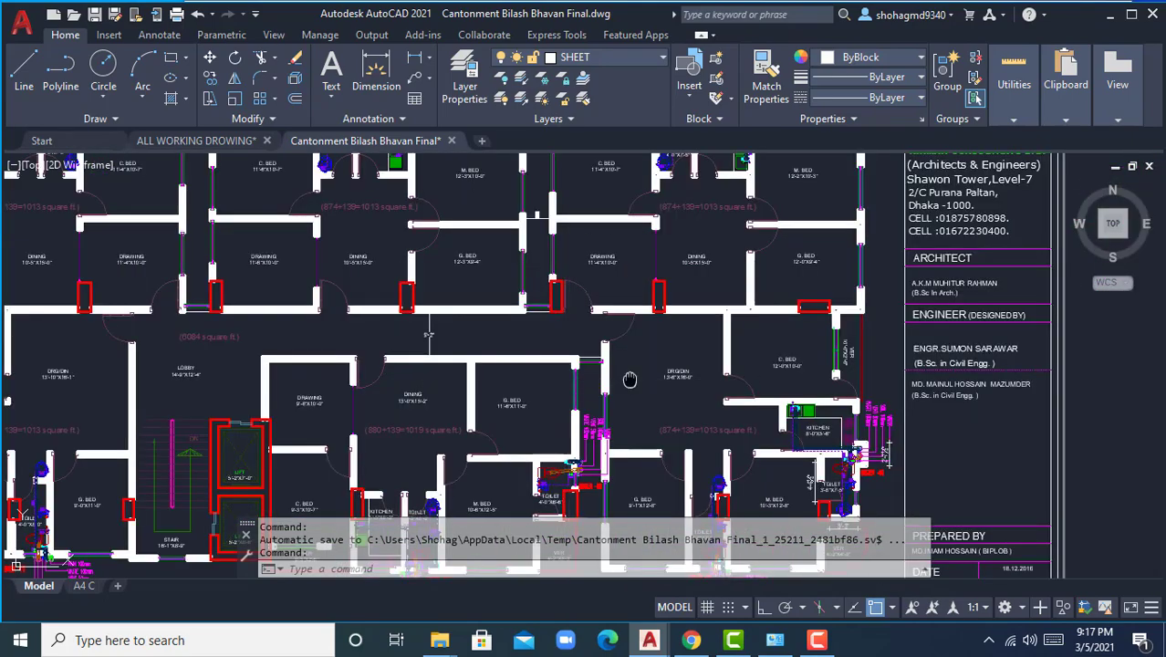
middle_click_drag(628, 380, 741, 359)
scroll(741, 359, "down", 3)
scroll(314, 493, "up", 8)
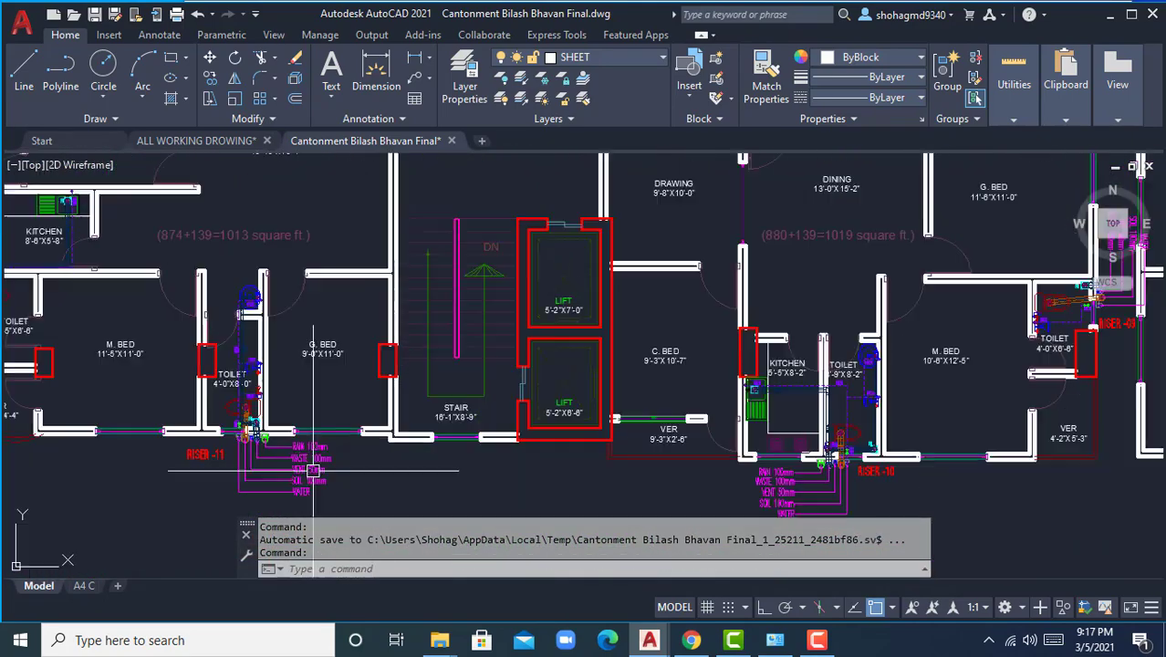
scroll(625, 403, "down", 10)
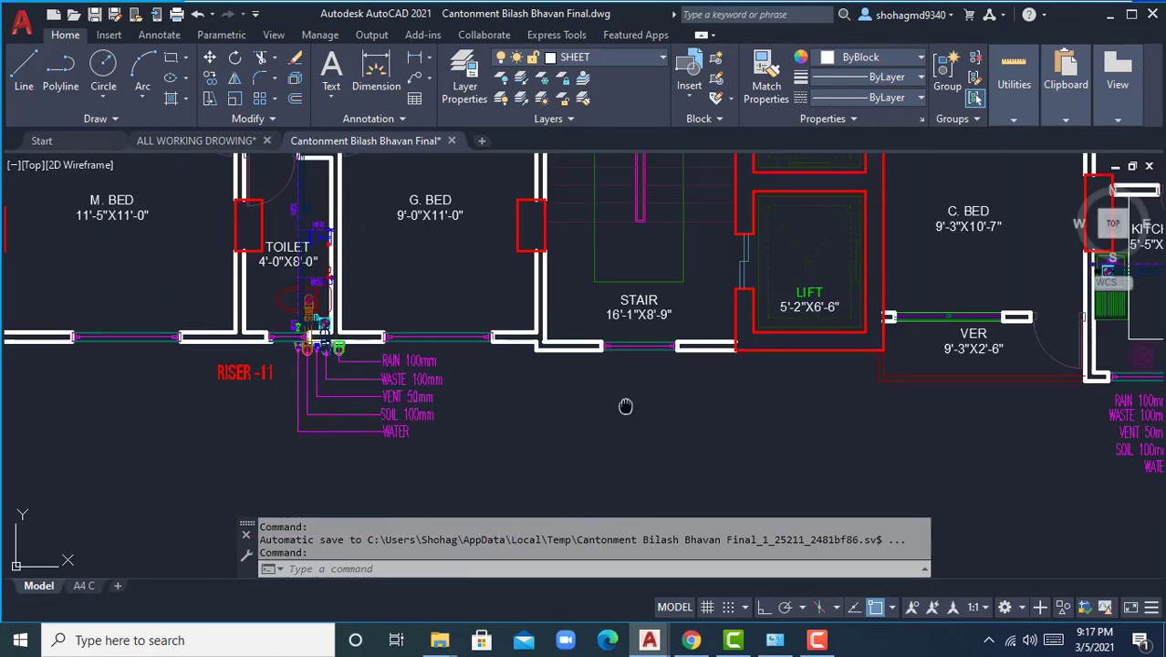
Review the plumbing sheets from the floor plans through P 136 and the riser diagram P 137 to detail sheet P 140.
middle_click_drag(761, 368, 542, 383)
middle_click_drag(891, 392, 167, 383)
middle_click_drag(949, 381, 355, 326)
middle_click_drag(646, 332, 287, 318)
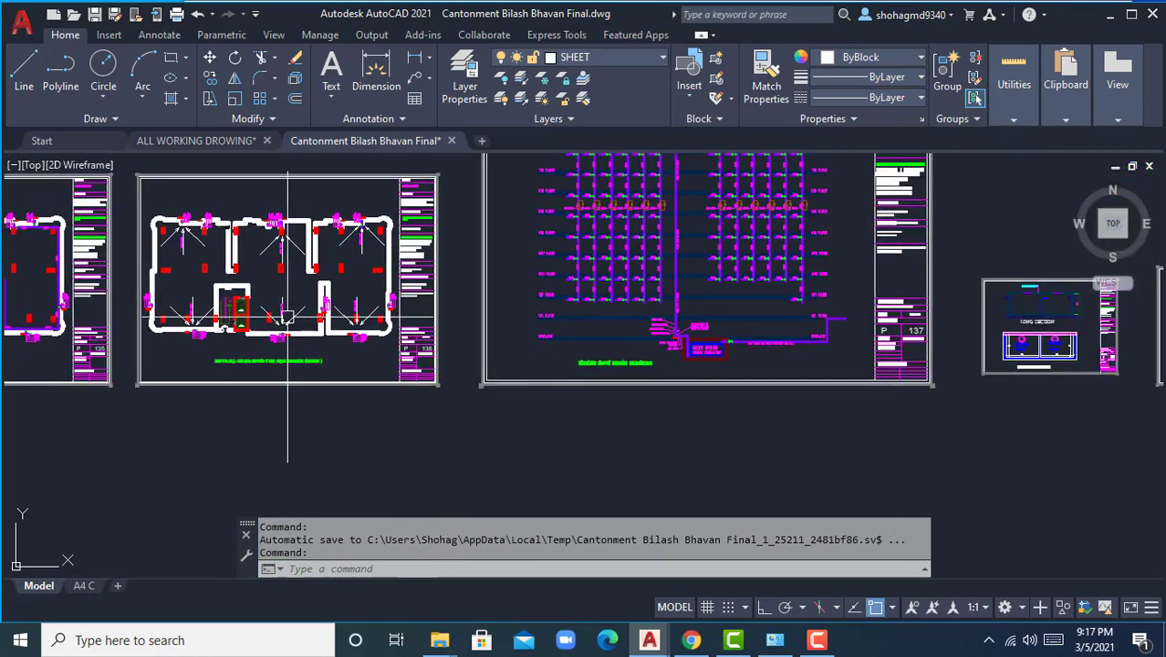
scroll(315, 317, "down", 4)
middle_click_drag(708, 334, 47, 339)
scroll(82, 335, "up", 6)
scroll(85, 334, "down", 5)
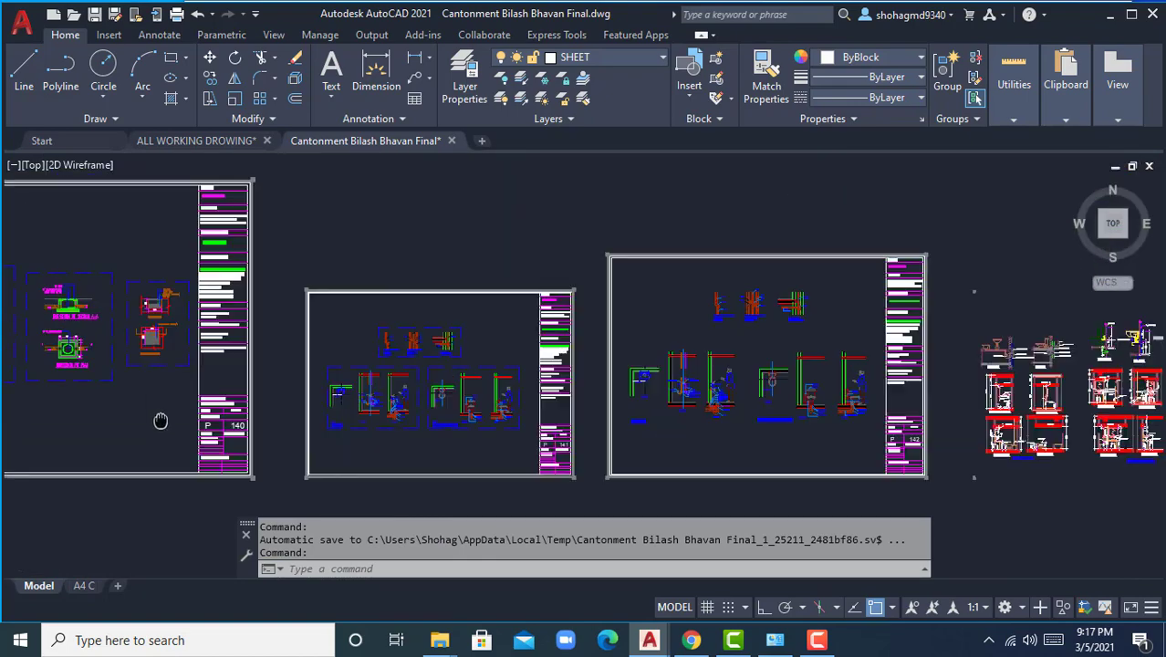
Review the plumbing detail sheets from P 141 through P 146 to the toilet and kitchen details on P 149.
scroll(442, 344, "up", 2)
scroll(329, 359, "down", 2)
scroll(399, 399, "up", 4)
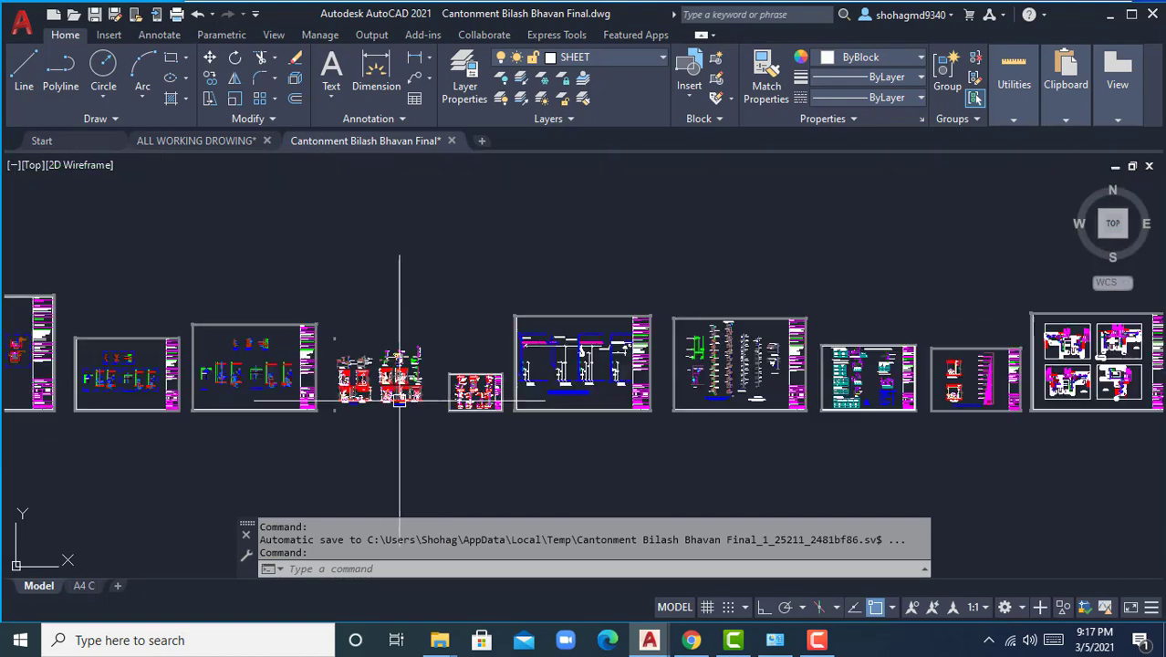
middle_click_drag(474, 395, 279, 416)
scroll(422, 399, "up", 2)
middle_click_drag(422, 399, 326, 410)
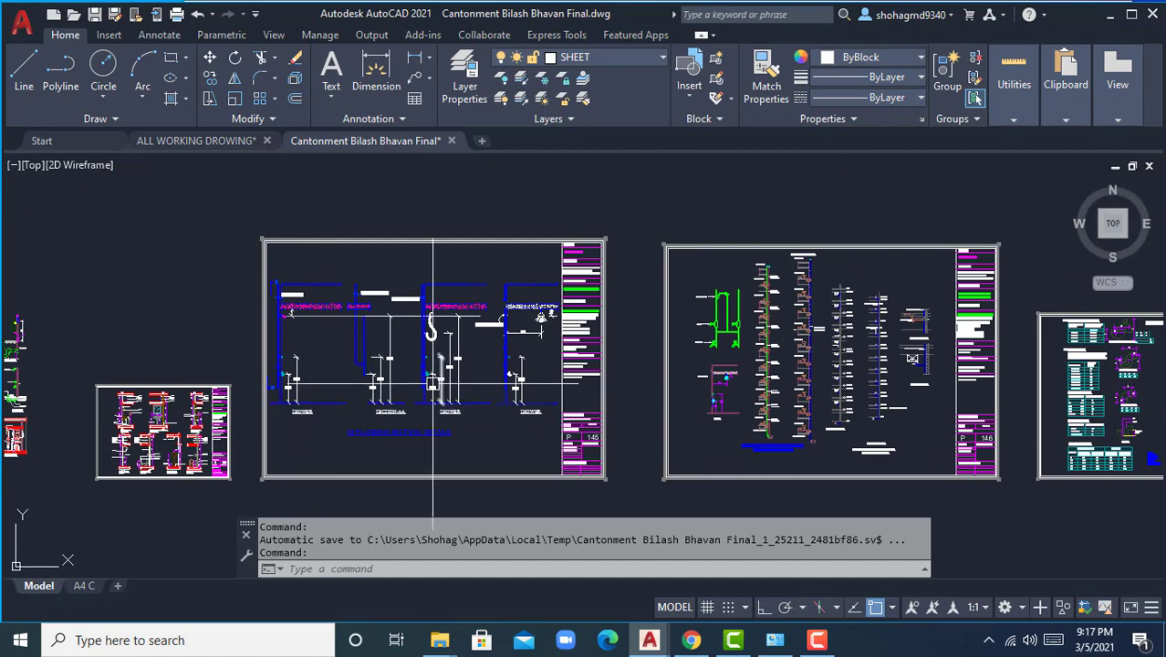
middle_click_drag(433, 381, 389, 392)
scroll(389, 392, "down", 2)
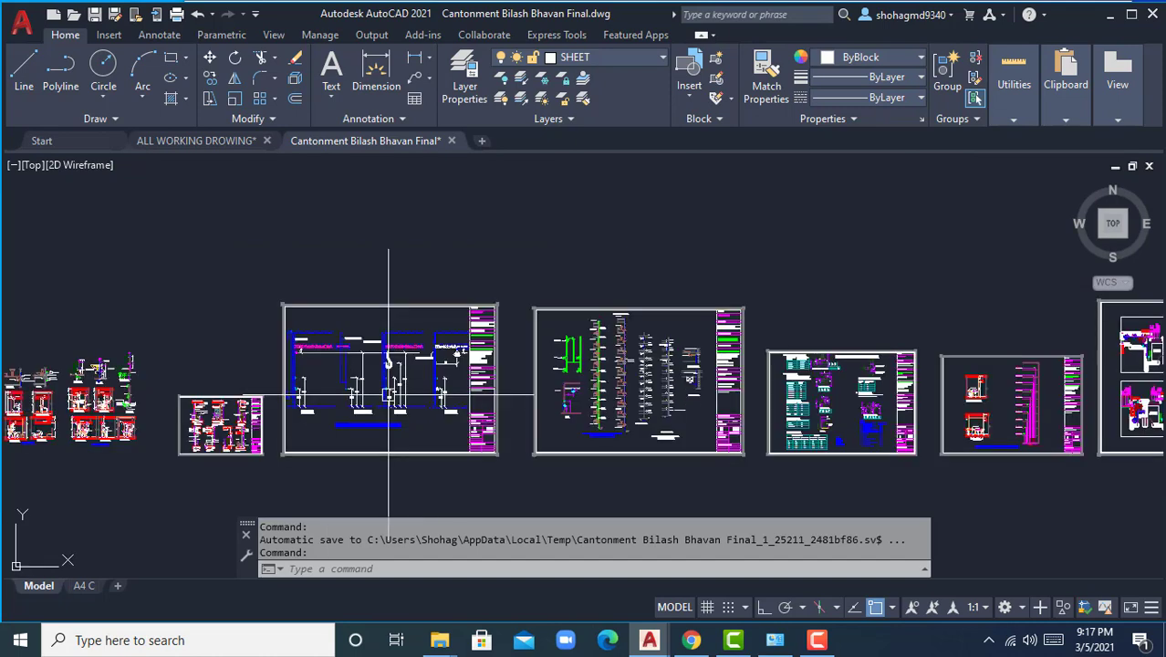
middle_click_drag(738, 392, 405, 372)
mouse_move(671, 381)
middle_mouse_down()
mouse_move(485, 406)
mouse_move(382, 403)
middle_mouse_up()
scroll(505, 420, "up", 5)
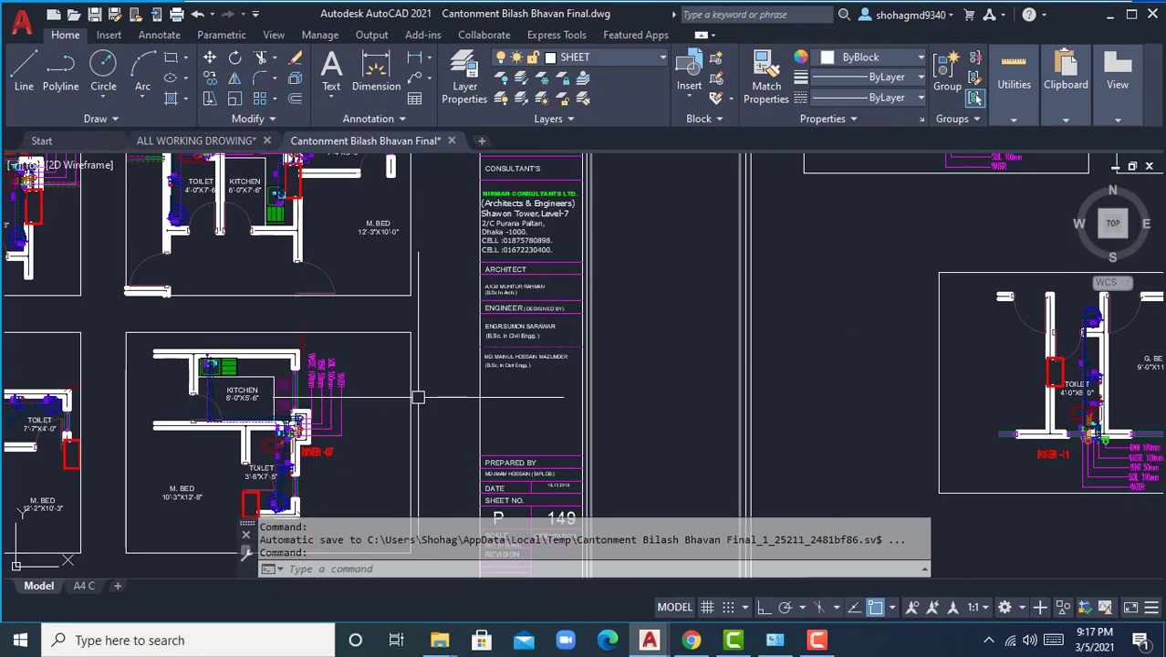
Examine the five toilet and kitchen plumbing details on the last sheet, P 150.
scroll(417, 379, "down", 2)
middle_click_drag(537, 440, 384, 472)
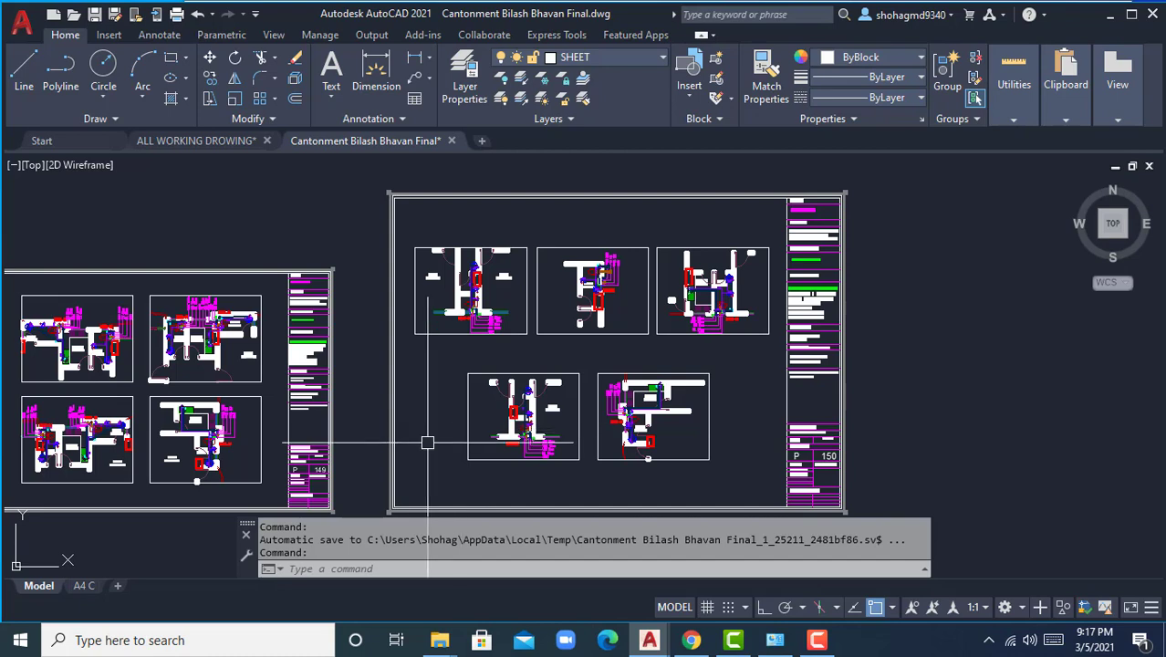
scroll(438, 411, "up", 2)
scroll(435, 411, "down", 2)
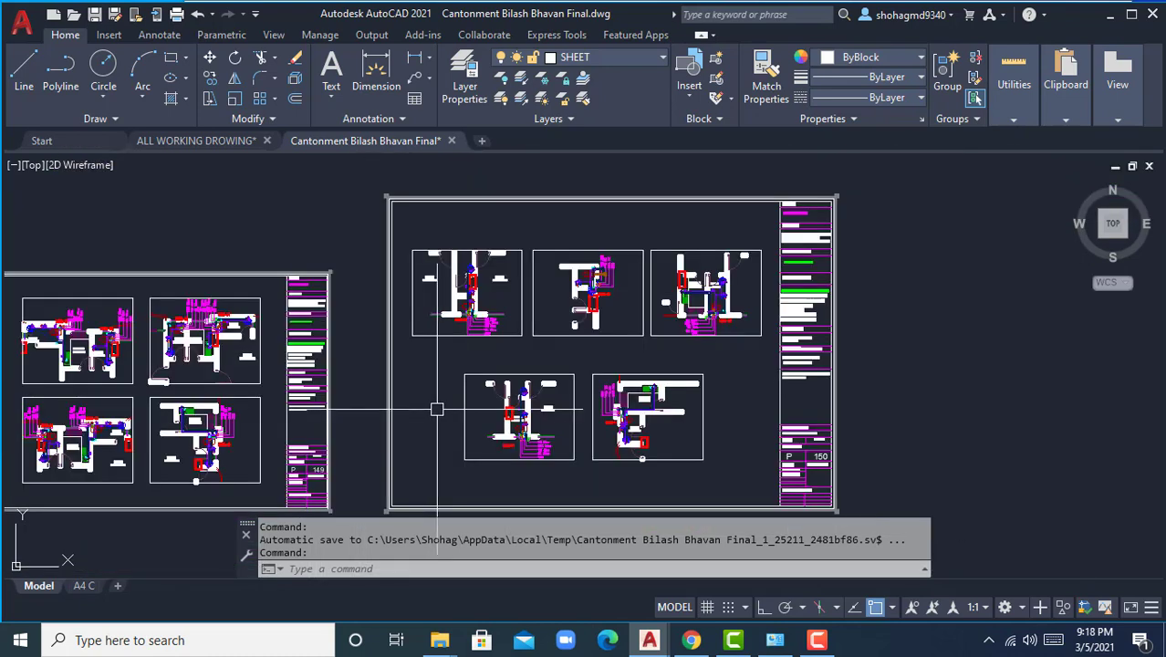
scroll(503, 406, "up", 2)
middle_click_drag(567, 409, 457, 413)
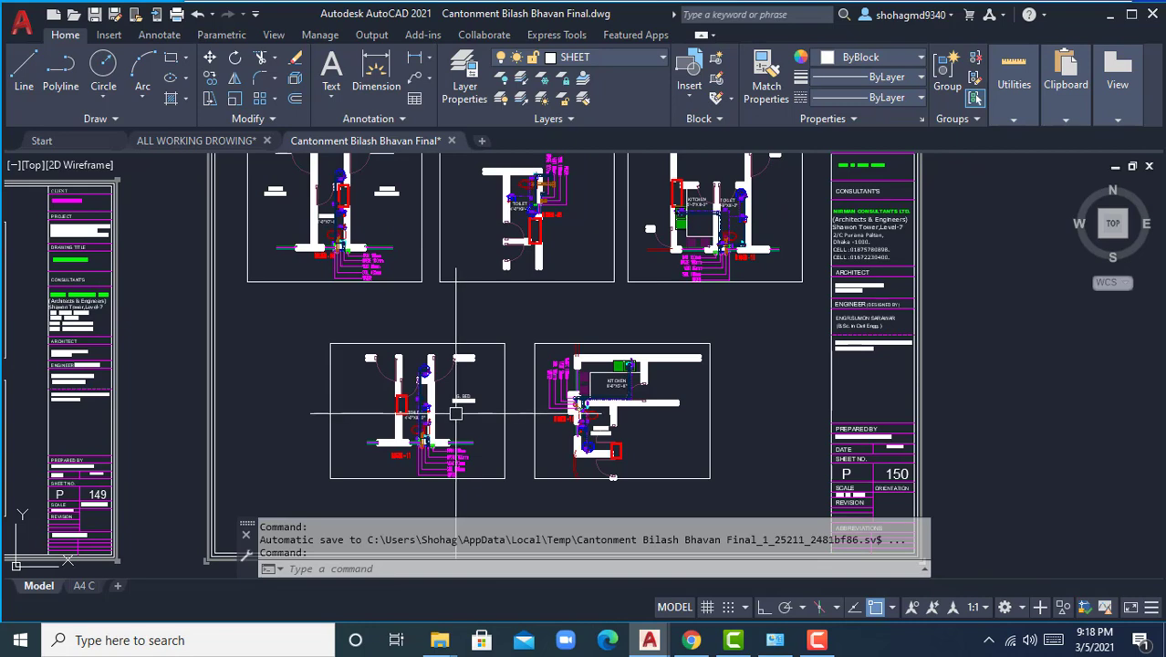
Return to an overview of all sheet rows in the complete drawing set.
scroll(516, 414, "down", 5)
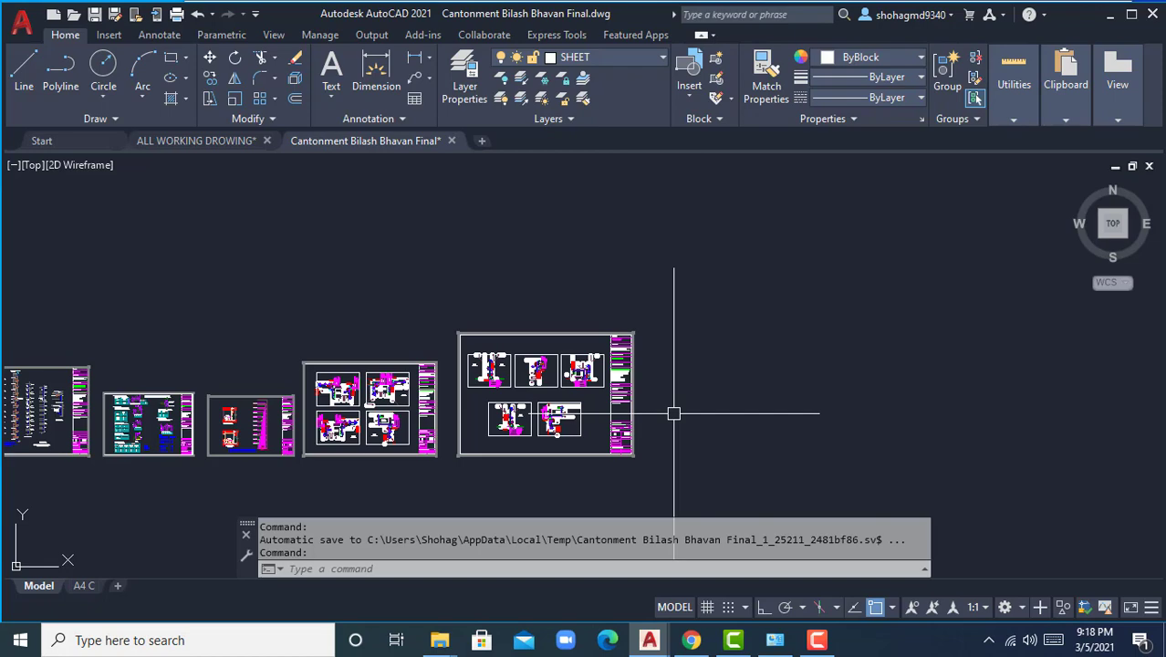
scroll(674, 413, "down", 6)
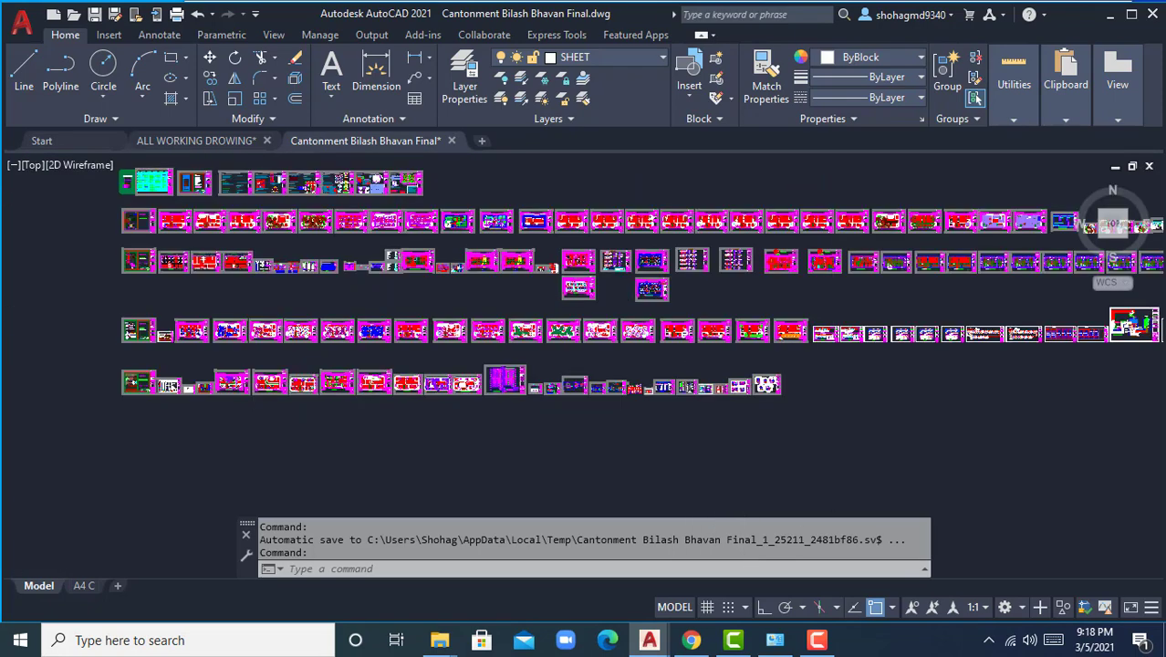
scroll(832, 370, "down", 2)
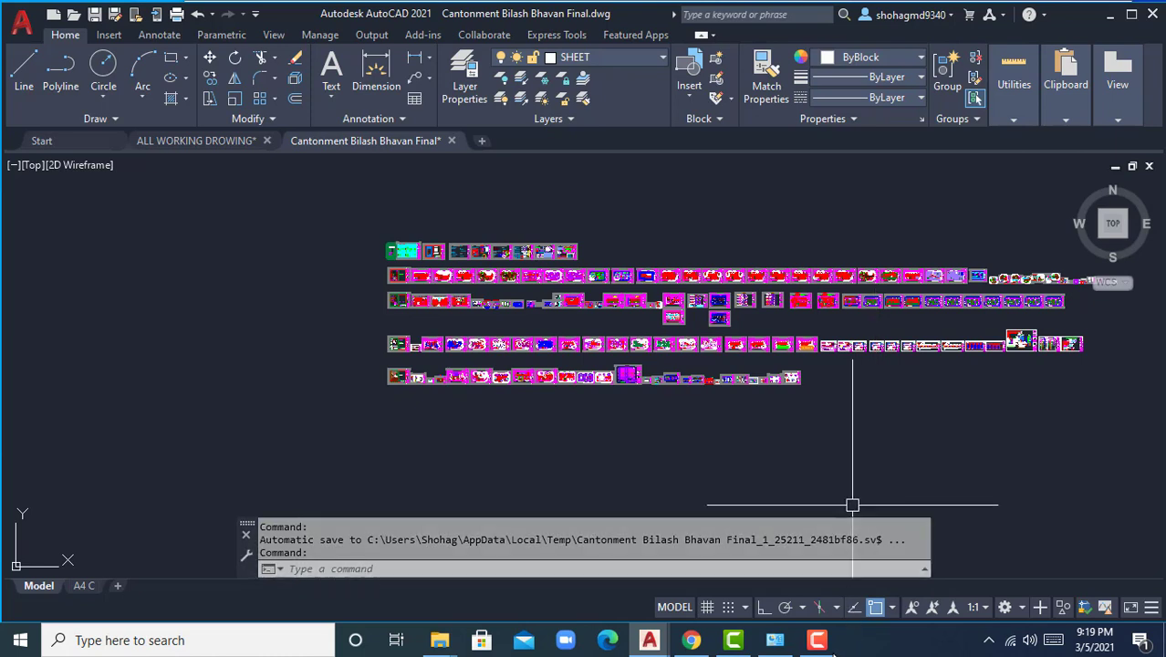
left_click(818, 642)
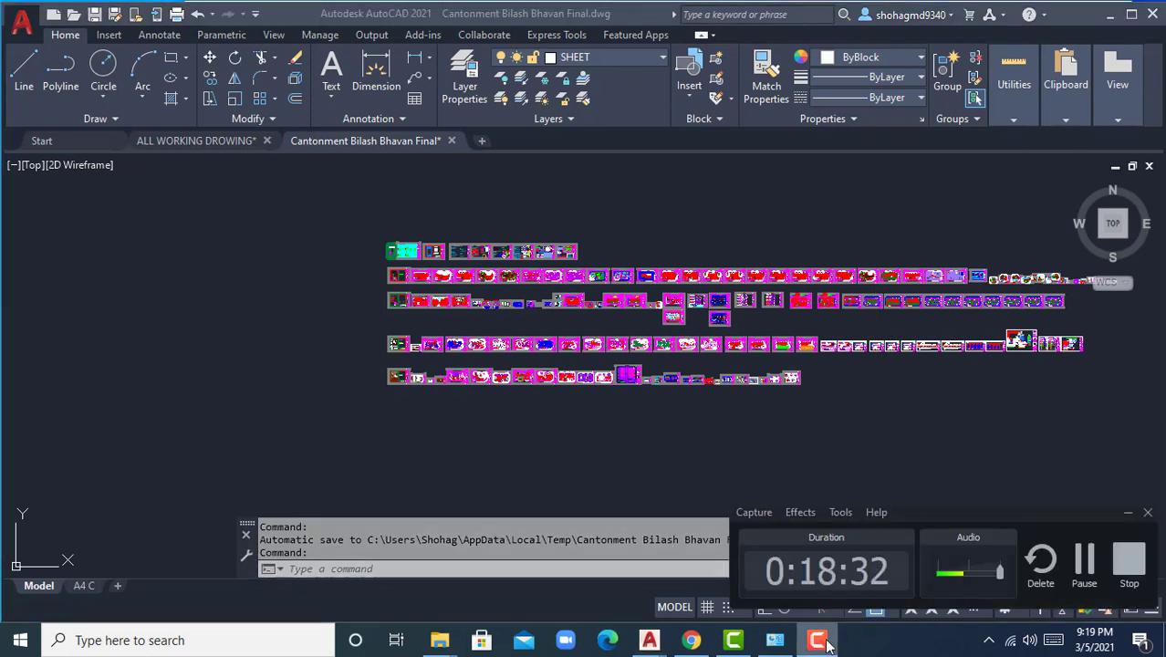